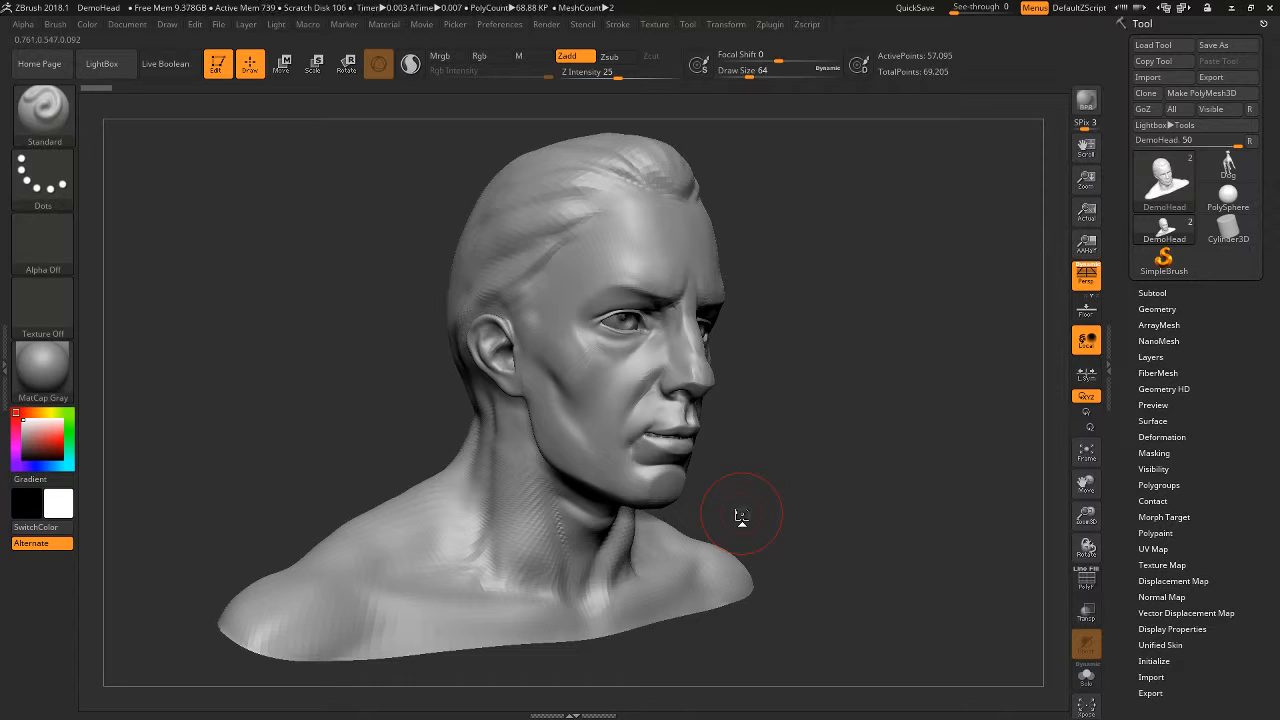
- Check the bust's silhouette by swapping the main colour to black, and swap it back to white
{"action": "key", "text": "v"}
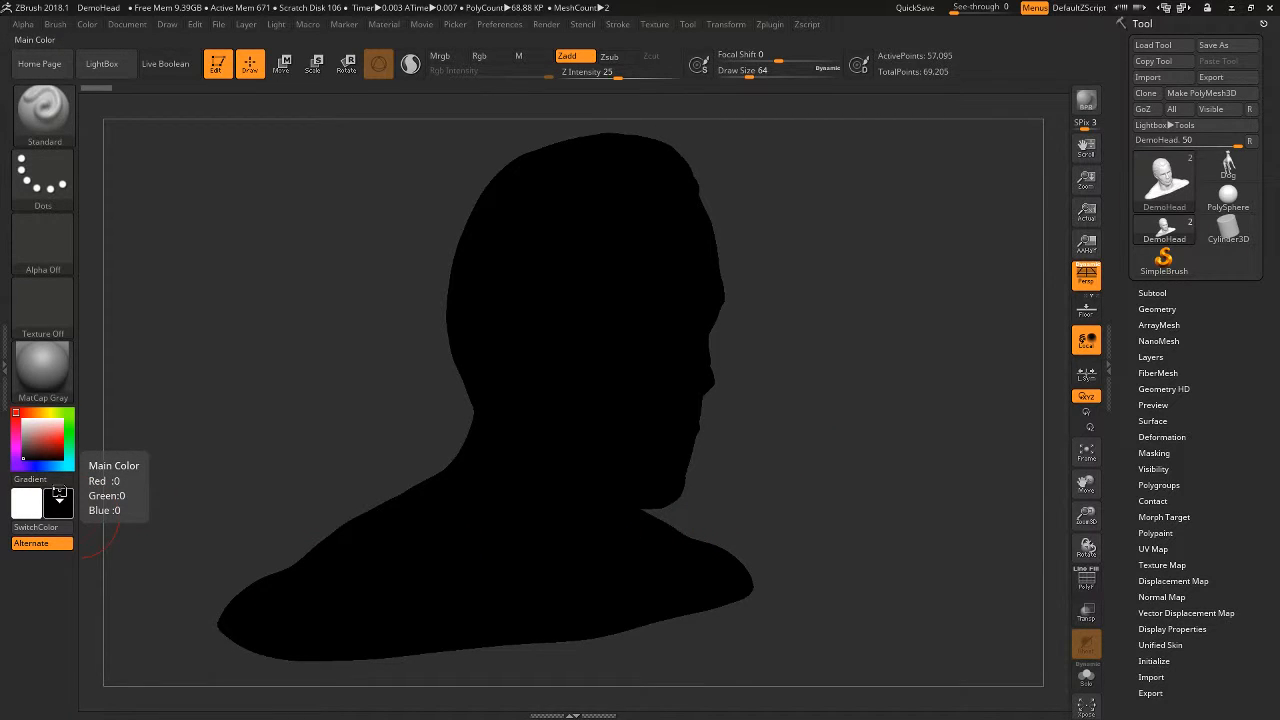
{"action": "left_click_drag", "start_coordinate": [891, 351], "coordinate": [981, 428]}
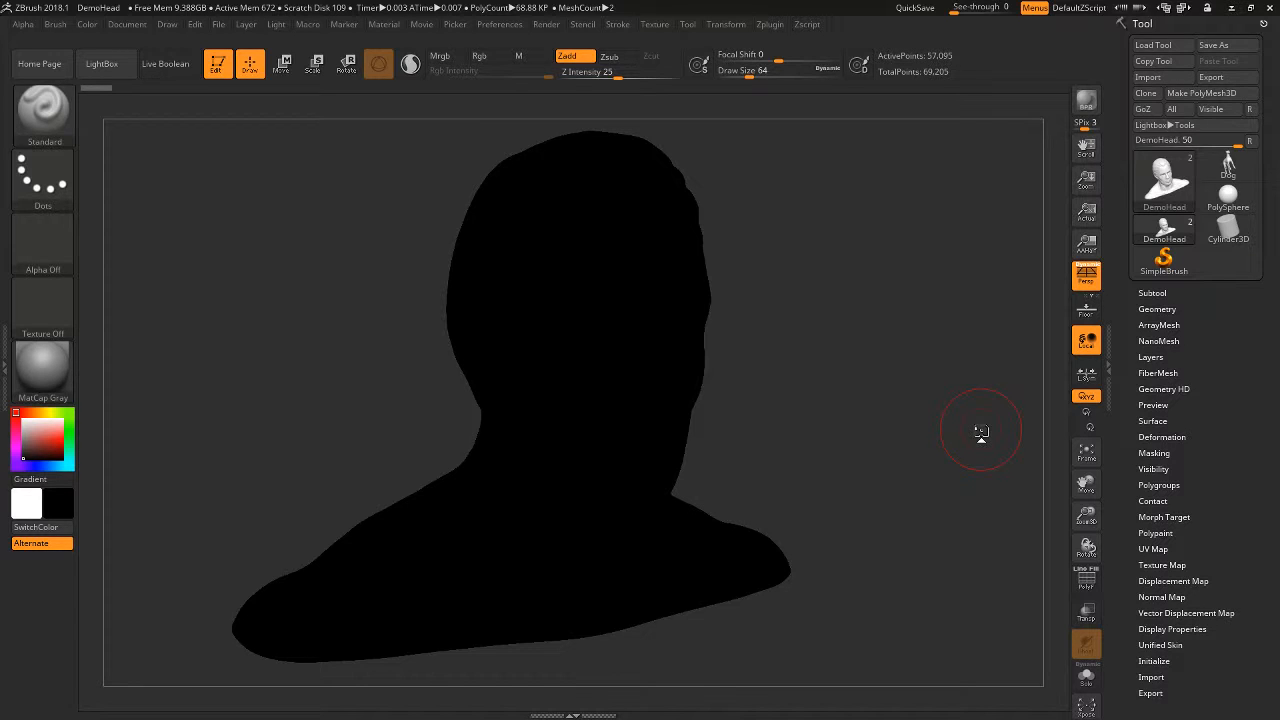
{"action": "key", "text": "v"}
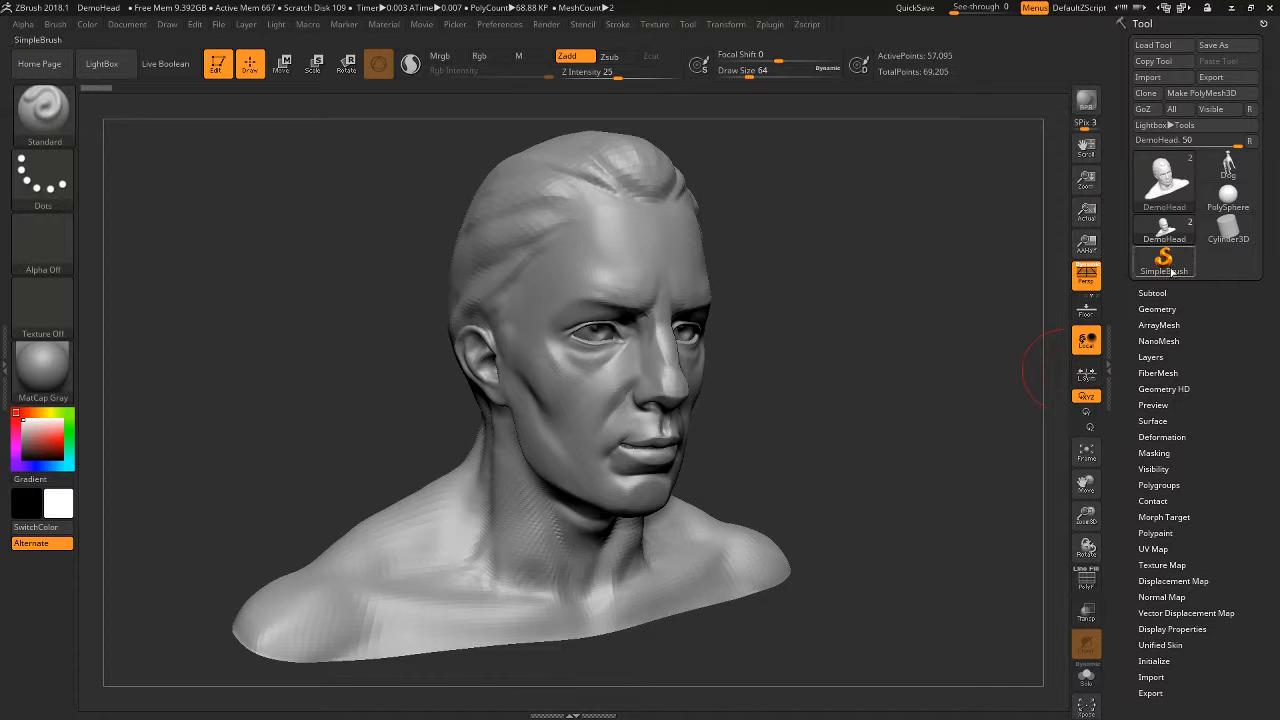
- Check the bust's Geometry settings and expand its list of subtools
{"action": "left_click", "coordinate": [1157, 309]}
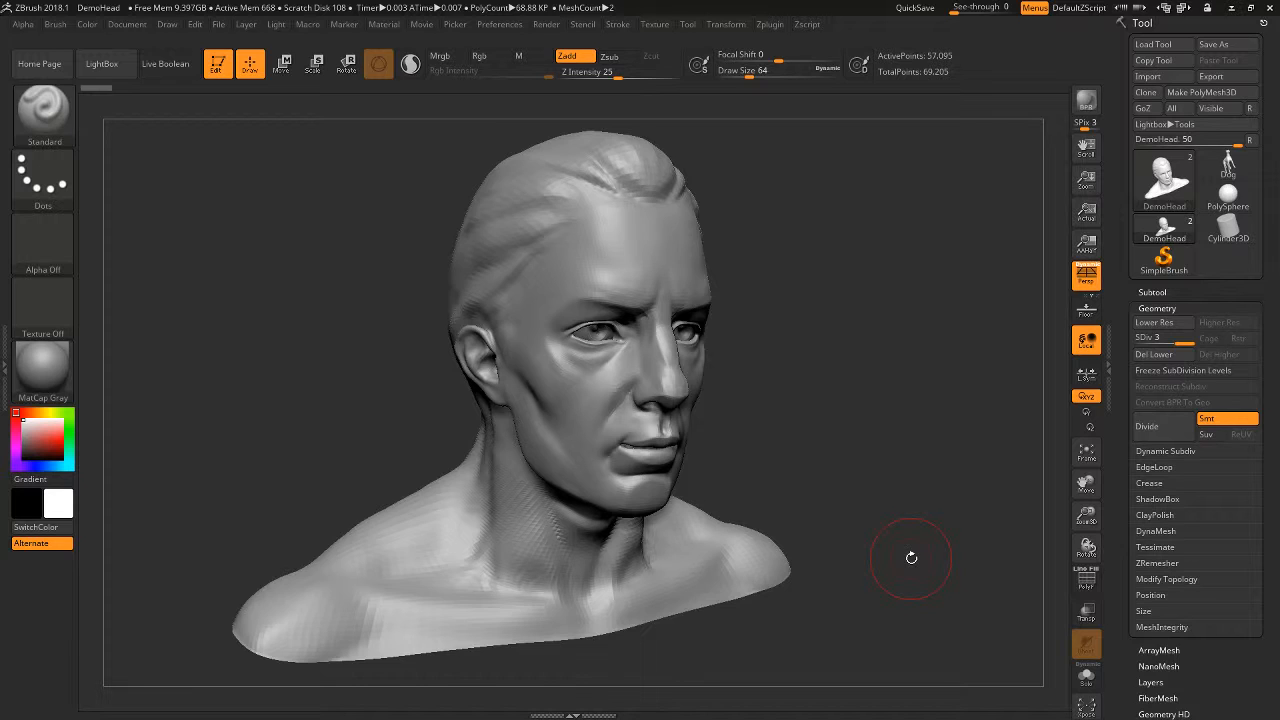
{"action": "left_click_drag", "start_coordinate": [916, 413], "coordinate": [892, 418]}
{"action": "left_click", "coordinate": [38, 379]}
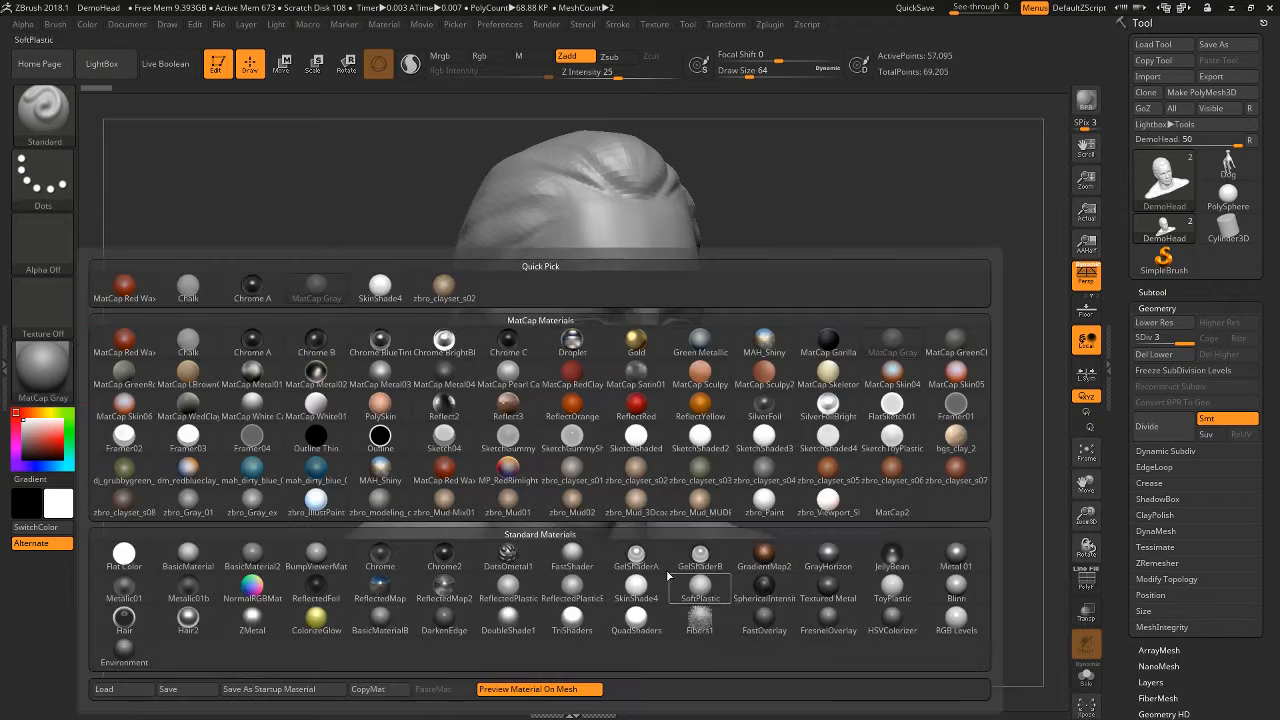
{"action": "left_click", "coordinate": [1152, 292]}
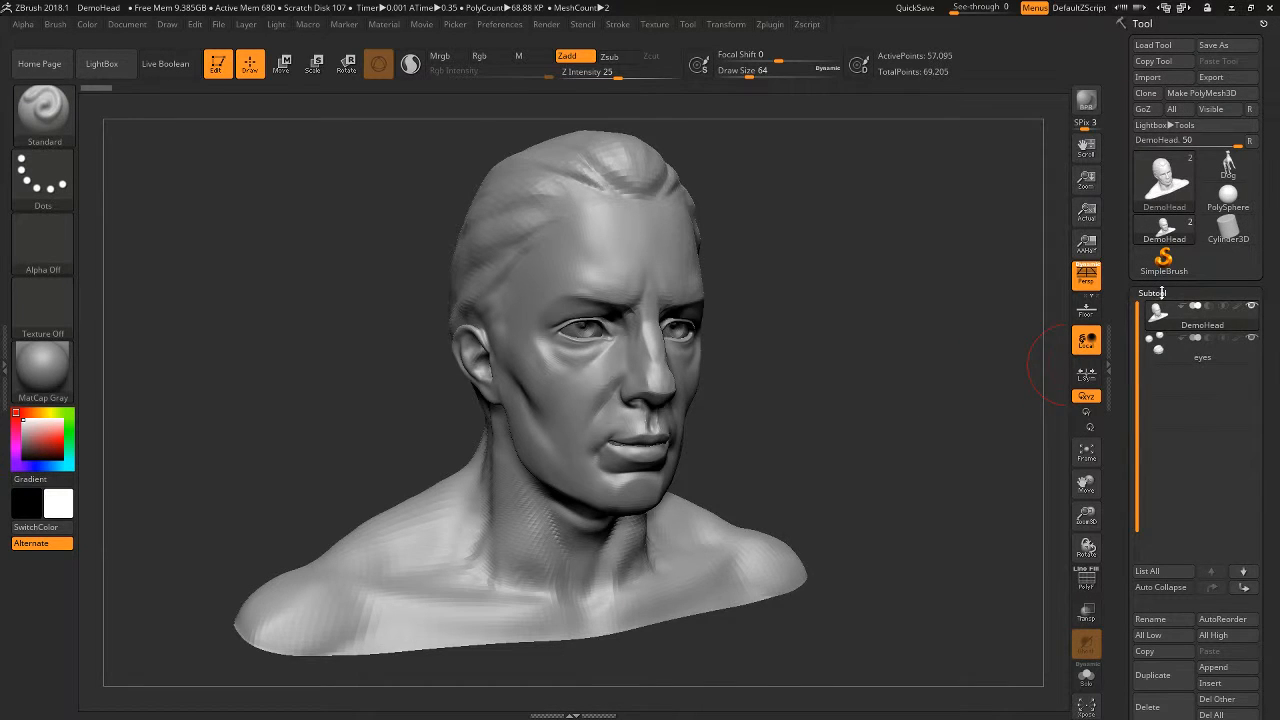
- Preview the Green Metallic and SketchShaded3 materials on the bust
{"action": "left_click", "coordinate": [44, 370]}
{"action": "left_click", "coordinate": [752, 374]}
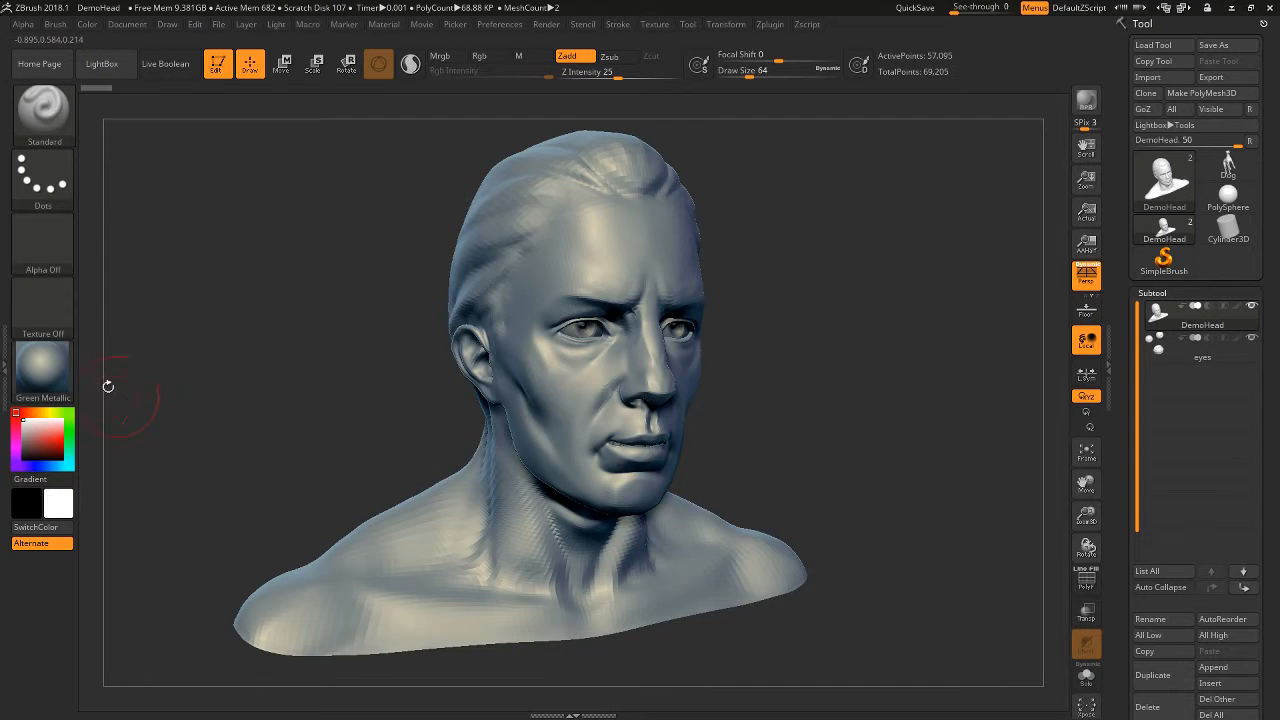
{"action": "left_click", "coordinate": [42, 370]}
{"action": "left_click", "coordinate": [778, 441]}
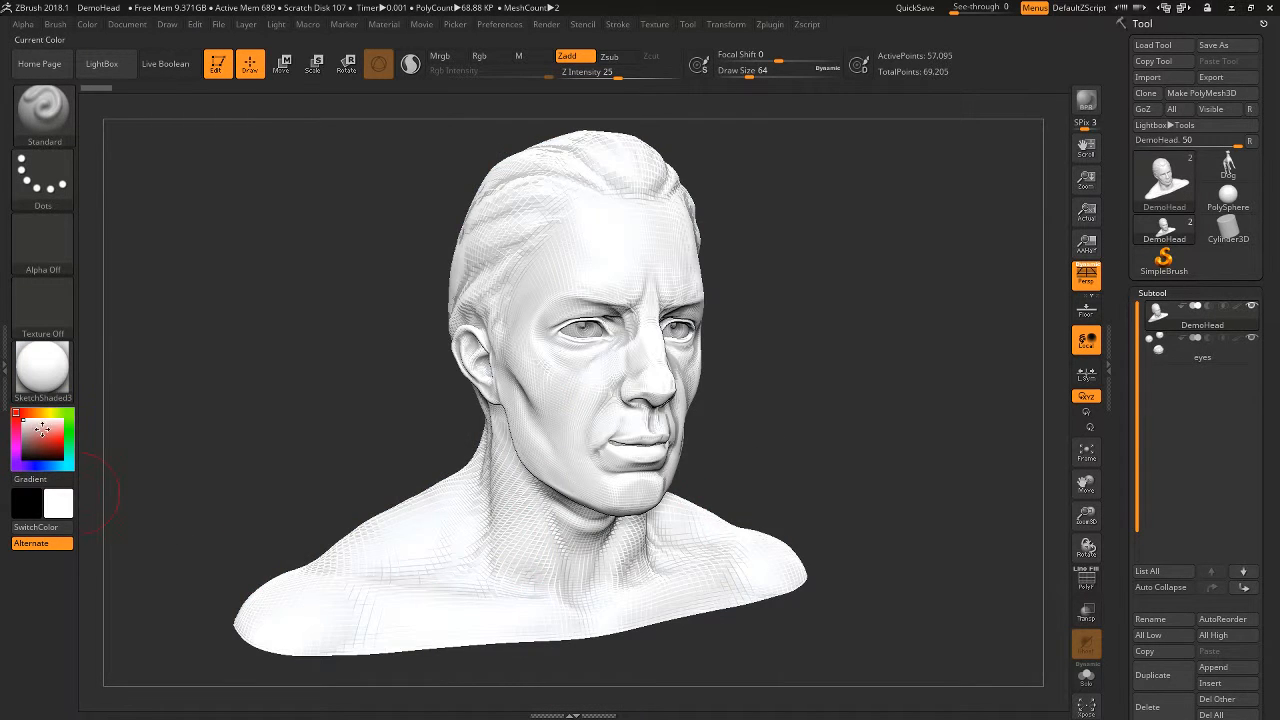
- Tint the bust with a muted red main colour and apply the MatCap Gray material
{"action": "left_click_drag", "start_coordinate": [42, 430], "coordinate": [39, 438]}
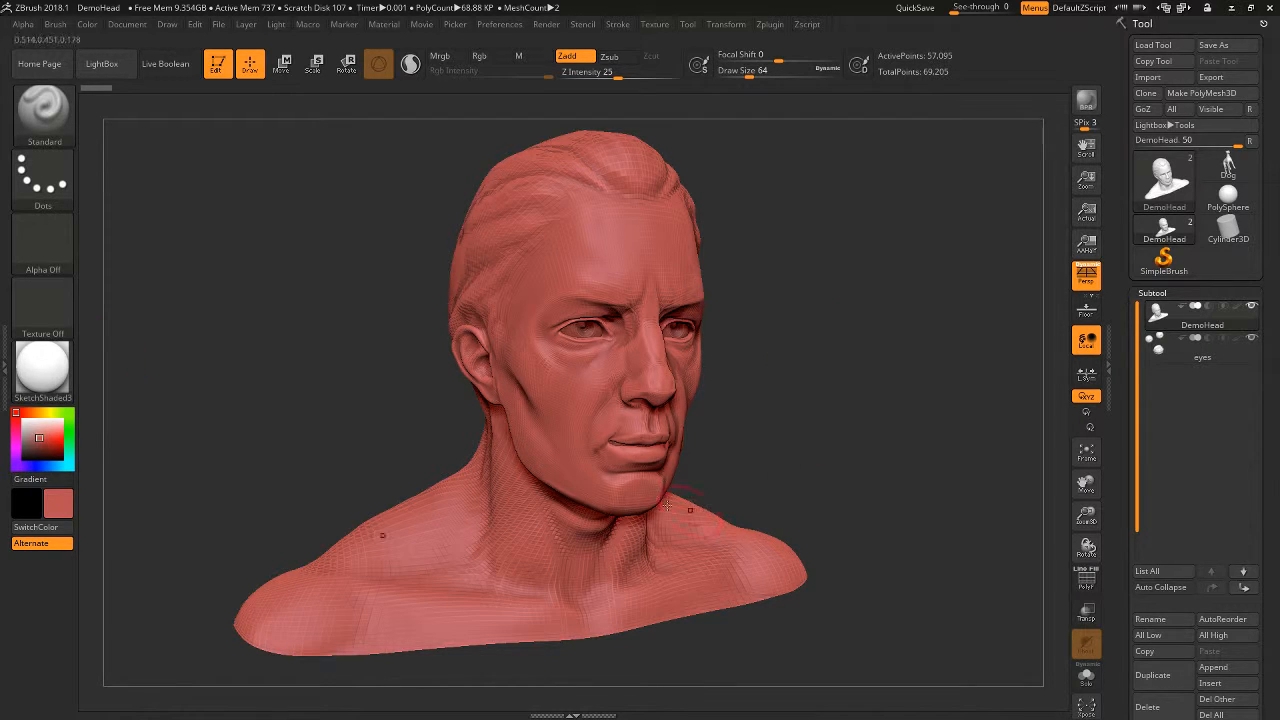
{"action": "left_click", "coordinate": [42, 368]}
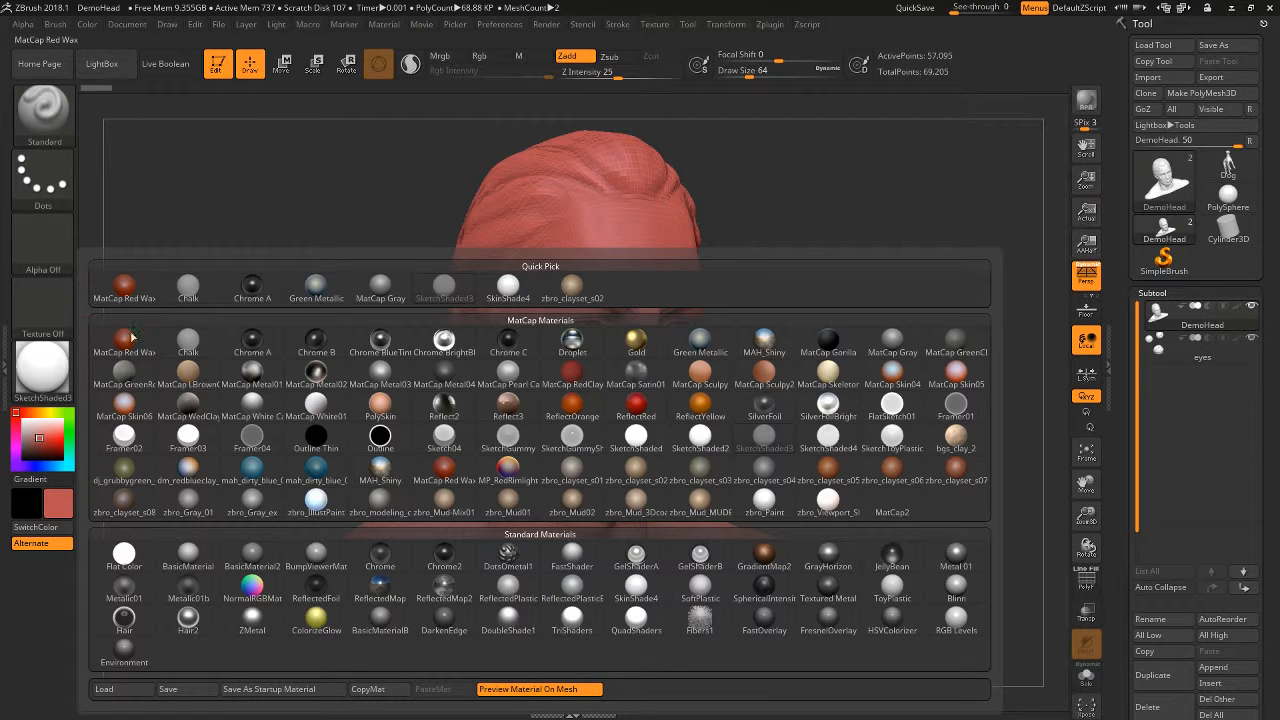
{"action": "left_click", "coordinate": [68, 380]}
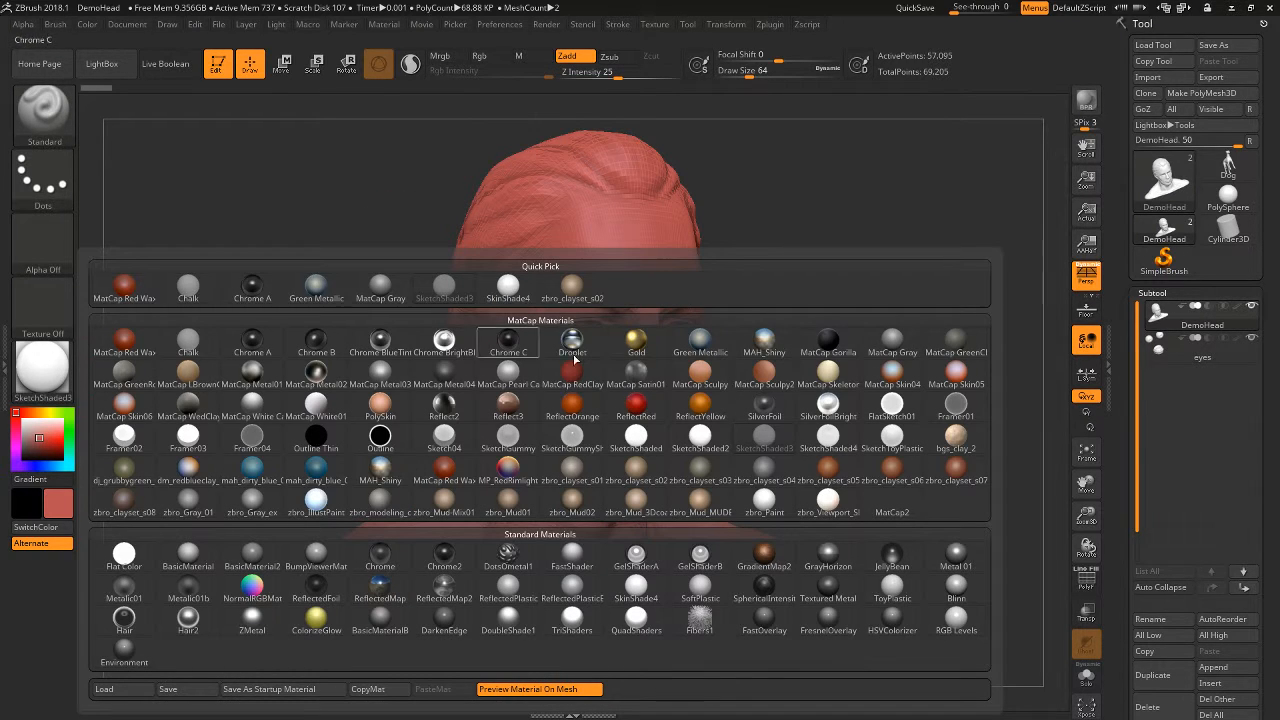
{"action": "left_click", "coordinate": [900, 348]}
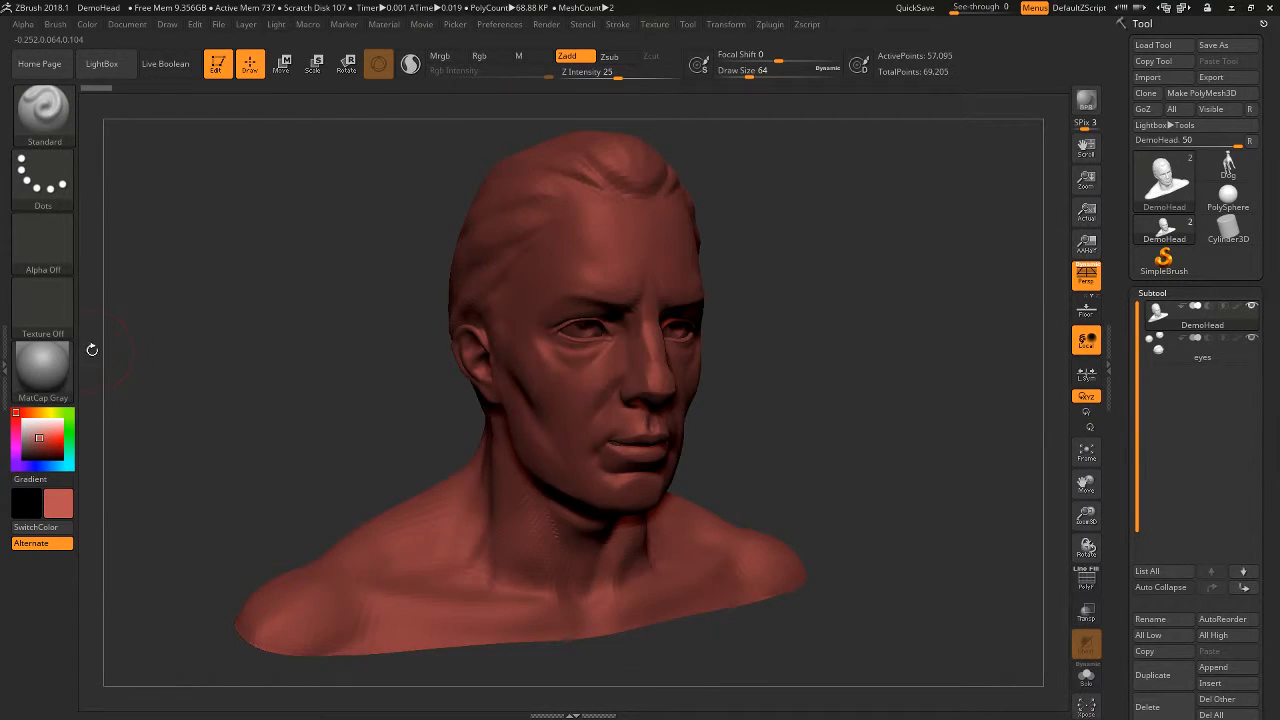
- Apply BasicMaterial to the bust and set the main colour to white
{"action": "left_click", "coordinate": [42, 368]}
{"action": "left_click", "coordinate": [176, 562]}
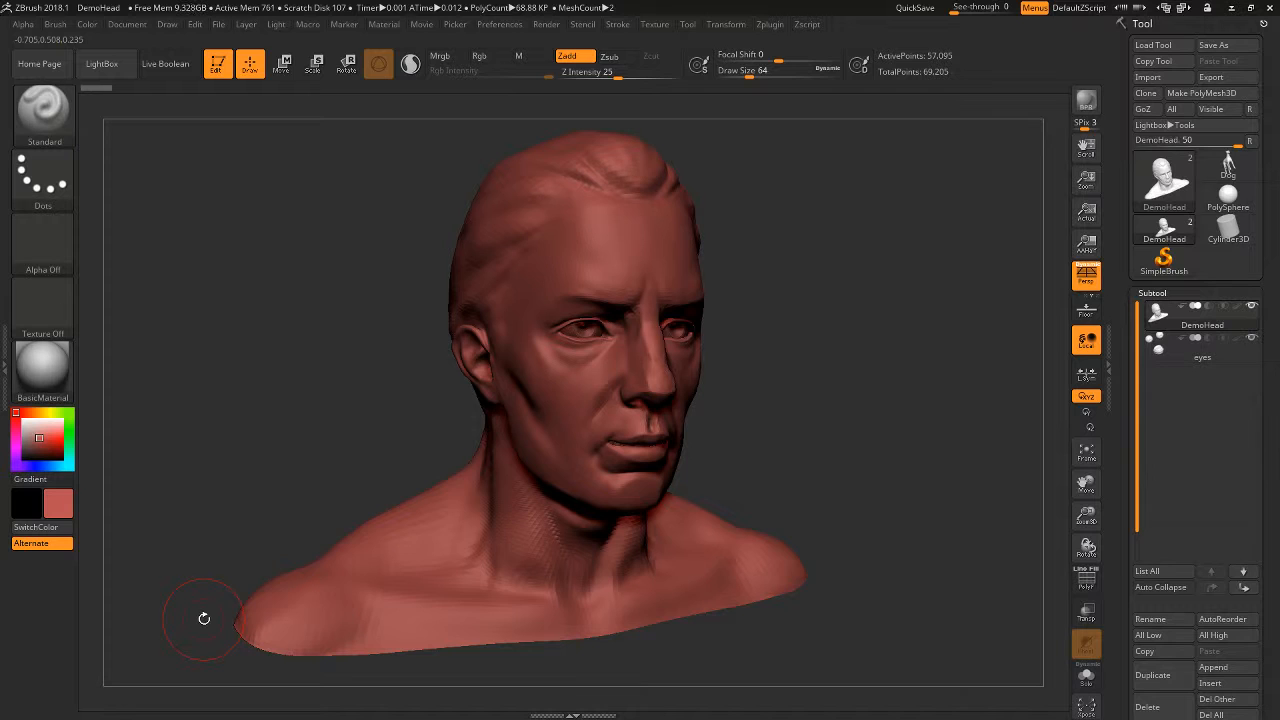
{"action": "left_click", "coordinate": [22, 420]}
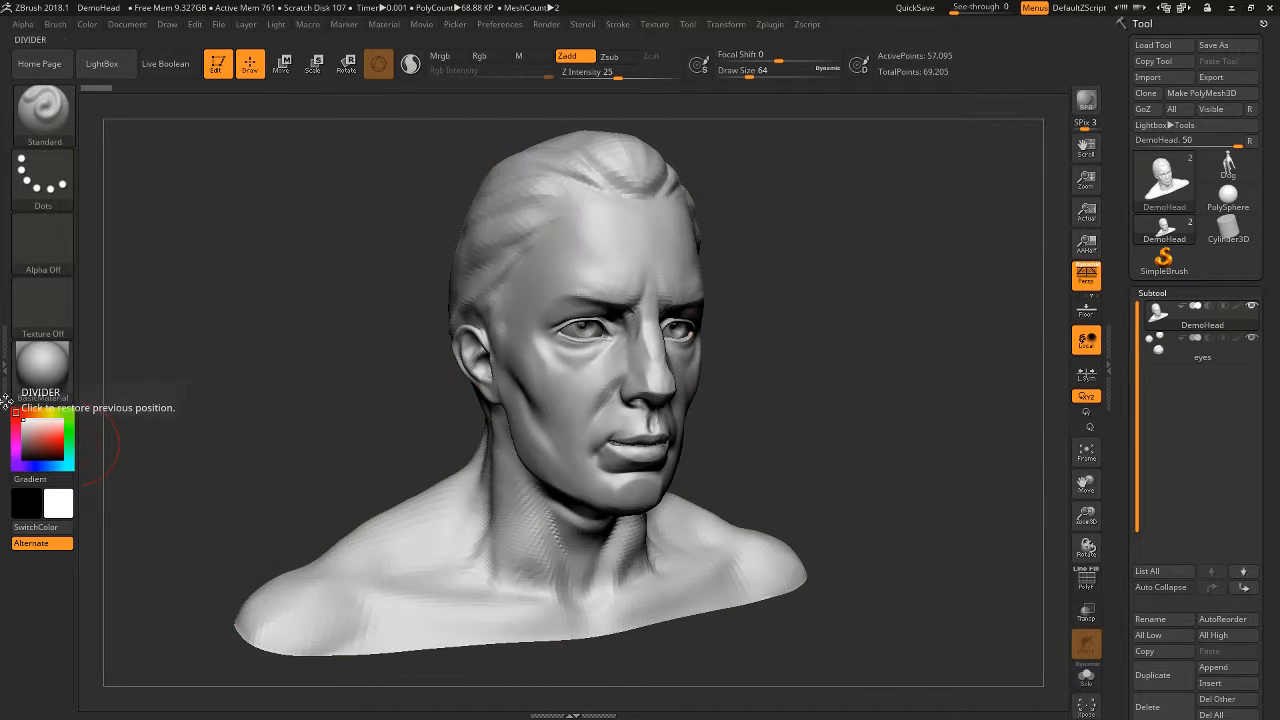
- Append a 3D sphere to the bust as a new subtool
{"action": "left_click_drag", "start_coordinate": [880, 337], "coordinate": [834, 451]}
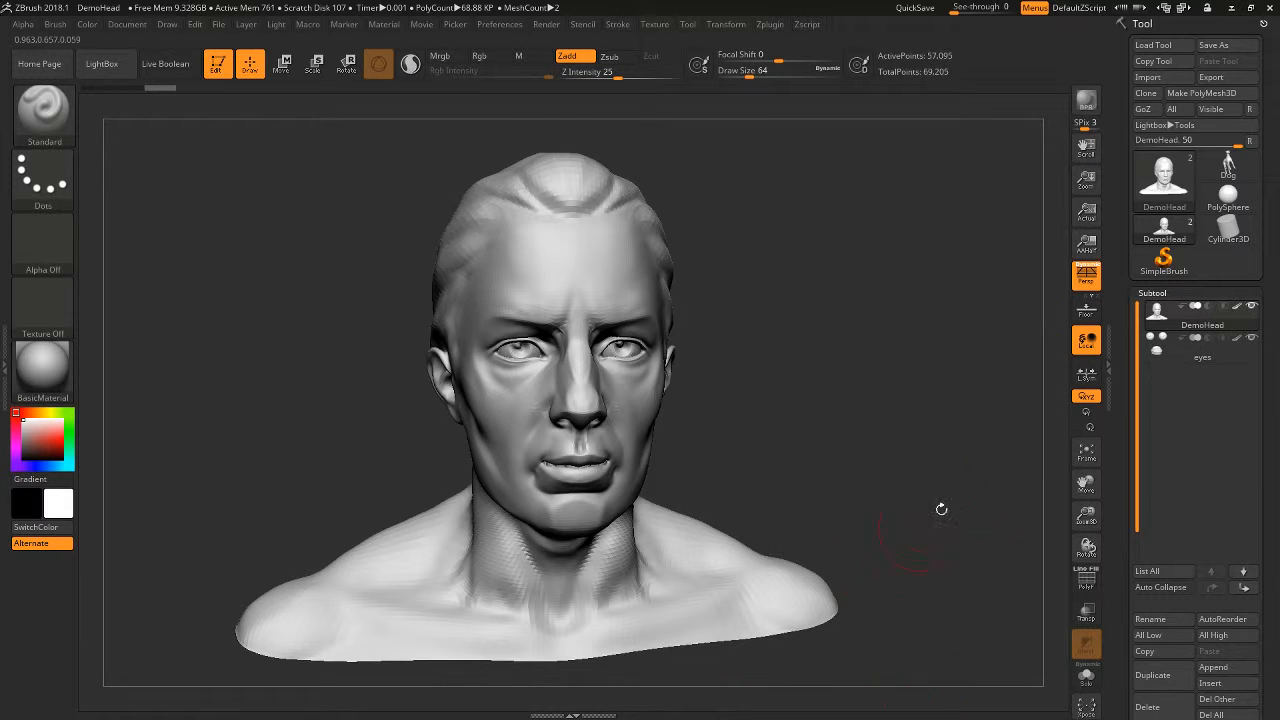
{"action": "left_click_drag", "start_coordinate": [941, 509], "coordinate": [988, 579]}
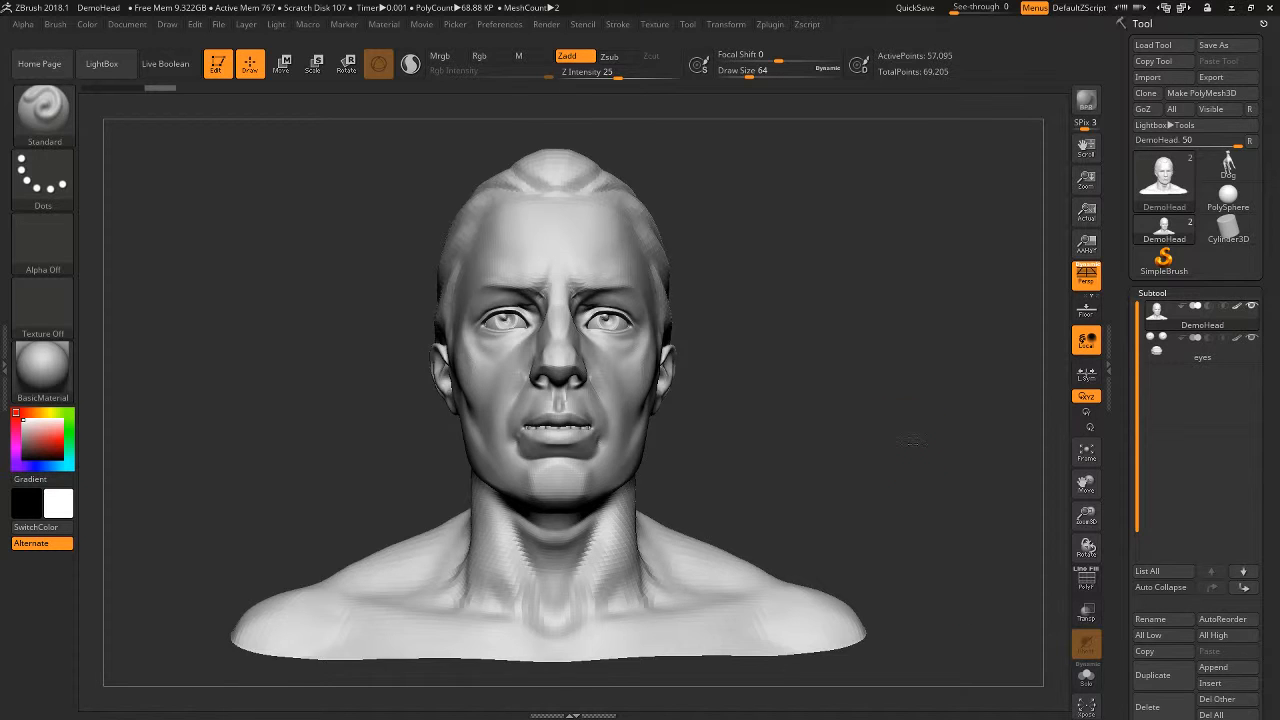
{"action": "left_click_drag", "start_coordinate": [988, 579], "coordinate": [993, 478]}
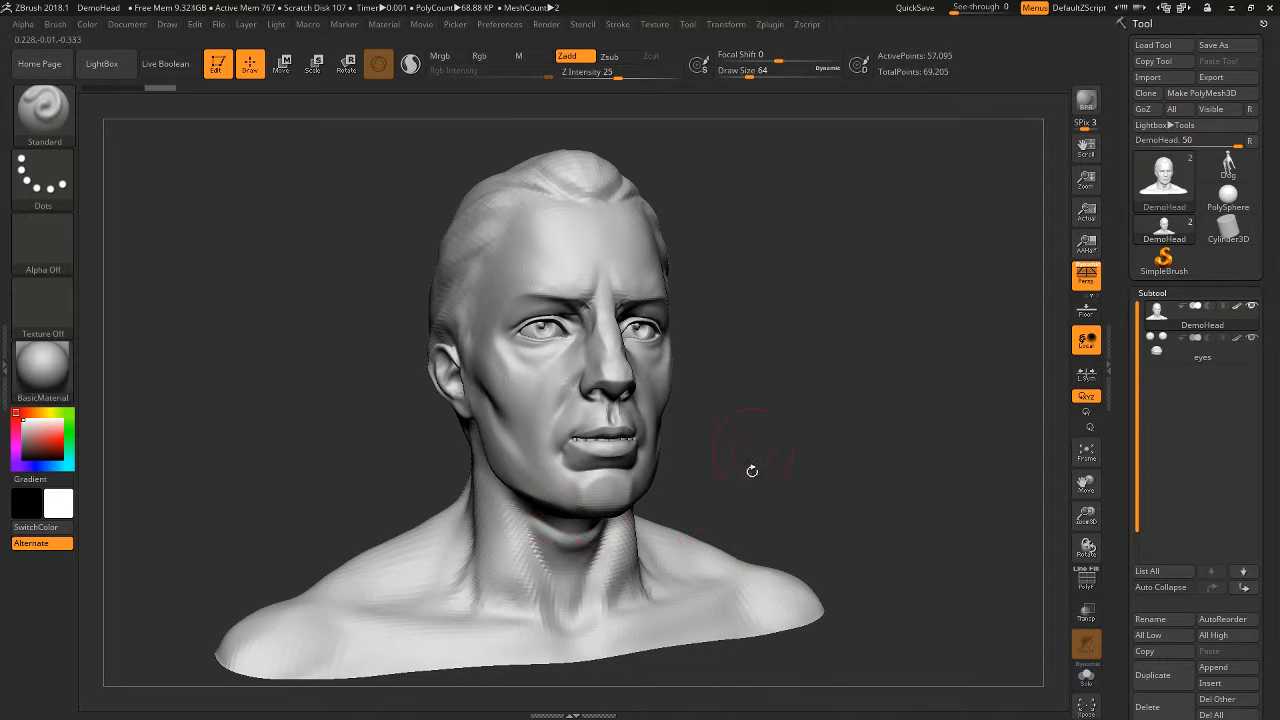
{"action": "left_click_drag", "start_coordinate": [894, 483], "coordinate": [940, 404]}
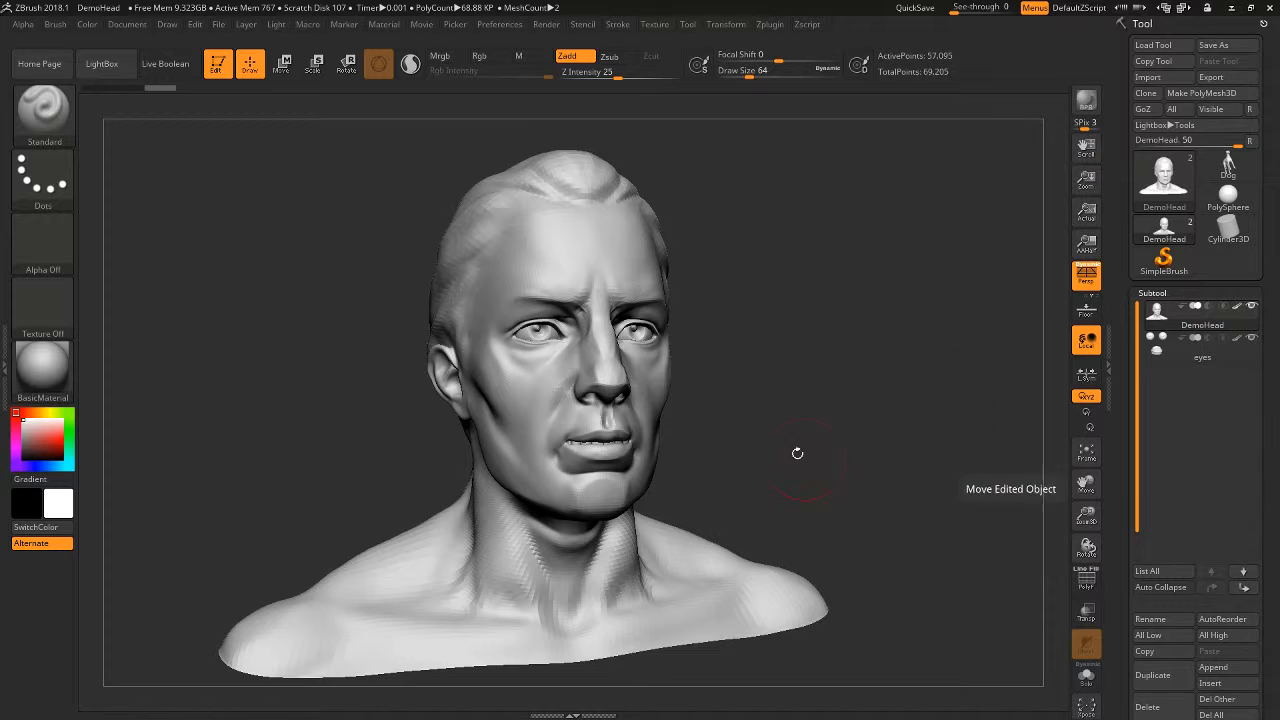
{"action": "left_click_drag", "start_coordinate": [797, 451], "coordinate": [967, 395]}
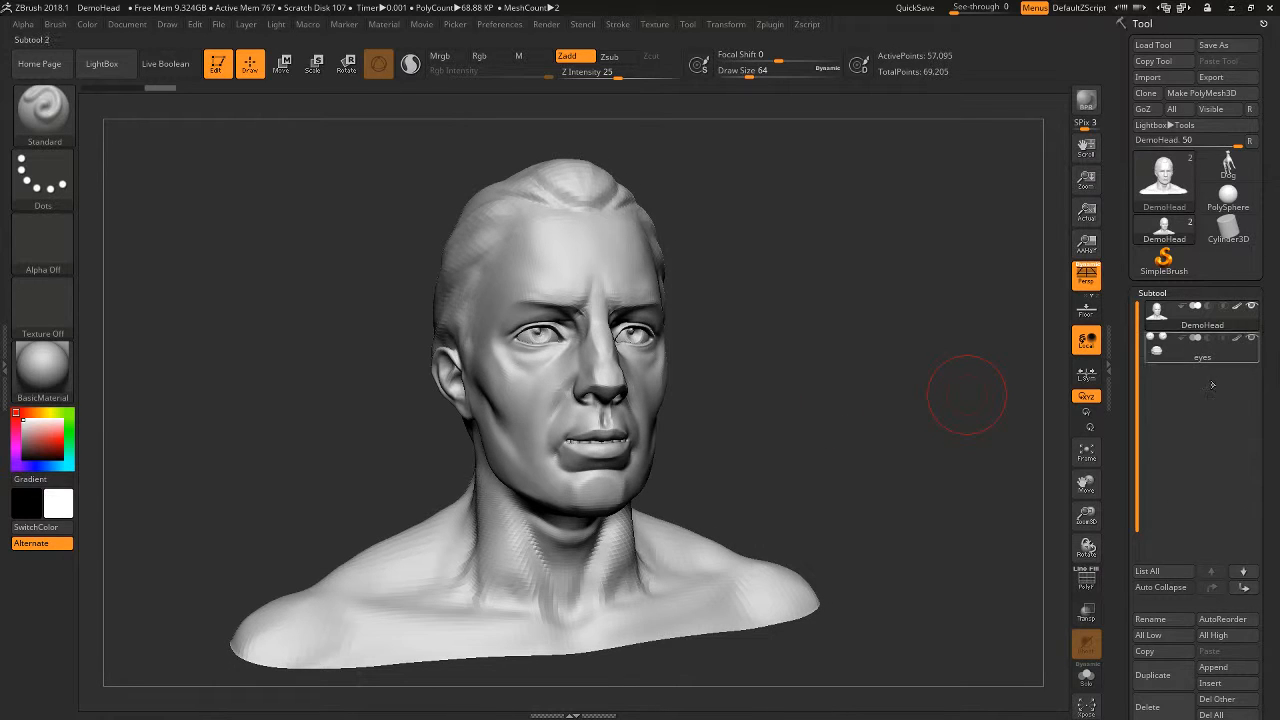
{"action": "left_click", "coordinate": [1213, 667]}
{"action": "left_click", "coordinate": [638, 465]}
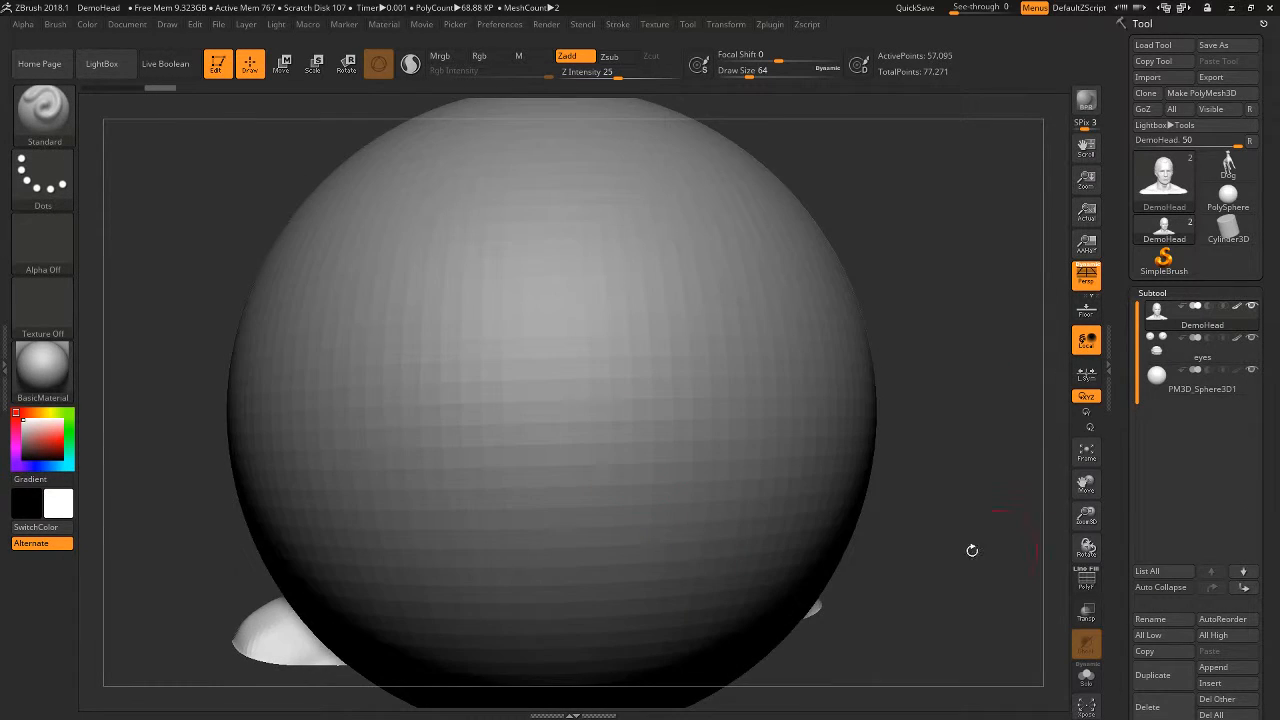
- Make the sphere the active subtool and move it straight up along Y so it sits on top of the head
{"action": "left_click_drag", "start_coordinate": [892, 419], "coordinate": [880, 412], "text": "shift"}
{"action": "key", "text": "w"}
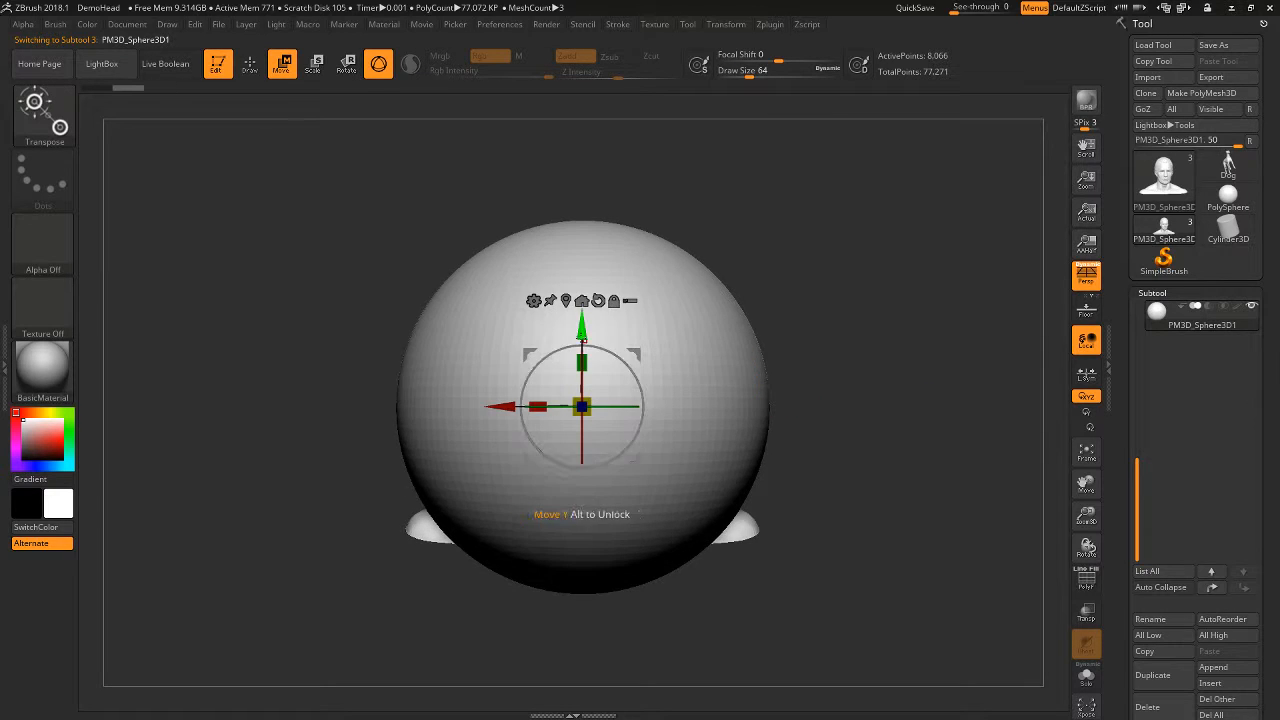
{"action": "left_click_drag", "start_coordinate": [582, 328], "coordinate": [608, 90]}
{"action": "left_click_drag", "start_coordinate": [828, 334], "coordinate": [871, 455], "text": "alt"}
- Make the DemoHead subtool active and choose the ClayBuildup brush
{"action": "left_click", "coordinate": [611, 471], "text": "alt"}
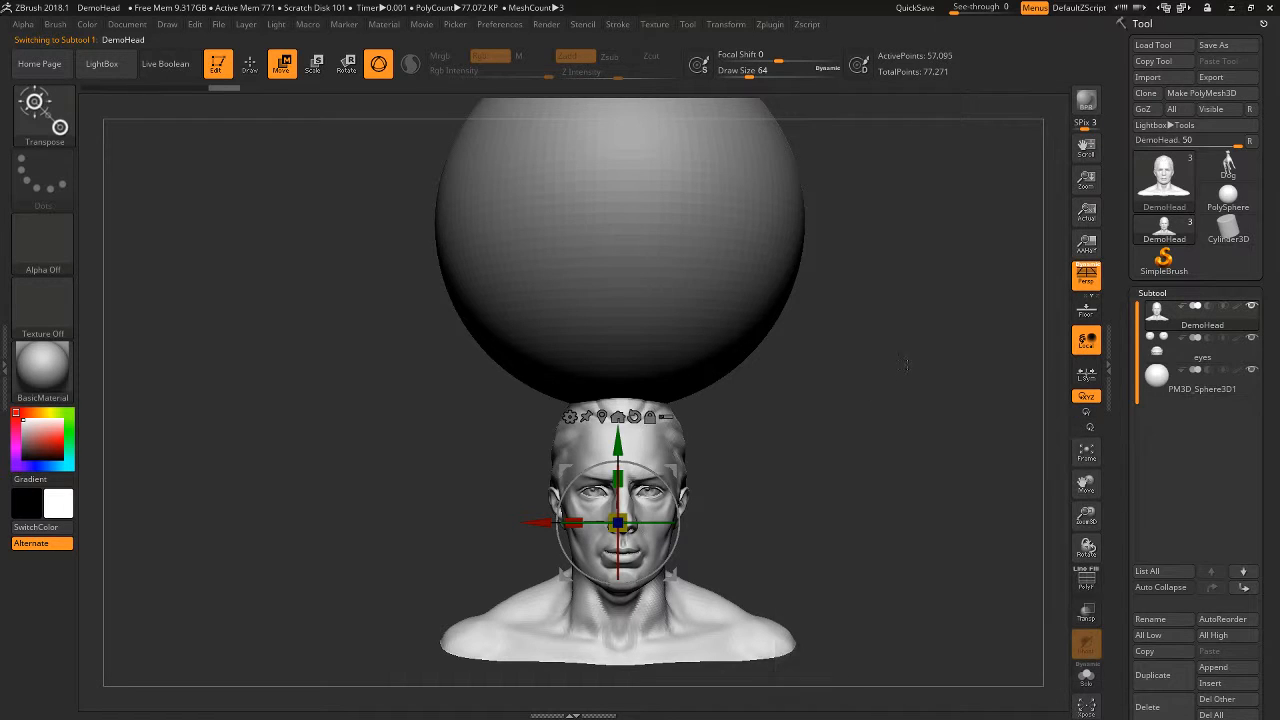
{"action": "key", "text": "b"}
{"action": "key", "text": "c"}
{"action": "key", "text": "b"}
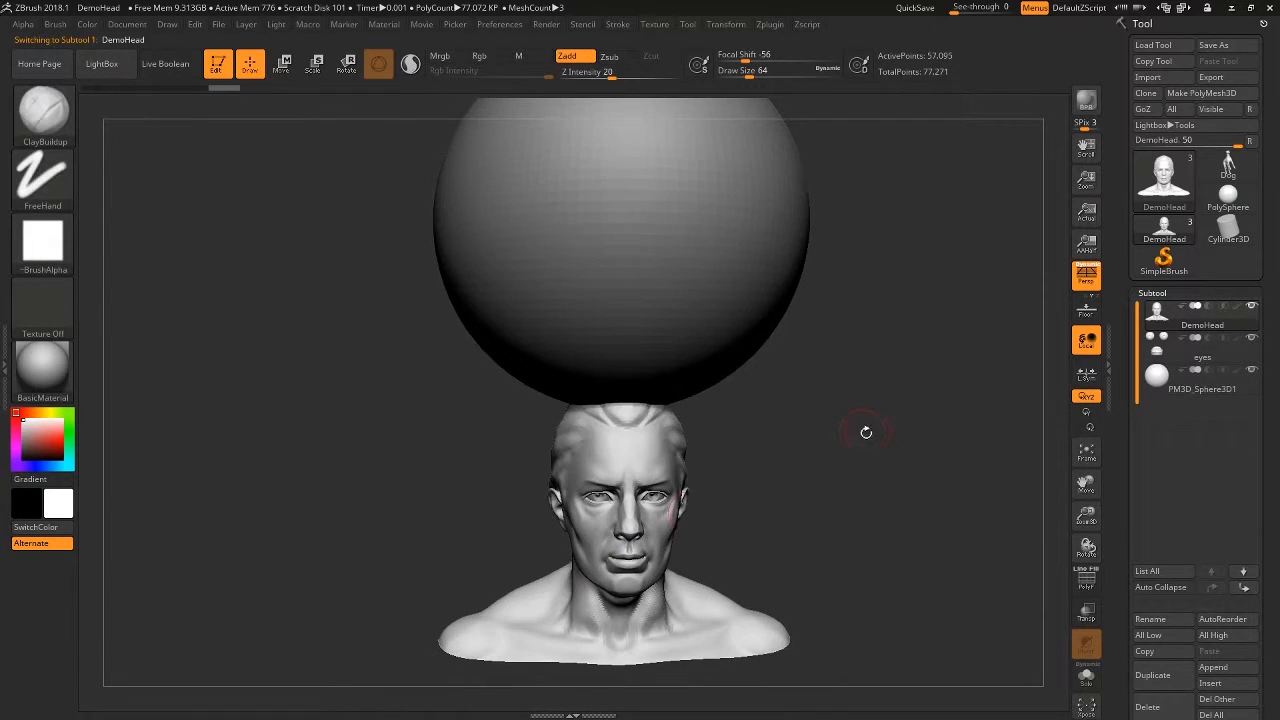
- Switch the active subtool directly on the model from the sphere to the head and on to the eyes
{"action": "left_click", "coordinate": [652, 400], "text": "alt"}
{"action": "left_click_drag", "start_coordinate": [854, 366], "coordinate": [853, 383], "text": "alt"}
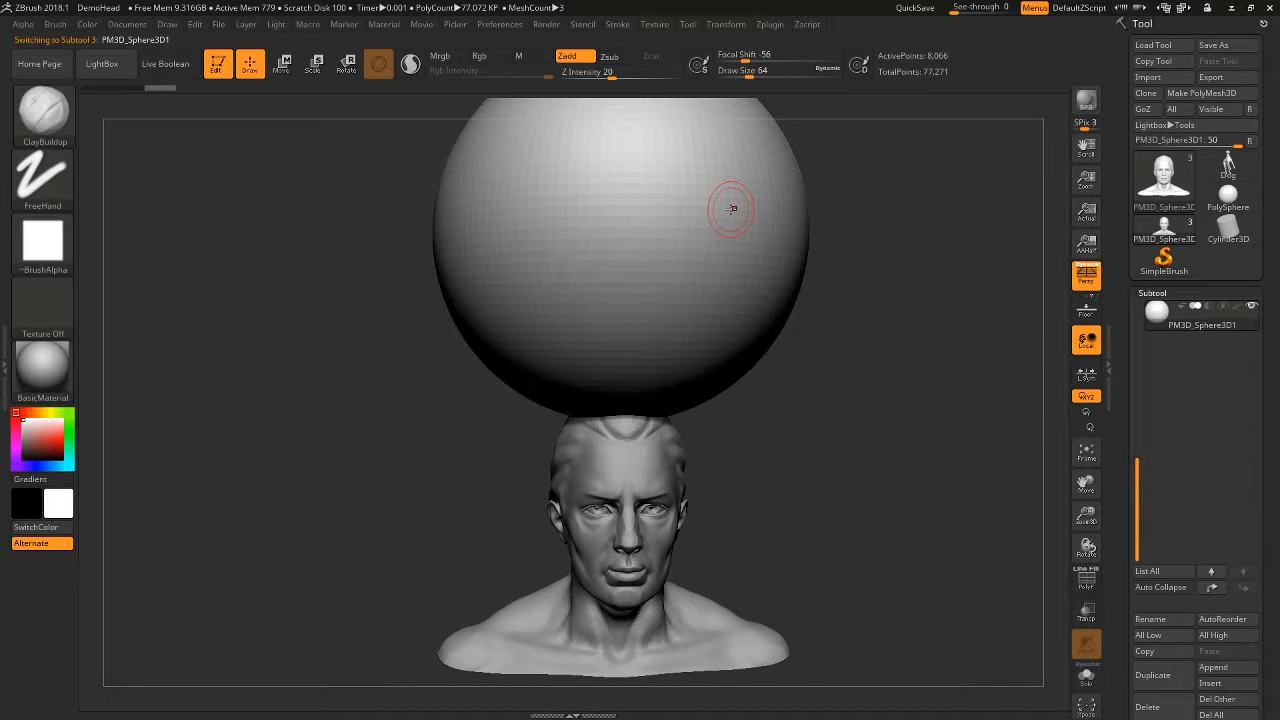
{"action": "left_click", "coordinate": [625, 485], "text": "alt"}
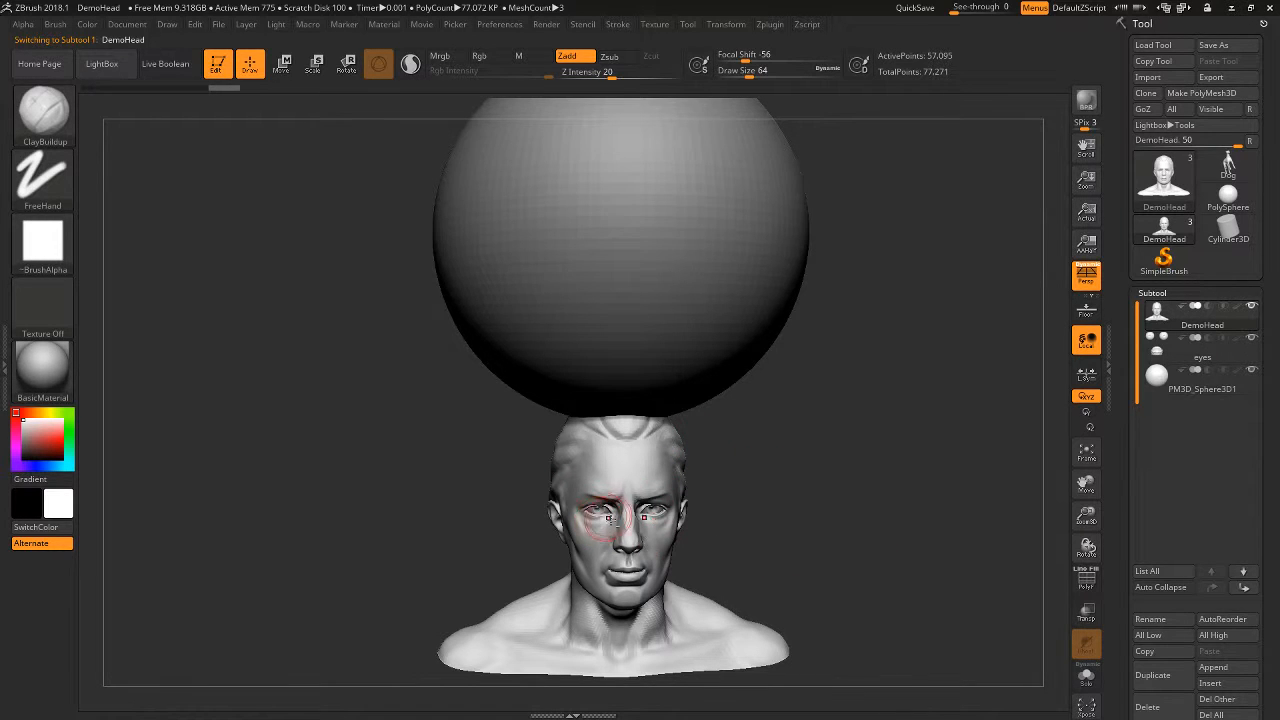
{"action": "mouse_move", "coordinate": [757, 514]}
{"action": "left_mouse_down"}
{"action": "mouse_move", "coordinate": [797, 461]}
{"action": "mouse_move", "coordinate": [953, 500]}
{"action": "mouse_move", "coordinate": [750, 440]}
{"action": "mouse_move", "coordinate": [728, 523]}
{"action": "left_mouse_up"}
{"action": "left_click", "coordinate": [680, 490], "text": "alt"}
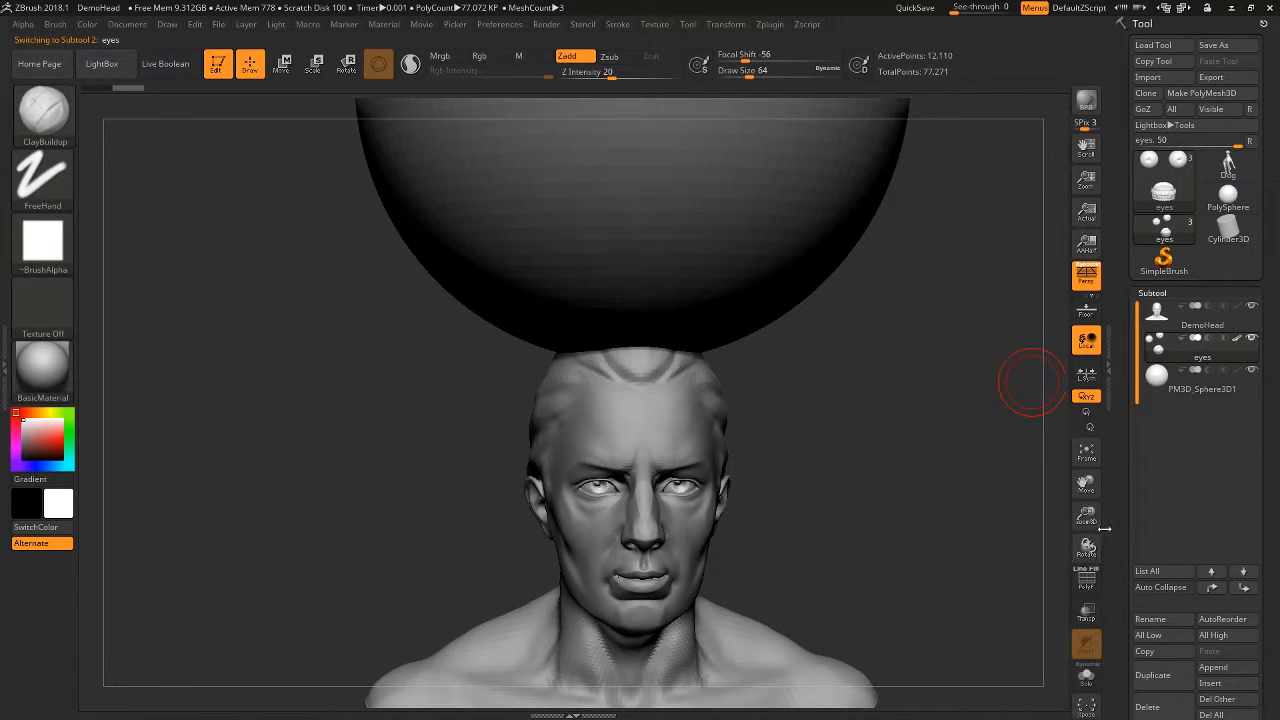
{"action": "mouse_move", "coordinate": [1230, 358]}
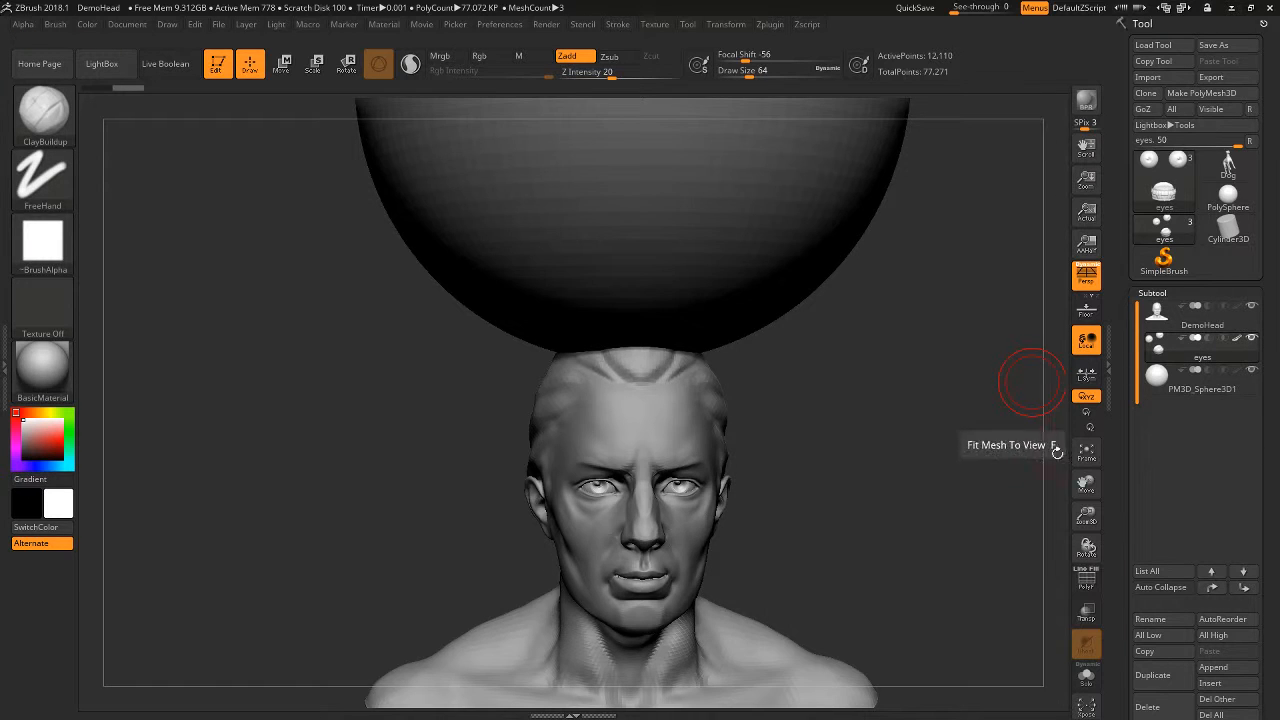
{"action": "right_click_drag", "start_coordinate": [943, 480], "coordinate": [924, 384], "text": "ctrl"}
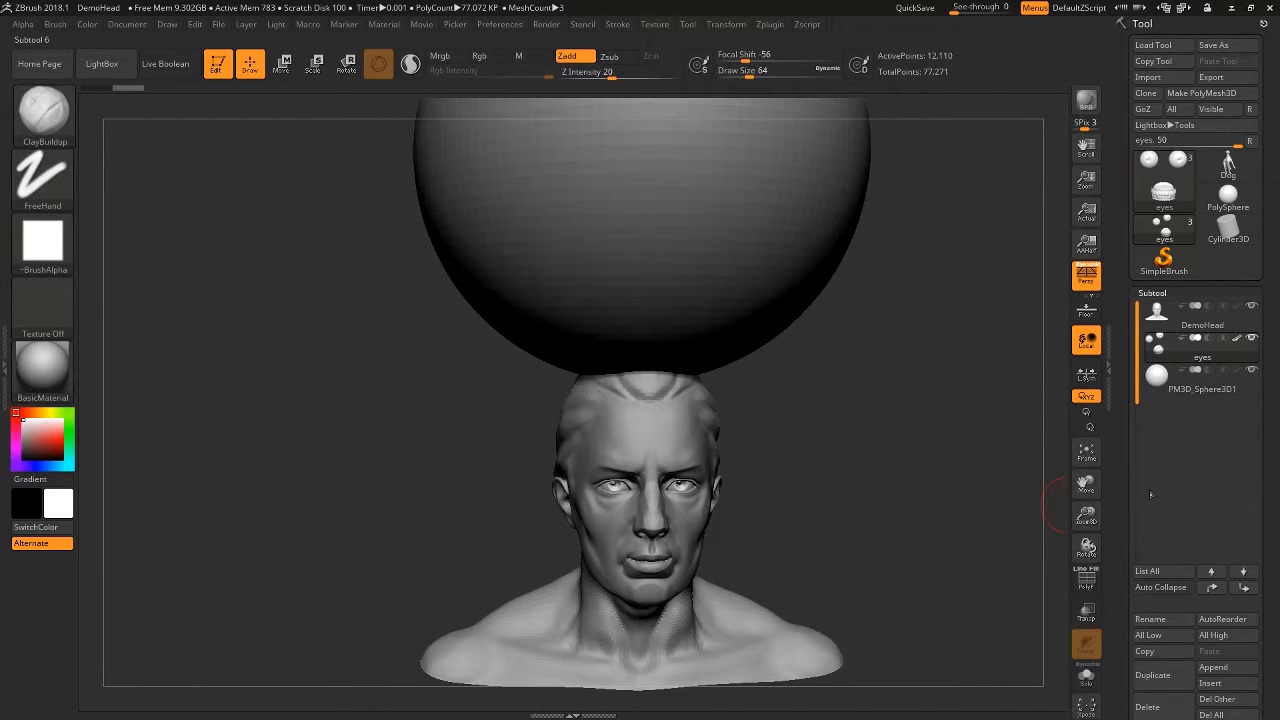
- Make DemoHead the active subtool from the subtool list
{"action": "key", "text": "shift"}
{"action": "mouse_move", "coordinate": [1237, 350]}
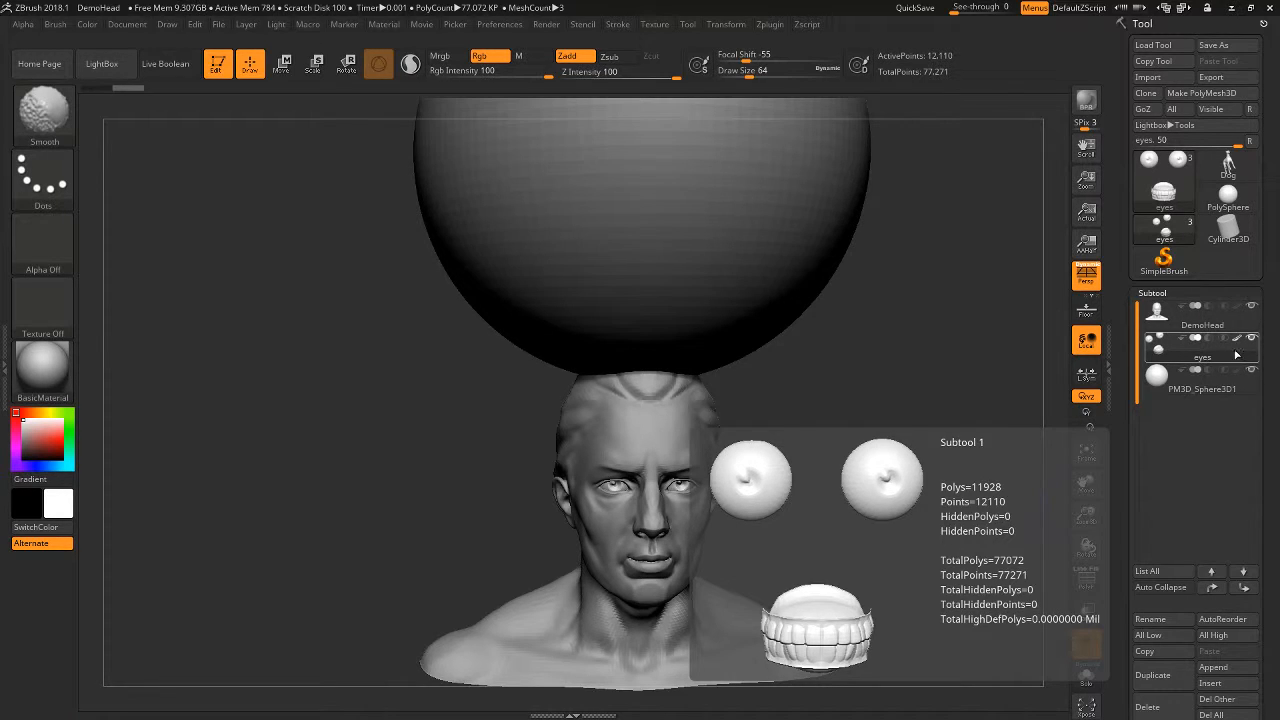
{"action": "key", "text": "shift"}
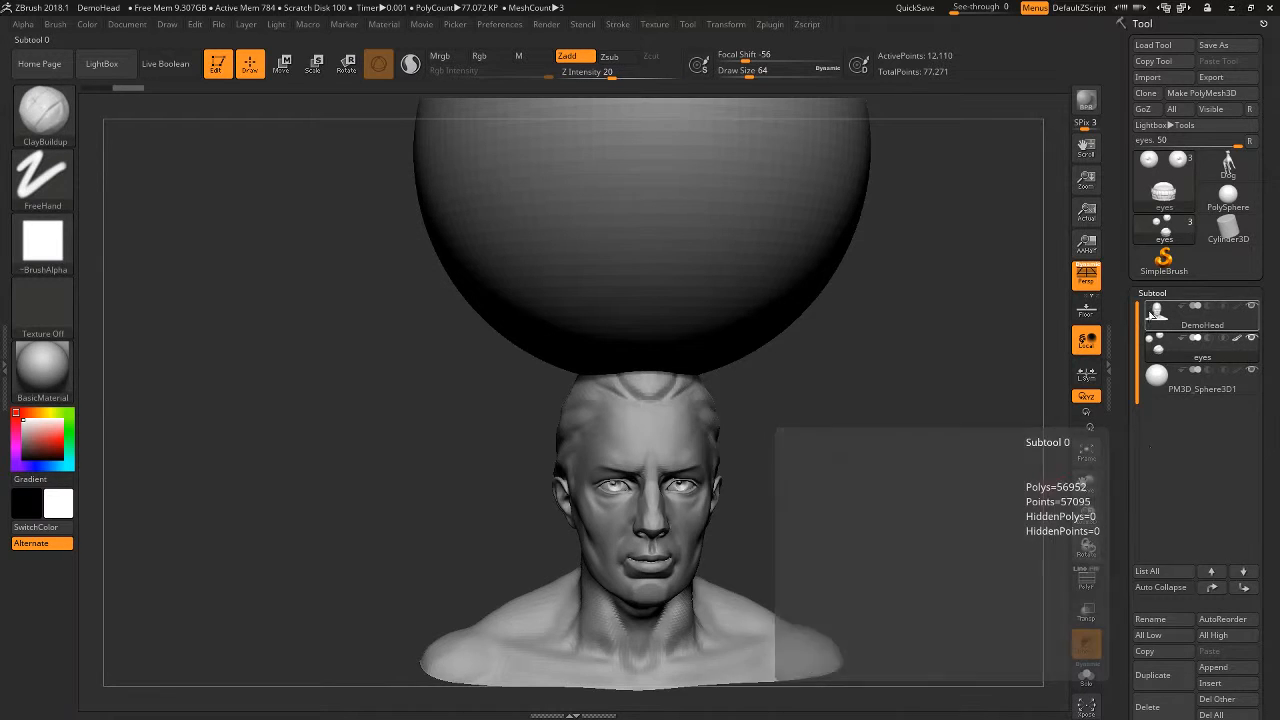
{"action": "left_click", "coordinate": [1235, 308]}
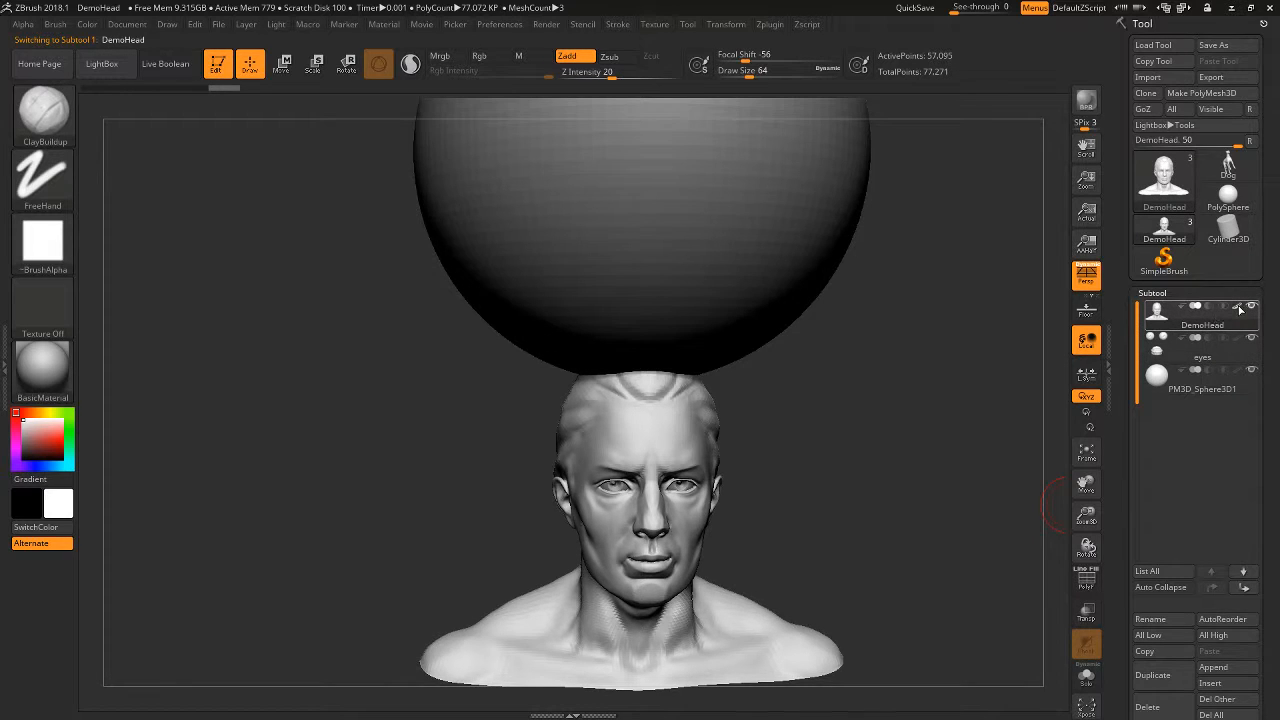
- Turn on polypaint display for all subtools at once and make the eyes the active subtool
{"action": "key", "text": "shift"}
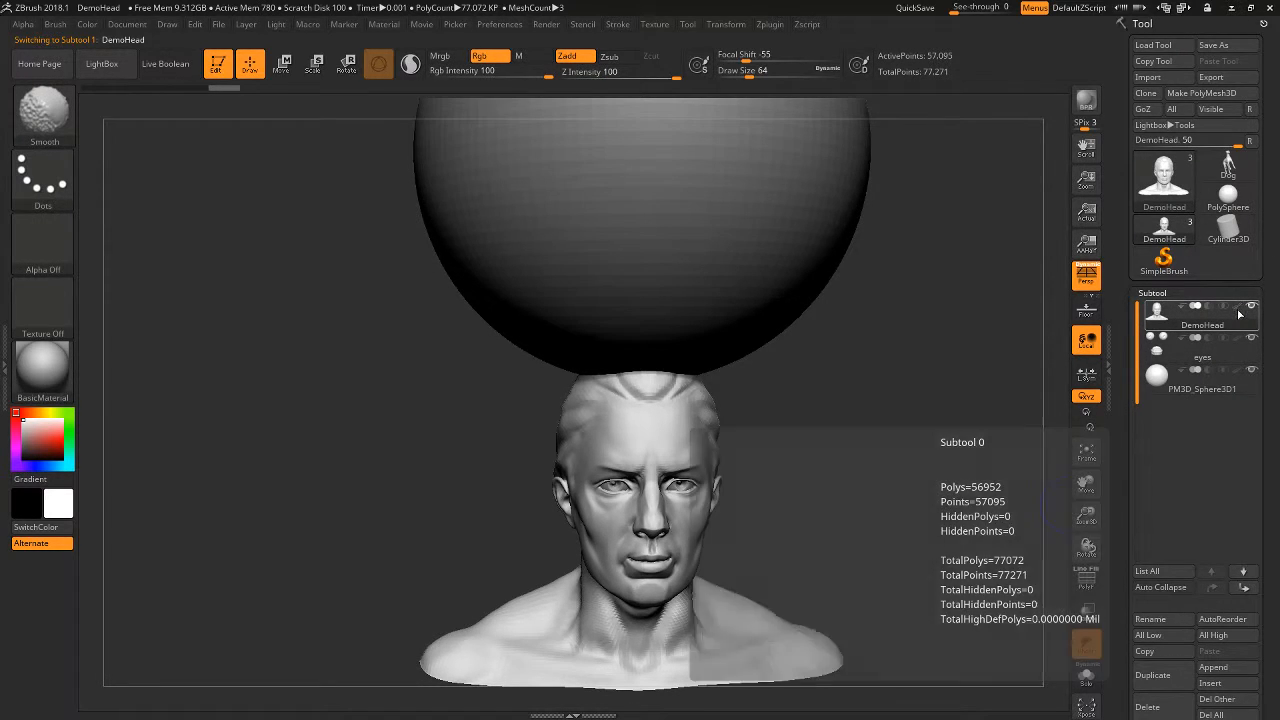
{"action": "left_click", "coordinate": [1240, 313], "text": "shift"}
{"action": "key", "text": "shift"}
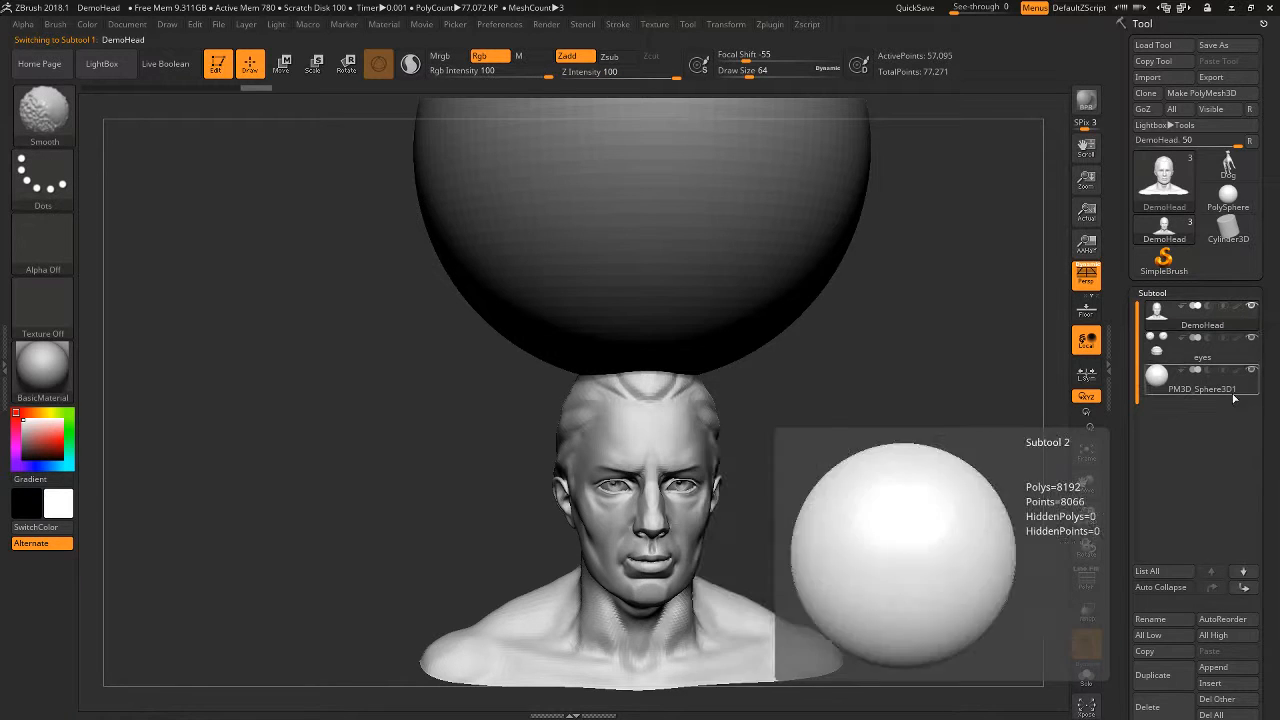
{"action": "left_click", "coordinate": [1238, 311], "text": "shift"}
{"action": "left_click_drag", "start_coordinate": [949, 507], "coordinate": [938, 496], "text": "alt"}
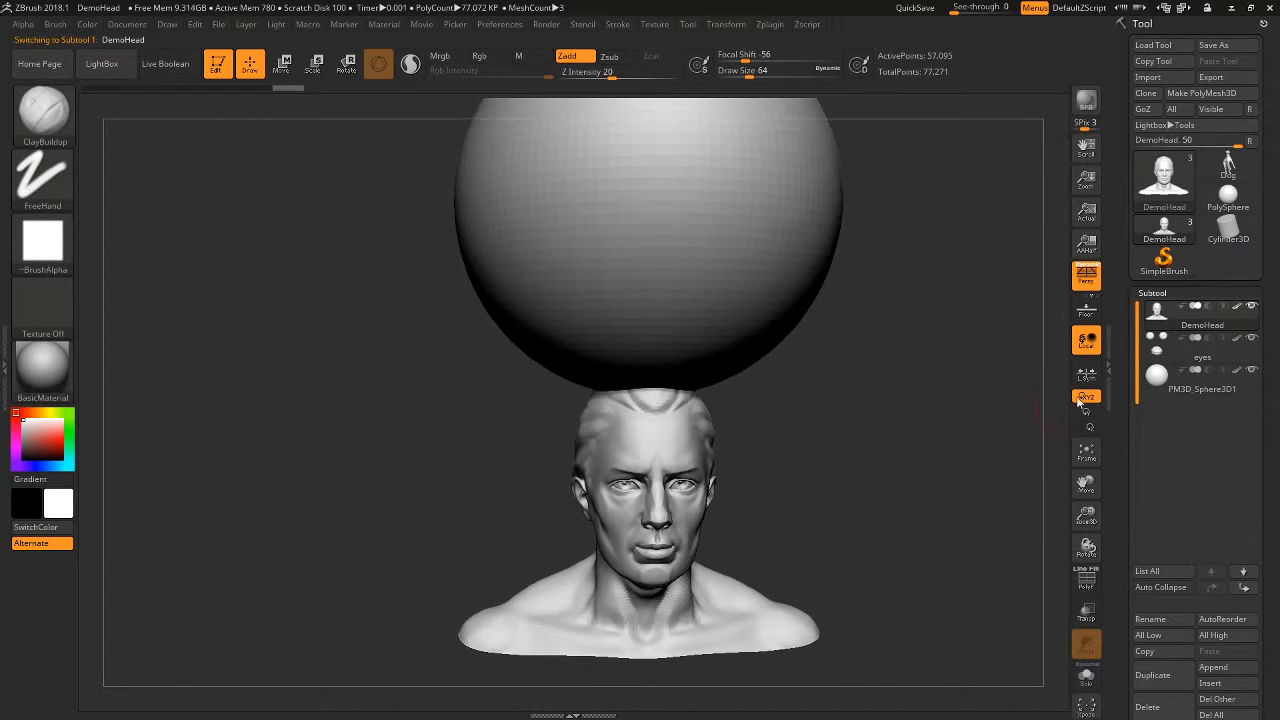
{"action": "left_click", "coordinate": [1156, 363]}
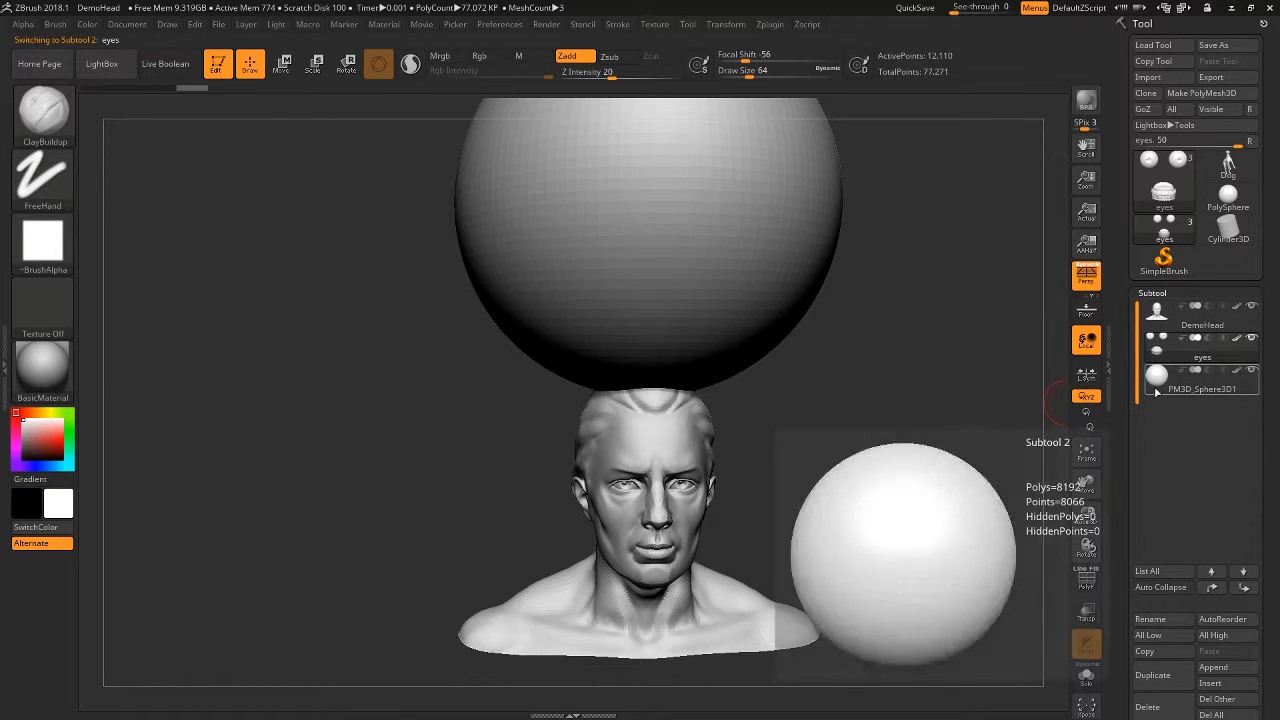
{"action": "left_click", "coordinate": [1152, 292]}
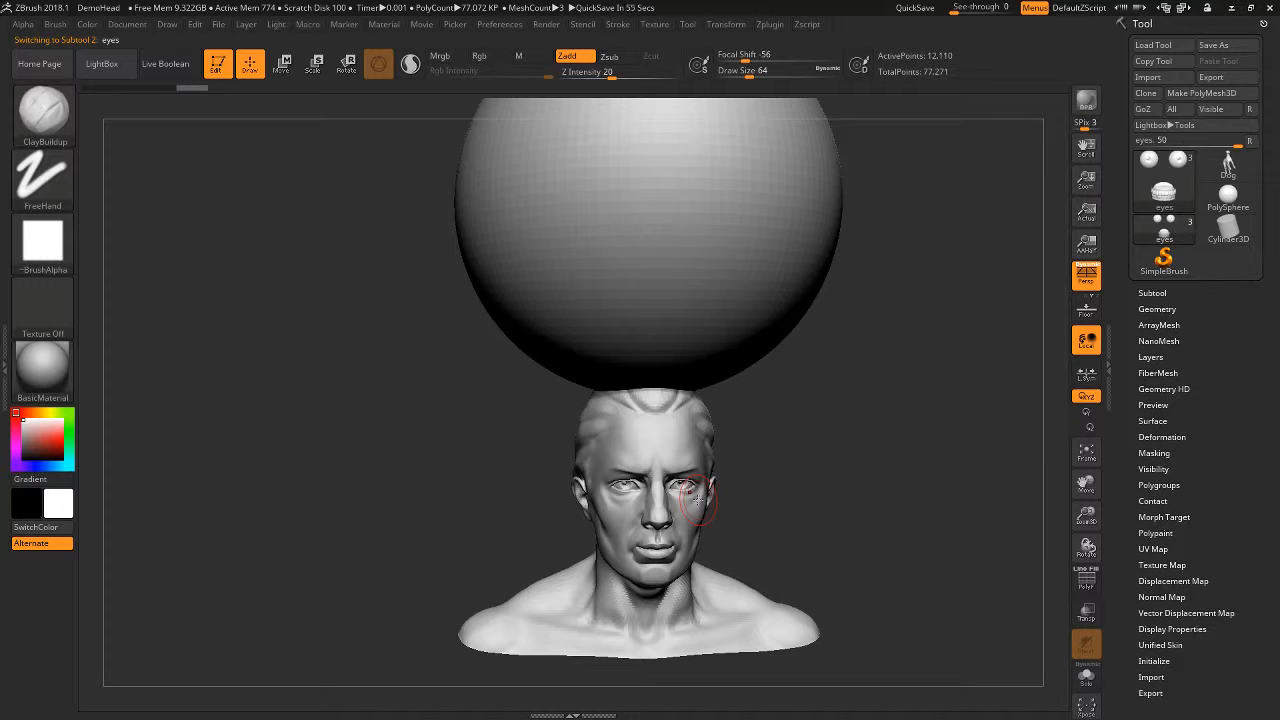
{"action": "left_click", "coordinate": [1152, 292]}
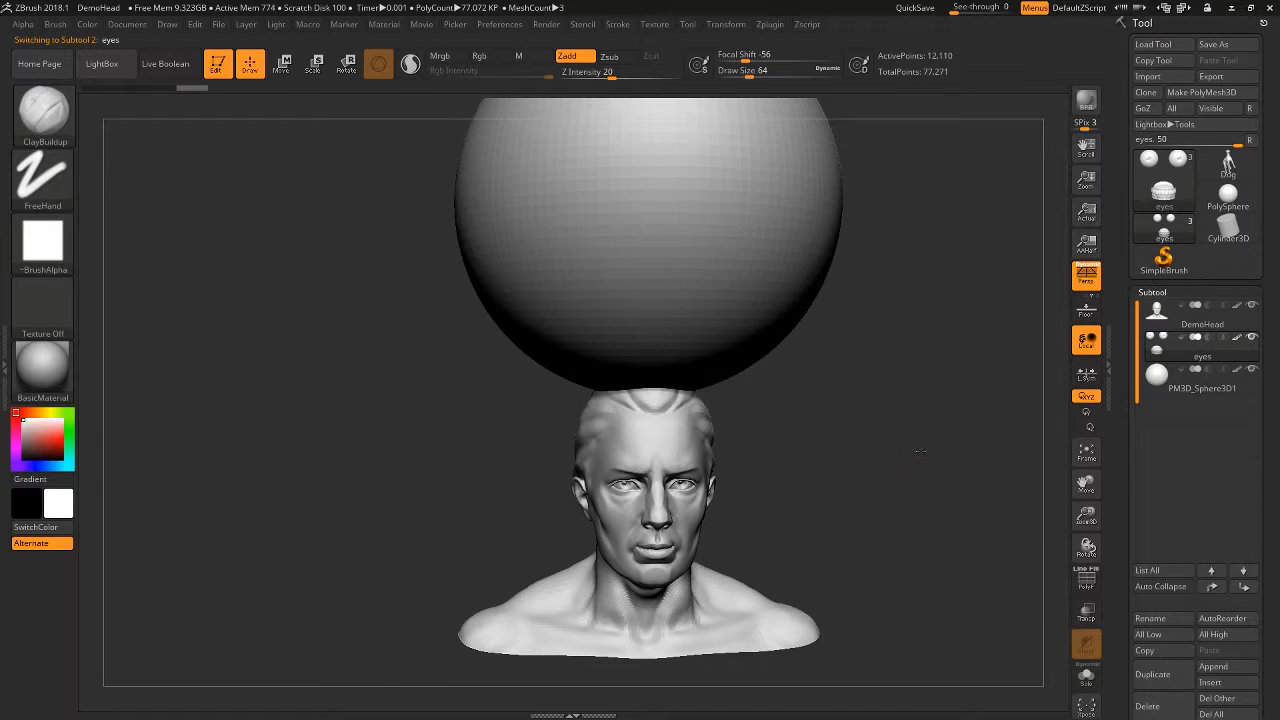
- Apply the ToyPlastic material and examine its highlights on the head from several angles
{"action": "left_click_drag", "start_coordinate": [920, 452], "coordinate": [1005, 452]}
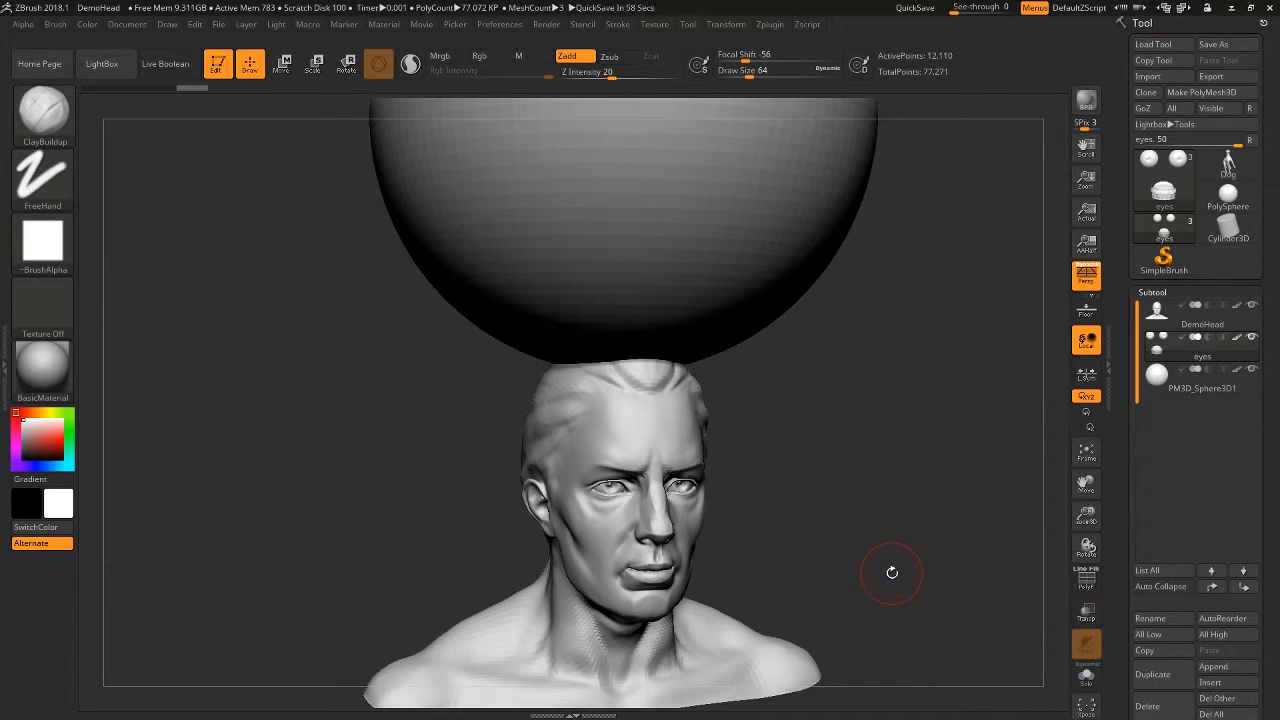
{"action": "left_click_drag", "start_coordinate": [917, 547], "coordinate": [1034, 466], "text": "alt"}
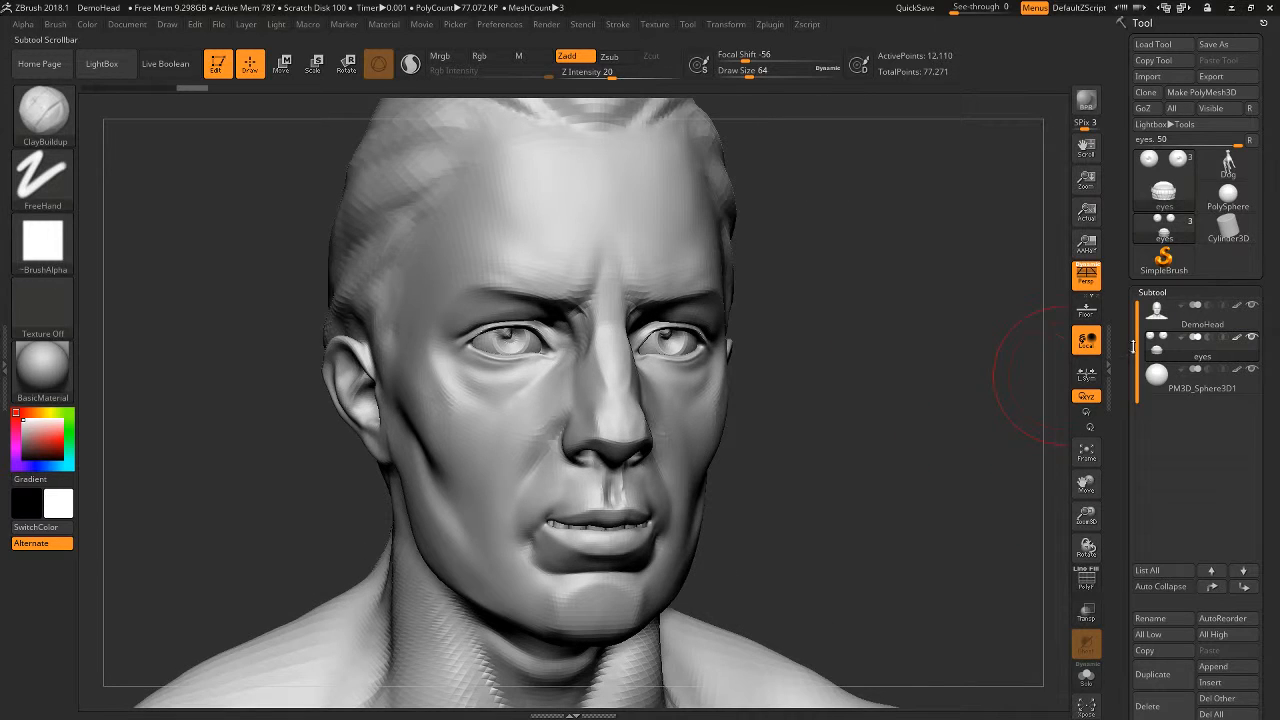
{"action": "left_click", "coordinate": [42, 366]}
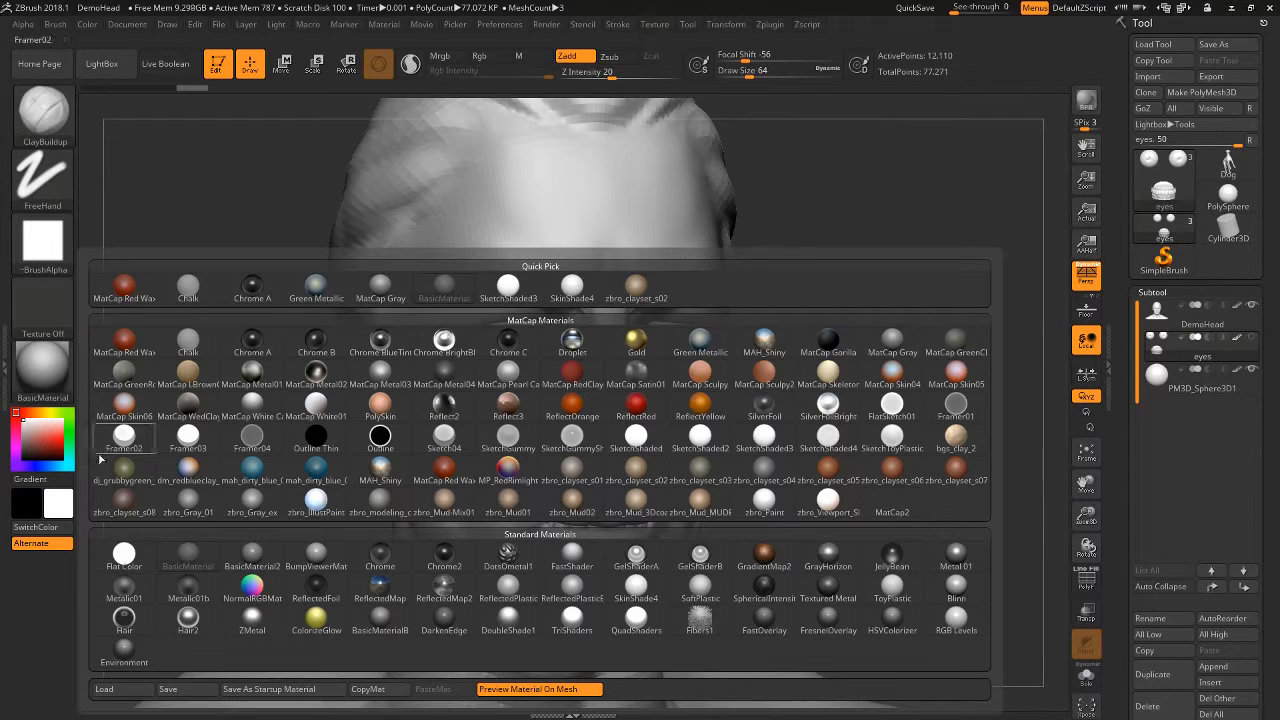
{"action": "left_click", "coordinate": [893, 597]}
{"action": "left_click_drag", "start_coordinate": [906, 531], "coordinate": [464, 563], "text": "alt"}
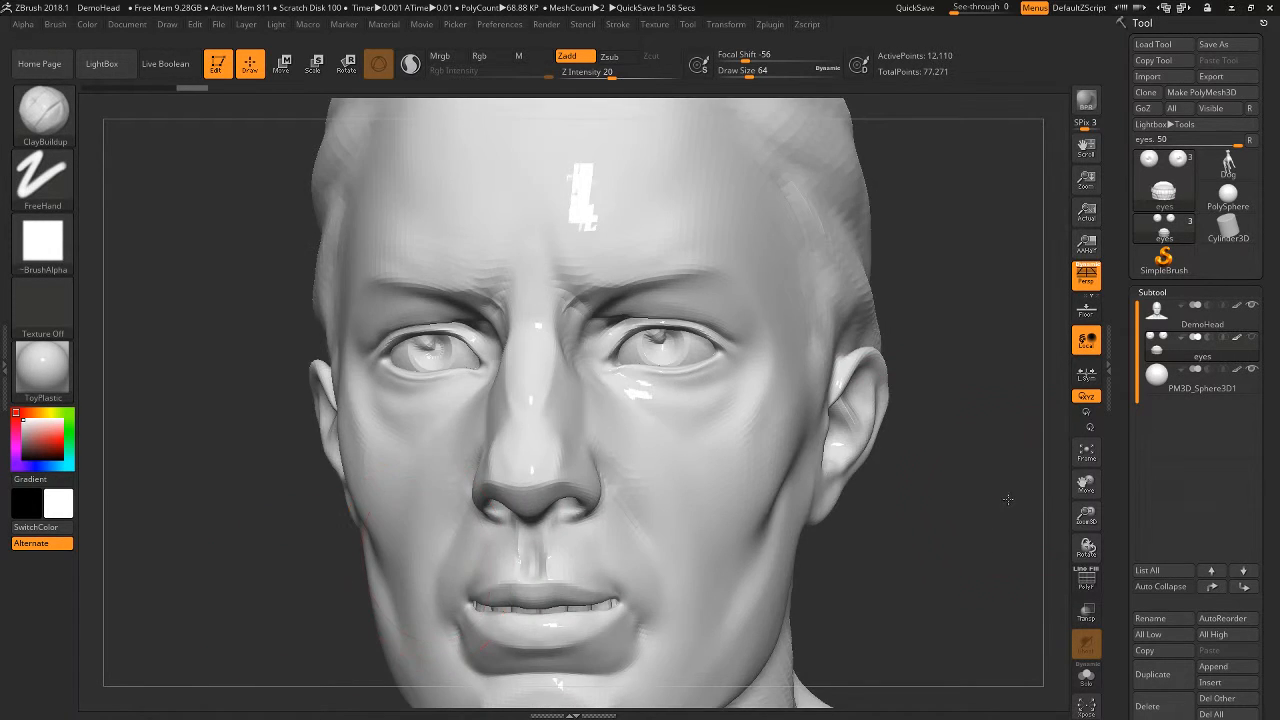
{"action": "left_click_drag", "start_coordinate": [1008, 499], "coordinate": [1040, 492], "text": "alt"}
{"action": "left_click_drag", "start_coordinate": [900, 478], "coordinate": [918, 500], "text": "alt"}
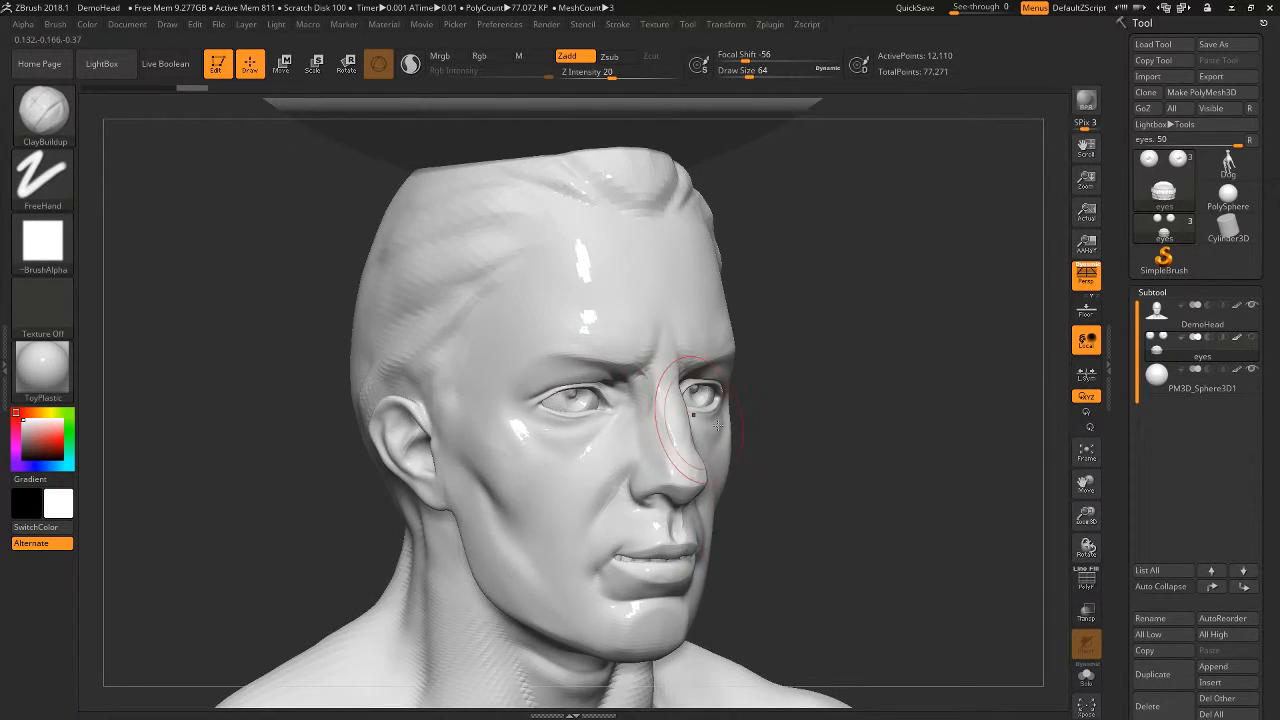
{"action": "left_click_drag", "start_coordinate": [879, 460], "coordinate": [966, 392], "text": "alt"}
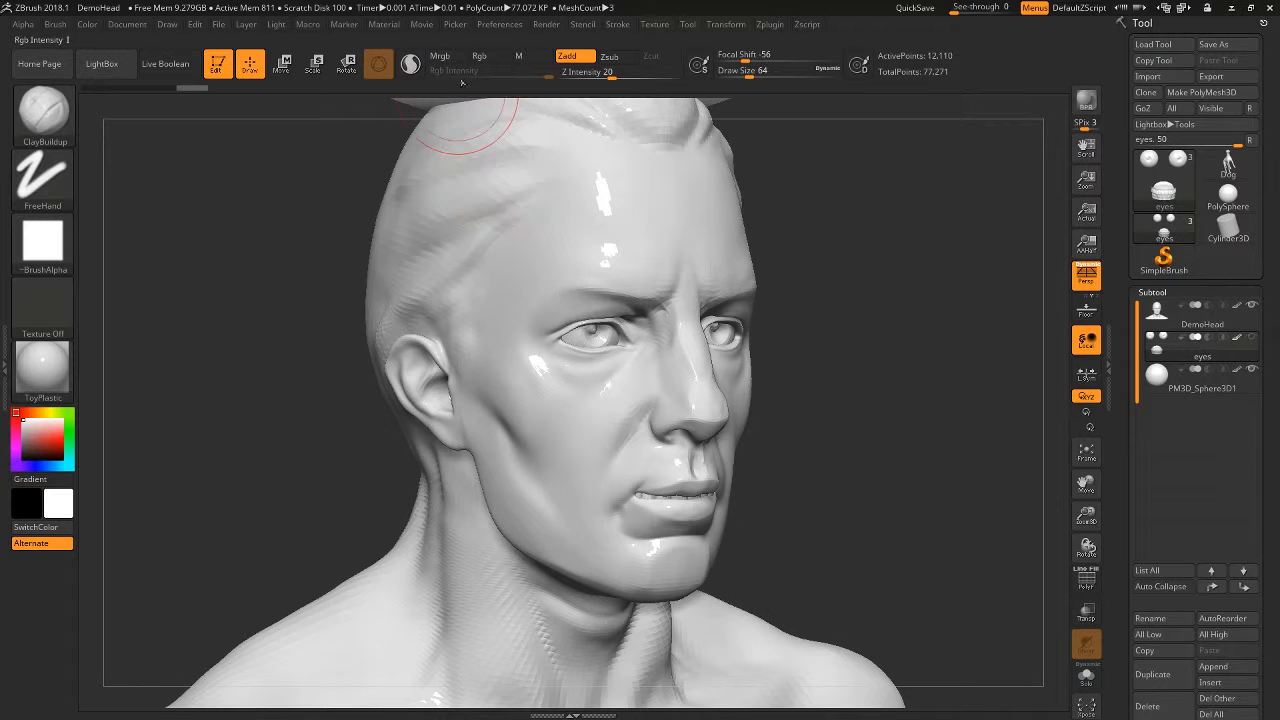
- Enable the material channel for the ClayBuildup brush and make DemoHead the active subtool
{"action": "left_click", "coordinate": [531, 60]}
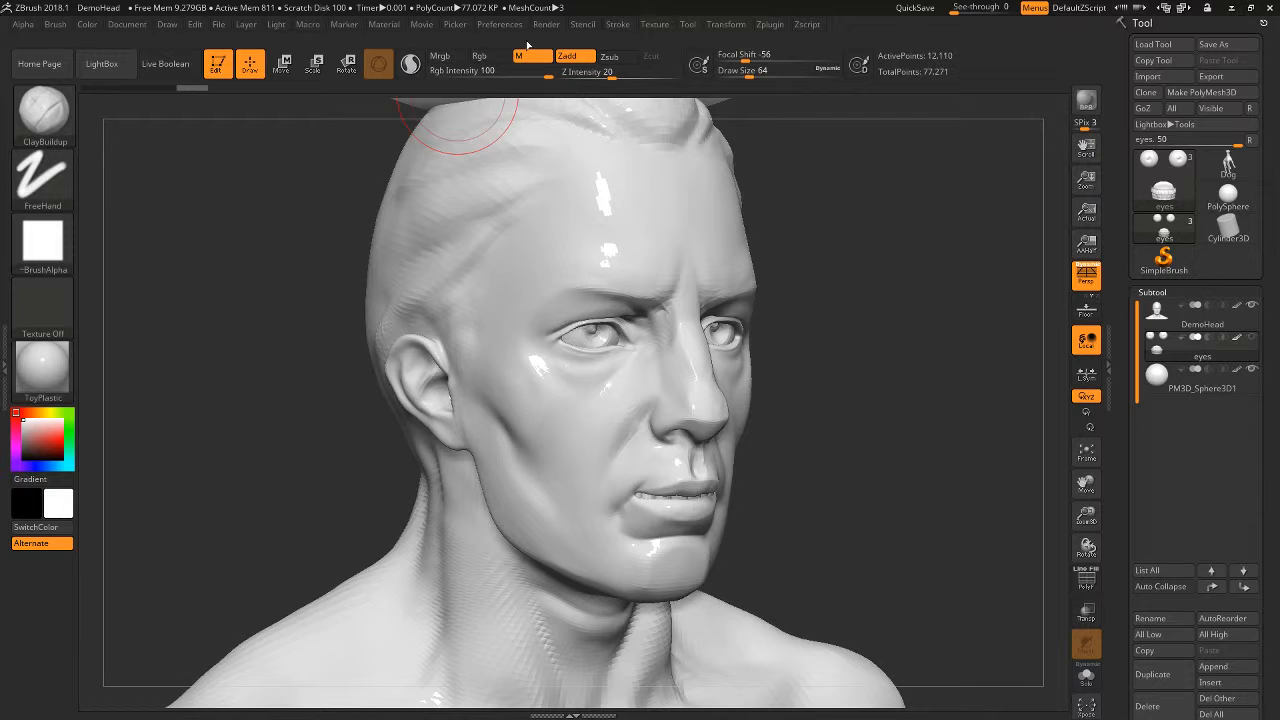
{"action": "left_click_drag", "start_coordinate": [913, 430], "coordinate": [1040, 365]}
{"action": "left_click_drag", "start_coordinate": [935, 342], "coordinate": [1040, 340]}
{"action": "left_click", "coordinate": [1157, 311]}
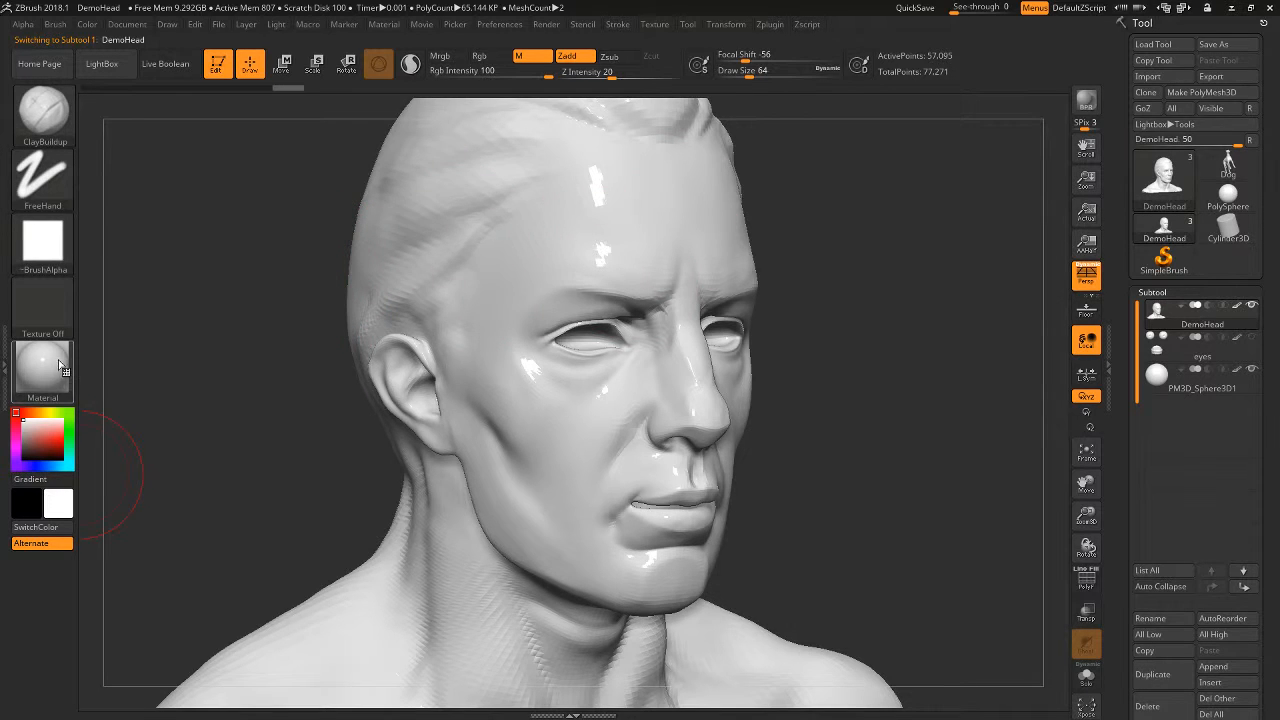
{"action": "left_click", "coordinate": [534, 244]}
{"action": "key", "text": "ctrl+z"}
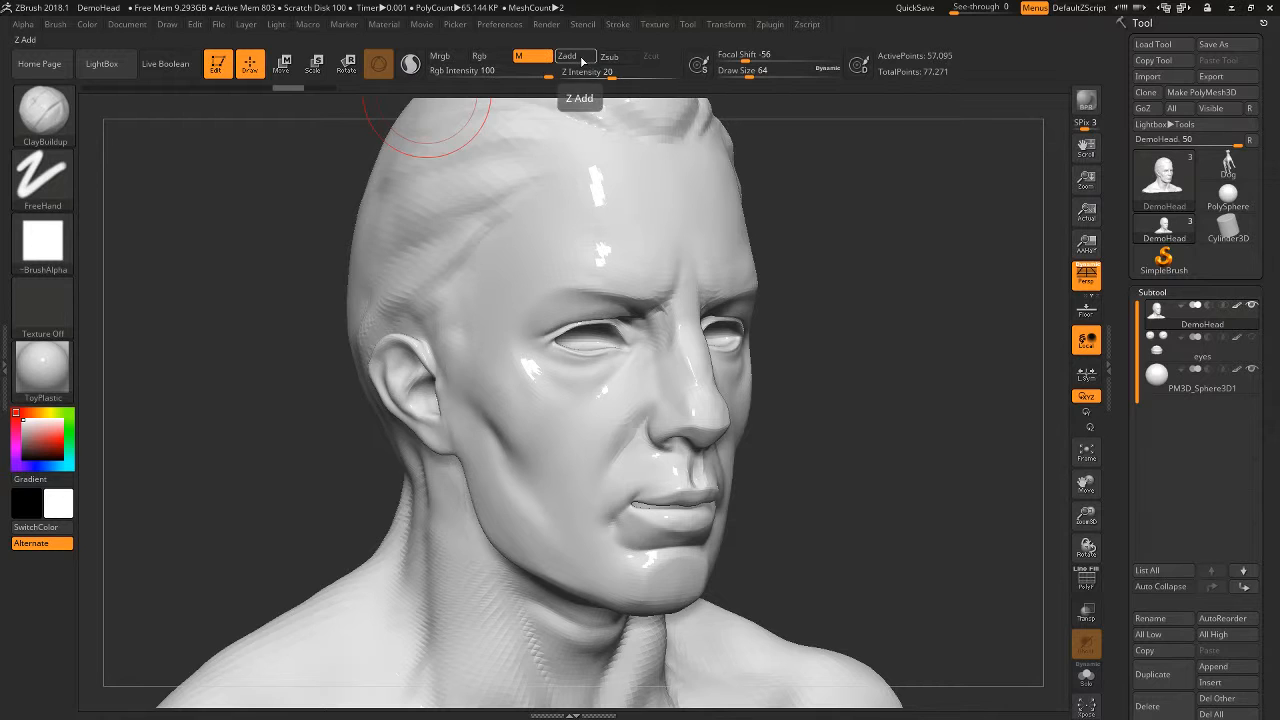
- Choose the Paint brush and set it to affect only the material channel instead of Rgb
{"action": "key", "text": "b"}
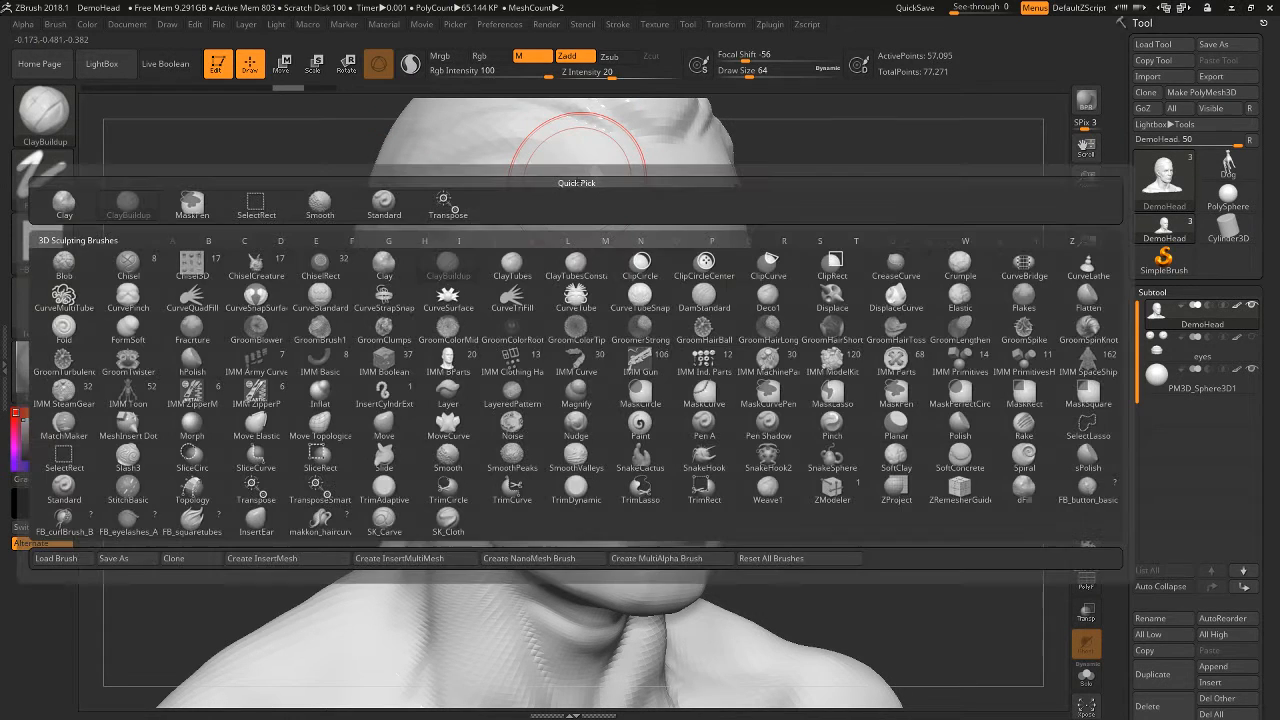
{"action": "key", "text": "p"}
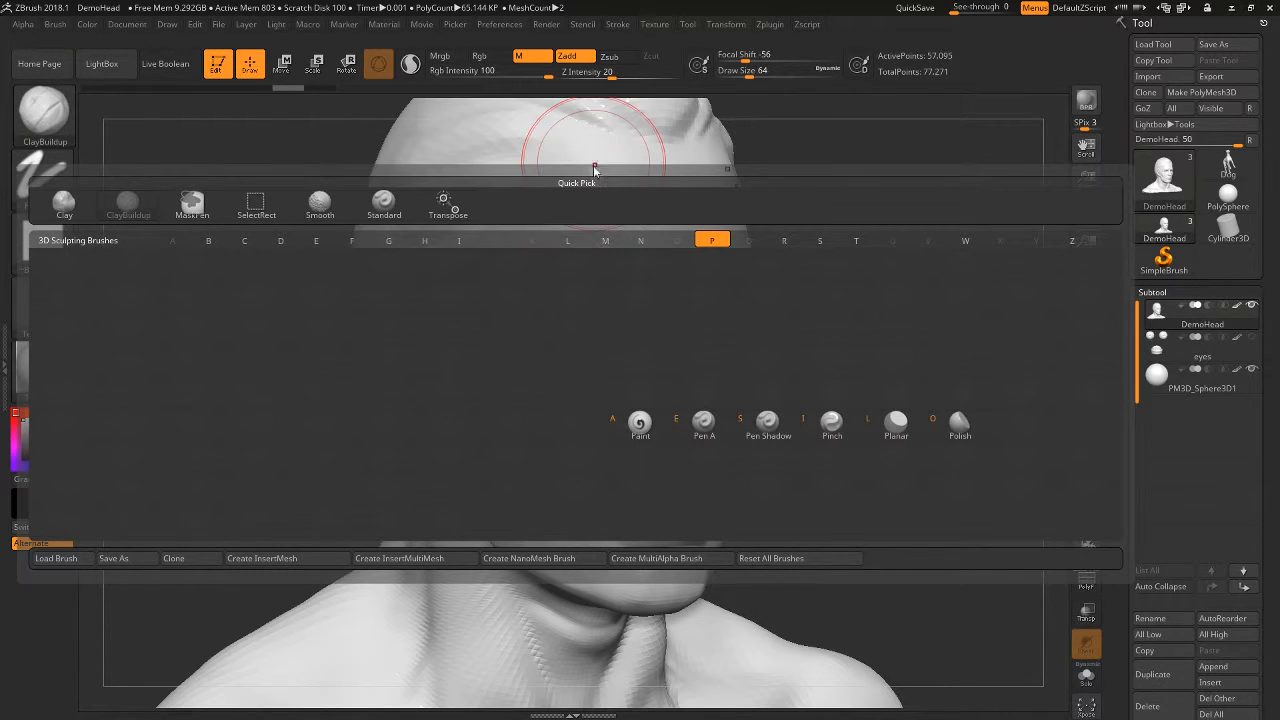
{"action": "left_click", "coordinate": [640, 424]}
{"action": "left_click_drag", "start_coordinate": [866, 337], "coordinate": [782, 314]}
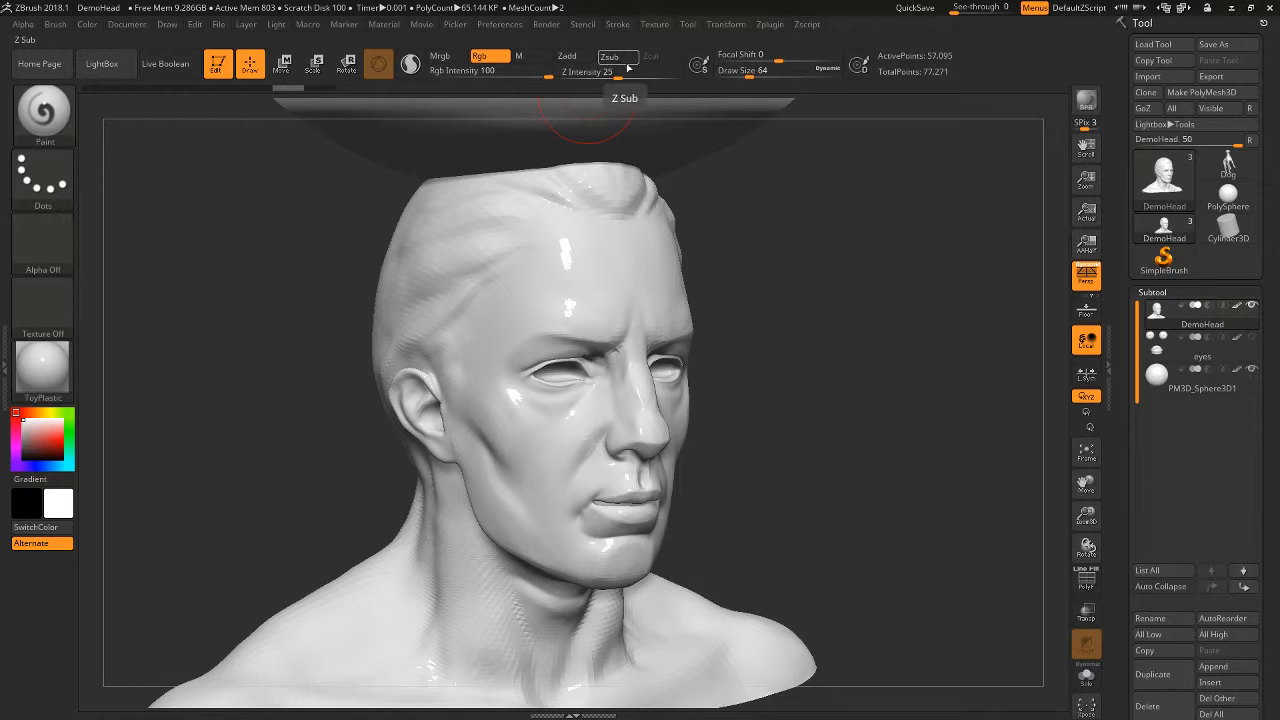
{"action": "left_click", "coordinate": [488, 58]}
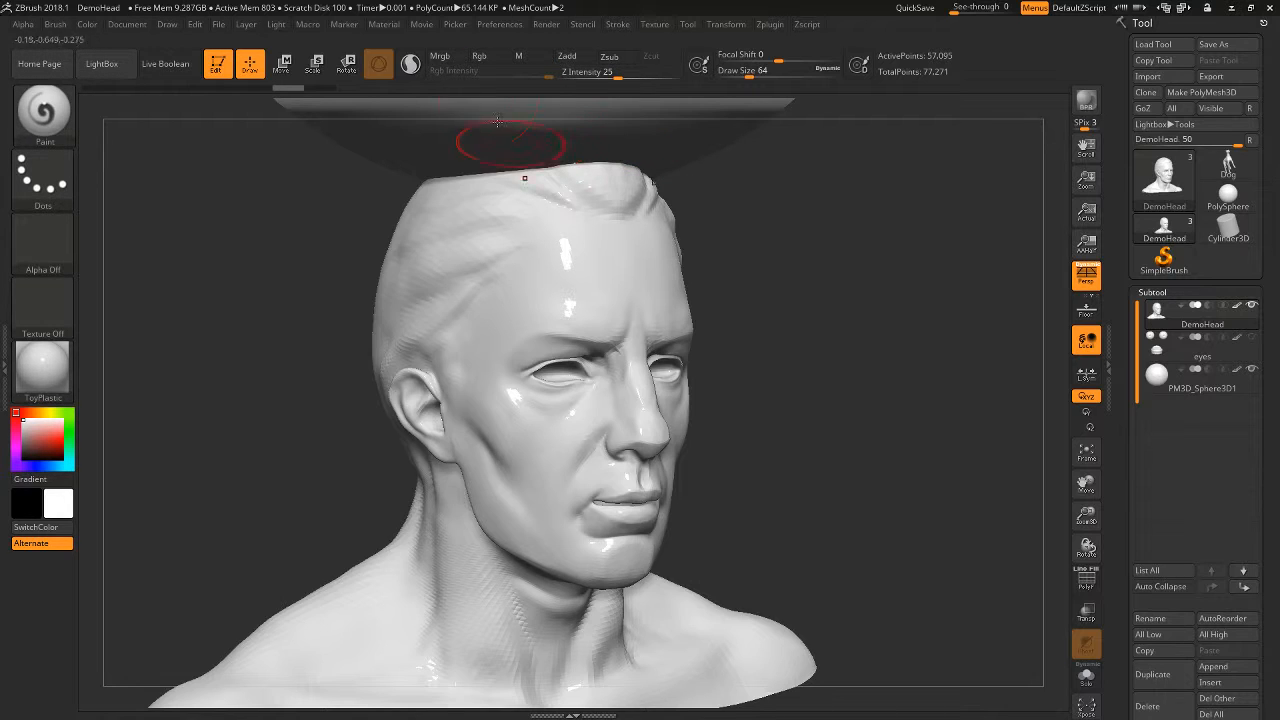
{"action": "left_click", "coordinate": [530, 60]}
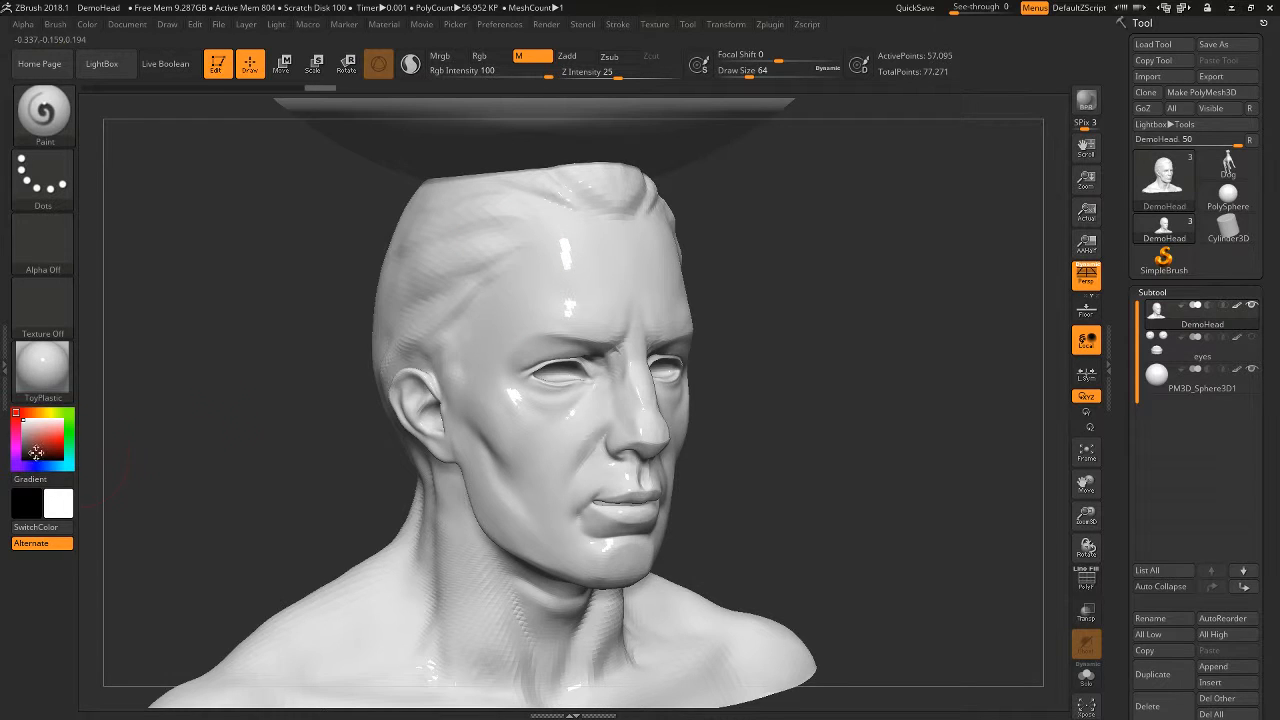
- Switch to the Green Metallic material and paint it onto the side of the head around the temple and cheek
{"action": "left_click", "coordinate": [30, 385]}
{"action": "left_click", "coordinate": [319, 296]}
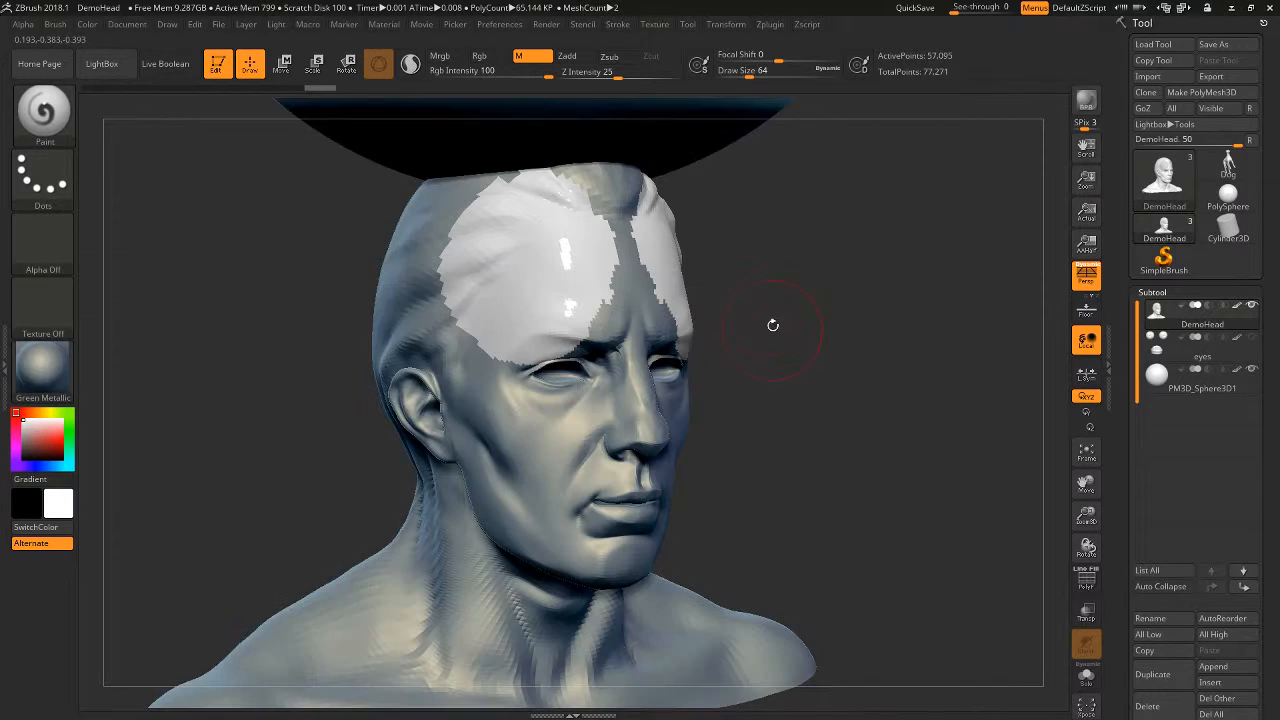
{"action": "left_click_drag", "start_coordinate": [771, 323], "coordinate": [794, 421], "text": "alt"}
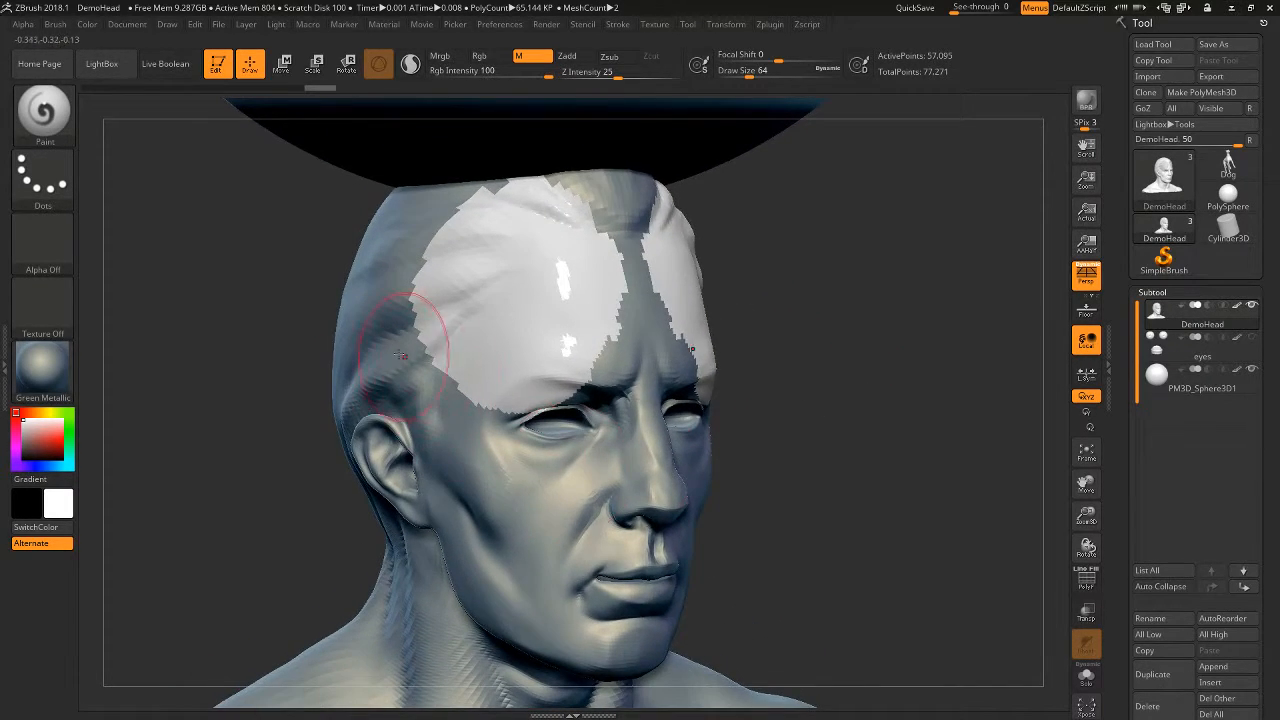
{"action": "left_click_drag", "start_coordinate": [392, 332], "coordinate": [438, 424]}
{"action": "left_click_drag", "start_coordinate": [871, 454], "coordinate": [834, 451]}
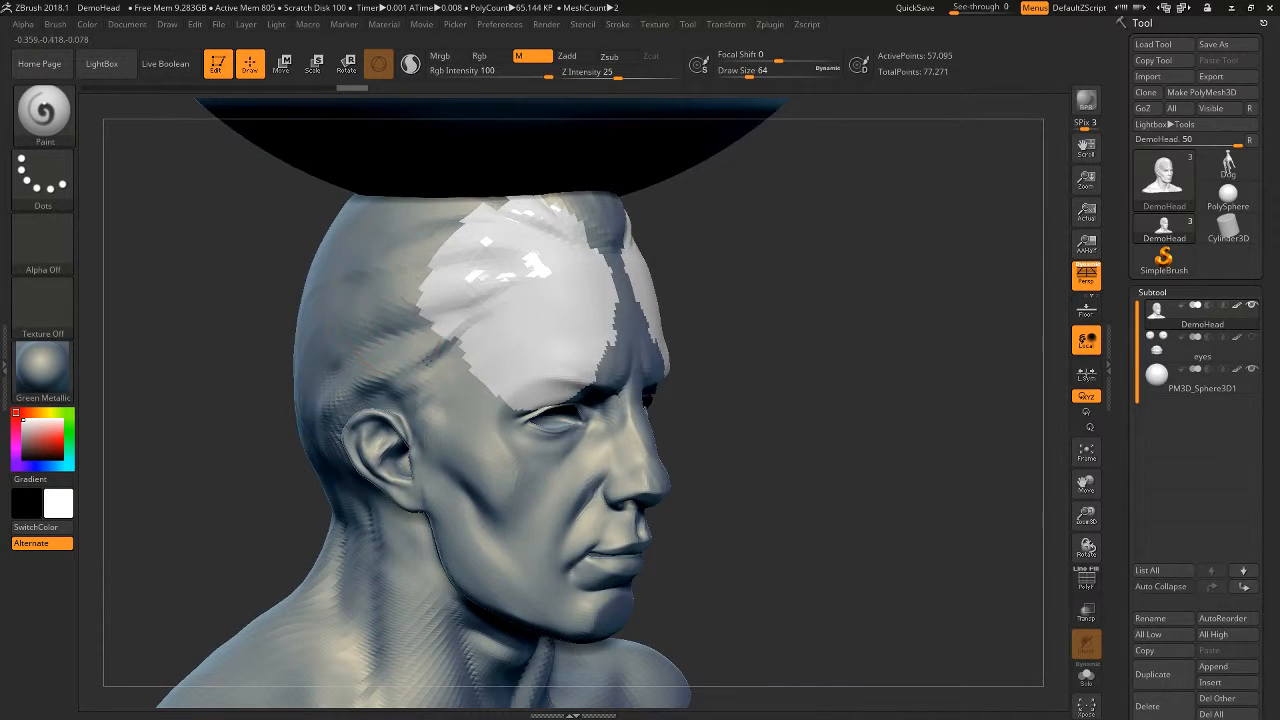
{"action": "left_click_drag", "start_coordinate": [437, 378], "coordinate": [390, 270]}
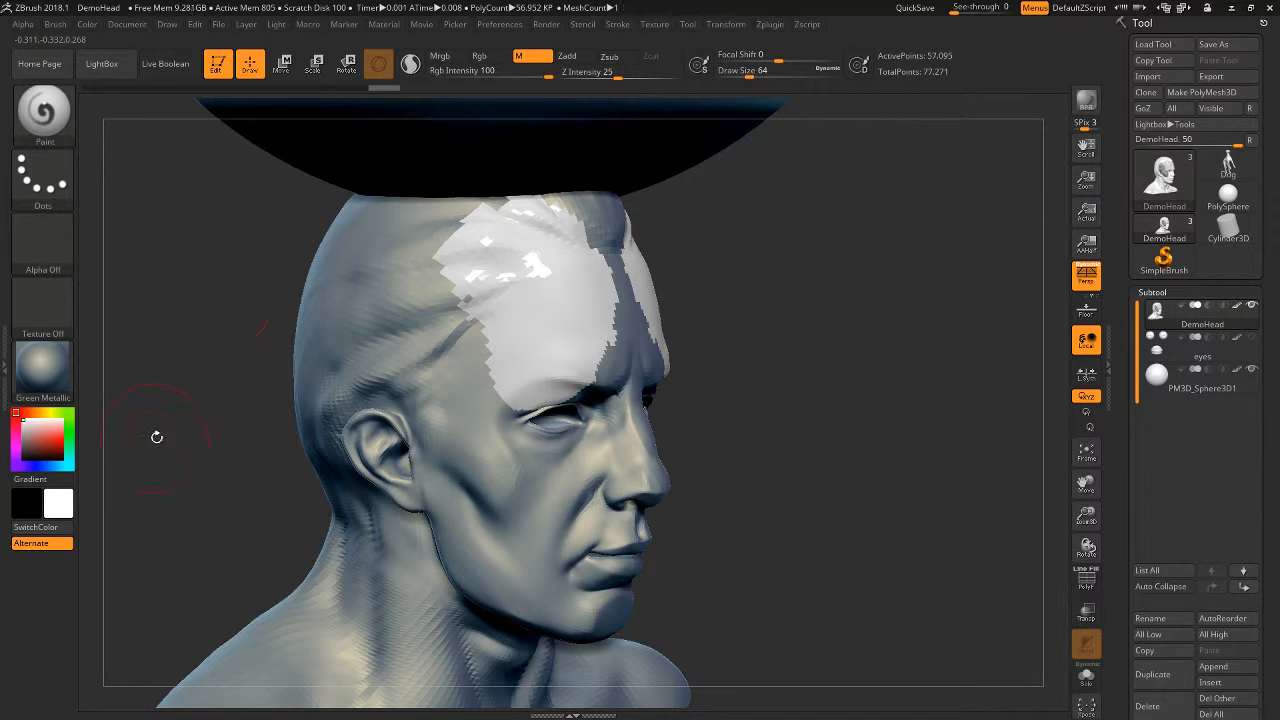
- Switch to the MatCap Gray material and paint it across the temple and cheek of the head
{"action": "left_click", "coordinate": [42, 367]}
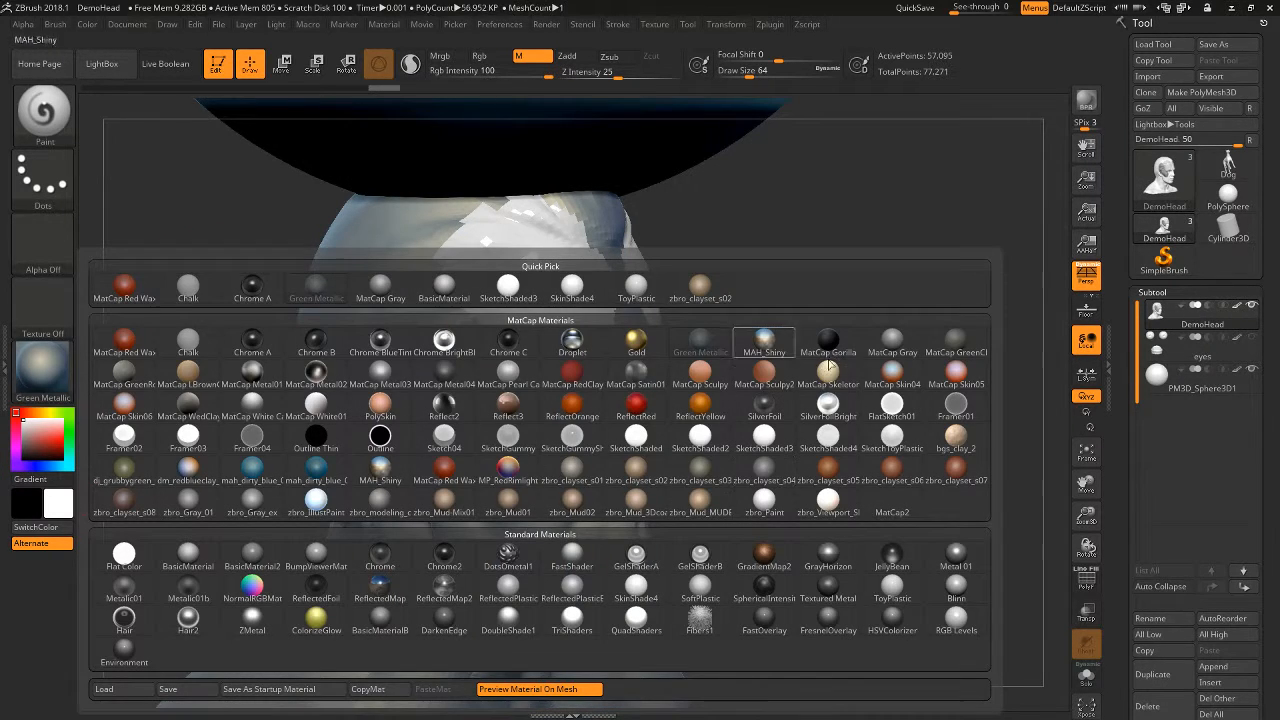
{"action": "left_click", "coordinate": [908, 350]}
{"action": "left_click_drag", "start_coordinate": [395, 375], "coordinate": [480, 500]}
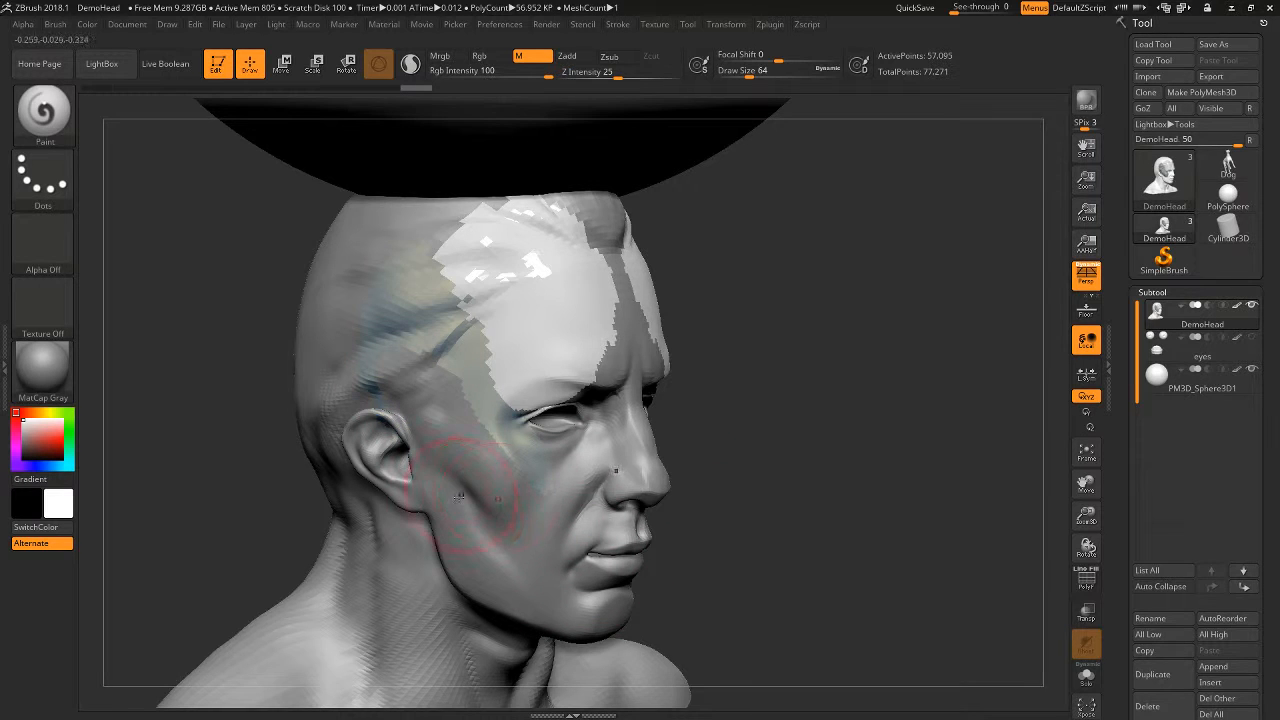
{"action": "left_click_drag", "start_coordinate": [845, 473], "coordinate": [848, 530], "text": "alt"}
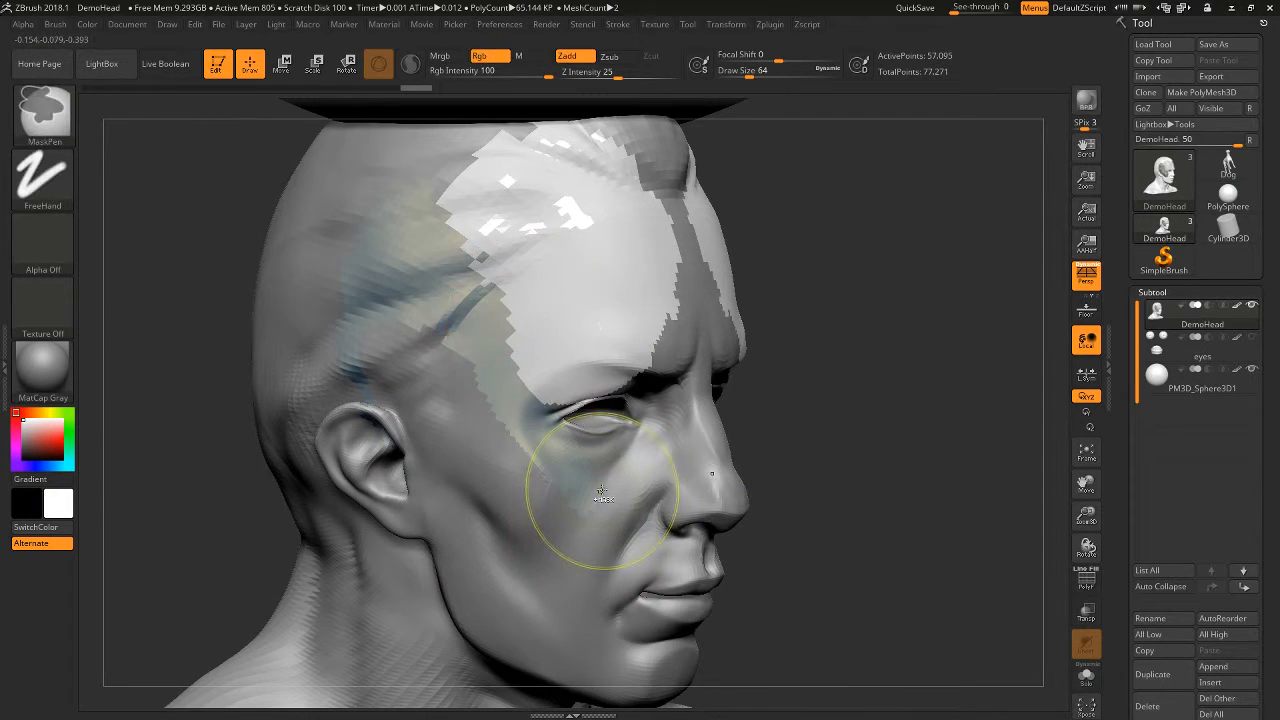
- Undo the material paint strokes on the head
{"action": "key", "text": "ctrl+z"}
{"action": "left_click_drag", "start_coordinate": [470, 497], "coordinate": [500, 490]}
{"action": "key", "text": "ctrl+z"}
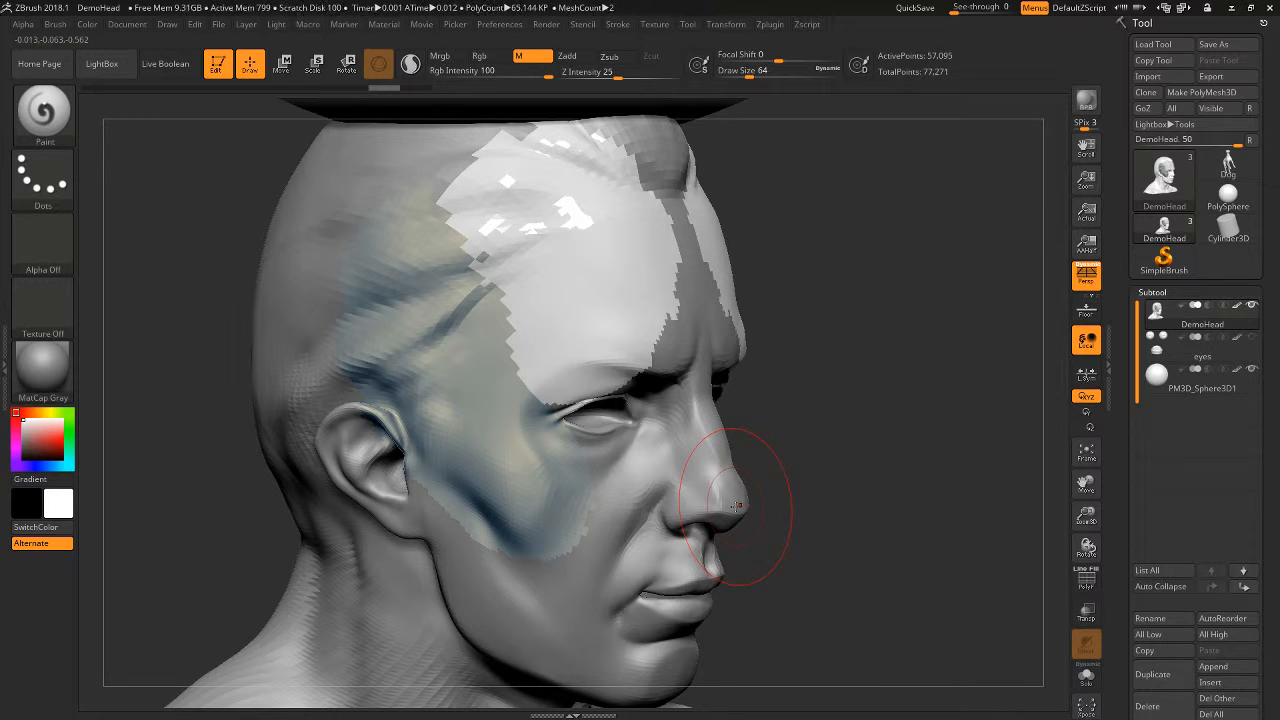
{"action": "left_click_drag", "start_coordinate": [866, 384], "coordinate": [817, 466]}
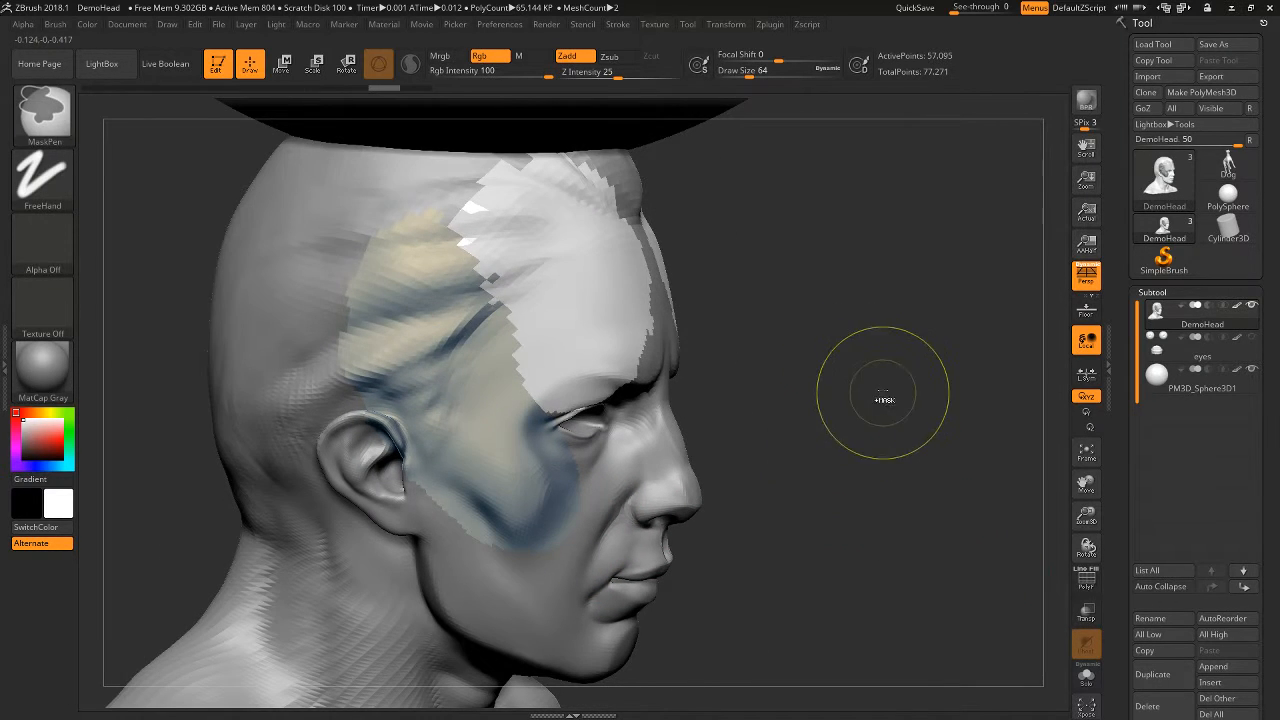
{"action": "key", "text": "ctrl+z"}
{"action": "key", "text": "ctrl+z"}
- Turn off polypaint display for the subtools in the subtool list
{"action": "mouse_move", "coordinate": [930, 440]}
{"action": "left_mouse_down"}
{"action": "mouse_move", "coordinate": [868, 432]}
{"action": "mouse_move", "coordinate": [1035, 436]}
{"action": "left_mouse_up"}
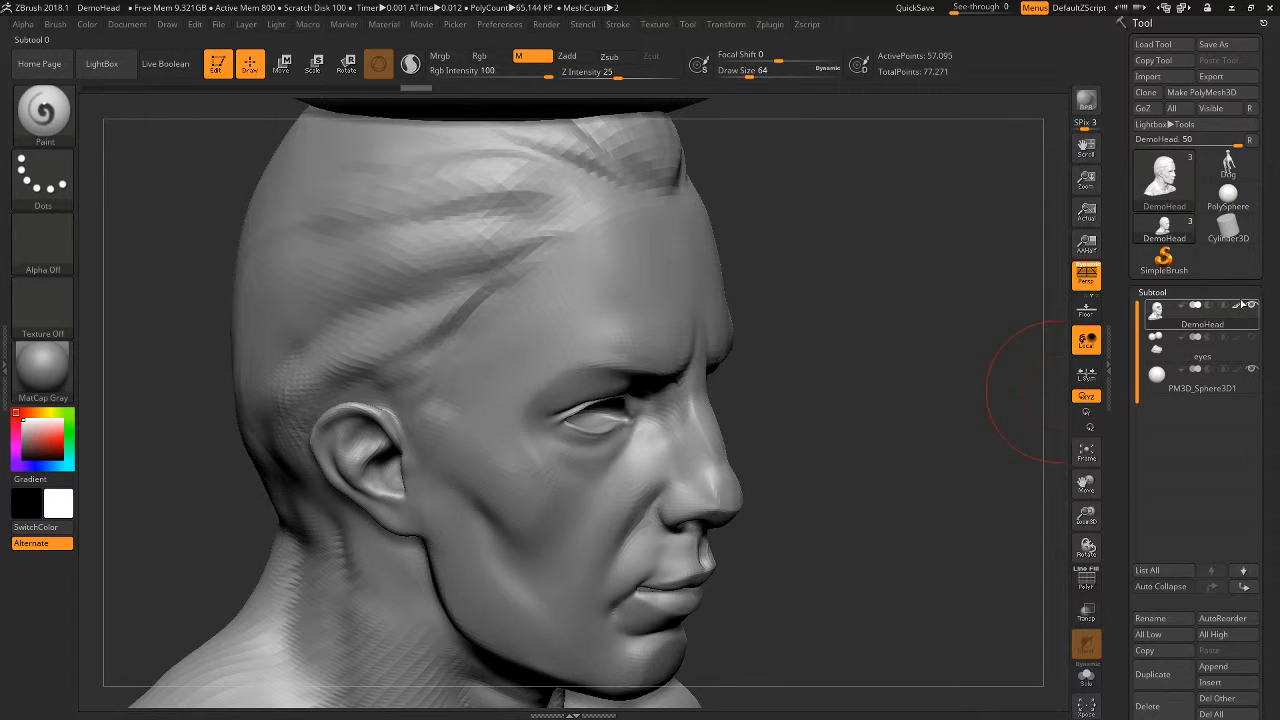
{"action": "mouse_move", "coordinate": [1240, 310]}
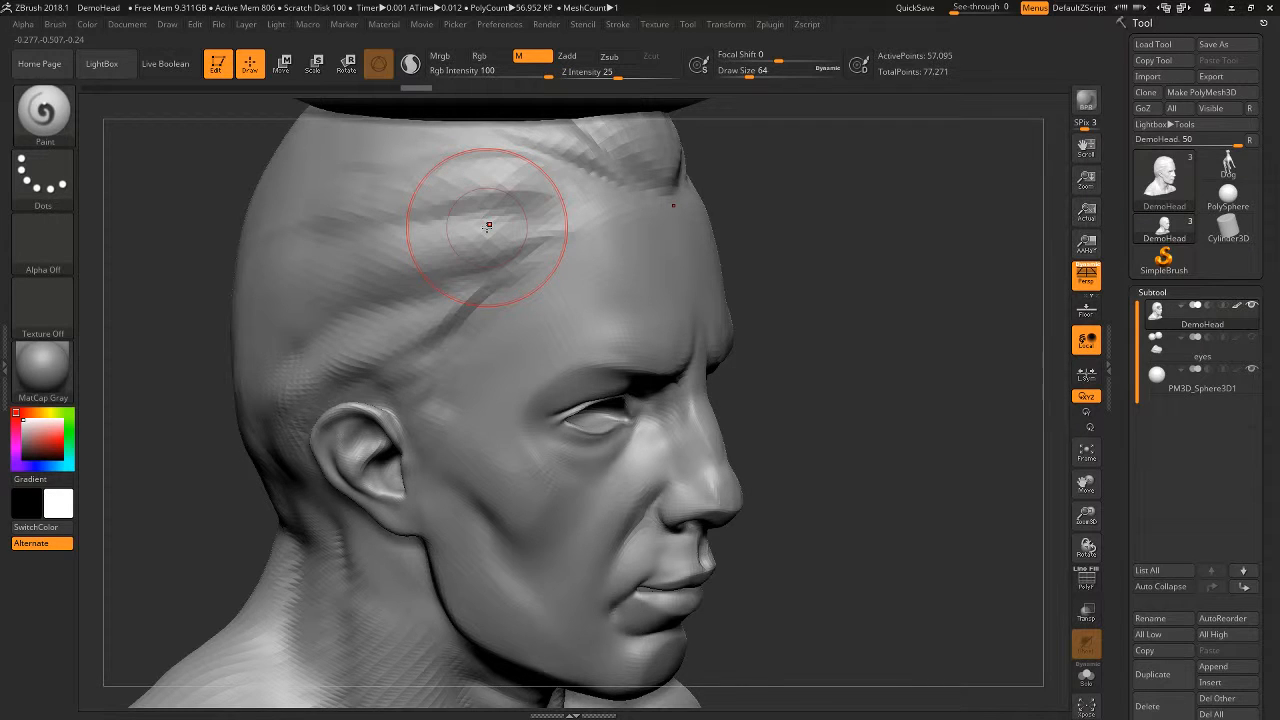
{"action": "left_click_drag", "start_coordinate": [990, 420], "coordinate": [625, 418]}
{"action": "left_click", "coordinate": [1236, 371], "text": "shift"}
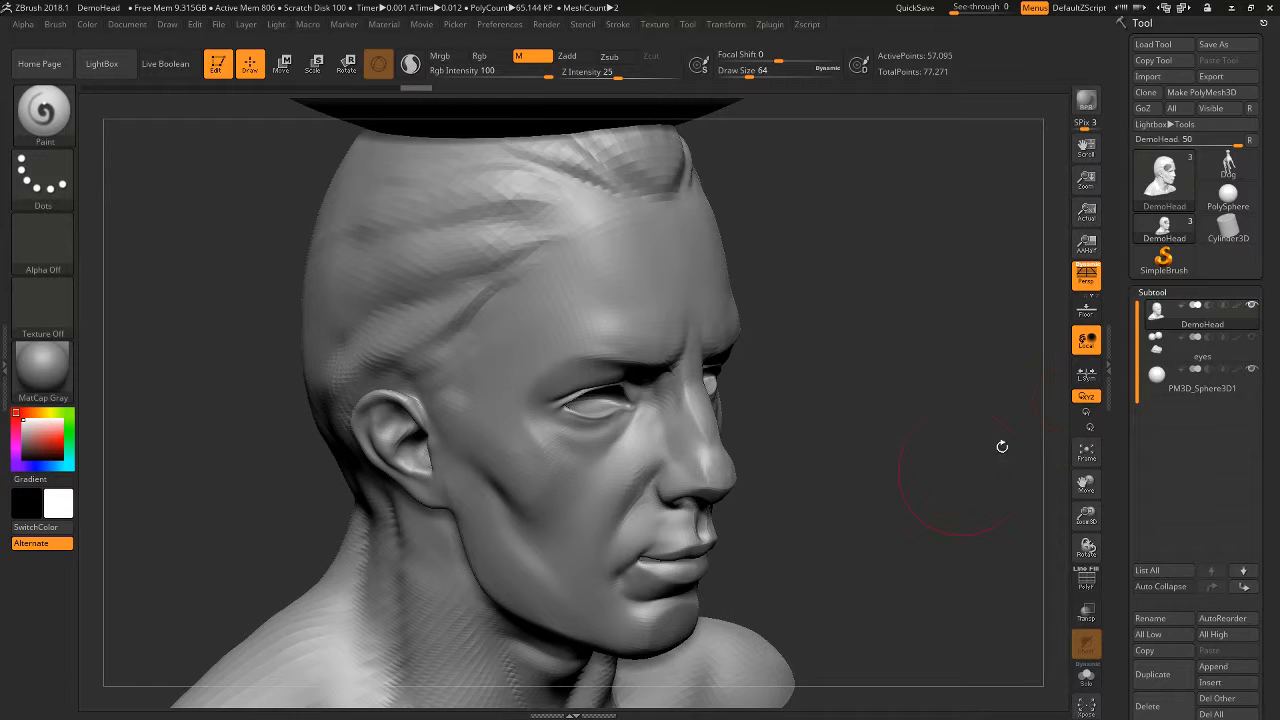
- Choose the ToyPlastic material again for the bust
{"action": "left_click", "coordinate": [43, 368]}
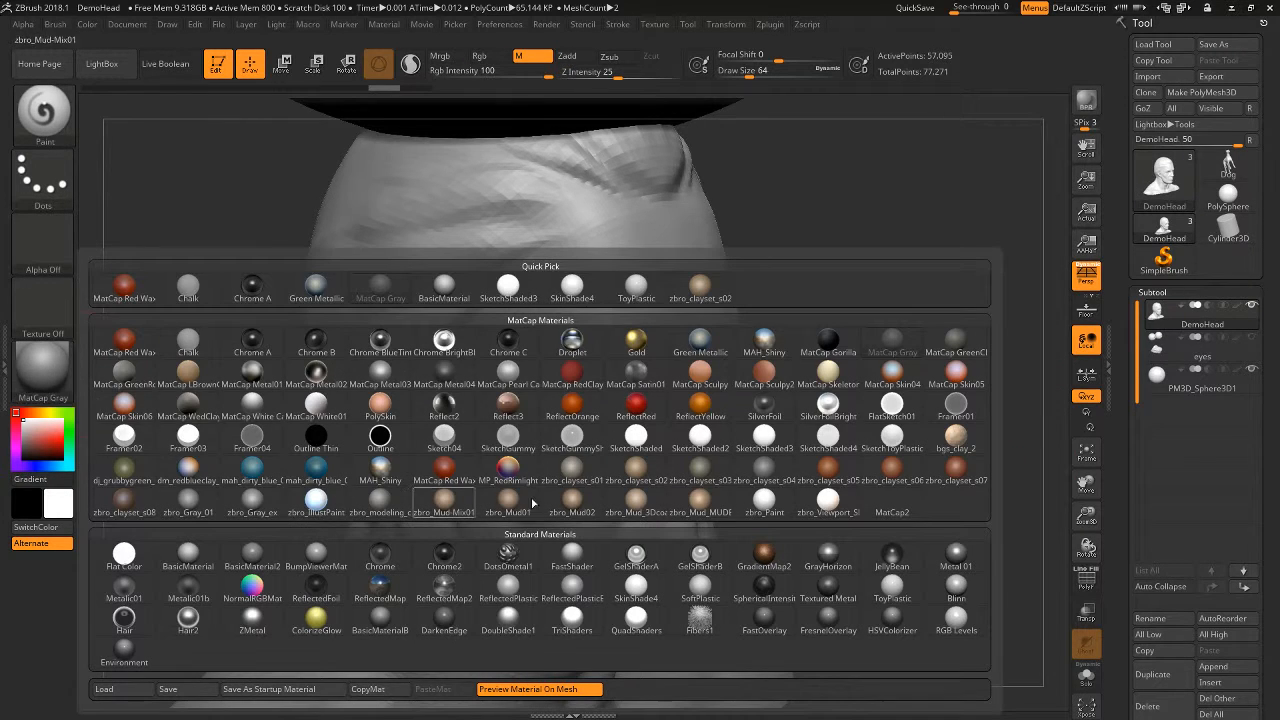
{"action": "left_click", "coordinate": [890, 588]}
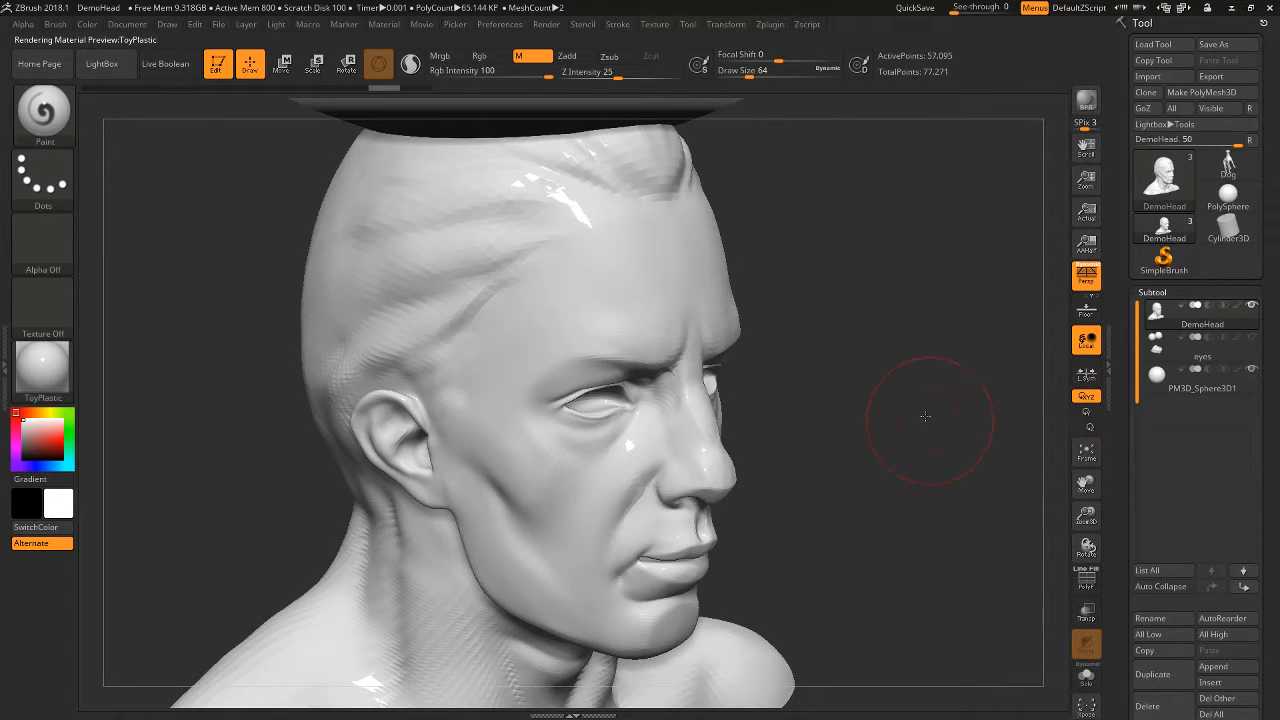
{"action": "left_click_drag", "start_coordinate": [886, 551], "coordinate": [1035, 392]}
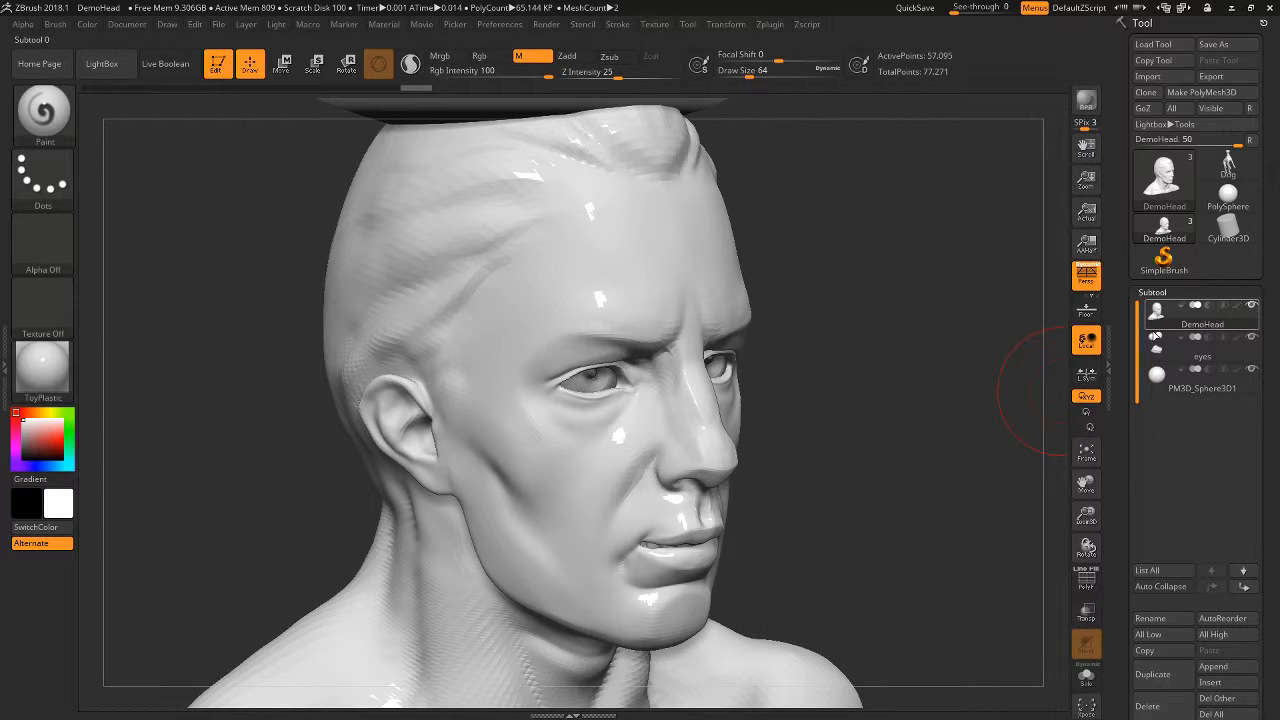
- Make the eyes the active subtool and fill it with the ToyPlastic material using only the material channel
{"action": "left_click", "coordinate": [1155, 340]}
{"action": "left_click_drag", "start_coordinate": [954, 517], "coordinate": [713, 497]}
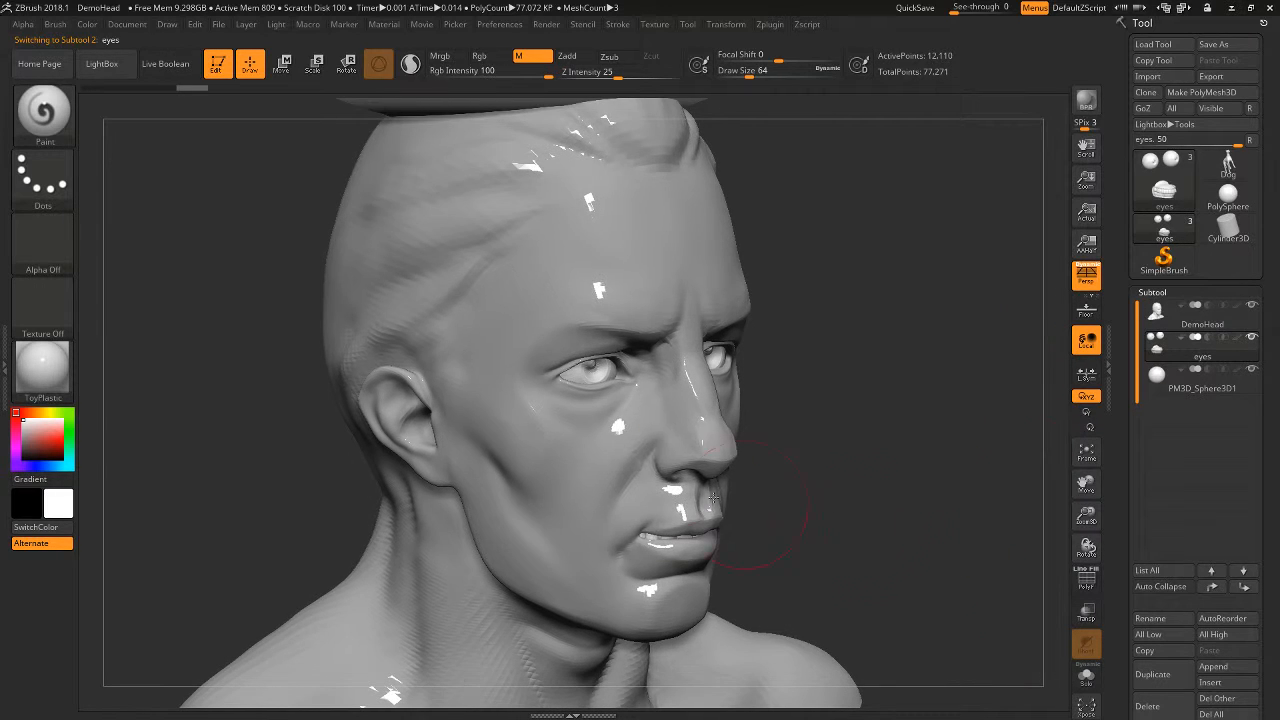
{"action": "left_click", "coordinate": [92, 28]}
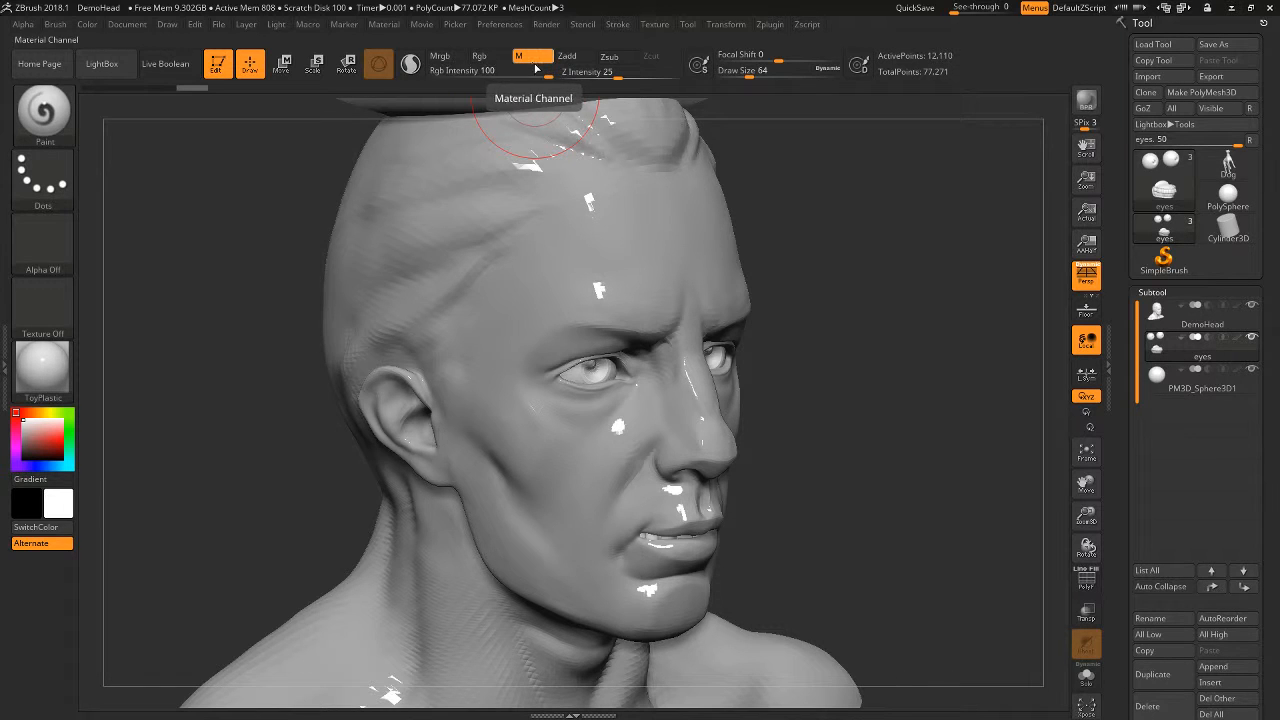
{"action": "left_click", "coordinate": [88, 25]}
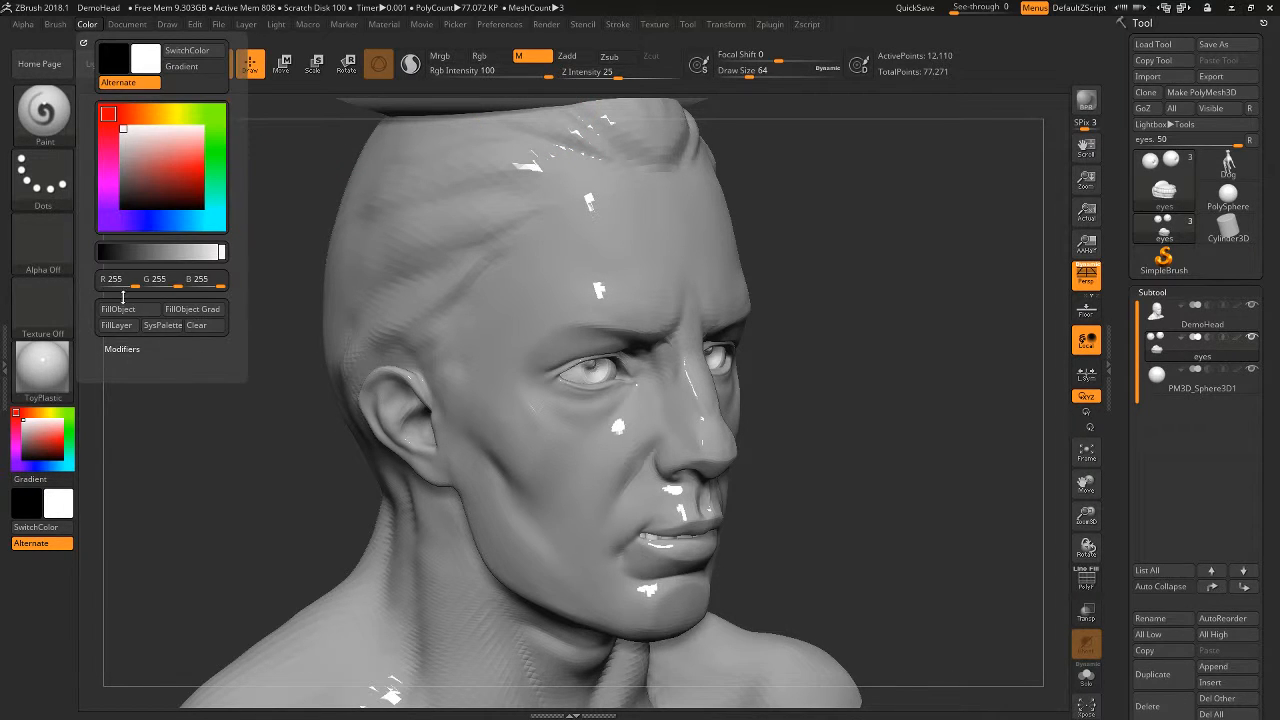
{"action": "left_click_drag", "start_coordinate": [894, 481], "coordinate": [896, 482]}
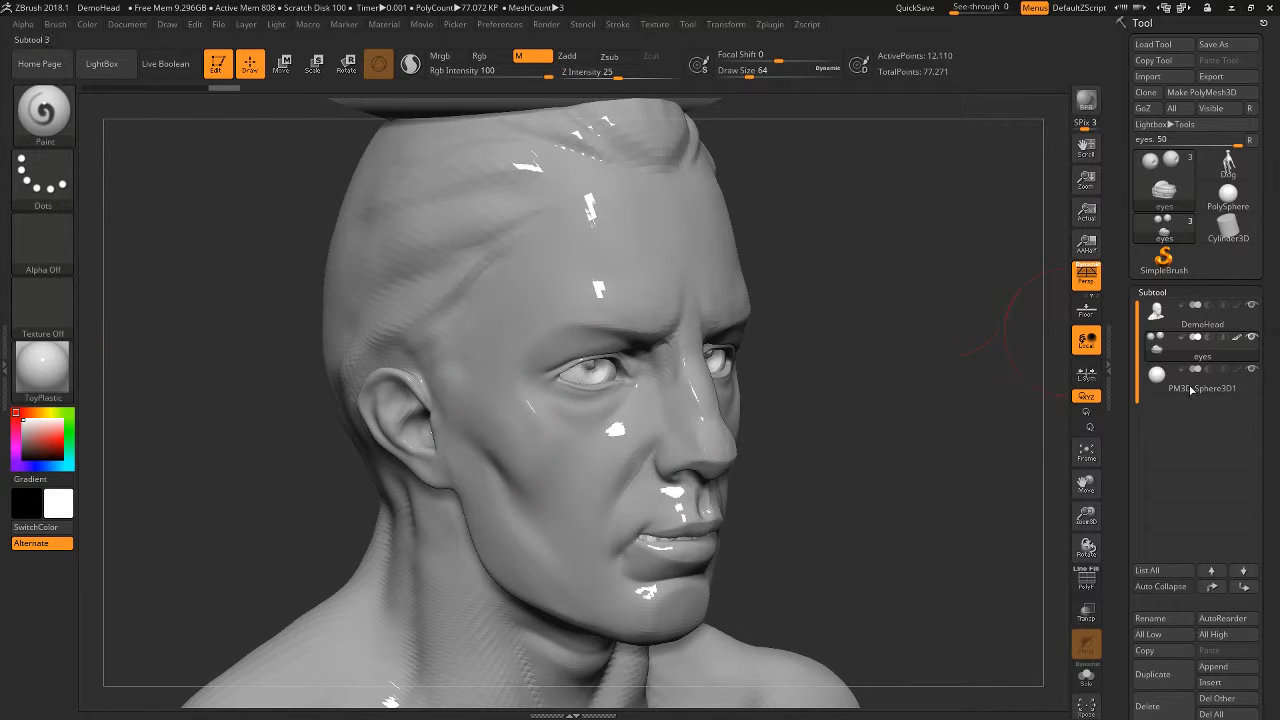
- Make the DemoHead the active subtool and switch the current material to BasicMaterial
{"action": "left_click", "coordinate": [1159, 316]}
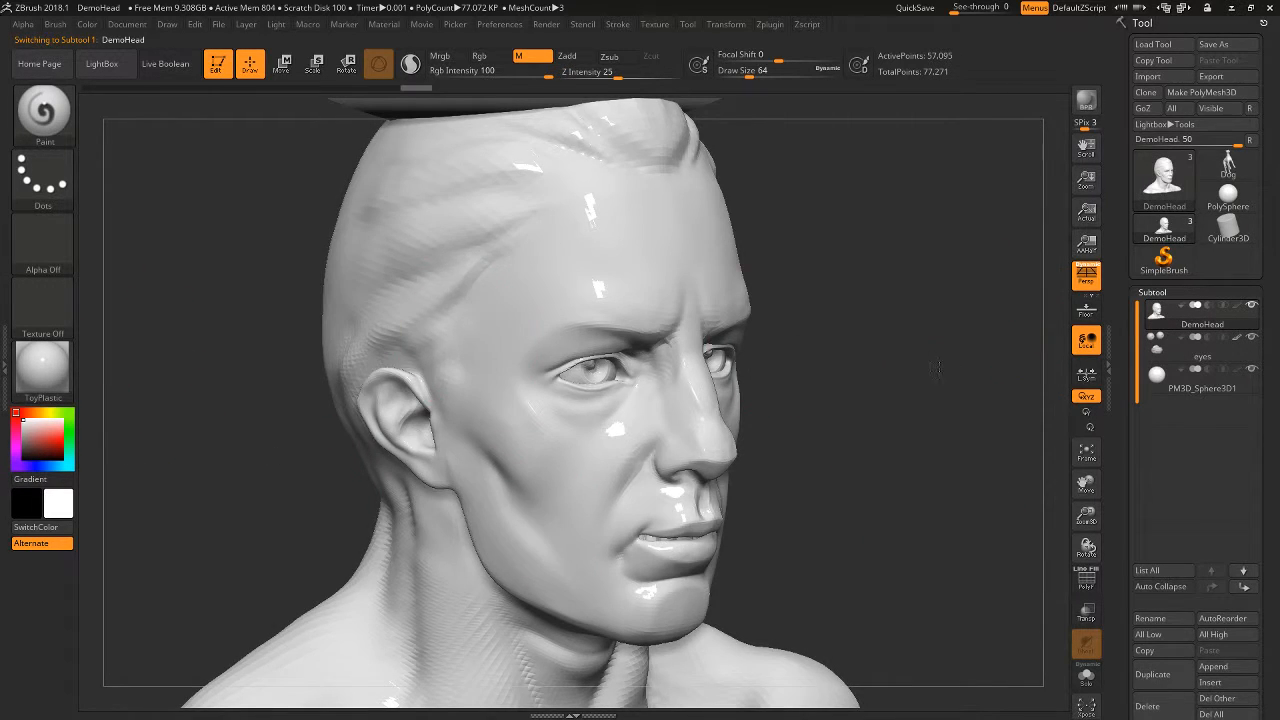
{"action": "left_click", "coordinate": [43, 368]}
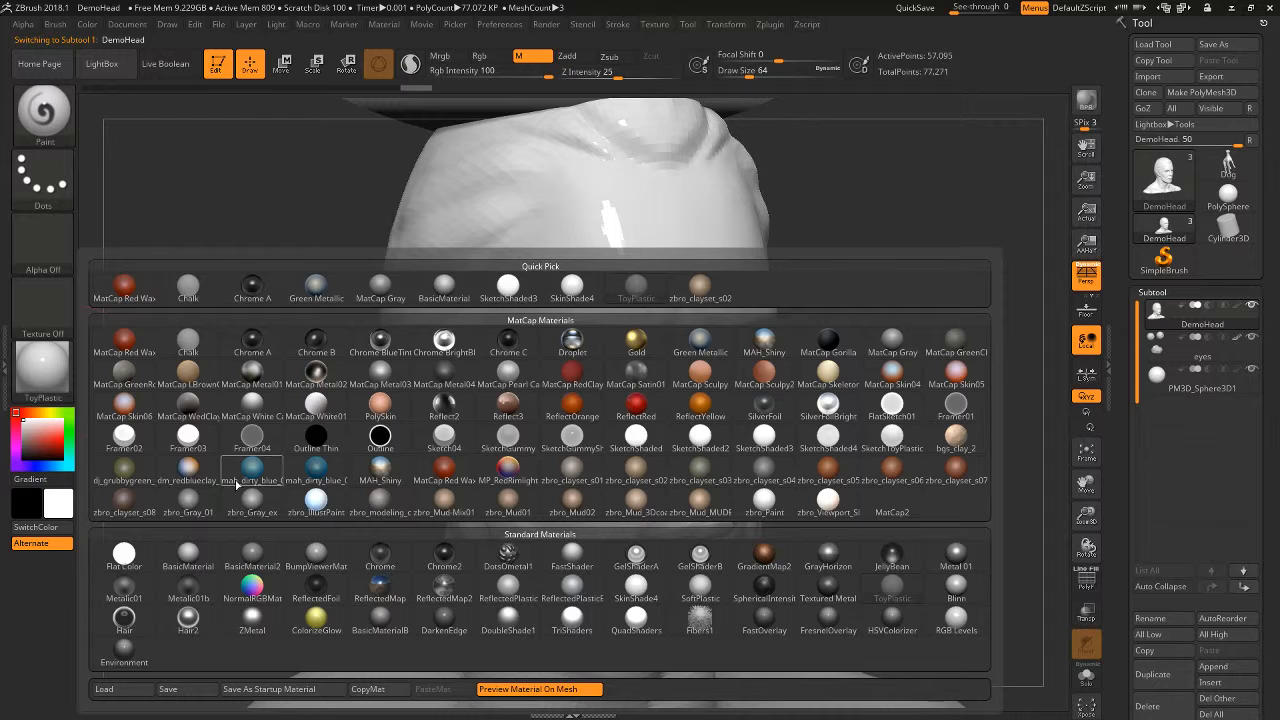
{"action": "left_click", "coordinate": [188, 553]}
{"action": "left_click_drag", "start_coordinate": [946, 394], "coordinate": [882, 502]}
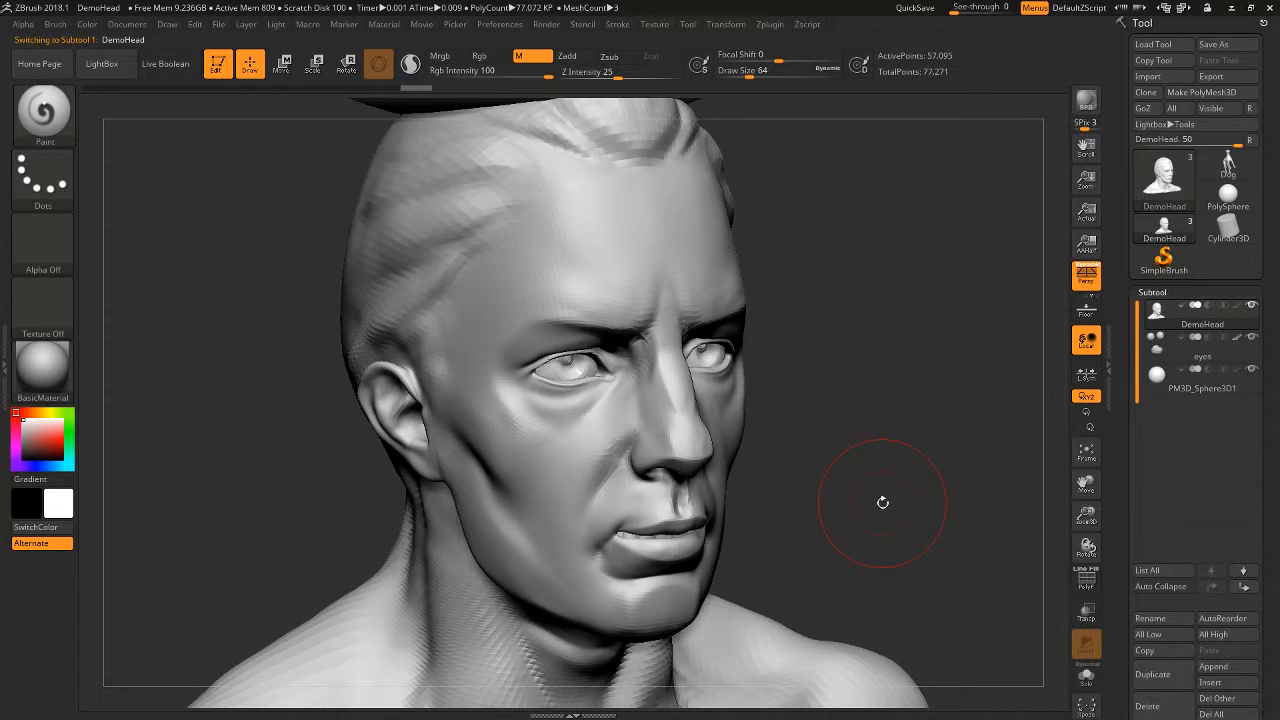
{"action": "left_click_drag", "start_coordinate": [882, 502], "coordinate": [847, 466]}
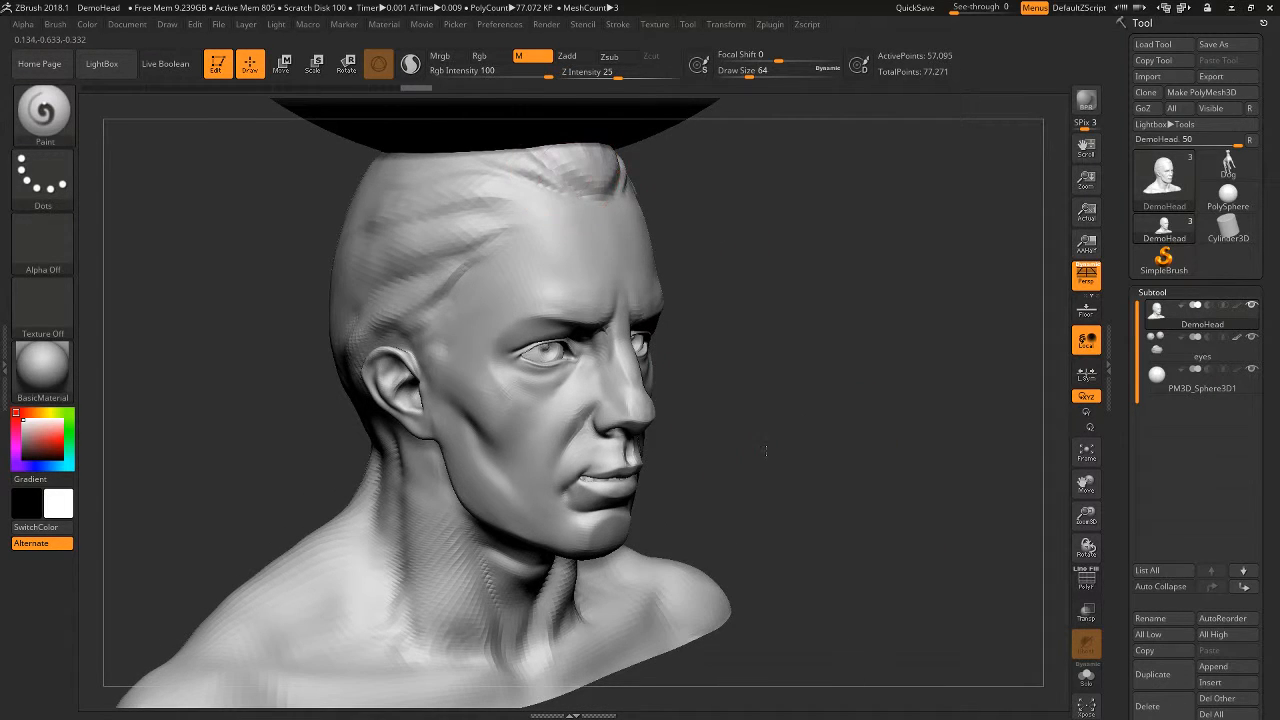
{"action": "left_click_drag", "start_coordinate": [767, 450], "coordinate": [818, 439], "text": "alt"}
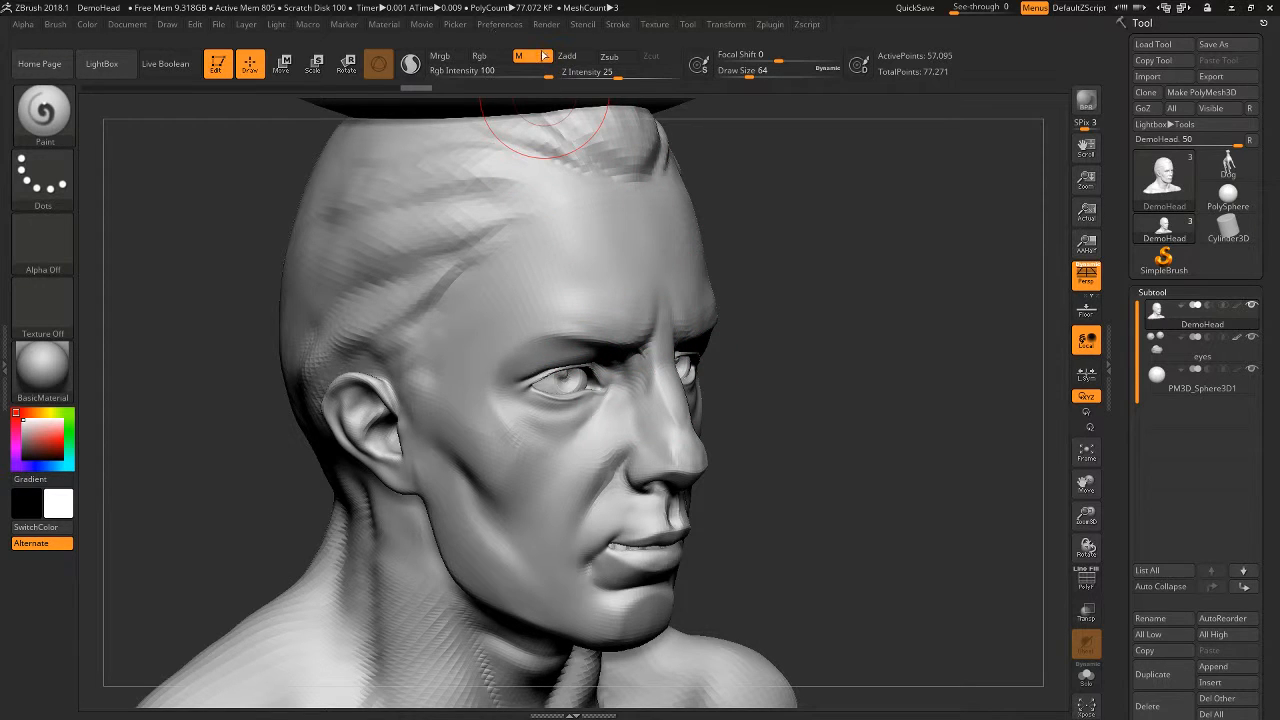
- Restrict painting to the Rgb channel only and preview several pink and red colours on the unfilled head
{"action": "left_click", "coordinate": [481, 55]}
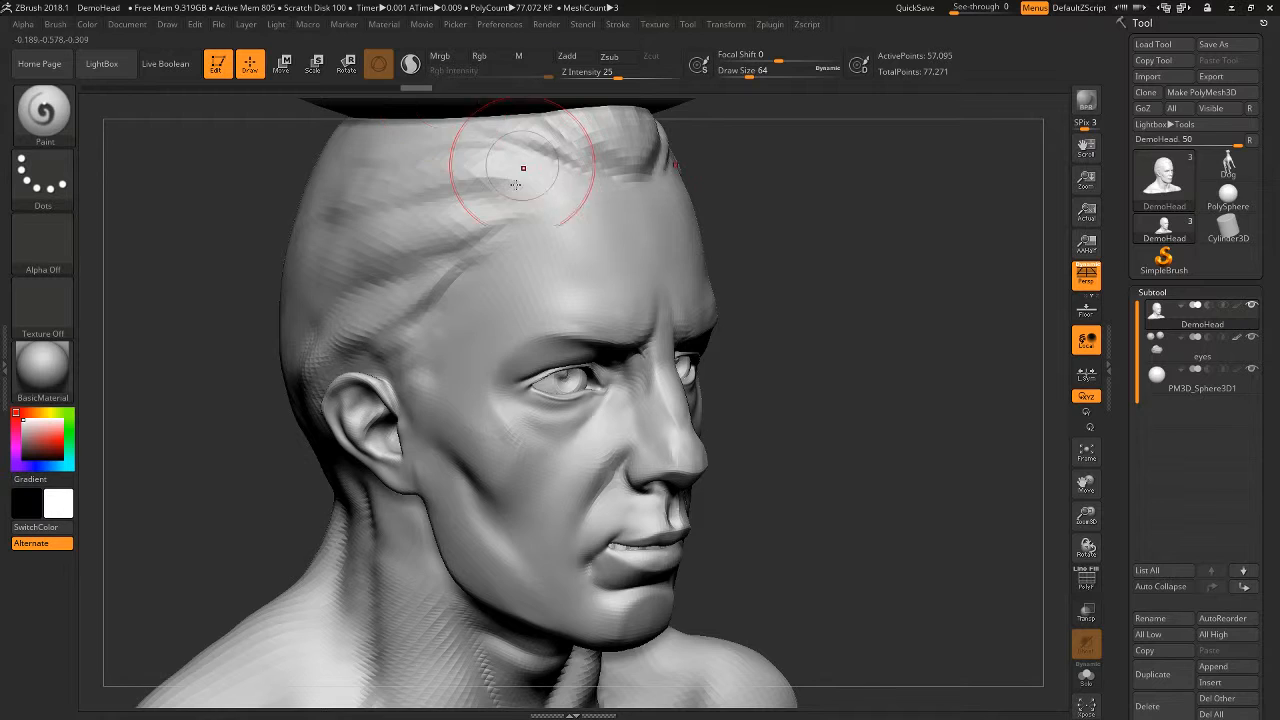
{"action": "left_click", "coordinate": [479, 55]}
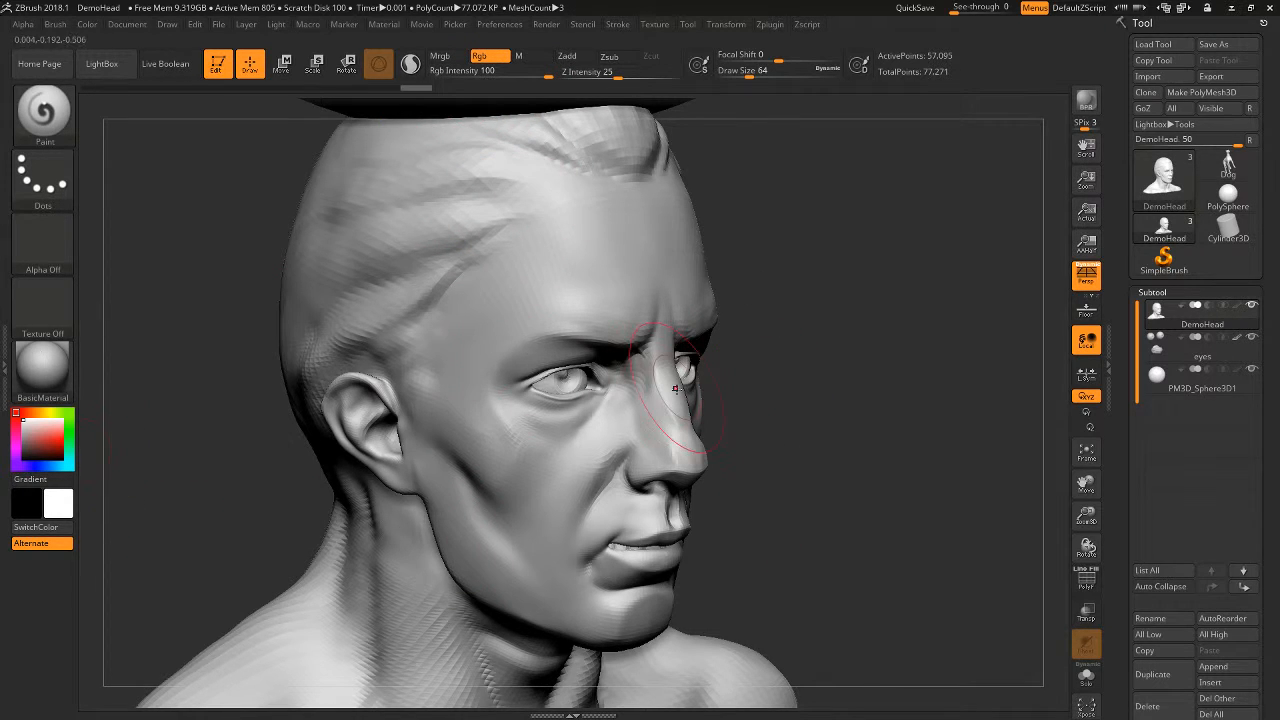
{"action": "left_click", "coordinate": [40, 428]}
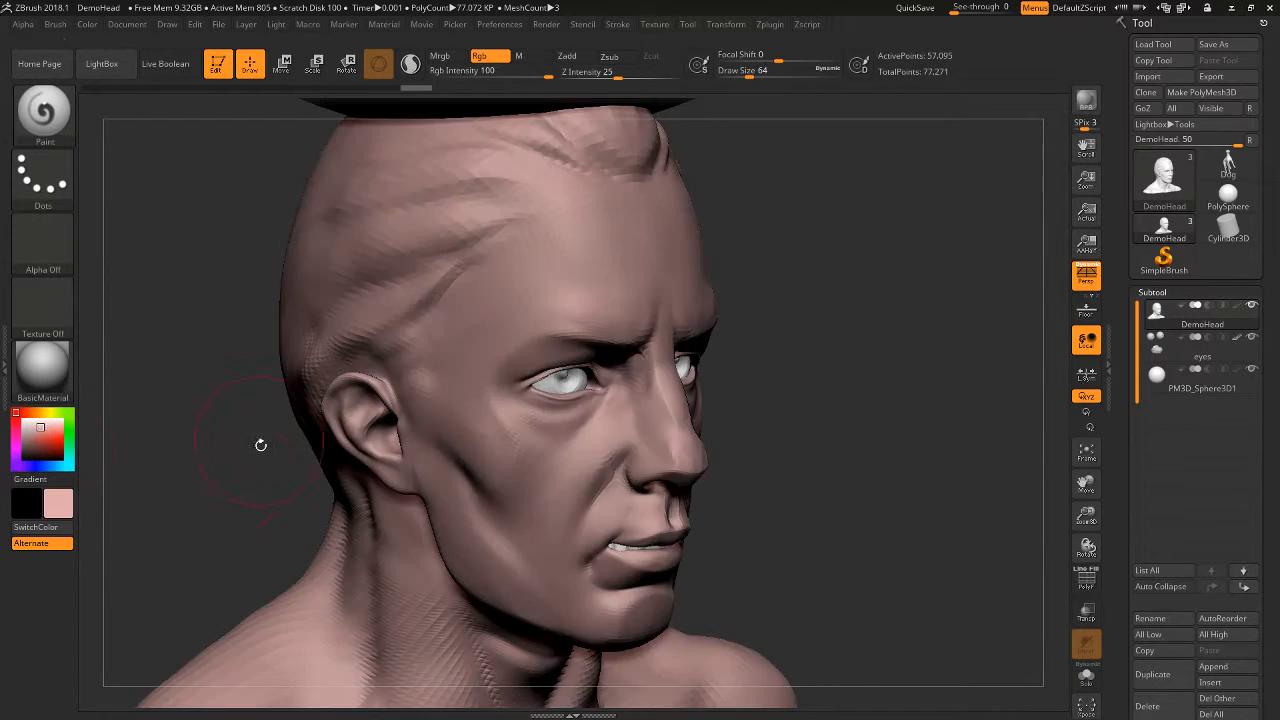
{"action": "left_click_drag", "start_coordinate": [38, 428], "coordinate": [45, 434]}
{"action": "left_click", "coordinate": [36, 430]}
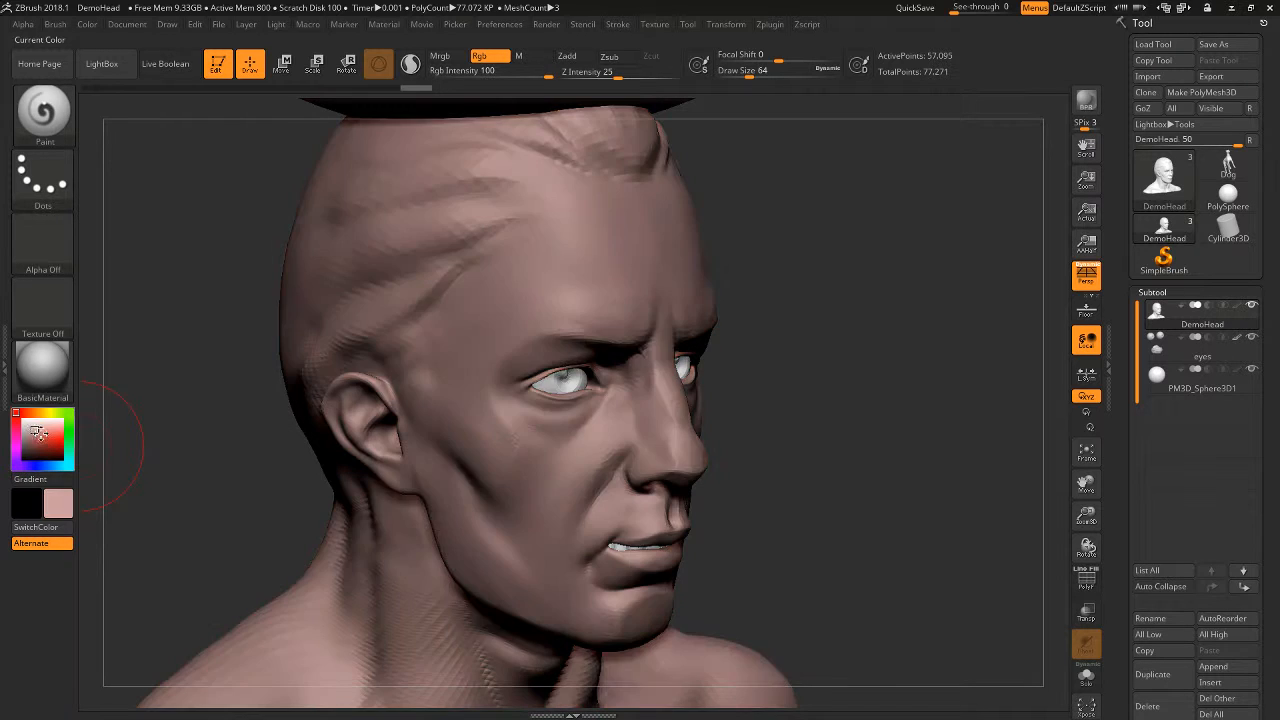
{"action": "left_click", "coordinate": [43, 437]}
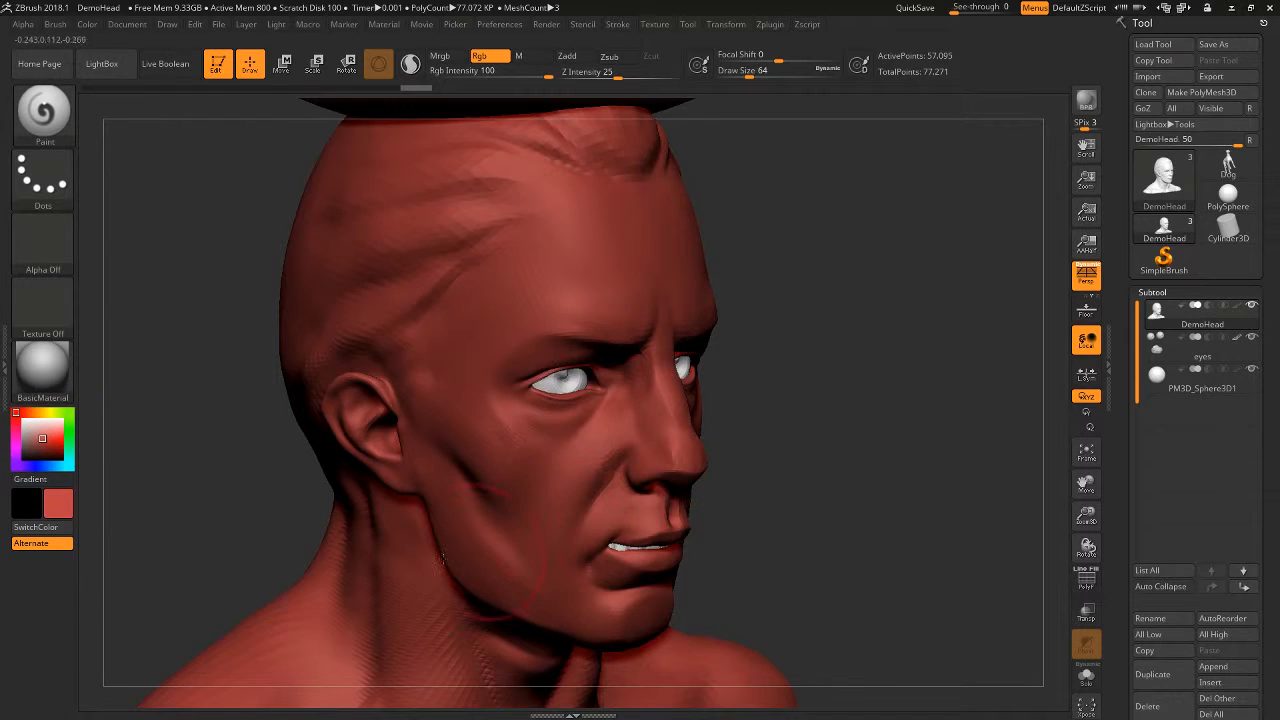
{"action": "left_click", "coordinate": [51, 426]}
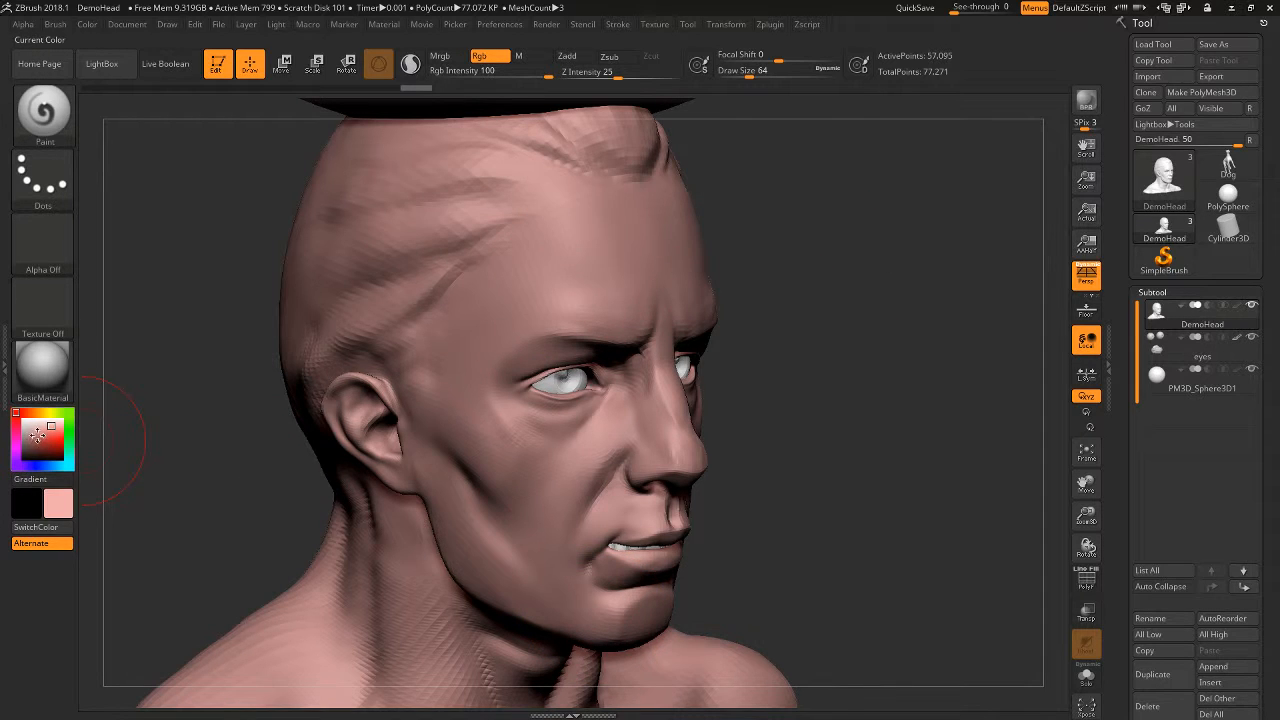
- Choose white as the current colour and fill the DemoHead subtool with it
{"action": "left_click", "coordinate": [18, 411]}
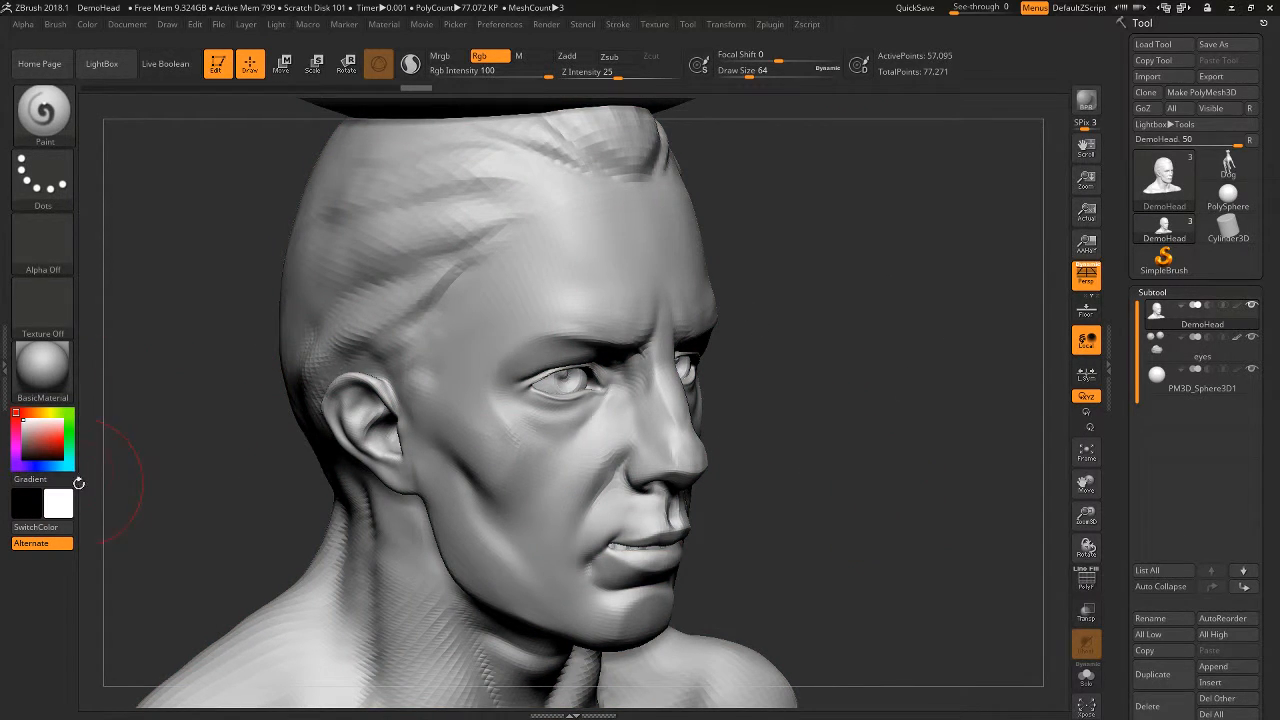
{"action": "left_click", "coordinate": [88, 24]}
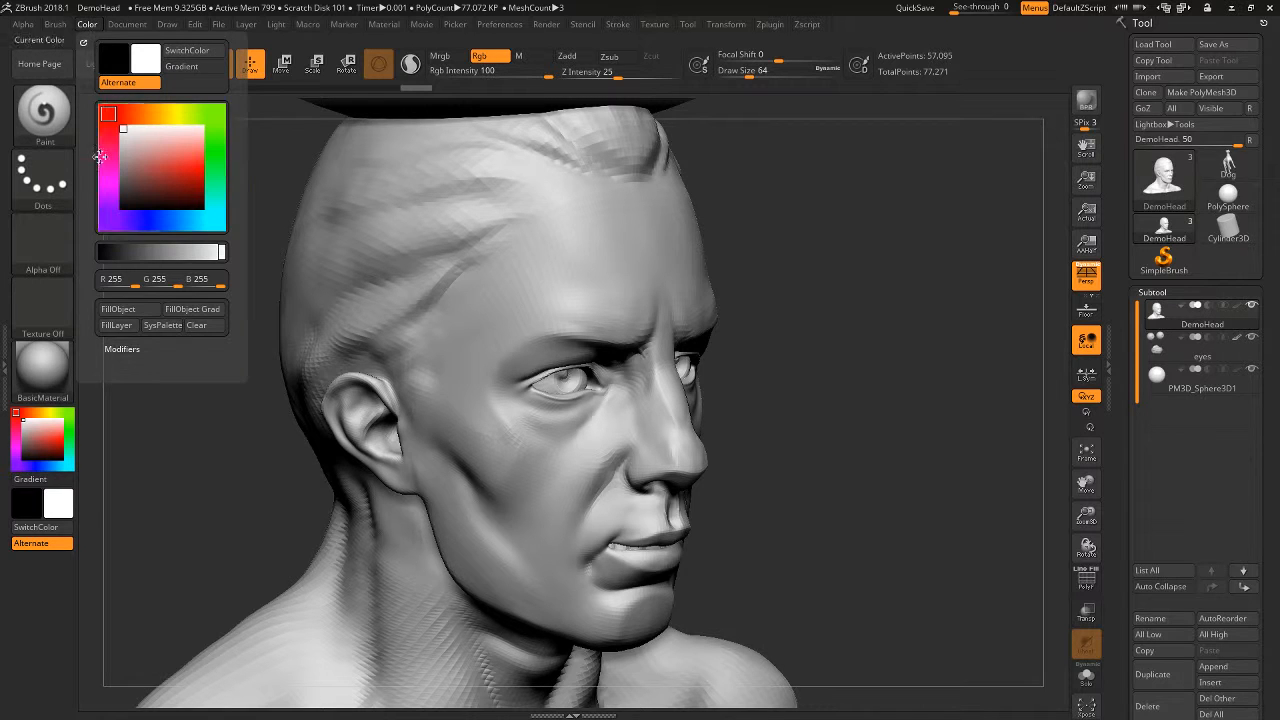
{"action": "left_click_drag", "start_coordinate": [855, 524], "coordinate": [751, 536], "text": "alt"}
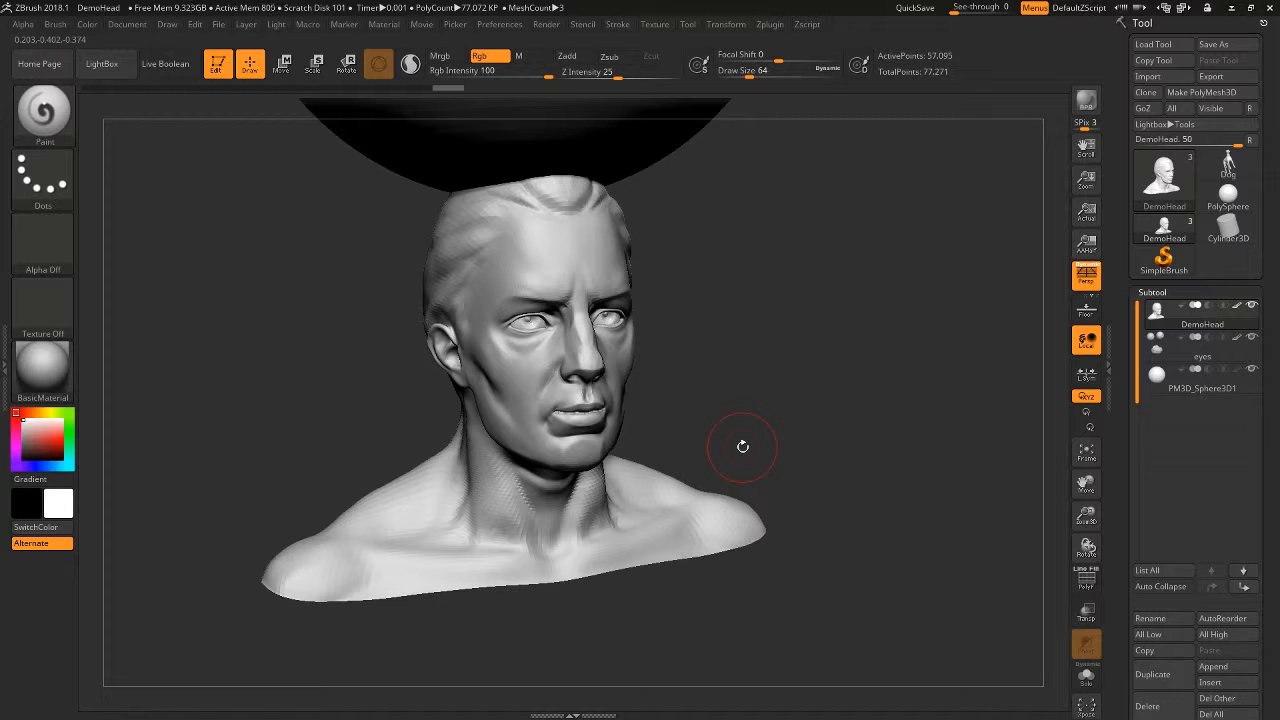
{"action": "left_click_drag", "start_coordinate": [820, 362], "coordinate": [729, 481], "text": "alt"}
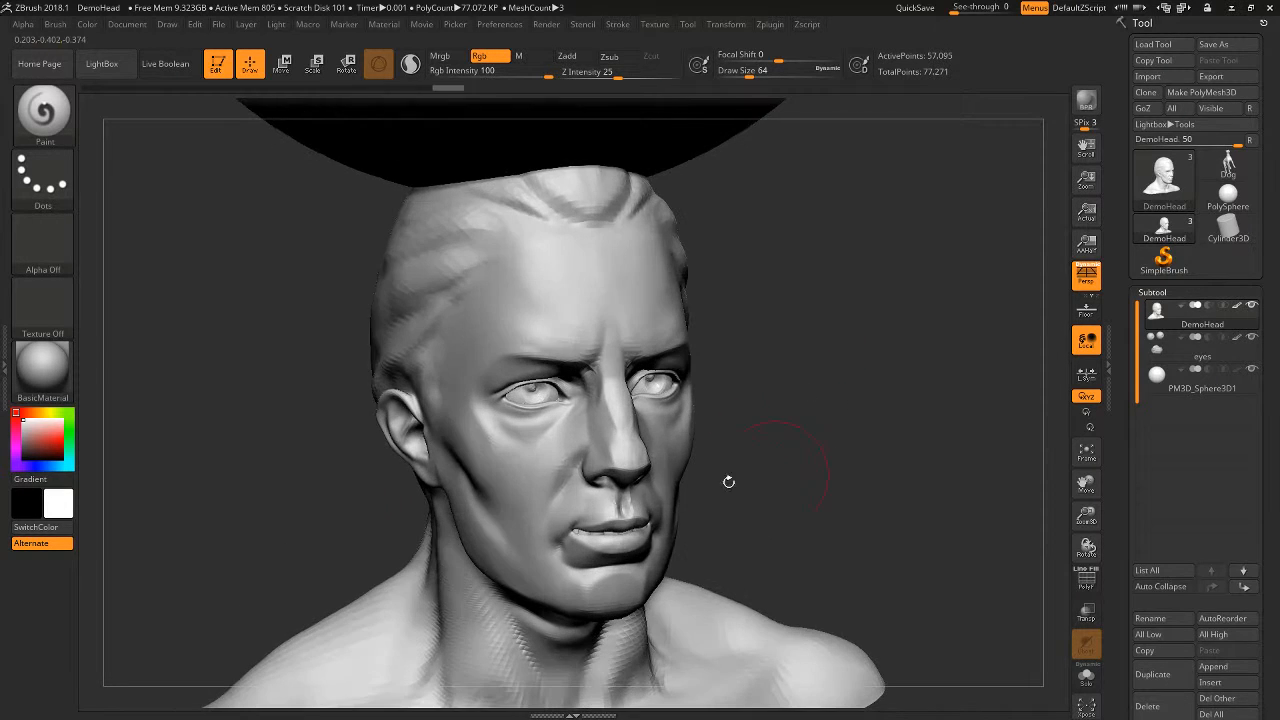
- Fill the head with a skin tone of R 215, G 165, B 141
{"action": "mouse_move", "coordinate": [48, 442]}
{"action": "left_mouse_down"}
{"action": "mouse_move", "coordinate": [37, 429]}
{"action": "mouse_move", "coordinate": [36, 440]}
{"action": "left_mouse_up"}
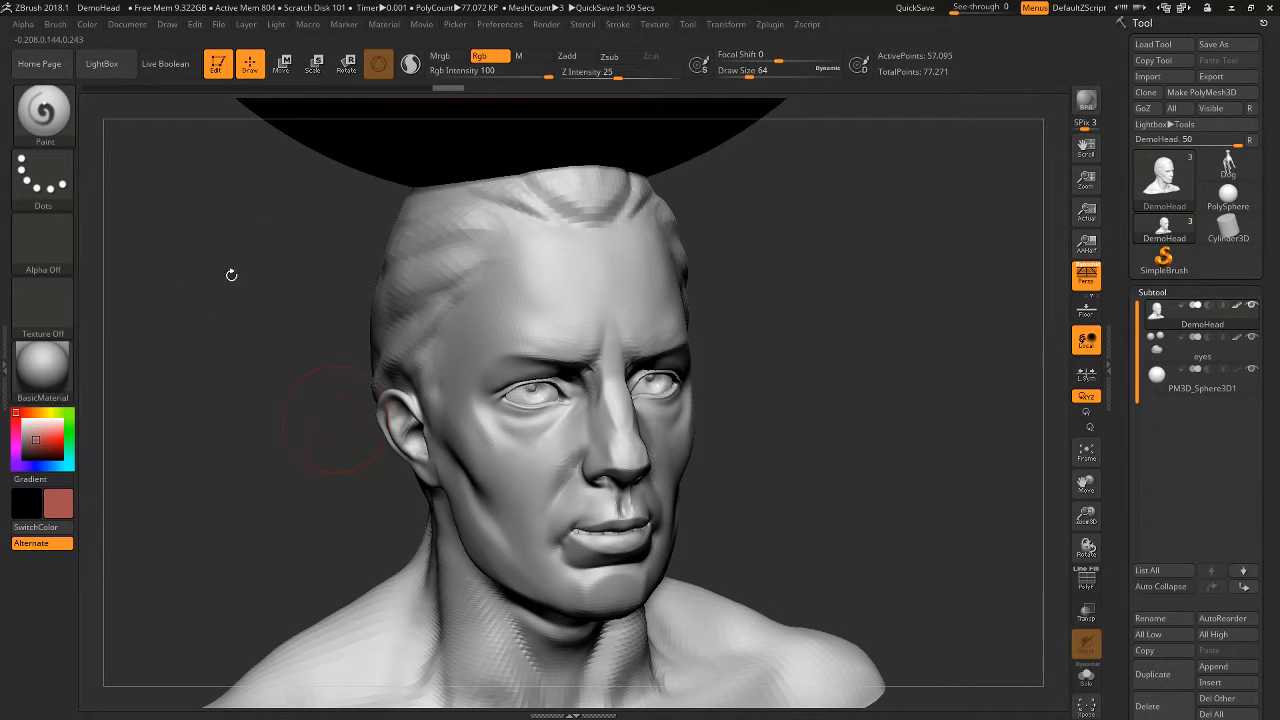
{"action": "left_click_drag", "start_coordinate": [33, 428], "coordinate": [41, 431]}
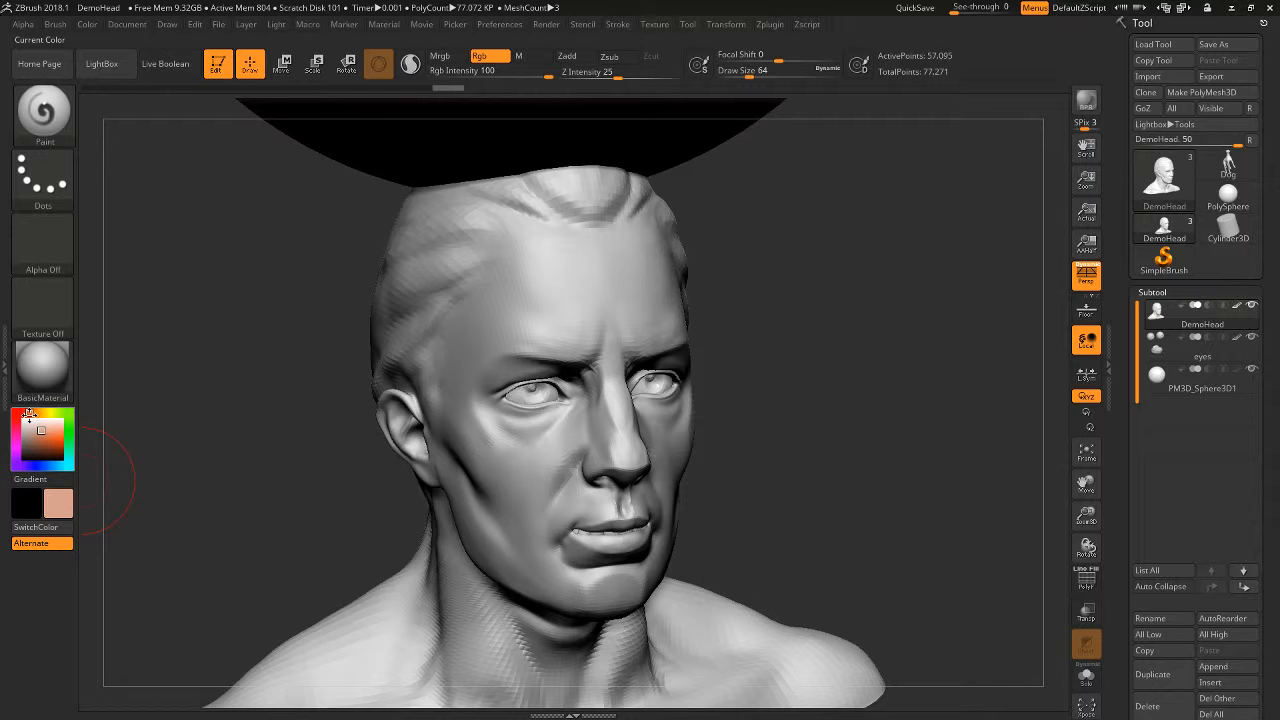
{"action": "left_click", "coordinate": [87, 24]}
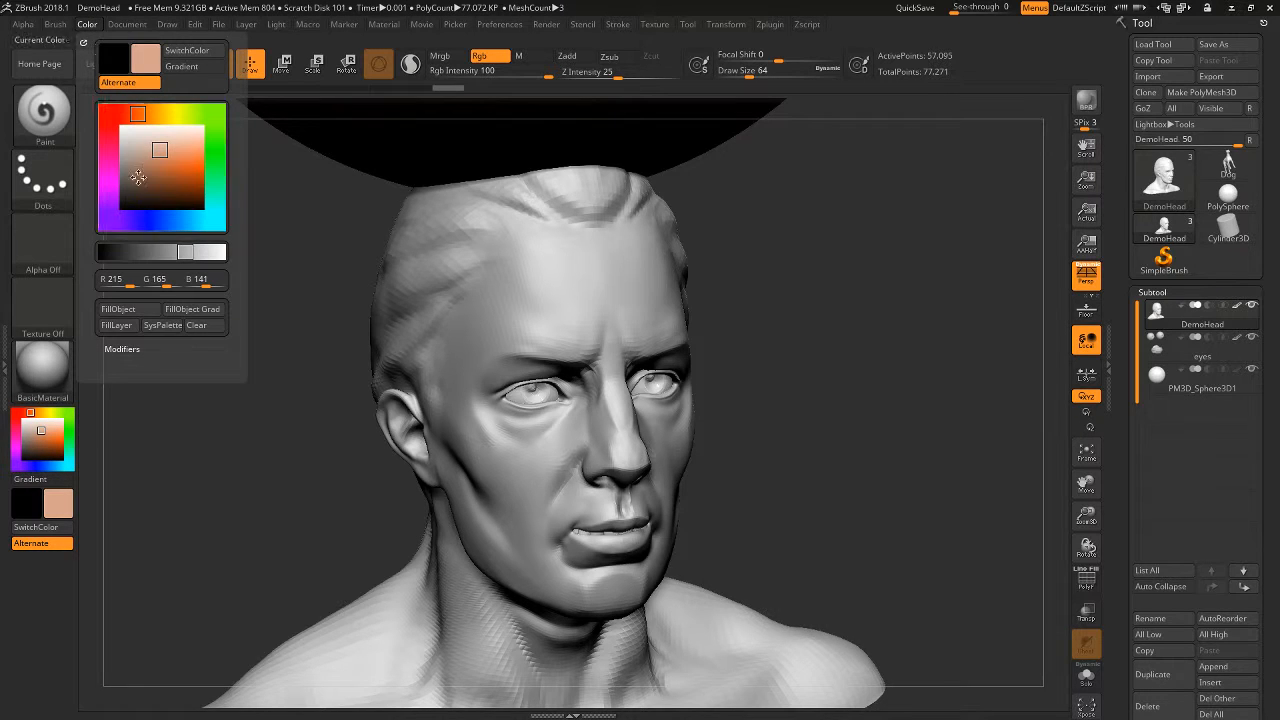
{"action": "left_click", "coordinate": [131, 313]}
{"action": "left_click_drag", "start_coordinate": [849, 471], "coordinate": [930, 472]}
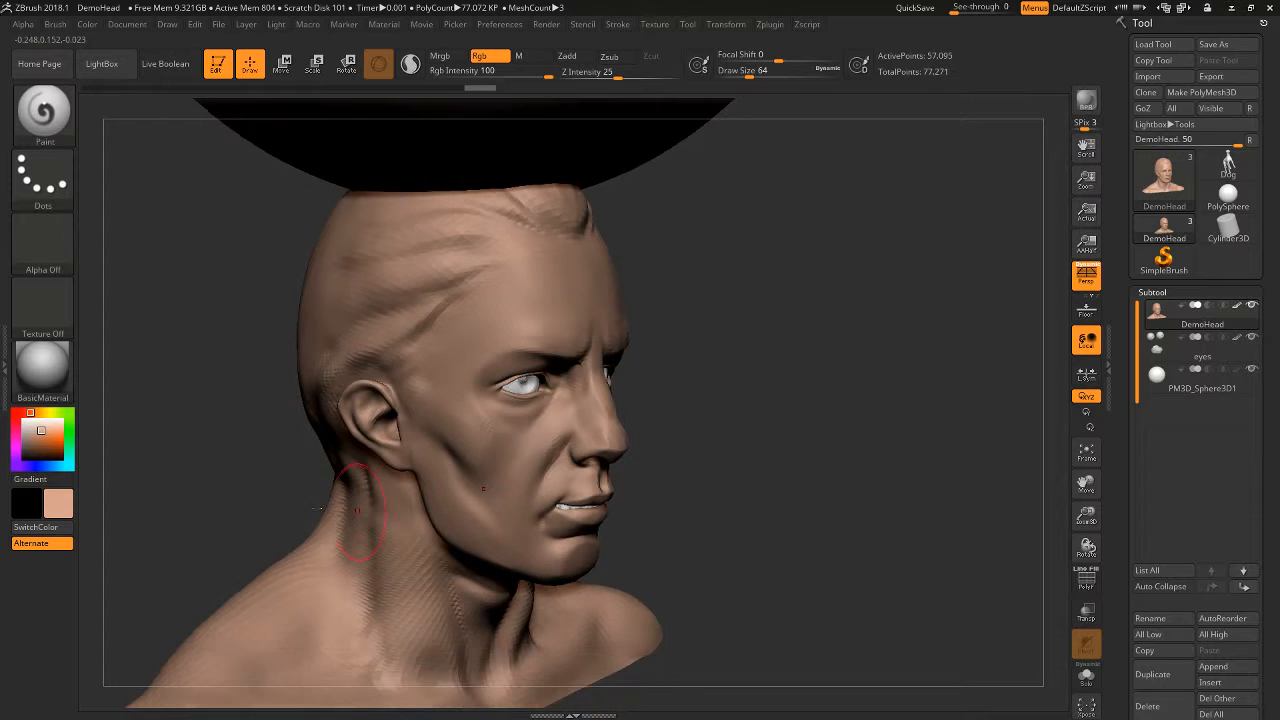
{"action": "left_click_drag", "start_coordinate": [829, 422], "coordinate": [838, 403], "text": "alt"}
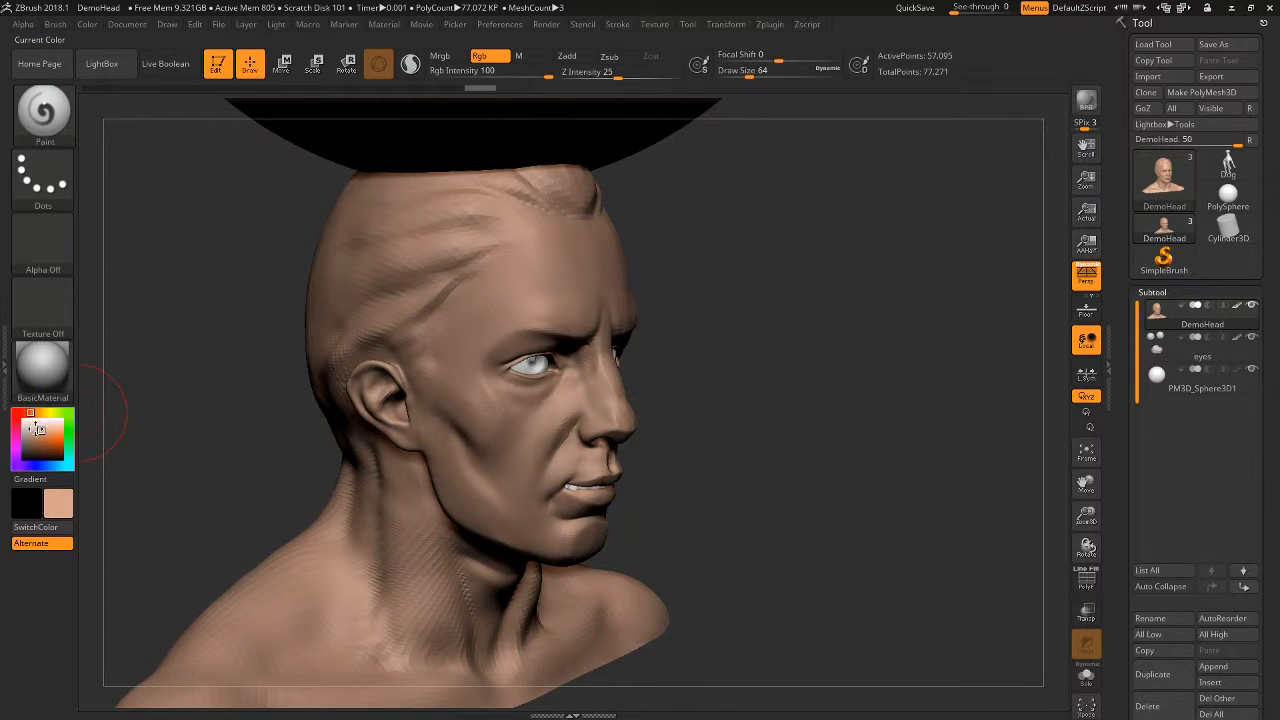
- Choose a much paler beige and refill the whole head with it
{"action": "left_click_drag", "start_coordinate": [37, 428], "coordinate": [35, 424]}
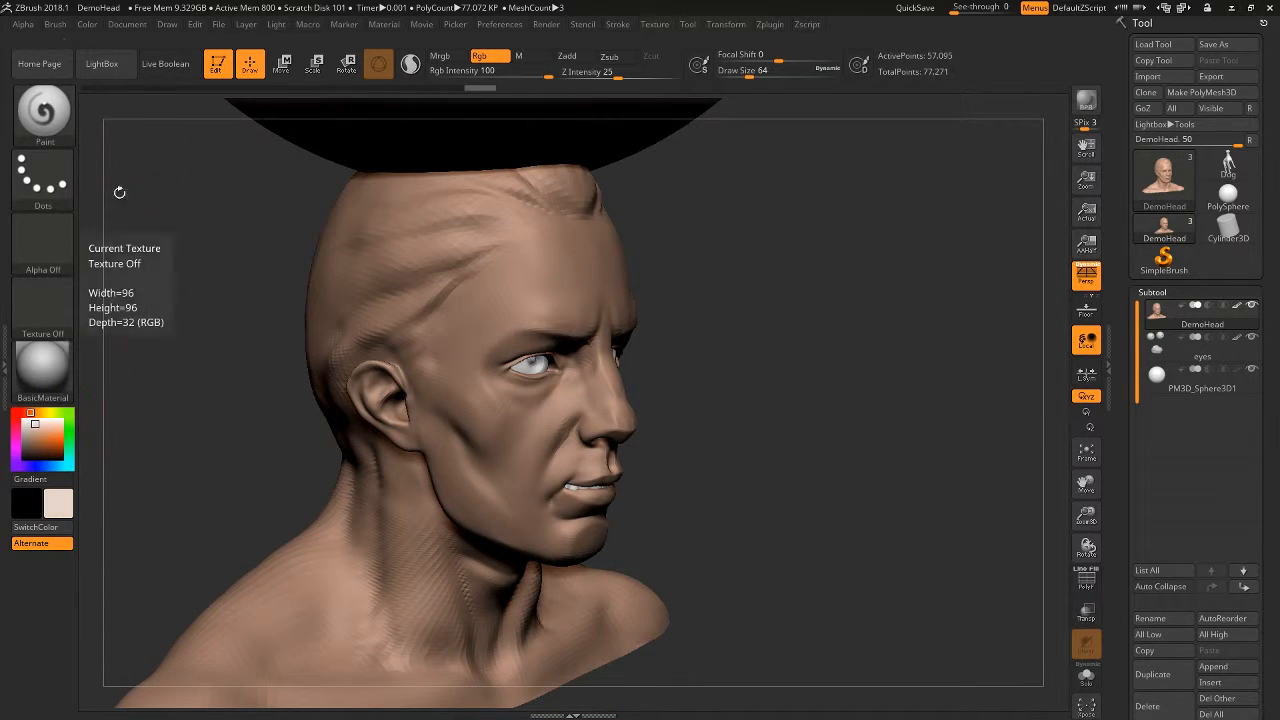
{"action": "left_click", "coordinate": [87, 24]}
{"action": "left_click", "coordinate": [131, 313]}
{"action": "left_click_drag", "start_coordinate": [846, 443], "coordinate": [841, 415]}
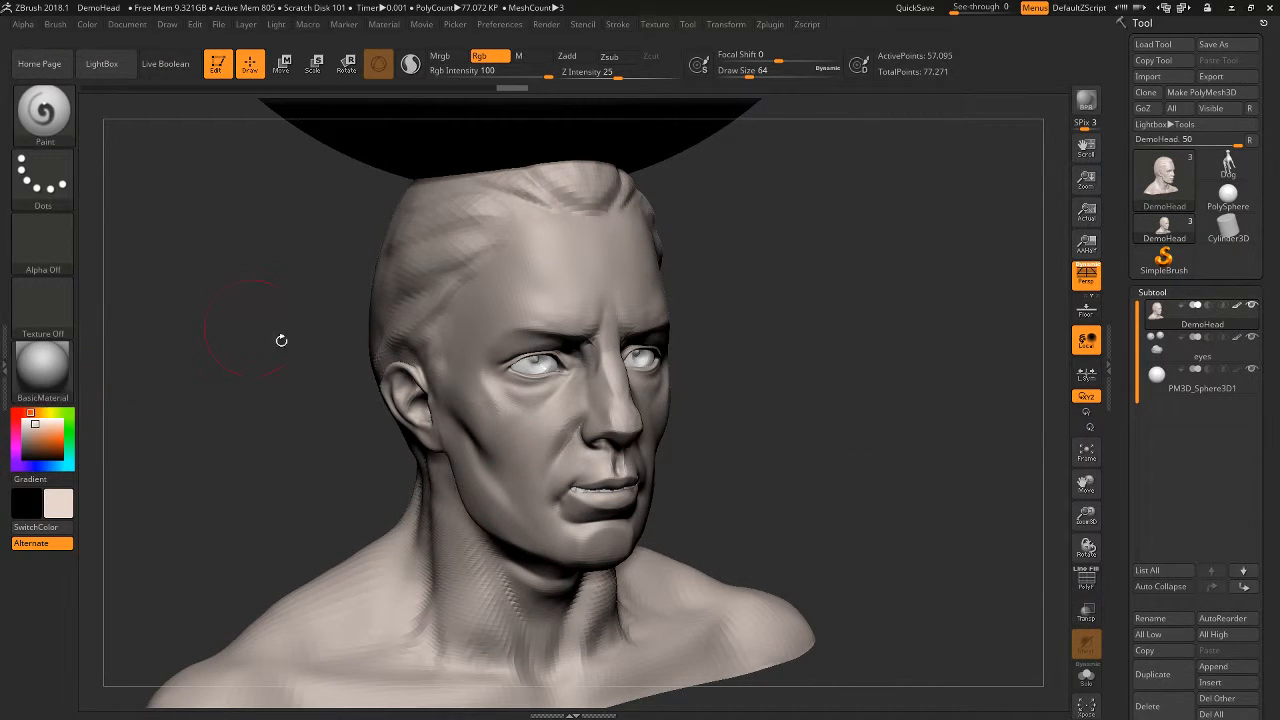
- Pick a darker tan skin colour and paint it symmetrically around the eyes
{"action": "left_click", "coordinate": [39, 432]}
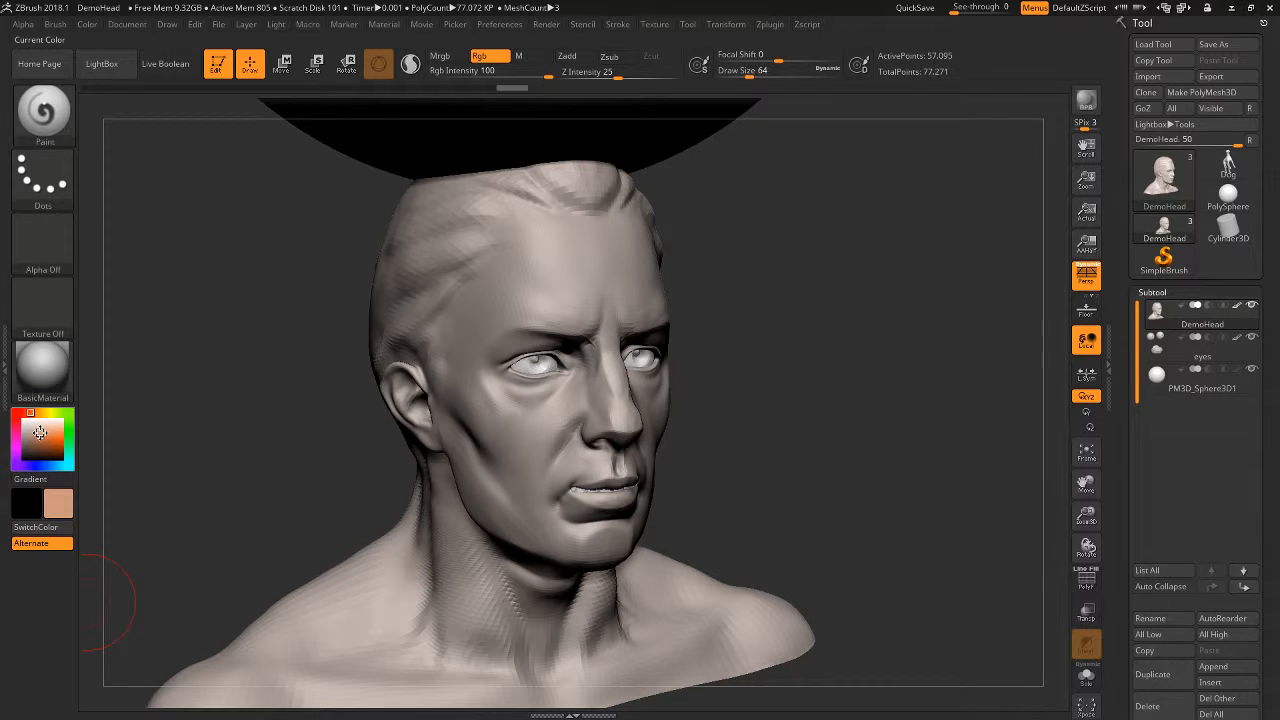
{"action": "left_click_drag", "start_coordinate": [38, 432], "coordinate": [38, 431]}
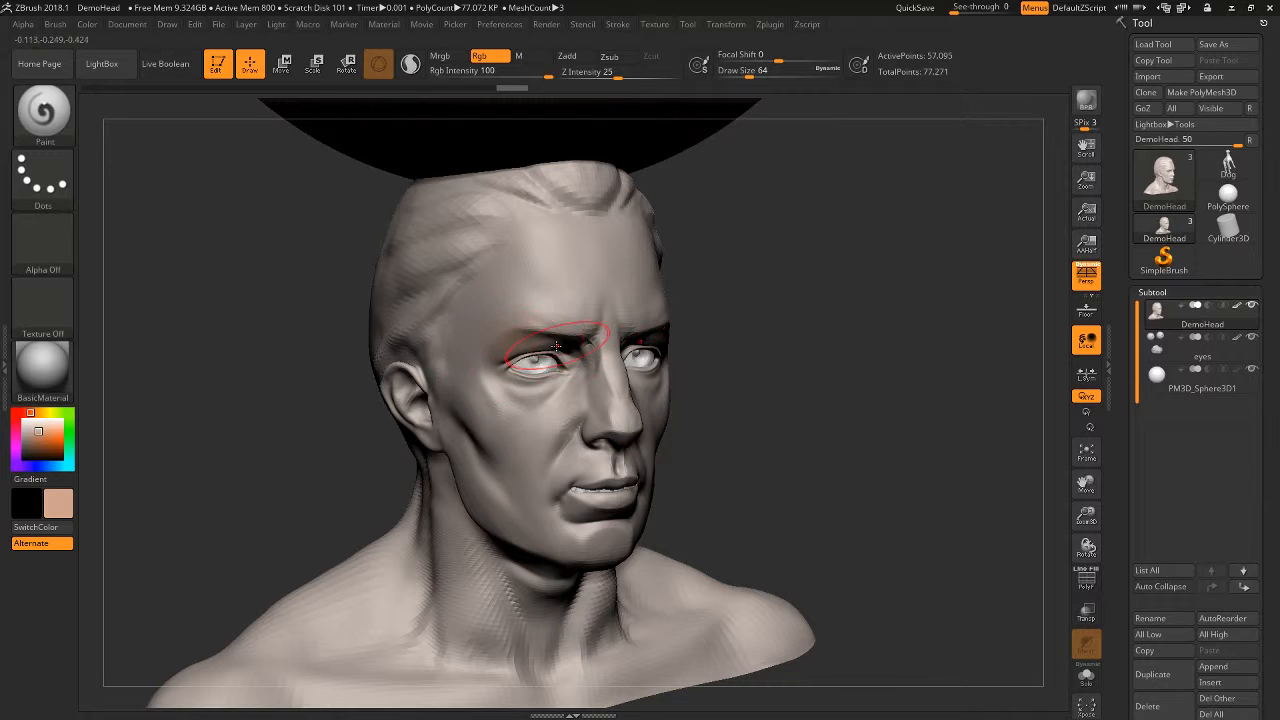
{"action": "mouse_move", "coordinate": [556, 346]}
{"action": "left_mouse_down"}
{"action": "mouse_move", "coordinate": [540, 355]}
{"action": "mouse_move", "coordinate": [562, 352]}
{"action": "mouse_move", "coordinate": [540, 382]}
{"action": "mouse_move", "coordinate": [560, 346]}
{"action": "left_mouse_up"}
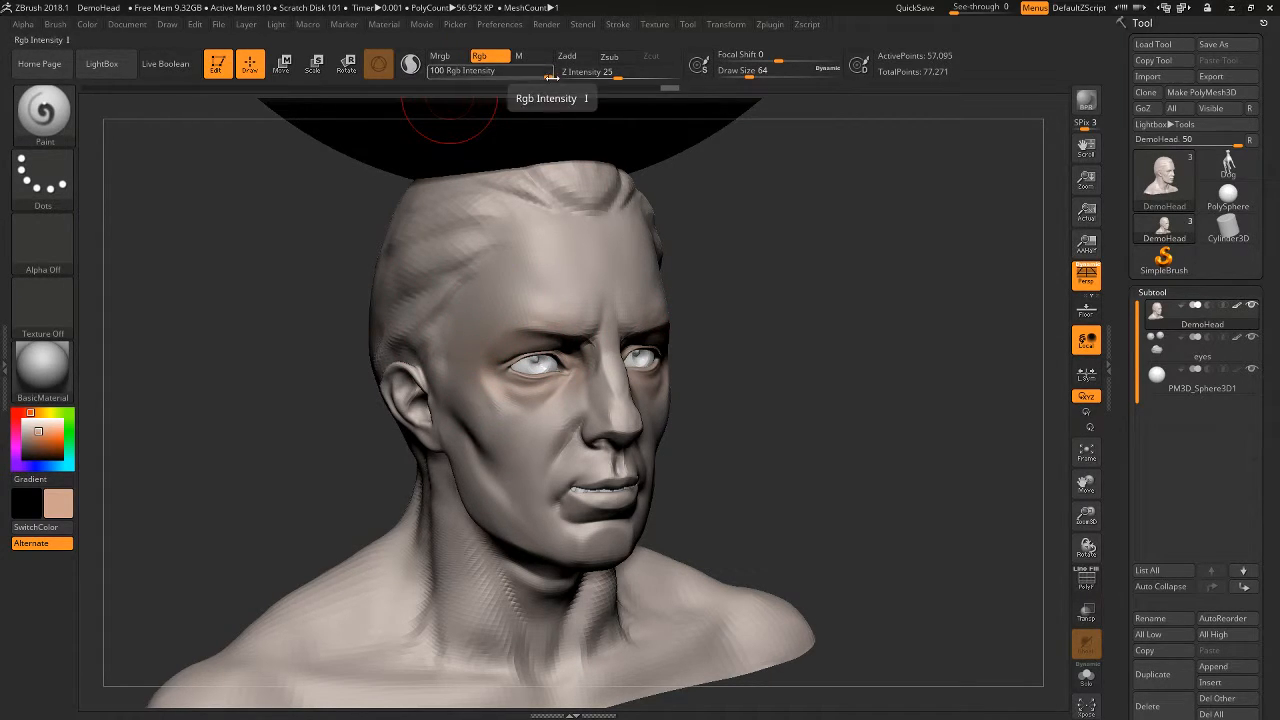
- Lower the Rgb Intensity to 34, paint tan over the forehead, and restore the intensity to 100
{"action": "left_click_drag", "start_coordinate": [549, 76], "coordinate": [500, 88]}
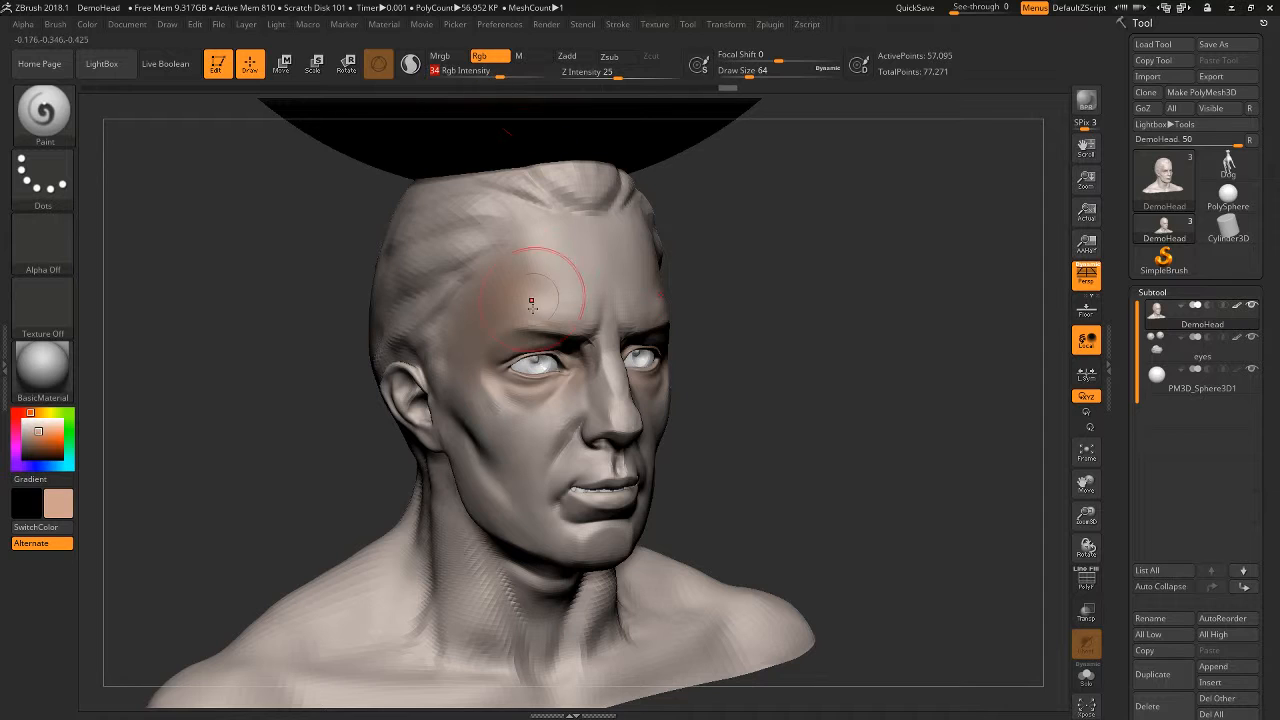
{"action": "left_click_drag", "start_coordinate": [531, 300], "coordinate": [550, 272]}
{"action": "left_click_drag", "start_coordinate": [508, 88], "coordinate": [556, 77]}
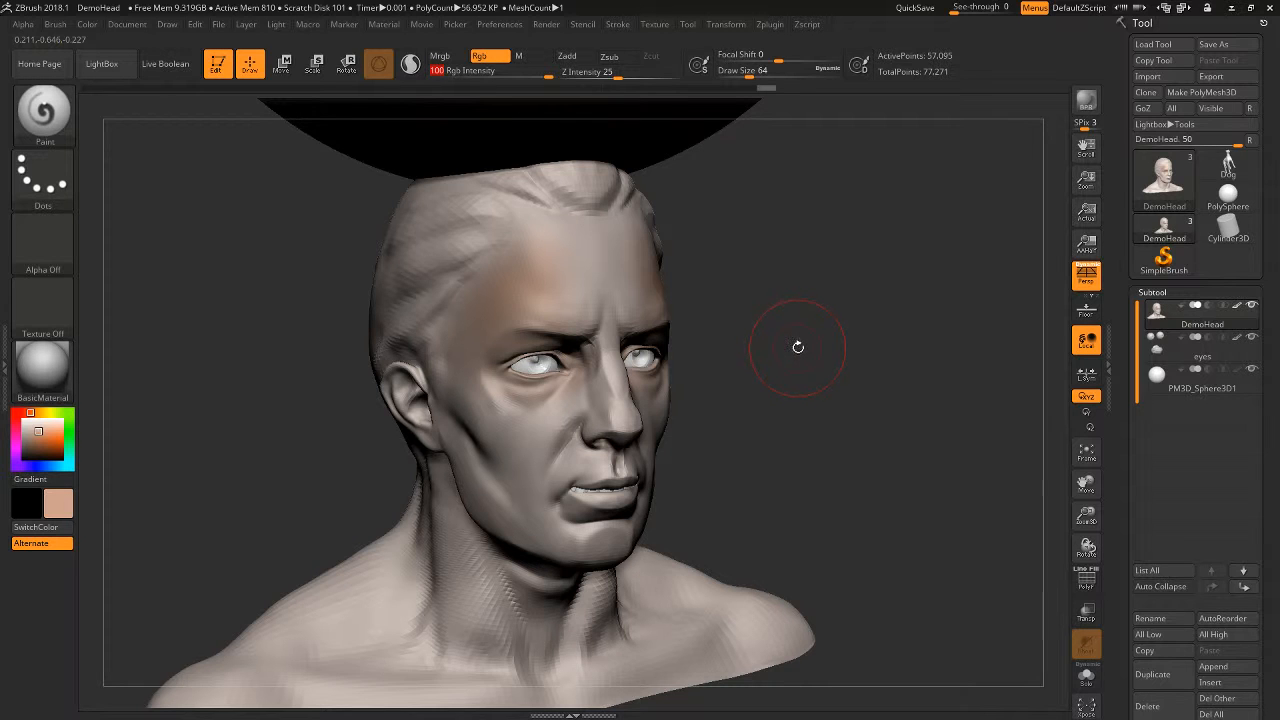
- Paint the tan colour over the lower face, jaw and neck at full Rgb Intensity
{"action": "key", "text": "space"}
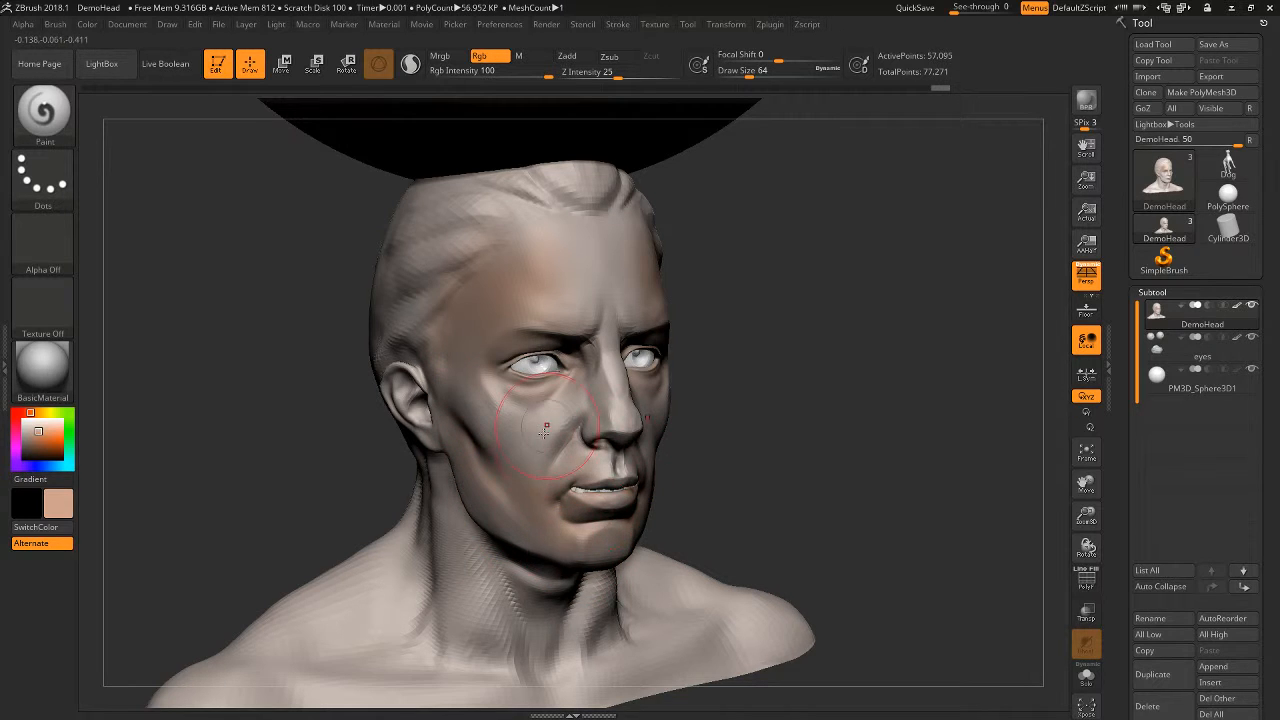
{"action": "mouse_move", "coordinate": [478, 505]}
{"action": "left_mouse_down"}
{"action": "mouse_move", "coordinate": [529, 706]}
{"action": "mouse_move", "coordinate": [557, 624]}
{"action": "left_mouse_up"}
{"action": "left_click_drag", "start_coordinate": [602, 479], "coordinate": [474, 390]}
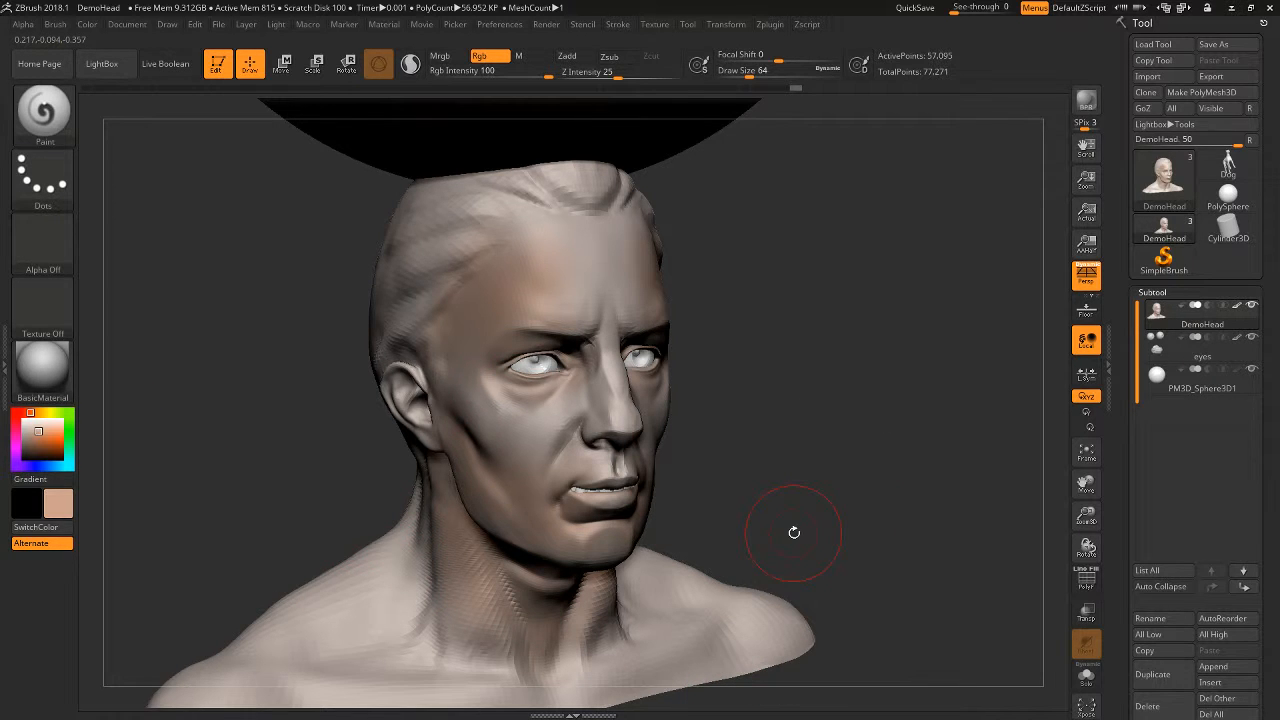
{"action": "left_click_drag", "start_coordinate": [784, 356], "coordinate": [759, 400]}
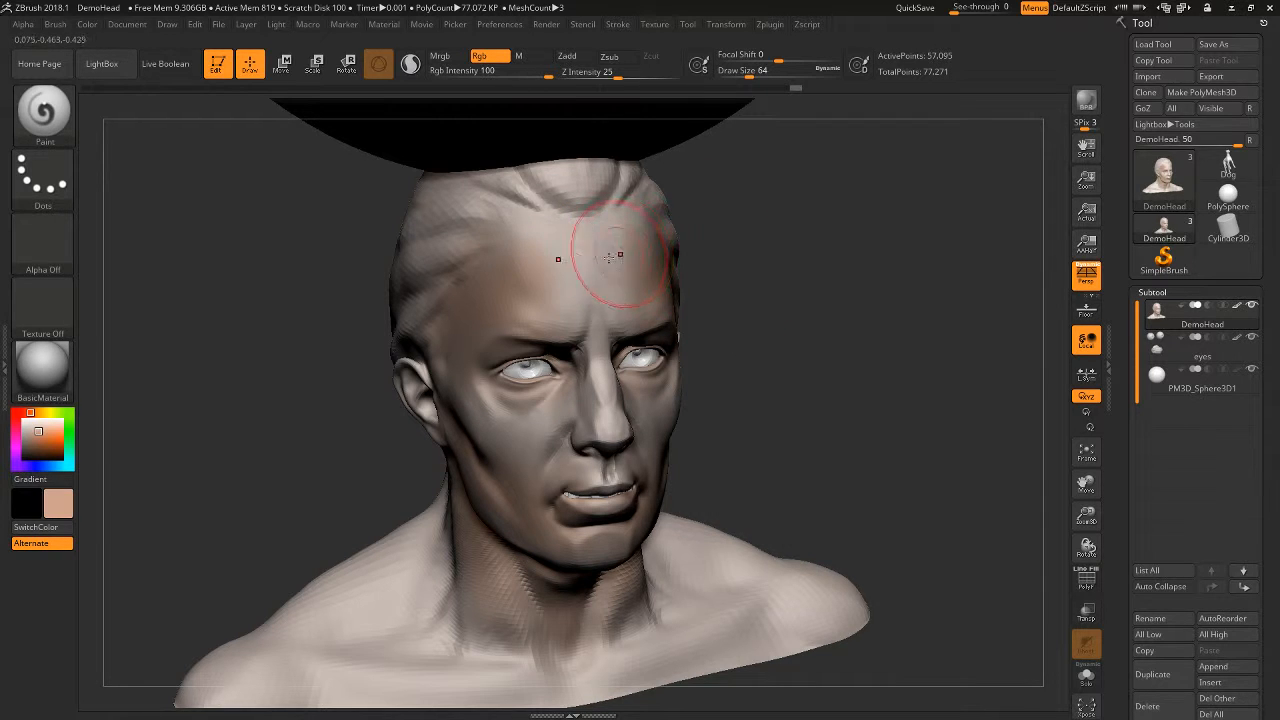
{"action": "mouse_move", "coordinate": [725, 264]}
{"action": "left_mouse_down"}
{"action": "mouse_move", "coordinate": [834, 280]}
{"action": "mouse_move", "coordinate": [811, 317]}
{"action": "mouse_move", "coordinate": [780, 306]}
{"action": "left_mouse_up"}
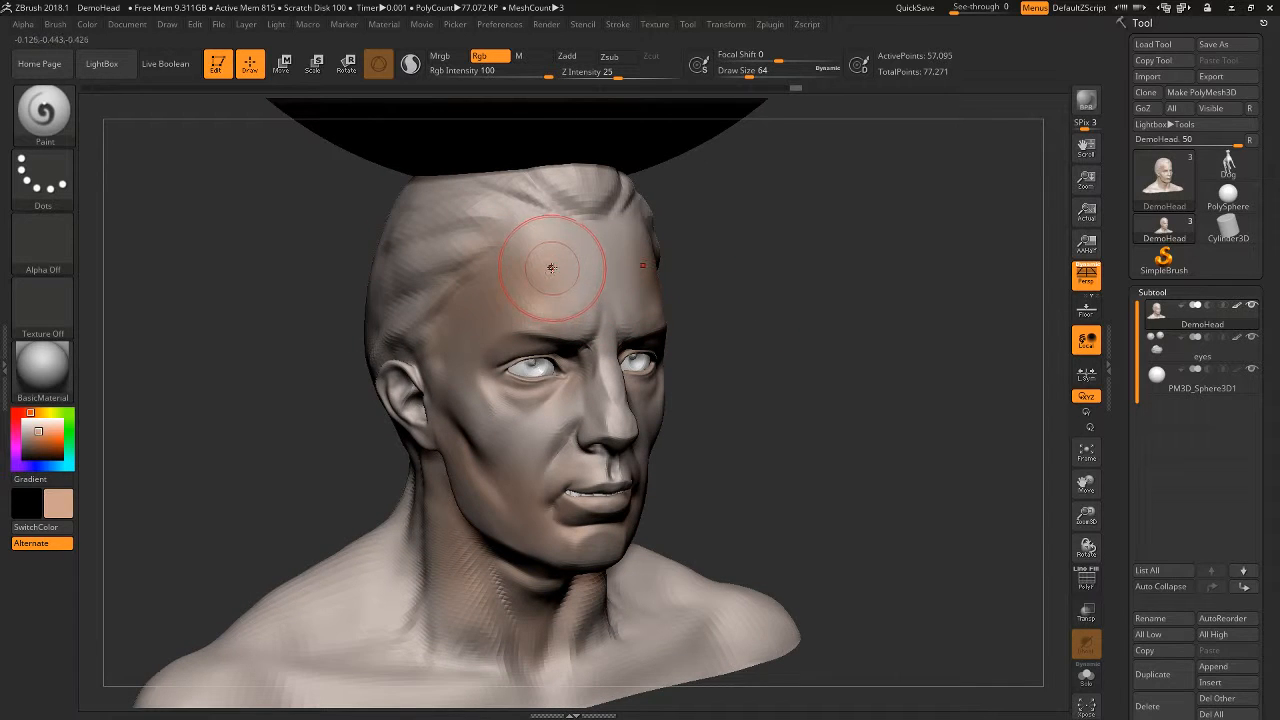
- Sample several skin shades from the painted forehead and the dark colour of the sphere above the head as the current colour
{"action": "key", "text": "c"}
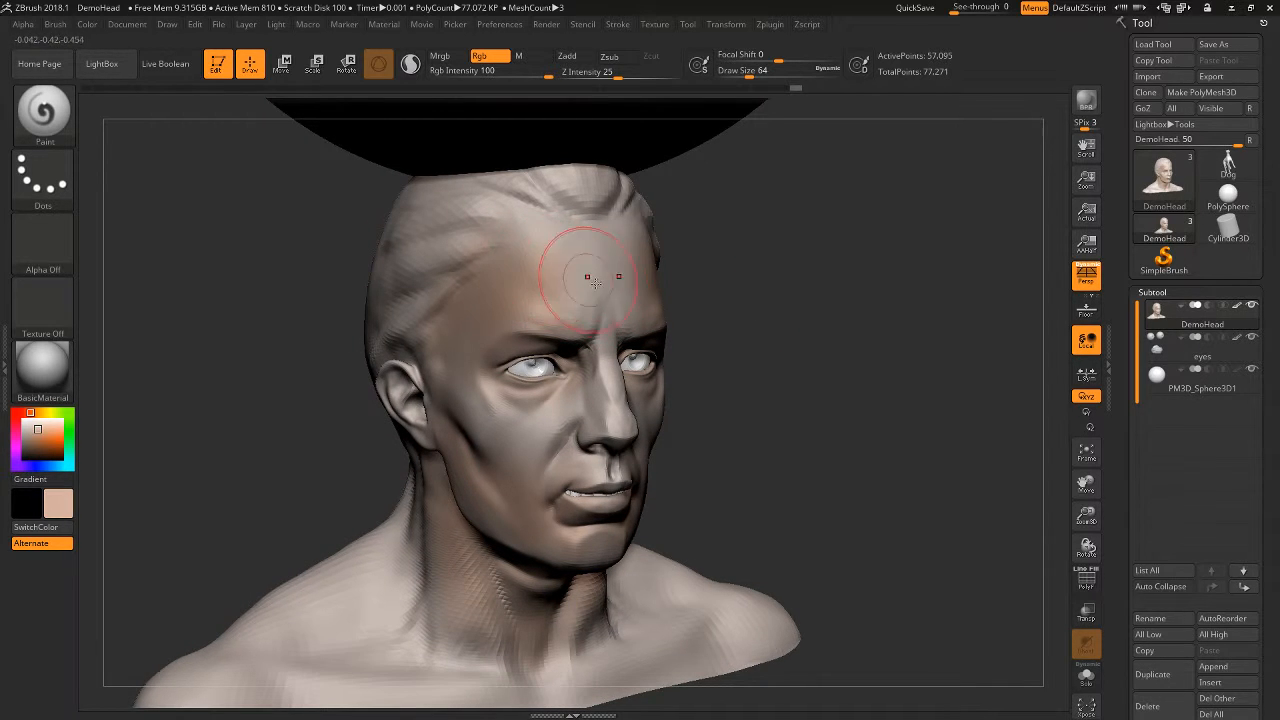
{"action": "key", "text": "c"}
{"action": "key", "text": "c"}
{"action": "key", "text": "c"}
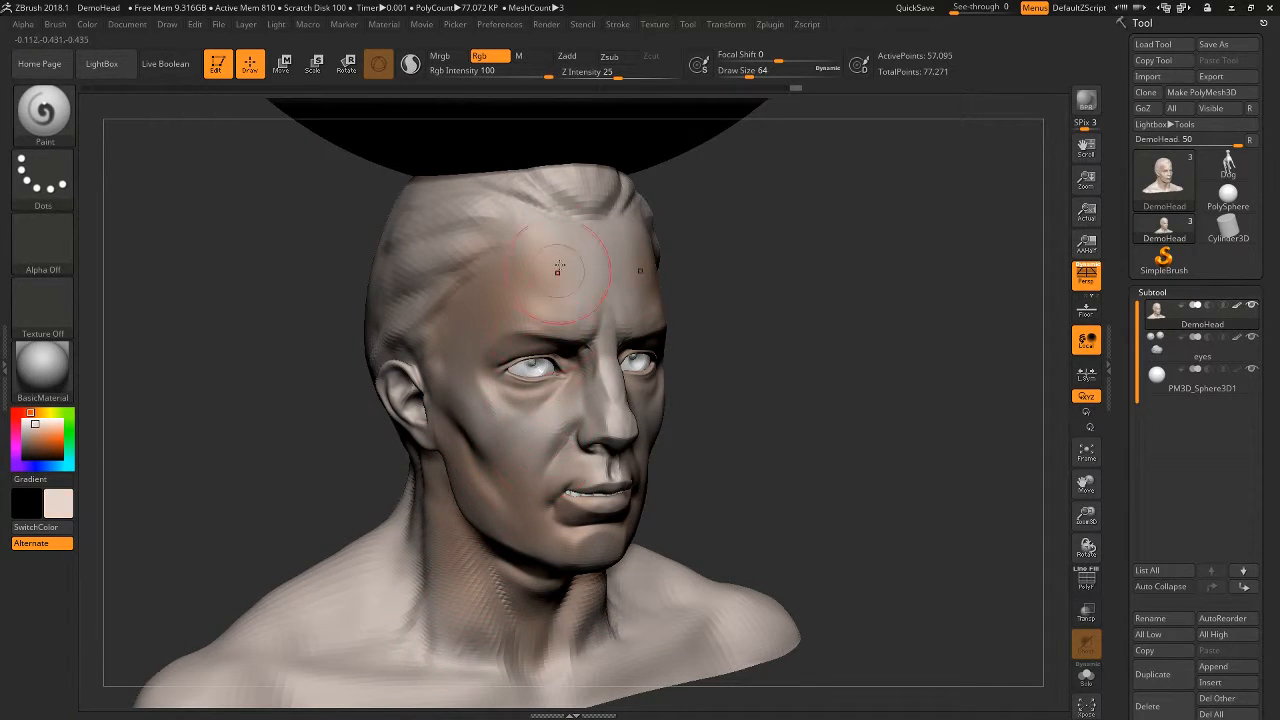
{"action": "key", "text": "c"}
{"action": "key", "text": "c"}
{"action": "key", "text": "c"}
{"action": "key", "text": "c"}
{"action": "key", "text": "c"}
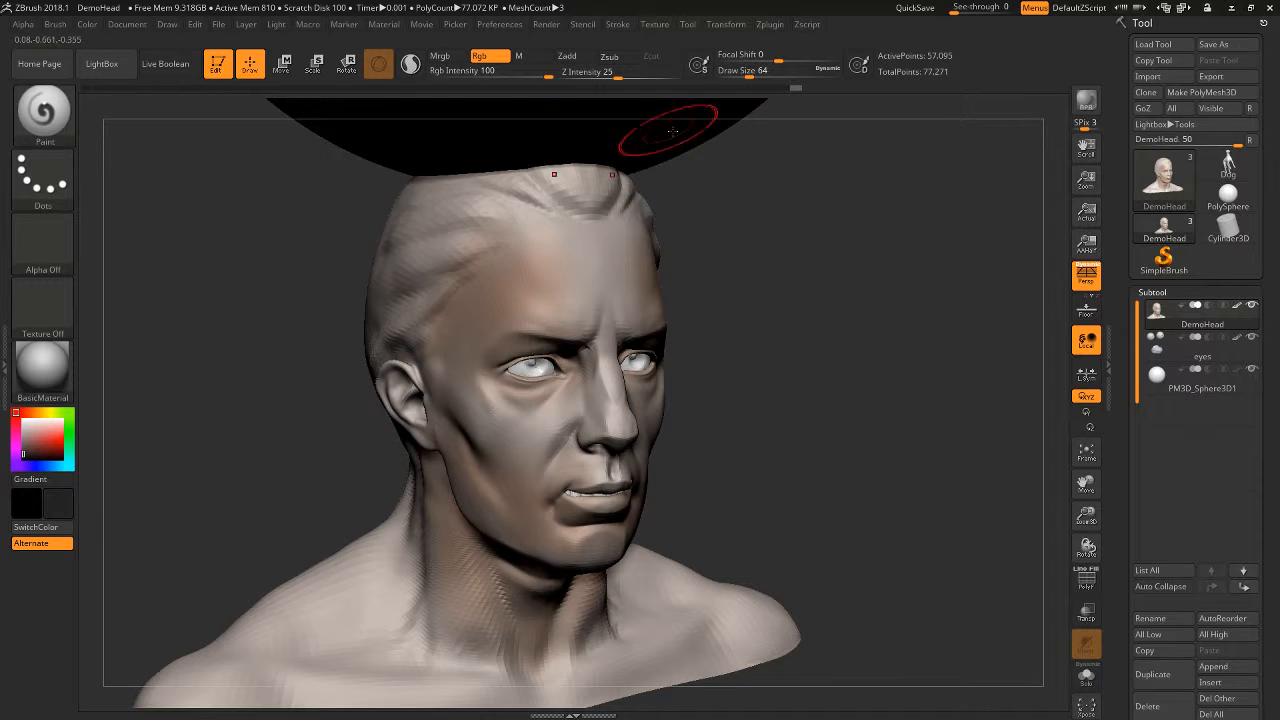
{"action": "key", "text": "c"}
- Sample the sphere's black as the current colour and try a paint stroke on the forehead
{"action": "key", "text": "c"}
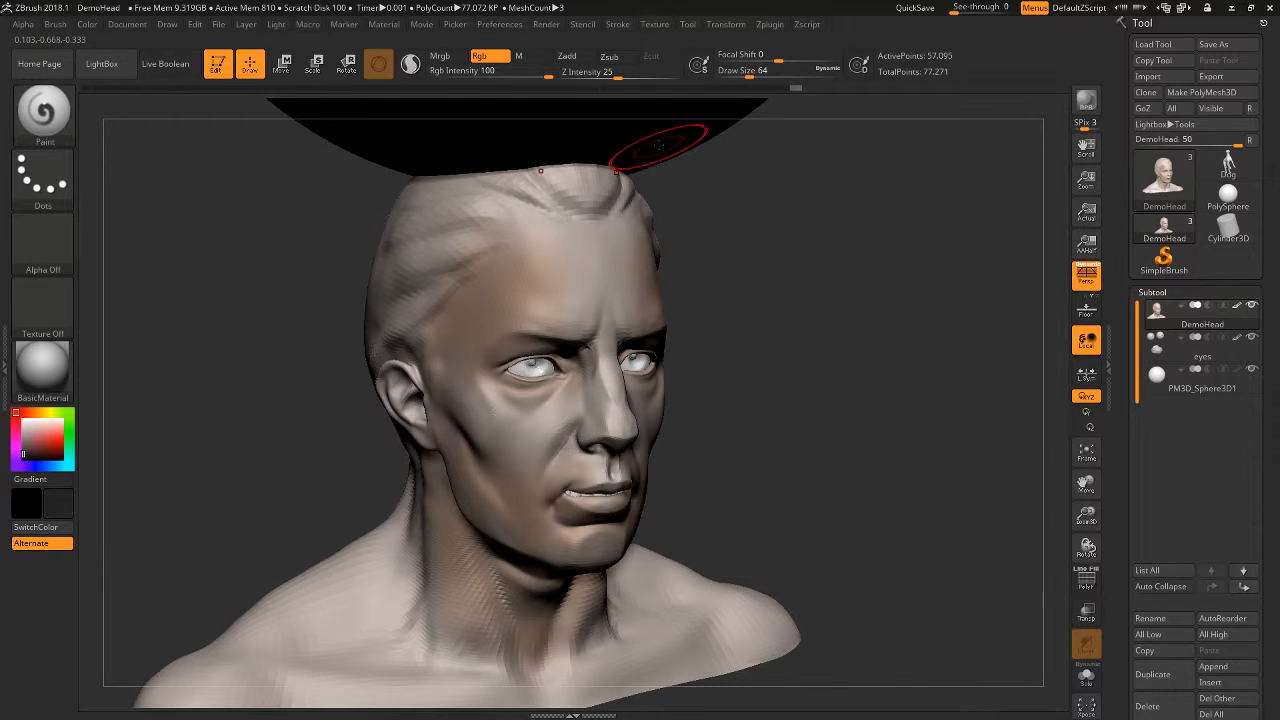
{"action": "key", "text": "c"}
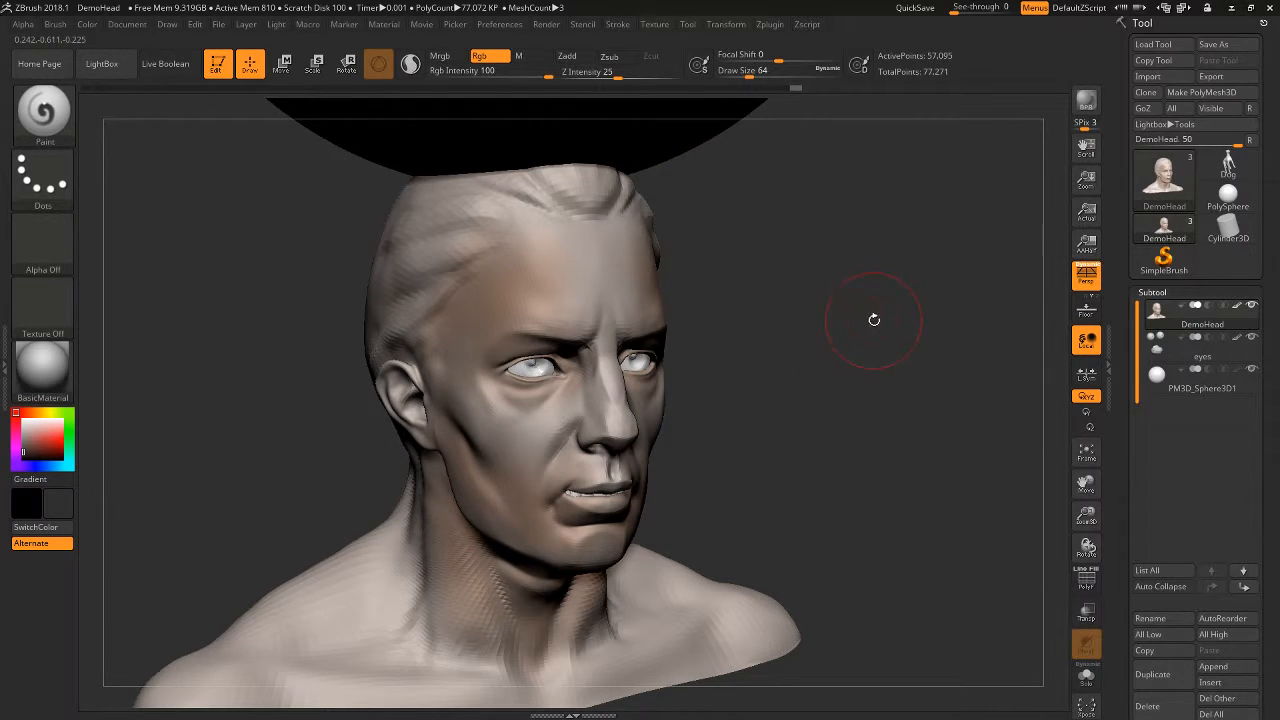
{"action": "left_click_drag", "start_coordinate": [828, 311], "coordinate": [735, 405], "text": "alt"}
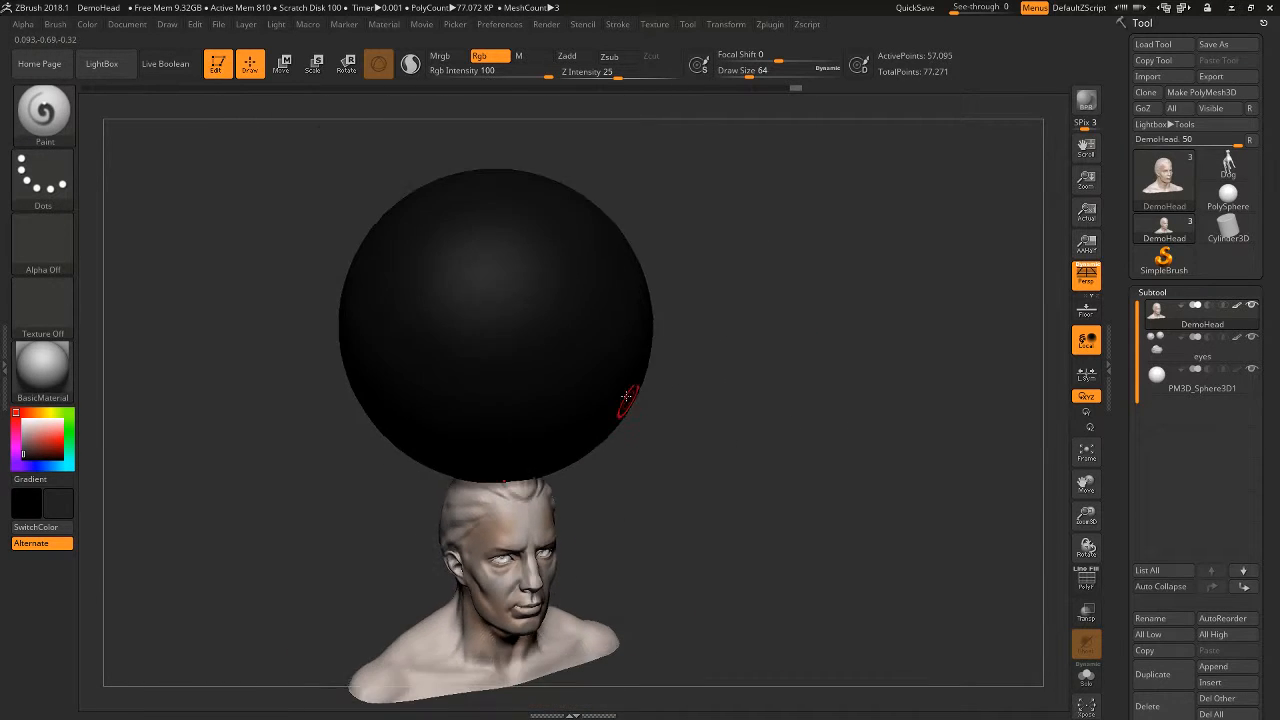
{"action": "mouse_move", "coordinate": [753, 349]}
{"action": "left_mouse_down"}
{"action": "mouse_move", "coordinate": [648, 392]}
{"action": "mouse_move", "coordinate": [748, 431]}
{"action": "mouse_move", "coordinate": [766, 454]}
{"action": "mouse_move", "coordinate": [758, 436]}
{"action": "mouse_move", "coordinate": [950, 378]}
{"action": "left_mouse_up"}
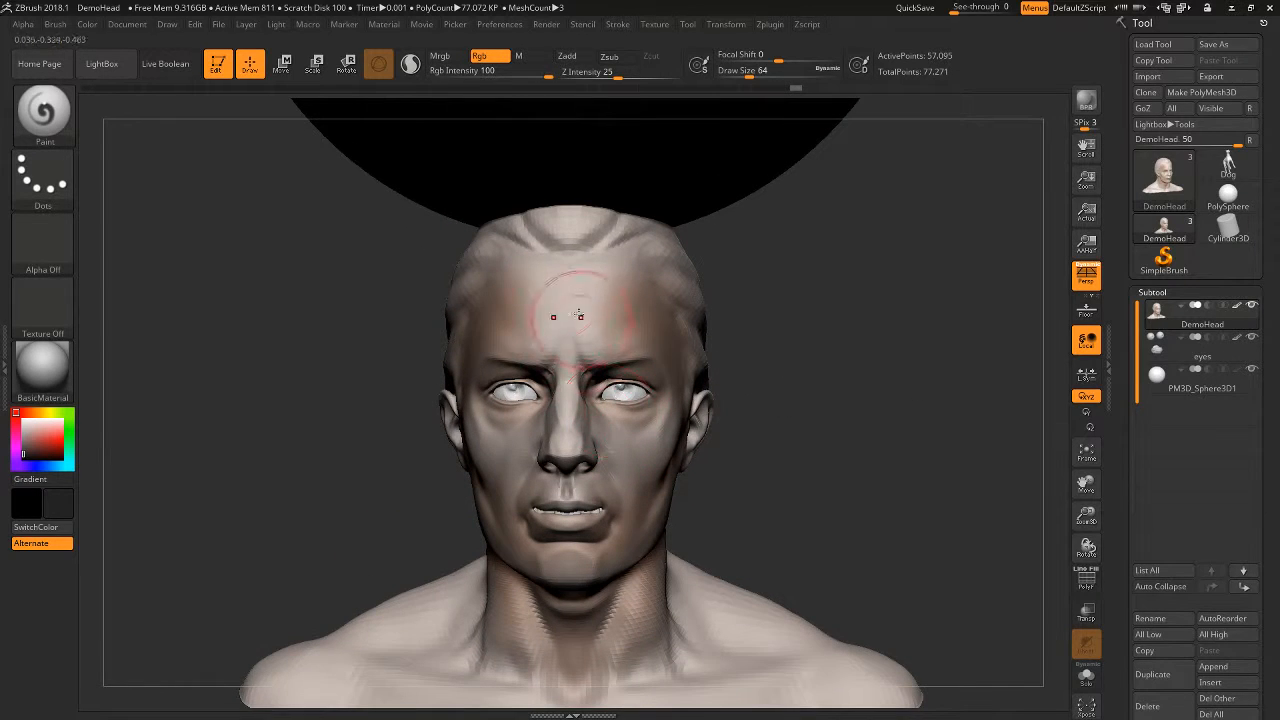
{"action": "left_click_drag", "start_coordinate": [523, 308], "coordinate": [538, 322]}
{"action": "key", "text": "ctrl+z"}
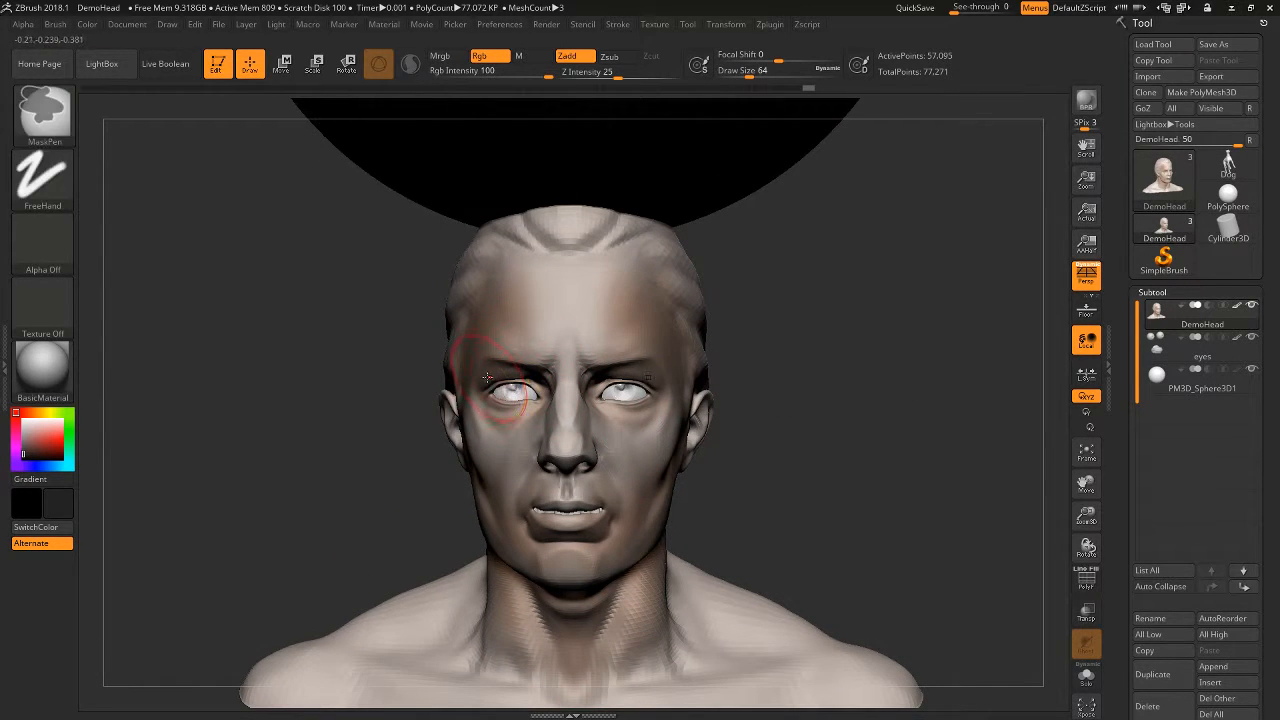
- Set the Draw Size to 37 and paint a black mask symmetrically around both eyes and across the nose bridge
{"action": "left_click_drag", "start_coordinate": [538, 378], "coordinate": [536, 404]}
{"action": "mouse_move", "coordinate": [728, 425]}
{"action": "left_mouse_down"}
{"action": "mouse_move", "coordinate": [834, 431]}
{"action": "mouse_move", "coordinate": [798, 425]}
{"action": "left_mouse_up"}
{"action": "mouse_move", "coordinate": [889, 488]}
{"action": "left_mouse_down"}
{"action": "mouse_move", "coordinate": [866, 474]}
{"action": "mouse_move", "coordinate": [951, 491]}
{"action": "mouse_move", "coordinate": [911, 441]}
{"action": "left_mouse_up"}
{"action": "key", "text": "space"}
{"action": "left_click_drag", "start_coordinate": [671, 351], "coordinate": [646, 351]}
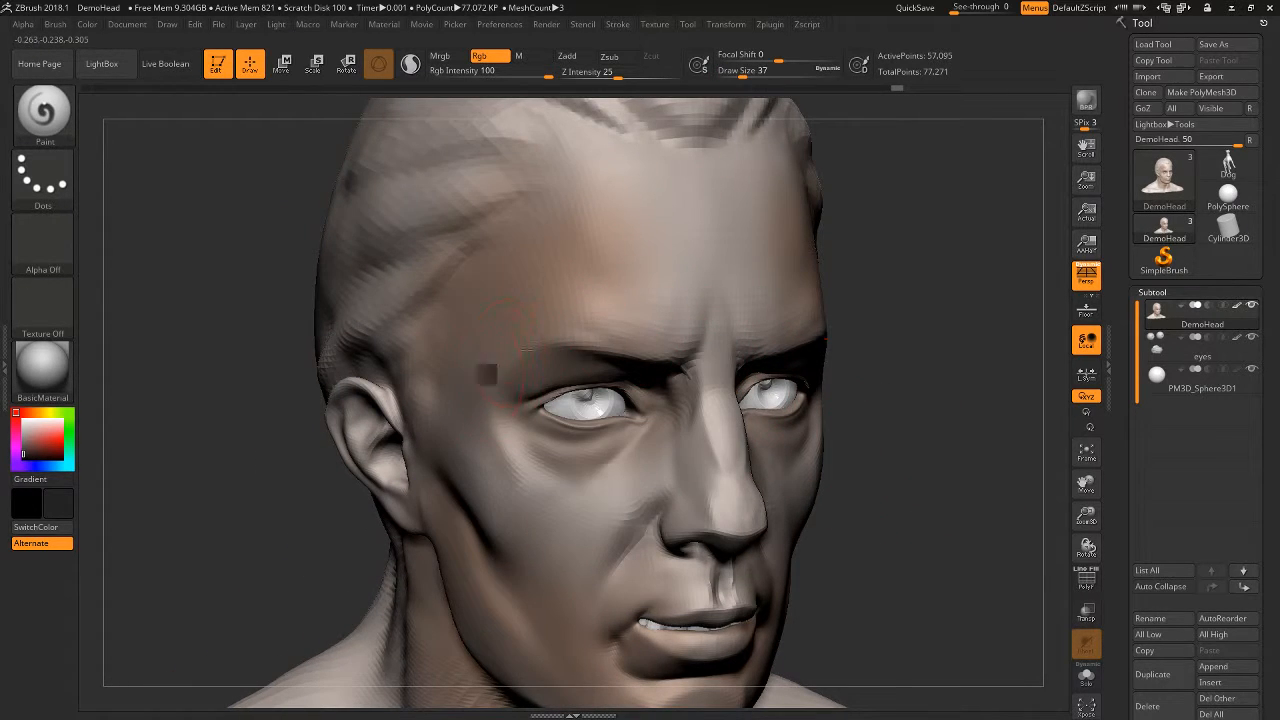
{"action": "left_click_drag", "start_coordinate": [488, 375], "coordinate": [592, 332]}
{"action": "key", "text": "ctrl+z"}
{"action": "mouse_move", "coordinate": [522, 358]}
{"action": "left_mouse_down"}
{"action": "mouse_move", "coordinate": [698, 346]}
{"action": "mouse_move", "coordinate": [477, 408]}
{"action": "mouse_move", "coordinate": [790, 420]}
{"action": "mouse_move", "coordinate": [660, 450]}
{"action": "mouse_move", "coordinate": [720, 400]}
{"action": "mouse_move", "coordinate": [727, 427]}
{"action": "mouse_move", "coordinate": [460, 420]}
{"action": "mouse_move", "coordinate": [605, 465]}
{"action": "left_mouse_up"}
{"action": "key", "text": "ctrl+z"}
{"action": "key", "text": "f"}
{"action": "mouse_move", "coordinate": [994, 460]}
{"action": "left_mouse_down"}
{"action": "mouse_move", "coordinate": [869, 514]}
{"action": "mouse_move", "coordinate": [909, 483]}
{"action": "mouse_move", "coordinate": [913, 509]}
{"action": "left_mouse_up"}
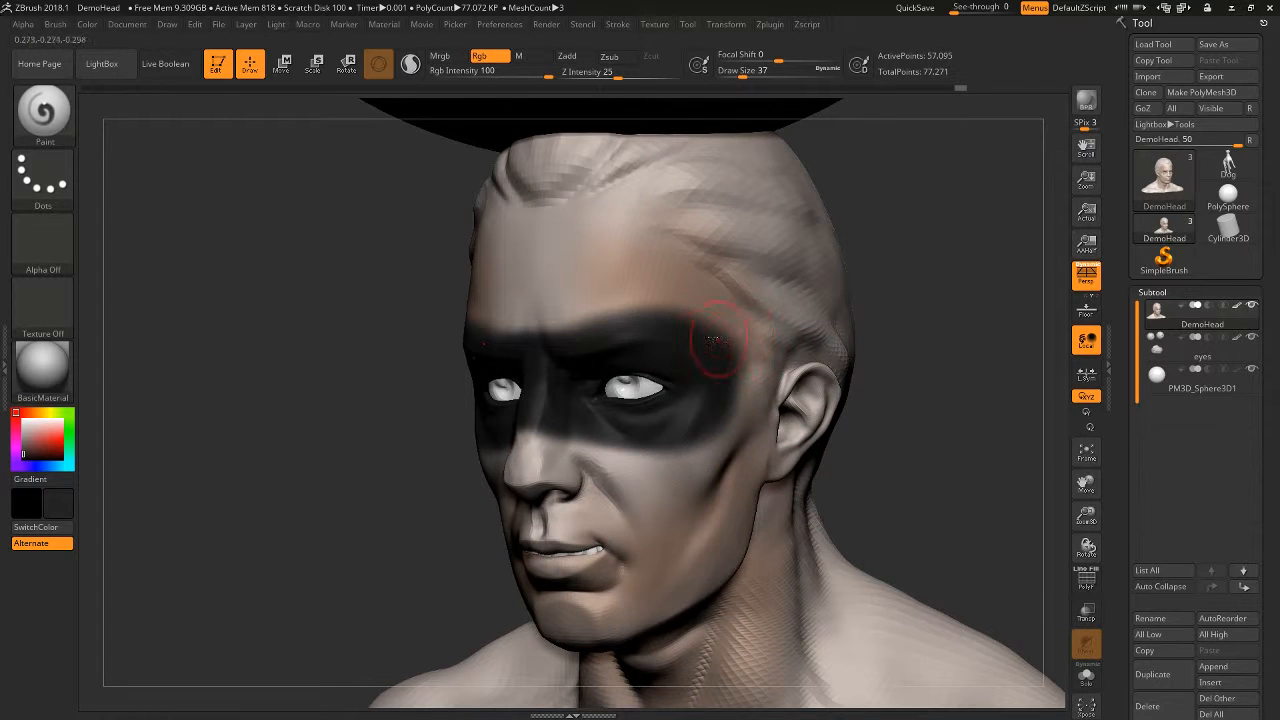
{"action": "mouse_move", "coordinate": [982, 455]}
{"action": "left_mouse_down", "text": "alt"}
{"action": "mouse_move", "coordinate": [980, 495]}
{"action": "mouse_move", "coordinate": [946, 438]}
{"action": "mouse_move", "coordinate": [996, 557]}
{"action": "left_mouse_up", "text": "alt"}
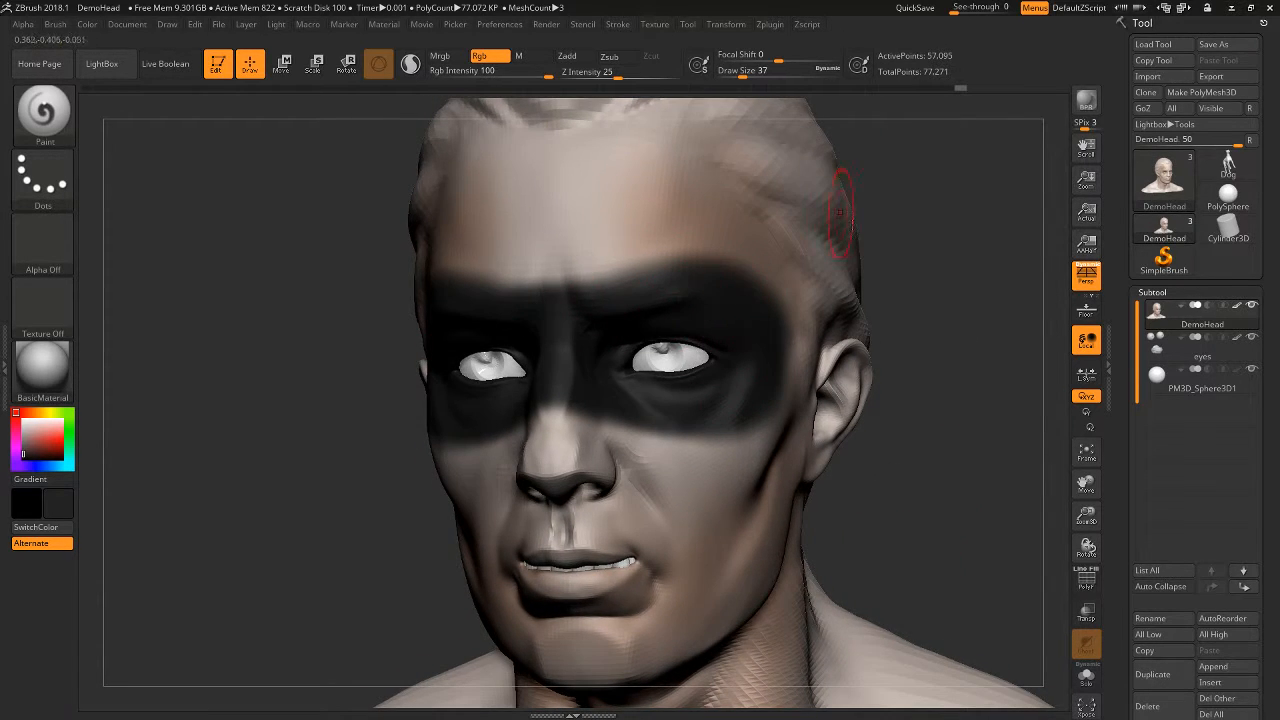
{"action": "left_click_drag", "start_coordinate": [946, 364], "coordinate": [833, 363]}
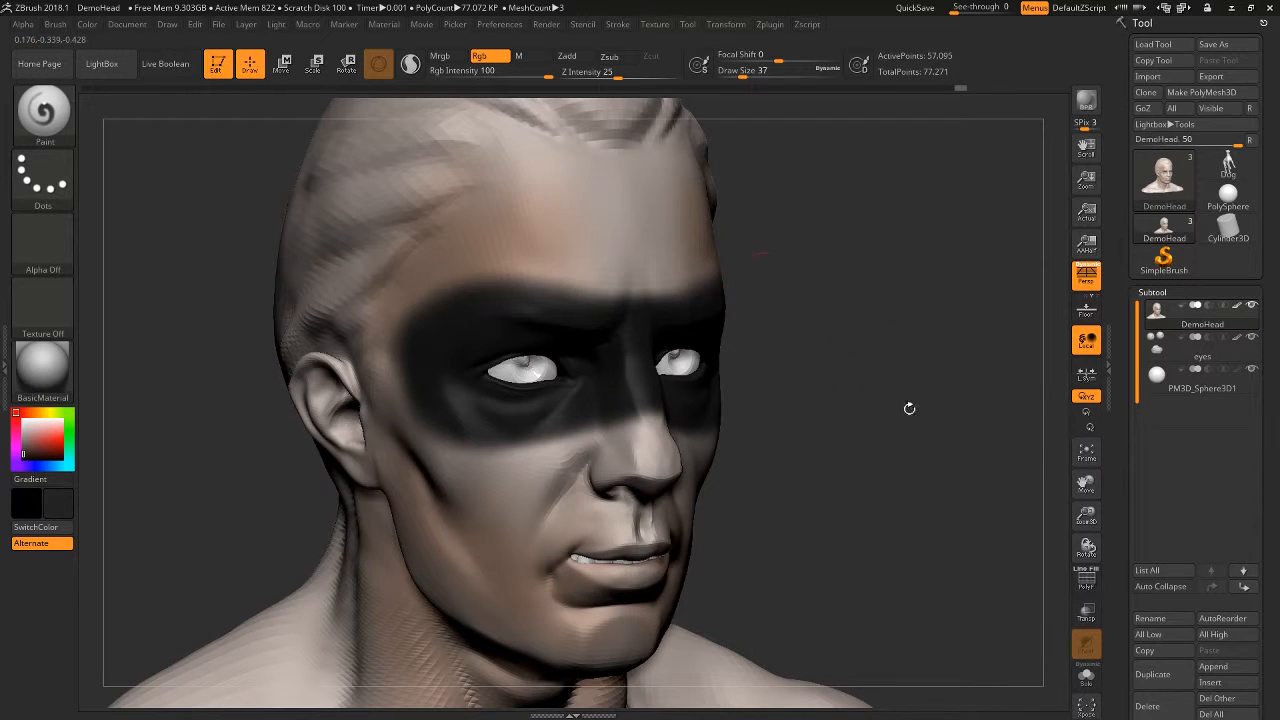
- Subdivide the DemoHead mesh once to SDiv 4 and display its Geometry settings
{"action": "left_click_drag", "start_coordinate": [1271, 491], "coordinate": [1262, 396]}
{"action": "left_click_drag", "start_coordinate": [897, 465], "coordinate": [883, 485]}
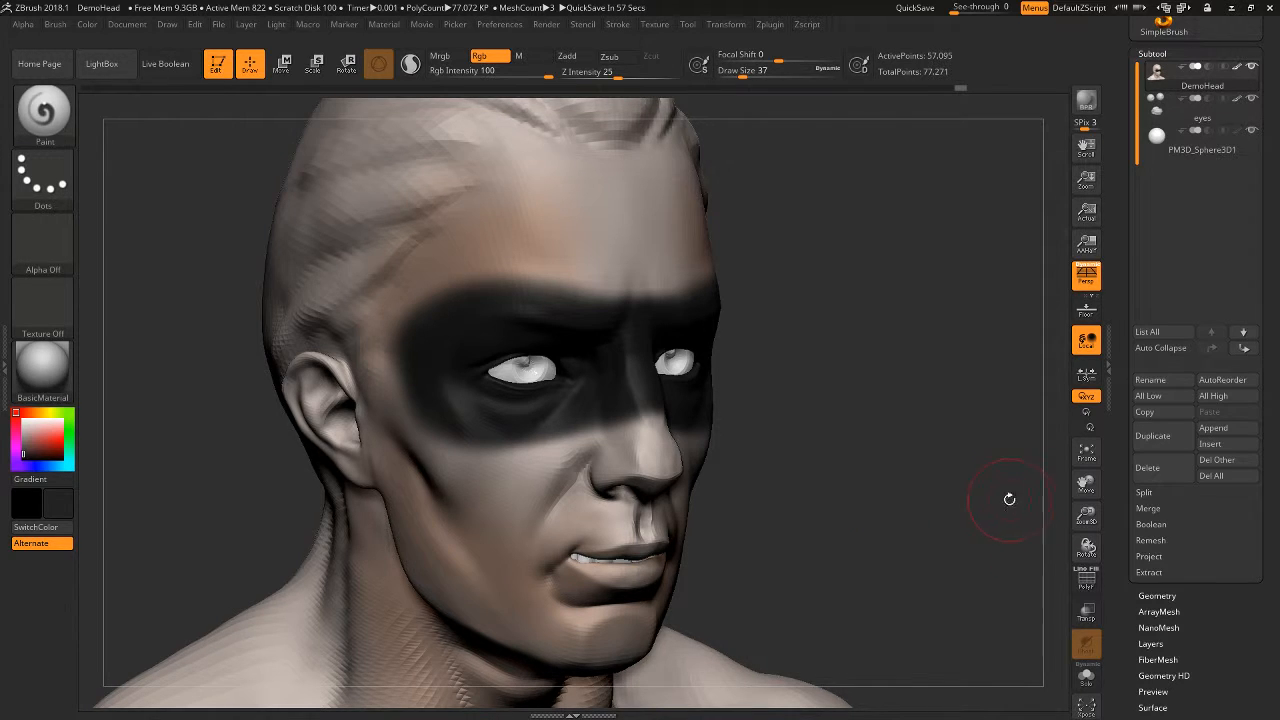
{"action": "key", "text": "ctrl+d"}
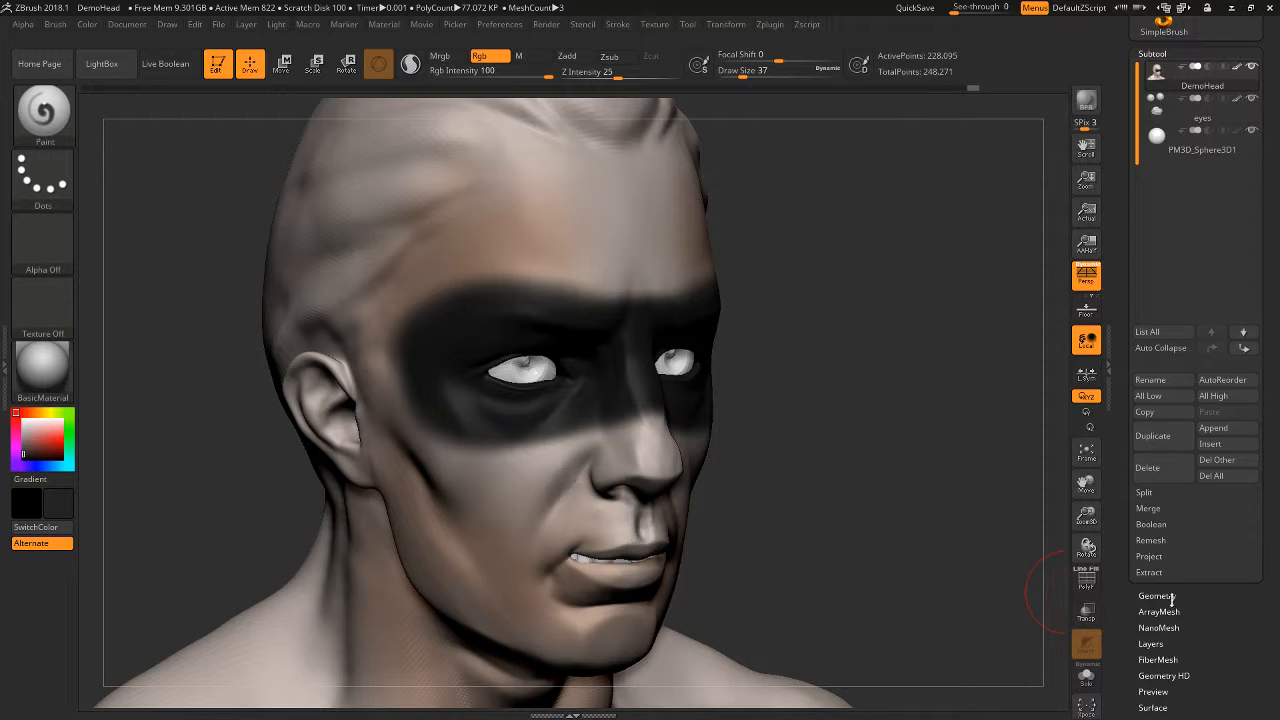
{"action": "left_click", "coordinate": [1160, 596]}
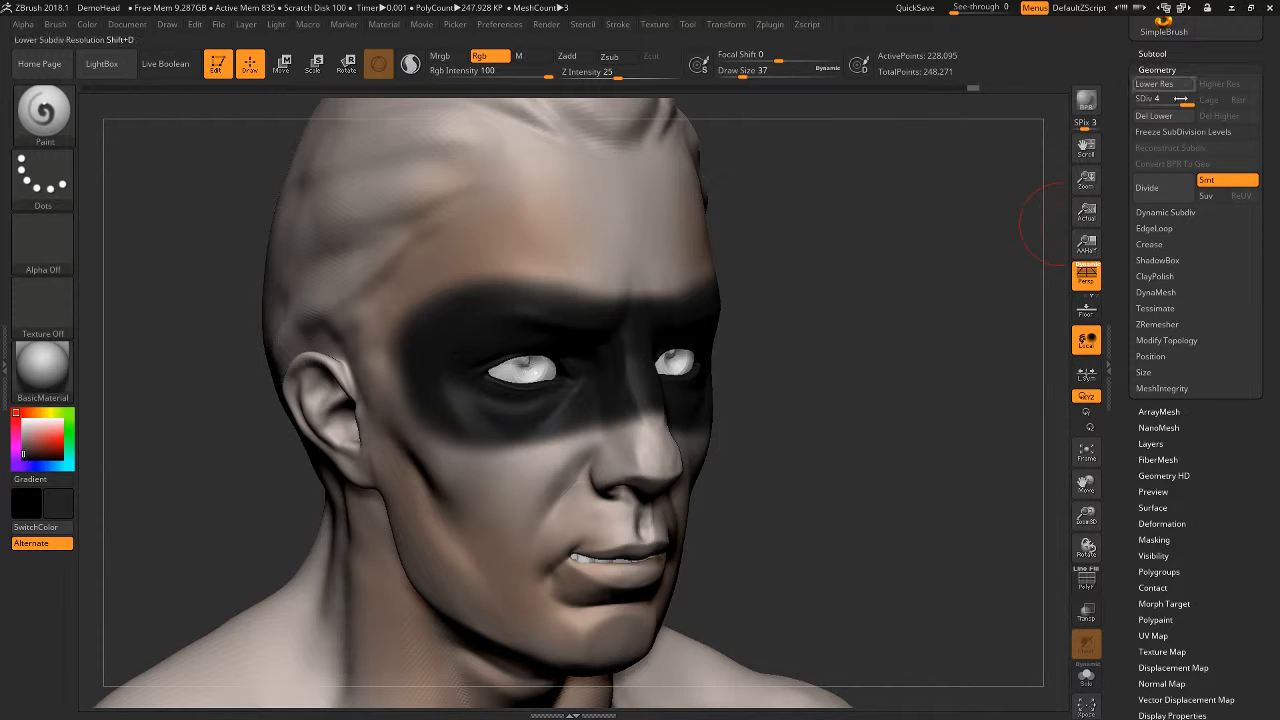
- Divide the head again to SDiv 5 for finer polypaint resolution
{"action": "left_click_drag", "start_coordinate": [930, 442], "coordinate": [918, 405], "text": "alt"}
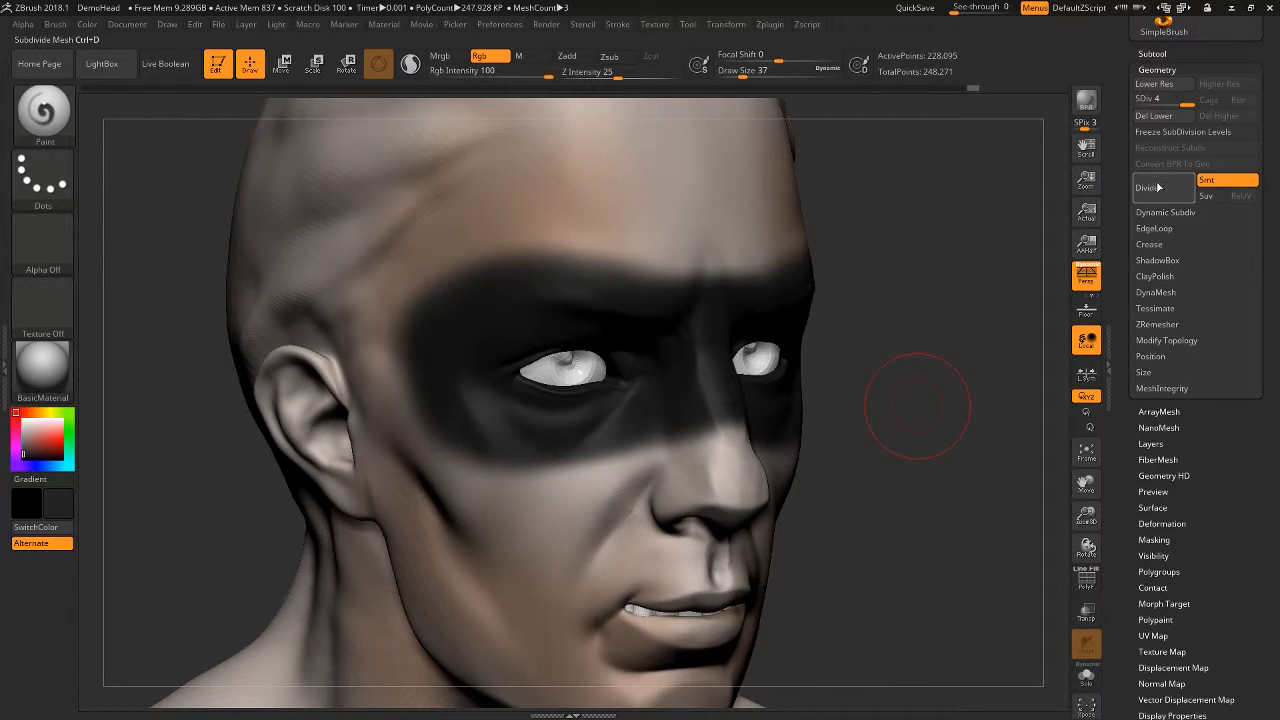
{"action": "left_click_drag", "start_coordinate": [1058, 276], "coordinate": [686, 243]}
{"action": "left_click_drag", "start_coordinate": [868, 160], "coordinate": [1002, 278], "text": "alt"}
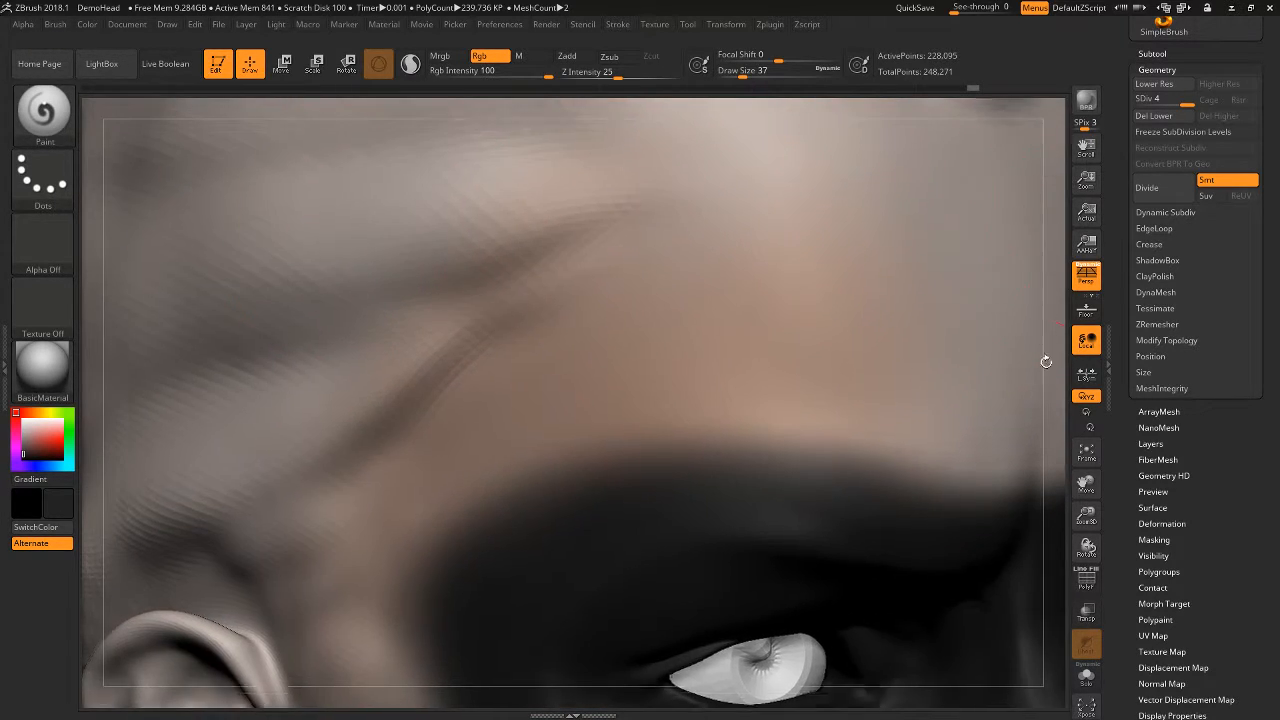
{"action": "key", "text": "ctrl+d"}
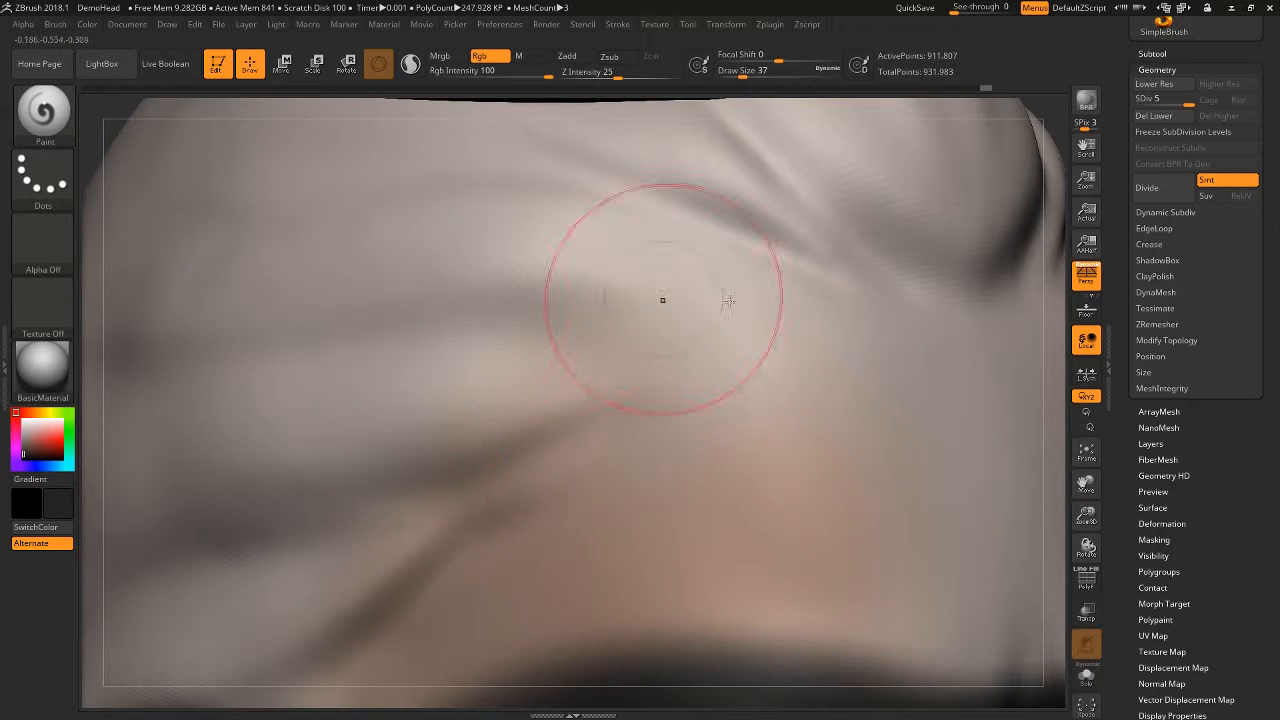
{"action": "mouse_move", "coordinate": [1050, 276]}
{"action": "left_mouse_down", "text": "alt"}
{"action": "mouse_move", "coordinate": [914, 543]}
{"action": "mouse_move", "coordinate": [892, 225]}
{"action": "left_mouse_up", "text": "alt"}
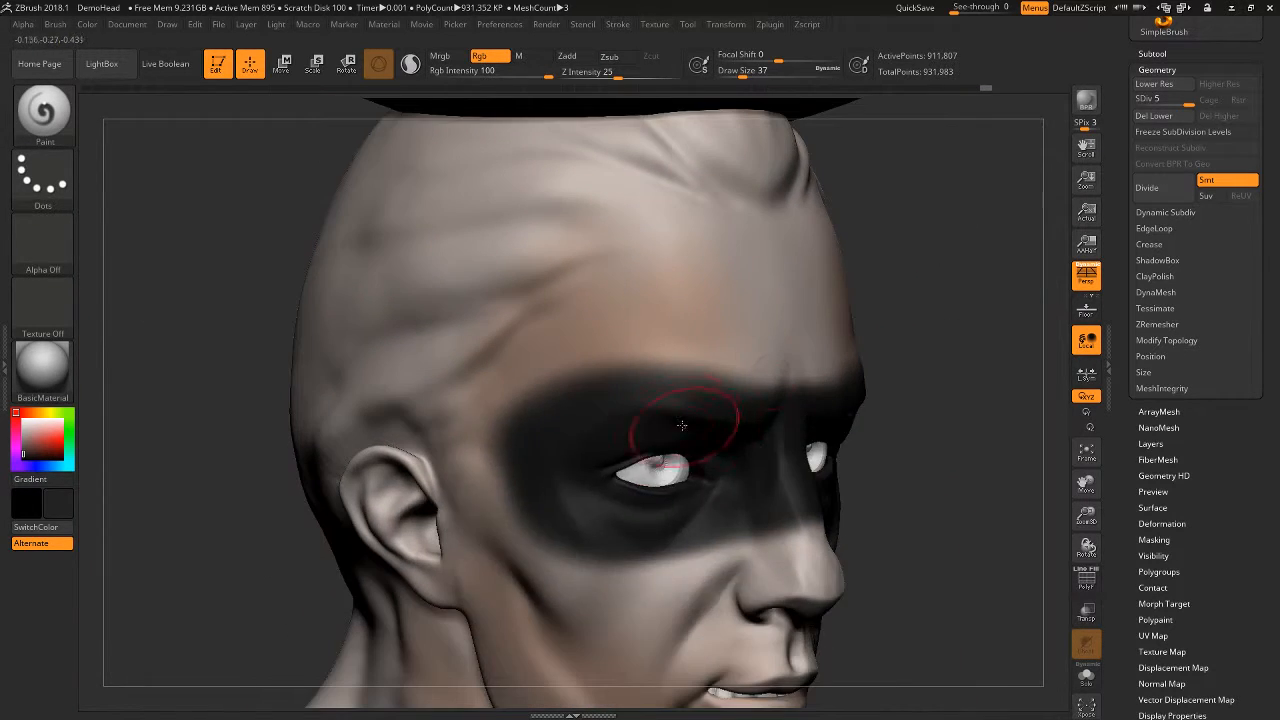
- Try outlining the upper edge of the black mask above the eye with a Draw Size of 7
{"action": "key", "text": "space"}
{"action": "left_click_drag", "start_coordinate": [687, 414], "coordinate": [664, 411]}
{"action": "left_click_drag", "start_coordinate": [592, 374], "coordinate": [752, 390]}
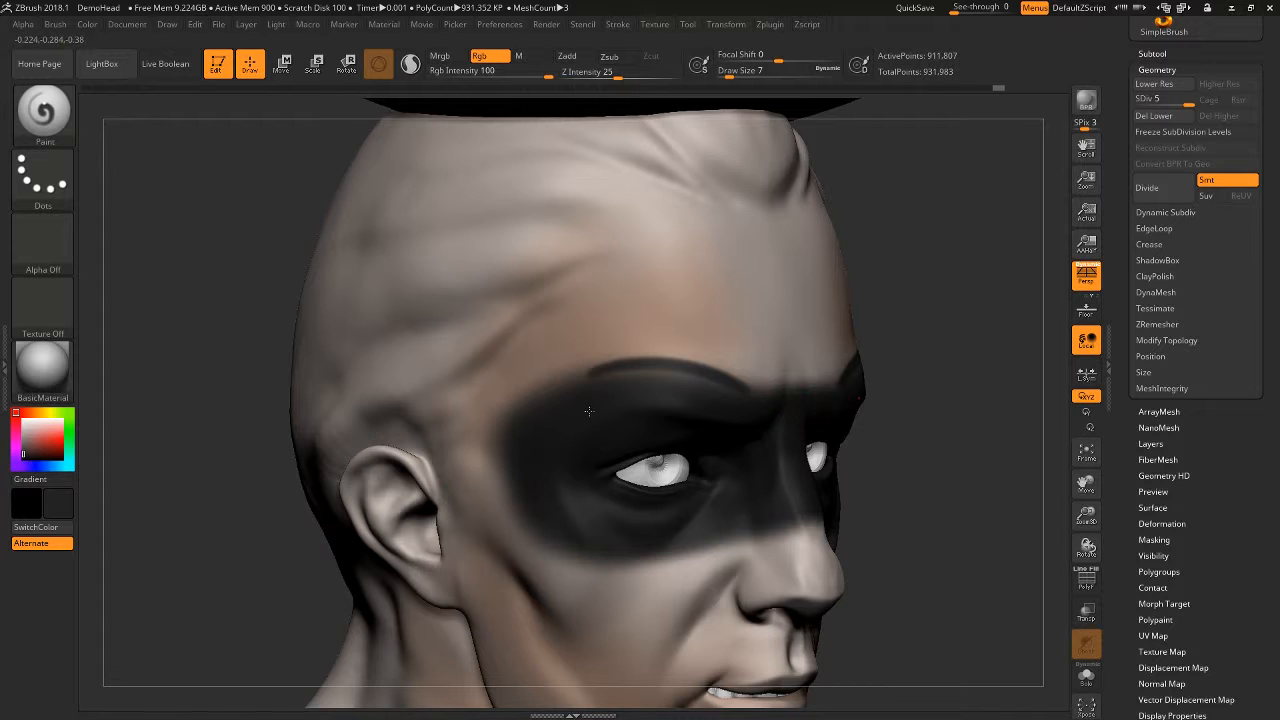
{"action": "mouse_move", "coordinate": [1011, 391]}
{"action": "left_mouse_down", "text": "alt"}
{"action": "mouse_move", "coordinate": [1009, 380]}
{"action": "mouse_move", "coordinate": [1000, 450]}
{"action": "left_mouse_up", "text": "alt"}
{"action": "key", "text": "ctrl+z"}
- Set the Draw Size to 18 and sharpen the upper and lower edges of the black eye mask
{"action": "mouse_move", "coordinate": [482, 452]}
{"action": "left_mouse_down"}
{"action": "mouse_move", "coordinate": [604, 381]}
{"action": "mouse_move", "coordinate": [530, 405]}
{"action": "mouse_move", "coordinate": [576, 391]}
{"action": "left_mouse_up"}
{"action": "key", "text": "space"}
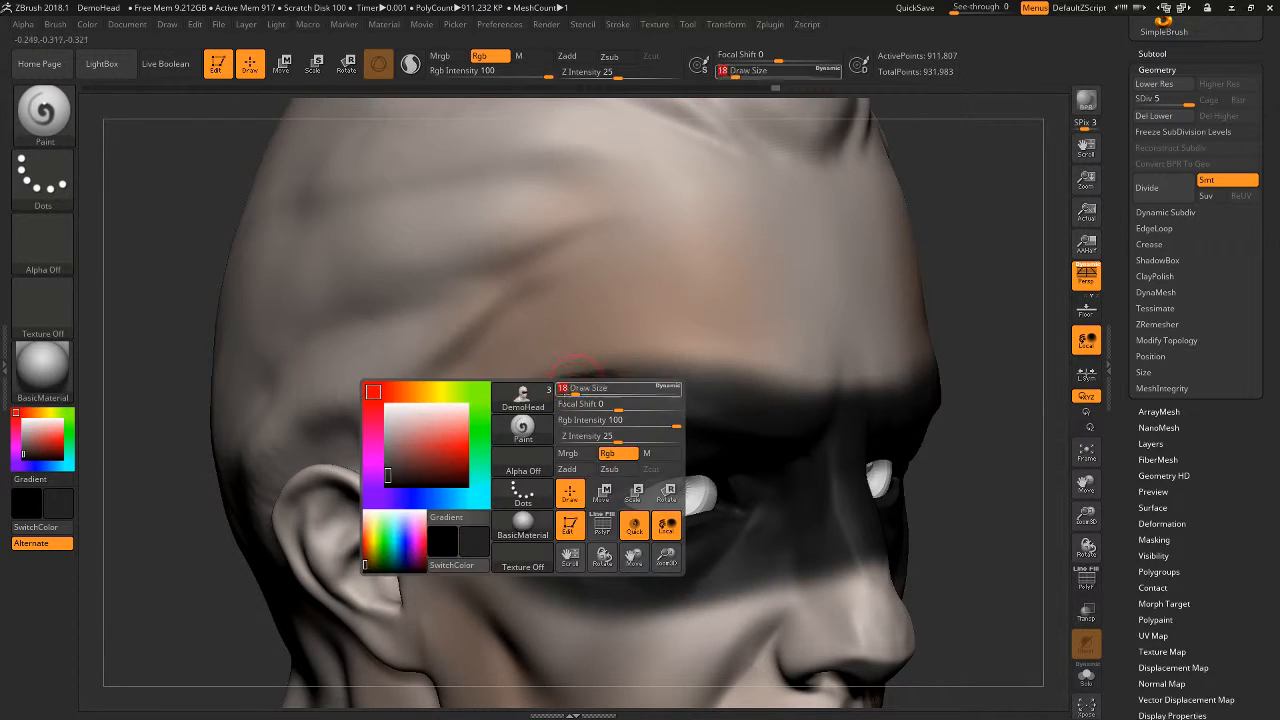
{"action": "mouse_move", "coordinate": [510, 424]}
{"action": "left_mouse_down"}
{"action": "mouse_move", "coordinate": [668, 391]}
{"action": "mouse_move", "coordinate": [765, 388]}
{"action": "mouse_move", "coordinate": [842, 410]}
{"action": "left_mouse_up"}
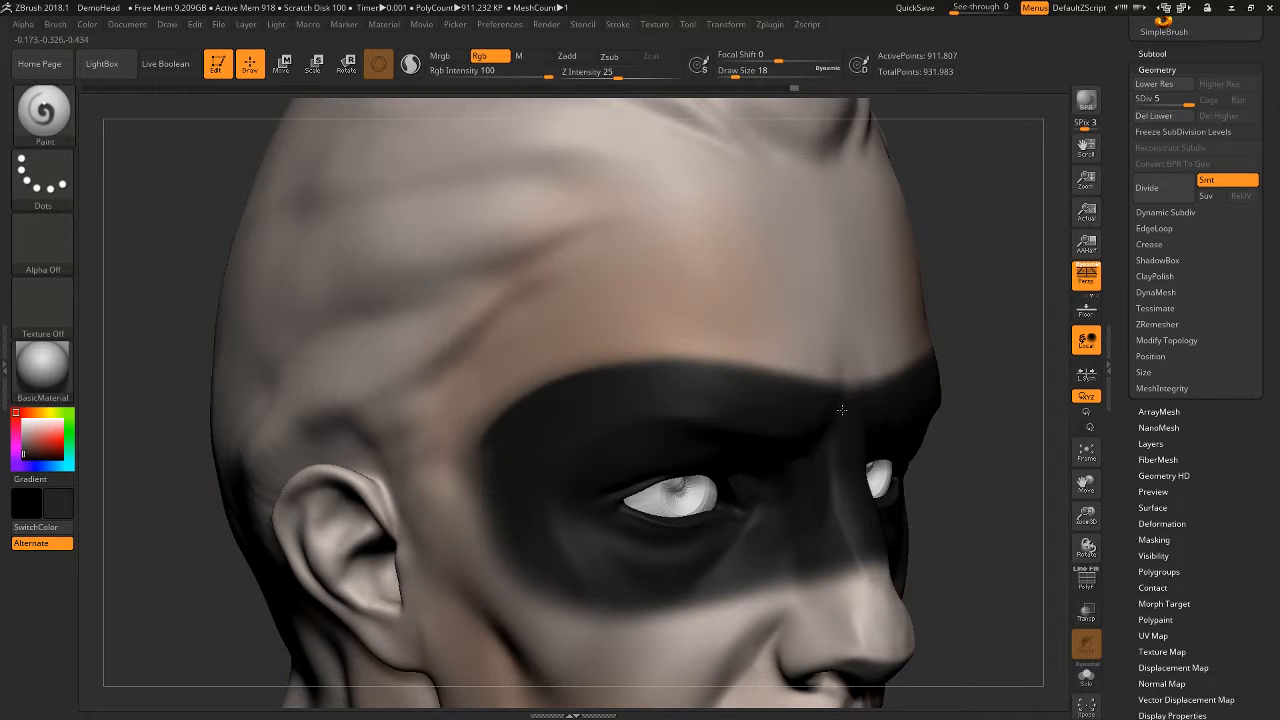
{"action": "left_click_drag", "start_coordinate": [495, 445], "coordinate": [511, 467]}
{"action": "mouse_move", "coordinate": [528, 596]}
{"action": "left_mouse_down"}
{"action": "mouse_move", "coordinate": [815, 596]}
{"action": "mouse_move", "coordinate": [903, 559]}
{"action": "left_mouse_up"}
{"action": "left_click_drag", "start_coordinate": [1055, 509], "coordinate": [722, 390], "text": "alt"}
{"action": "left_click_drag", "start_coordinate": [867, 266], "coordinate": [850, 250]}
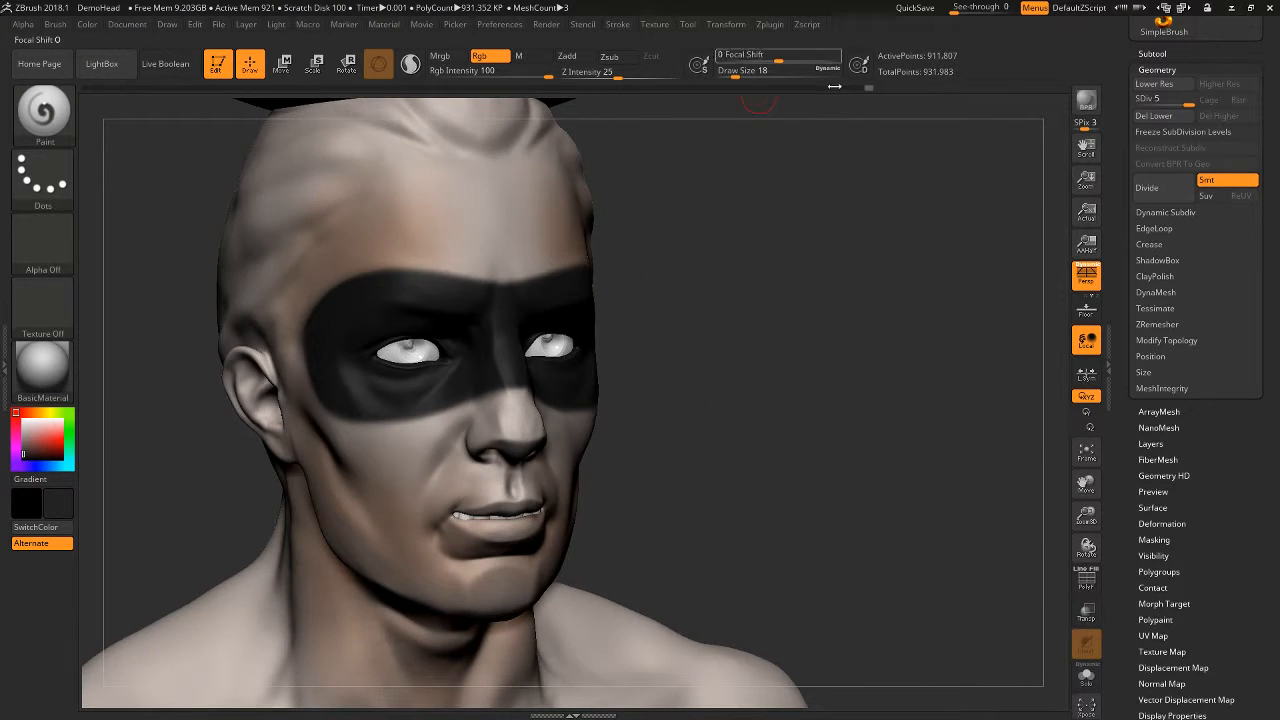
{"action": "mouse_move", "coordinate": [763, 289]}
{"action": "left_mouse_down", "text": "alt"}
{"action": "mouse_move", "coordinate": [794, 290]}
{"action": "mouse_move", "coordinate": [731, 303]}
{"action": "mouse_move", "coordinate": [750, 294]}
{"action": "left_mouse_up", "text": "alt"}
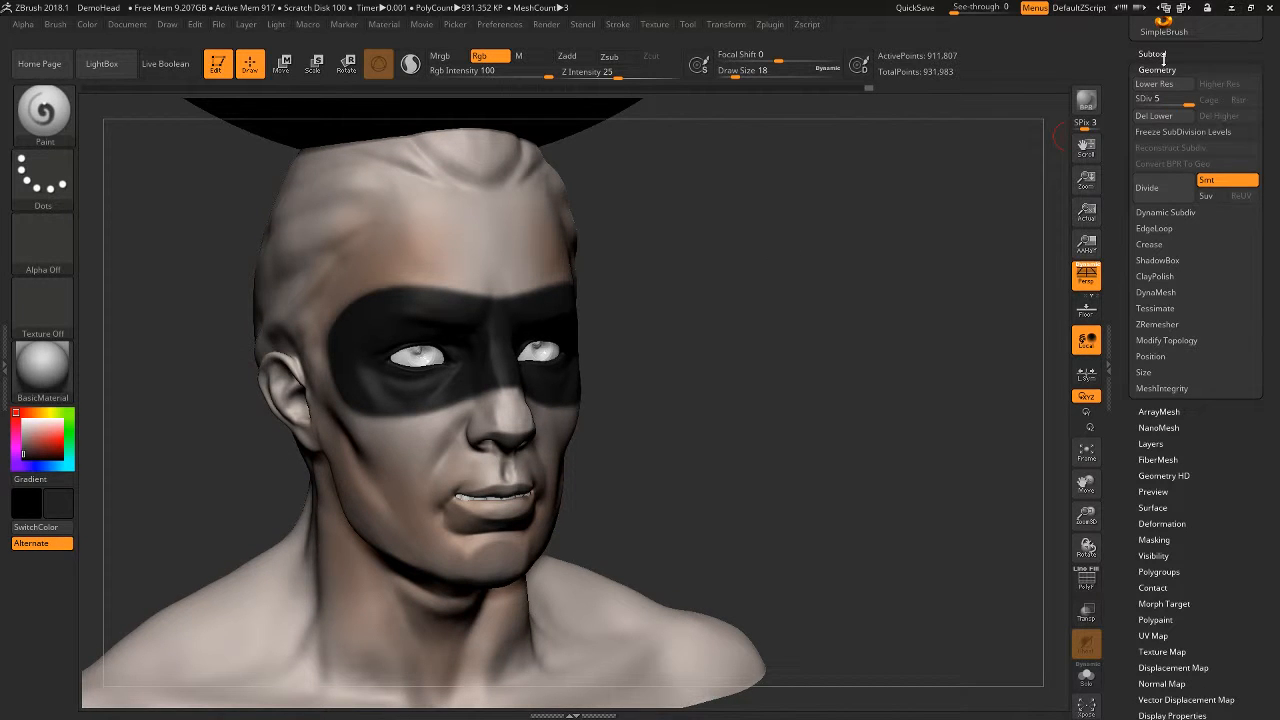
- Sample skin colours from the side of the head and set the Paint brush to Alpha 08 with Draw Size 112
{"action": "left_click_drag", "start_coordinate": [852, 429], "coordinate": [877, 389]}
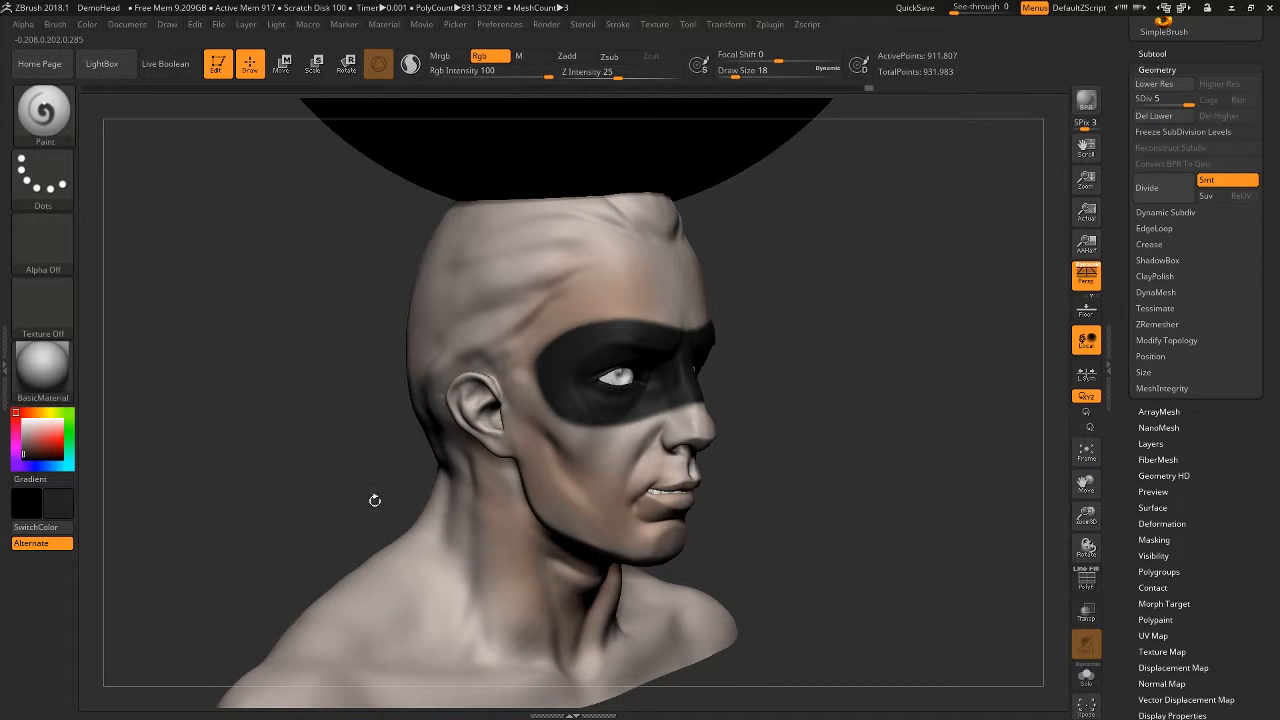
{"action": "key", "text": "c"}
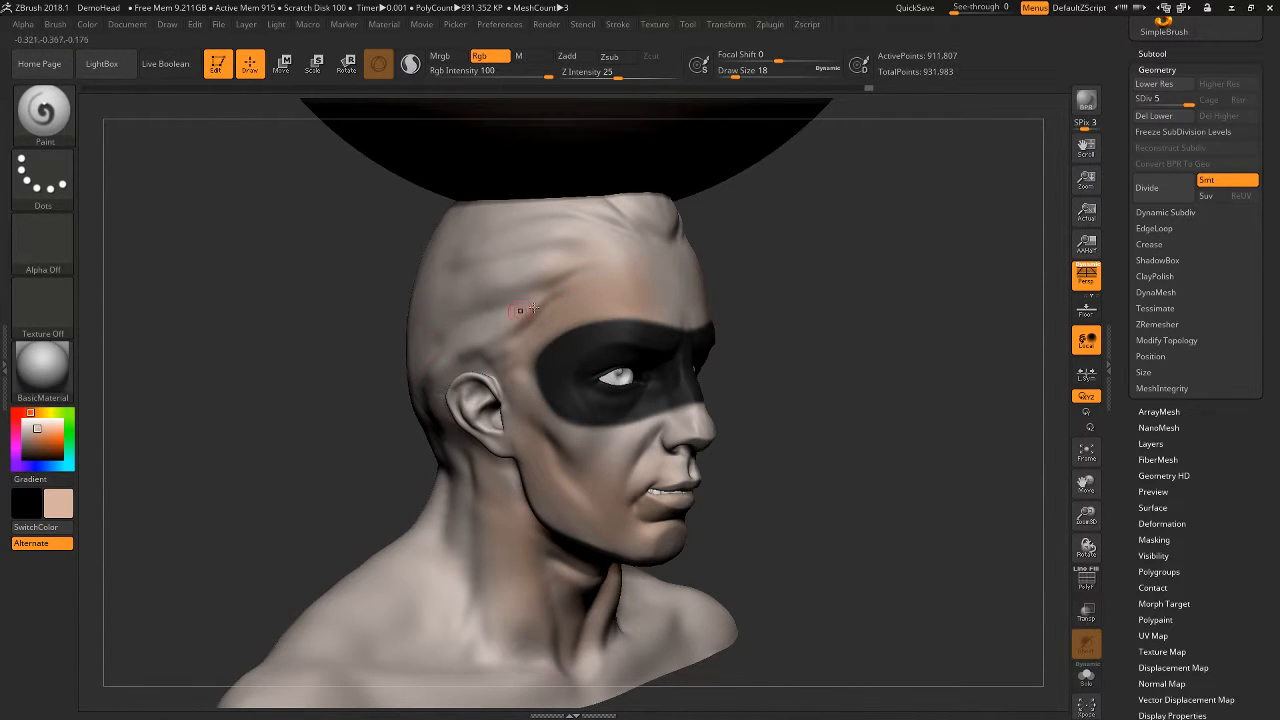
{"action": "key", "text": "c"}
{"action": "left_click", "coordinate": [43, 242]}
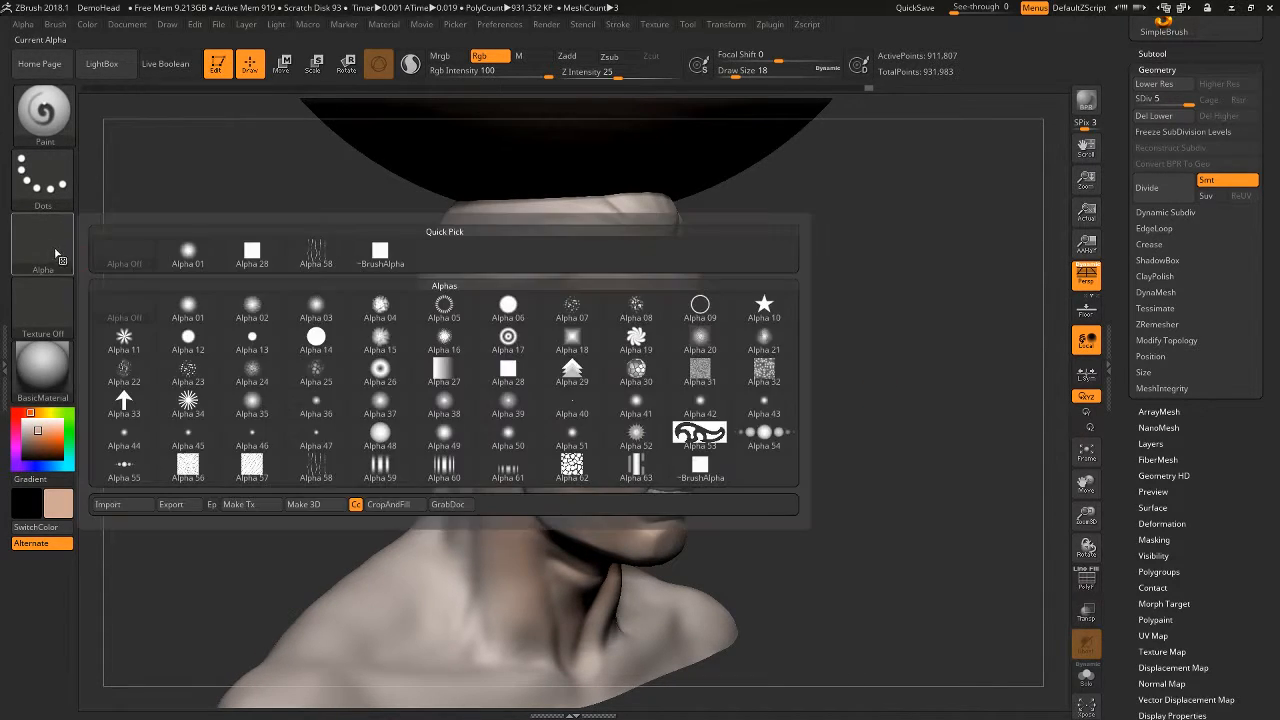
{"action": "left_click", "coordinate": [636, 304]}
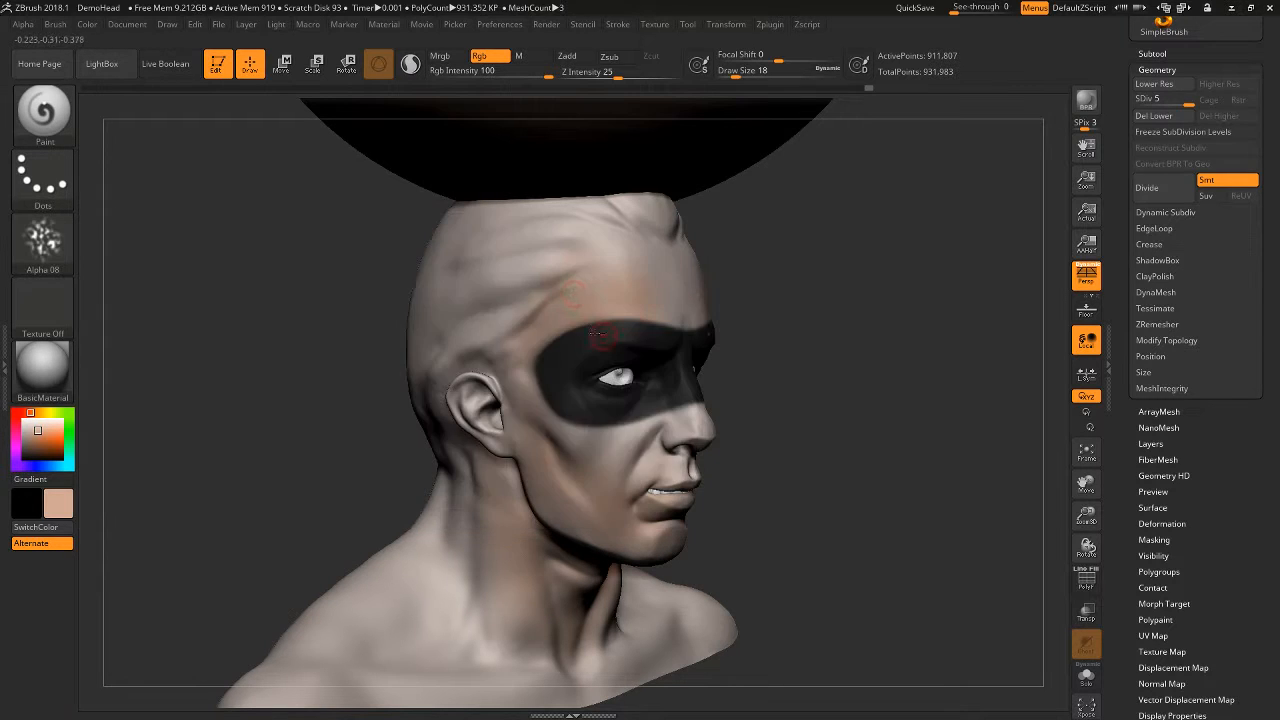
{"action": "key", "text": "space"}
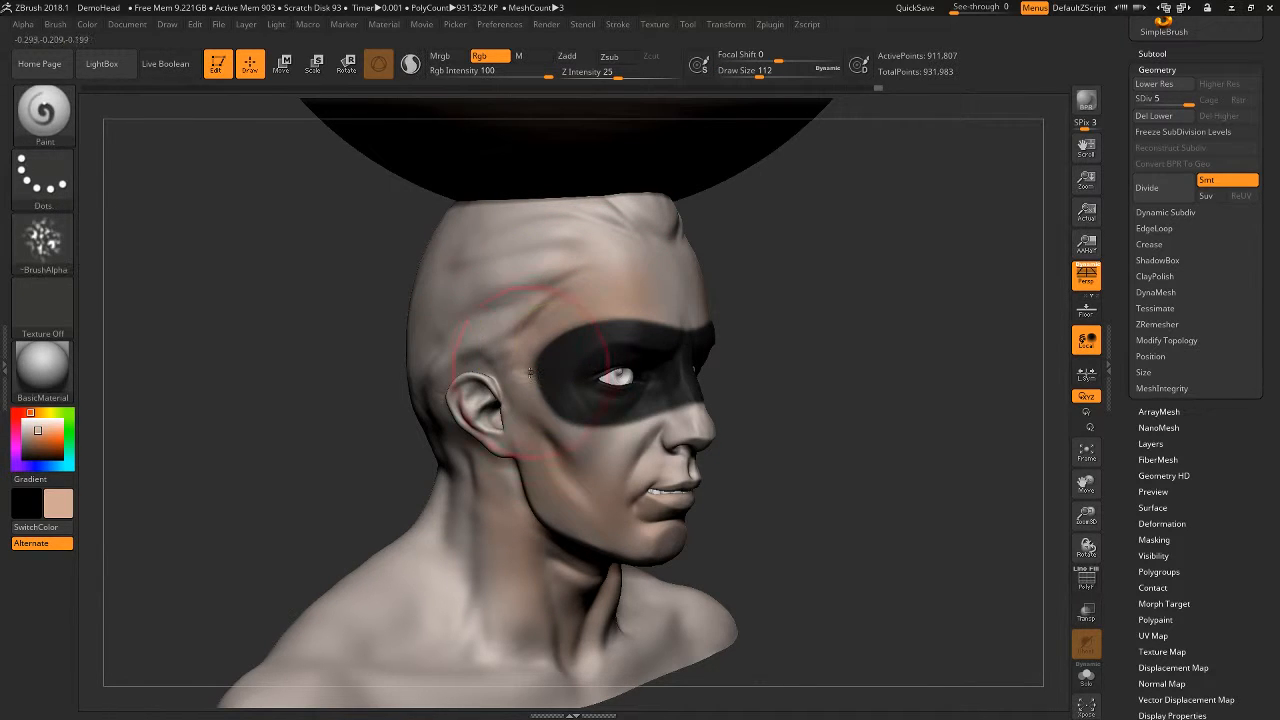
- Sample the mask's black and paint mottled texture over the temple, cheek and forehead with the alpha
{"action": "key", "text": "c"}
{"action": "left_click_drag", "start_coordinate": [522, 260], "coordinate": [575, 292]}
{"action": "key", "text": "ctrl+z"}
{"action": "left_click_drag", "start_coordinate": [500, 280], "coordinate": [584, 303]}
{"action": "mouse_move", "coordinate": [543, 392]}
{"action": "left_mouse_down"}
{"action": "mouse_move", "coordinate": [598, 462]}
{"action": "mouse_move", "coordinate": [604, 438]}
{"action": "mouse_move", "coordinate": [526, 372]}
{"action": "mouse_move", "coordinate": [535, 318]}
{"action": "left_mouse_up"}
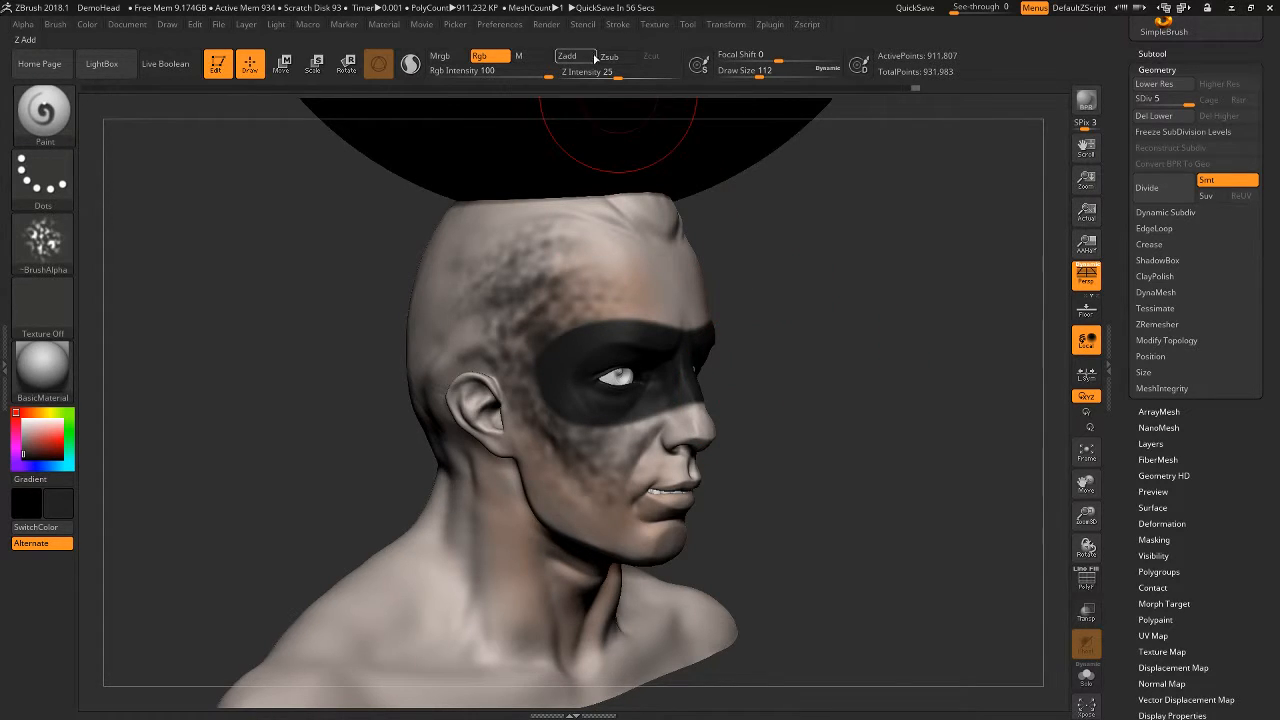
{"action": "mouse_move", "coordinate": [841, 407]}
{"action": "left_mouse_down", "text": "alt"}
{"action": "mouse_move", "coordinate": [851, 417]}
{"action": "mouse_move", "coordinate": [846, 402]}
{"action": "left_mouse_up", "text": "alt"}
{"action": "mouse_move", "coordinate": [570, 322]}
{"action": "left_mouse_down"}
{"action": "mouse_move", "coordinate": [665, 318]}
{"action": "mouse_move", "coordinate": [598, 314]}
{"action": "left_mouse_up"}
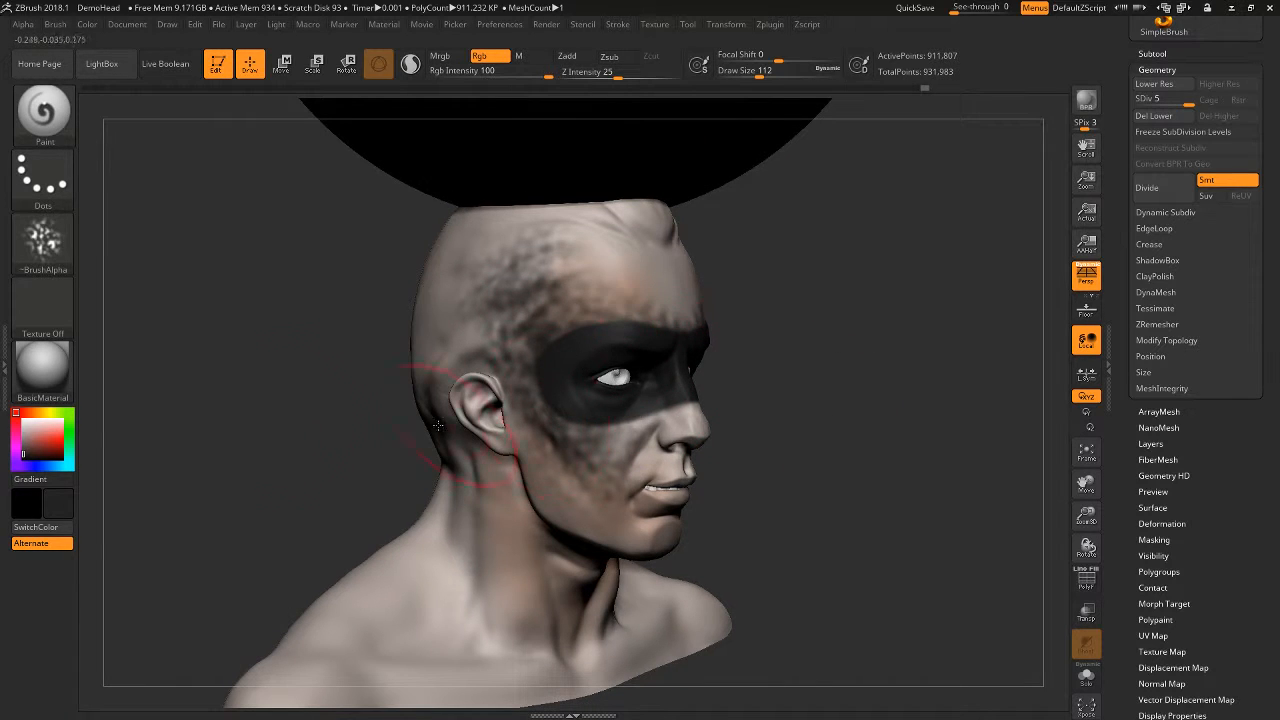
- Change the brush stroke to DragRect and stamp black spots on the neck, shoulders and jaw
{"action": "left_click", "coordinate": [43, 176]}
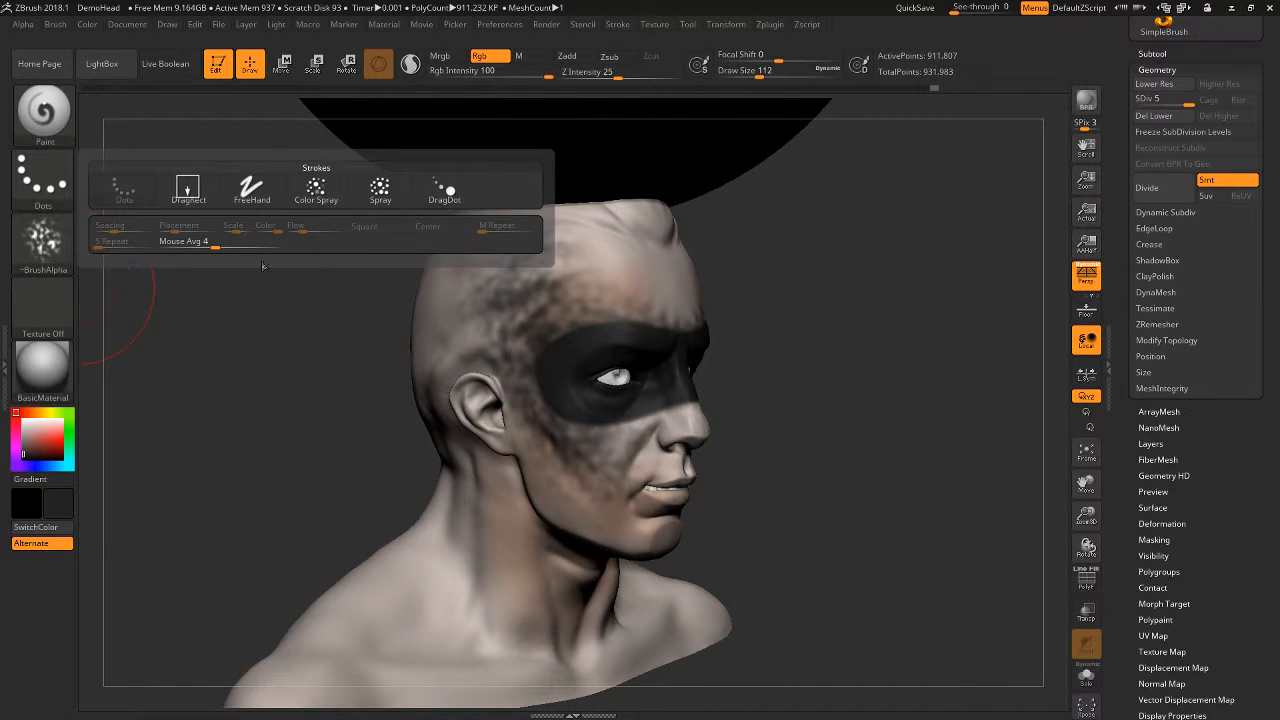
{"action": "left_click", "coordinate": [188, 188]}
{"action": "left_click", "coordinate": [42, 176]}
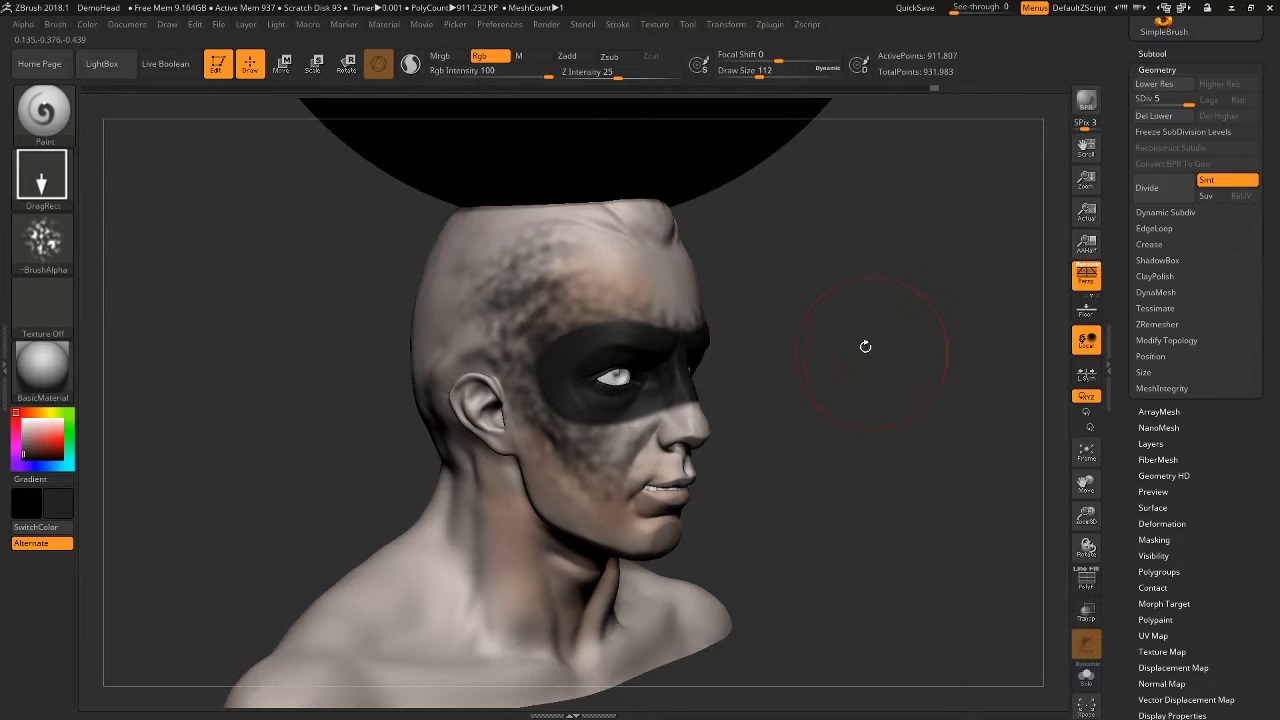
{"action": "mouse_move", "coordinate": [866, 346]}
{"action": "left_mouse_down"}
{"action": "mouse_move", "coordinate": [857, 320]}
{"action": "mouse_move", "coordinate": [750, 345]}
{"action": "mouse_move", "coordinate": [815, 438]}
{"action": "left_mouse_up"}
{"action": "left_click_drag", "start_coordinate": [815, 438], "coordinate": [824, 270], "text": "alt"}
{"action": "left_click_drag", "start_coordinate": [473, 414], "coordinate": [592, 444]}
{"action": "left_click_drag", "start_coordinate": [858, 414], "coordinate": [814, 401]}
{"action": "left_click_drag", "start_coordinate": [814, 401], "coordinate": [768, 408], "text": "alt"}
{"action": "left_click_drag", "start_coordinate": [513, 534], "coordinate": [597, 476]}
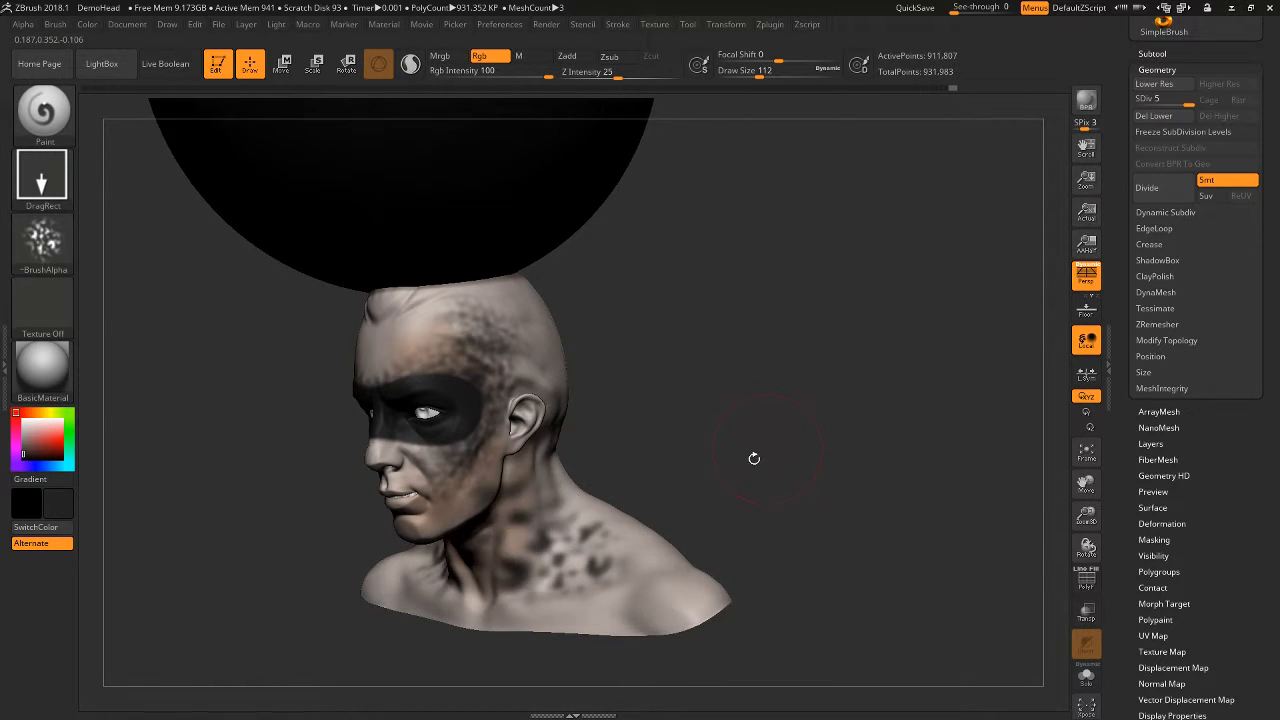
{"action": "mouse_move", "coordinate": [709, 417]}
{"action": "left_mouse_down"}
{"action": "mouse_move", "coordinate": [751, 409]}
{"action": "mouse_move", "coordinate": [713, 415]}
{"action": "left_mouse_up"}
{"action": "left_click_drag", "start_coordinate": [538, 449], "coordinate": [546, 447]}
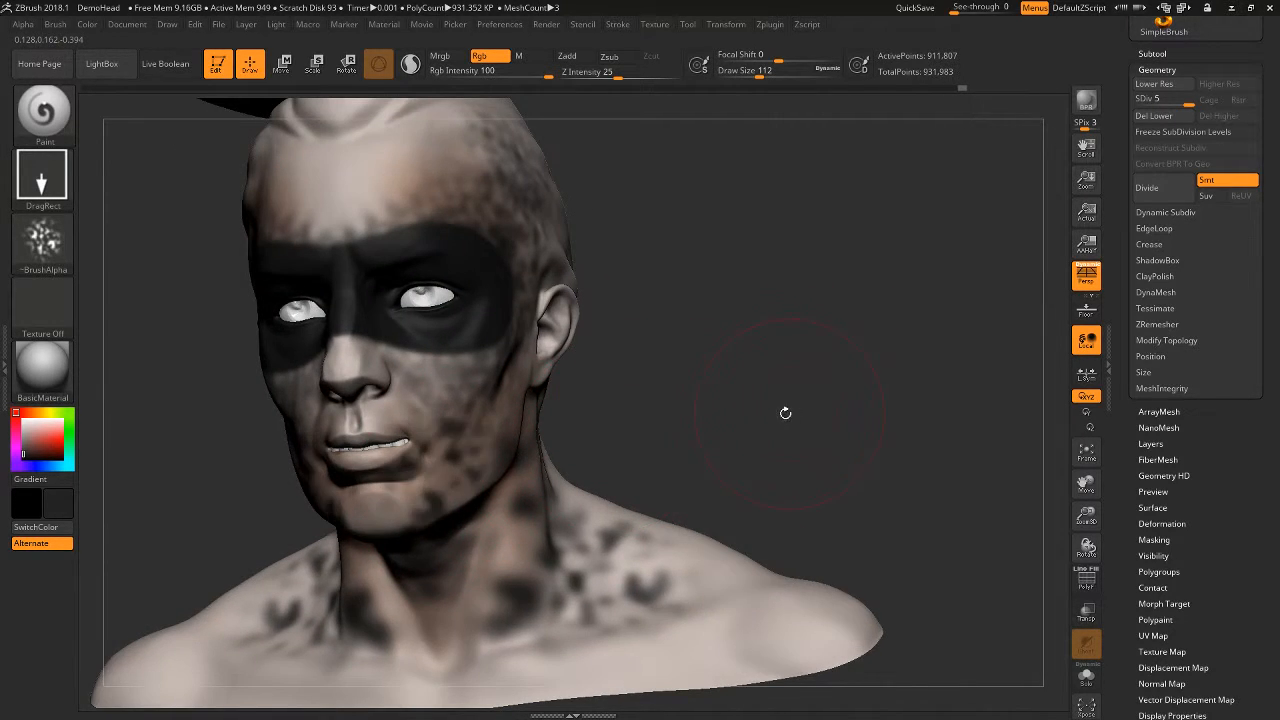
- Undo a trial stamp and place a black spotted DragRect stamp on the upper side of the scalp
{"action": "left_click_drag", "start_coordinate": [785, 413], "coordinate": [830, 390], "text": "alt"}
{"action": "left_click_drag", "start_coordinate": [466, 311], "coordinate": [512, 325]}
{"action": "left_click_drag", "start_coordinate": [817, 357], "coordinate": [760, 412], "text": "alt"}
{"action": "key", "text": "ctrl+z"}
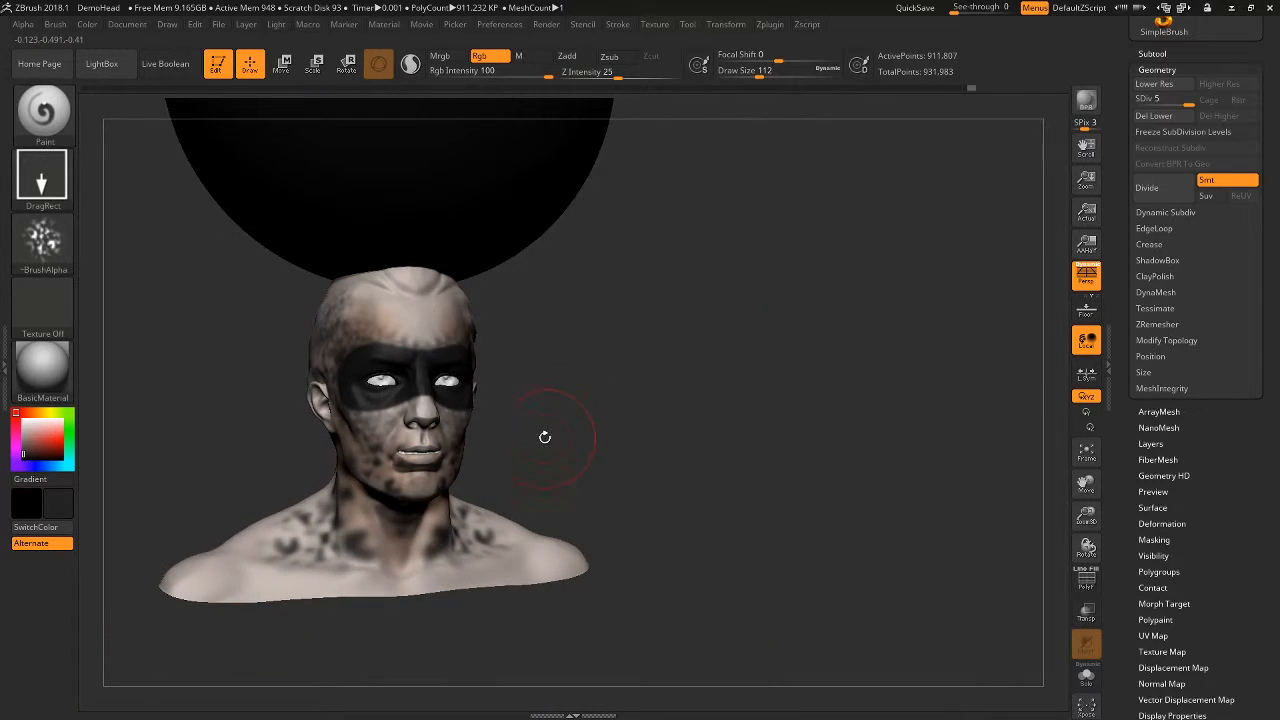
{"action": "left_click_drag", "start_coordinate": [573, 432], "coordinate": [743, 415], "text": "alt"}
{"action": "left_click_drag", "start_coordinate": [510, 294], "coordinate": [579, 279]}
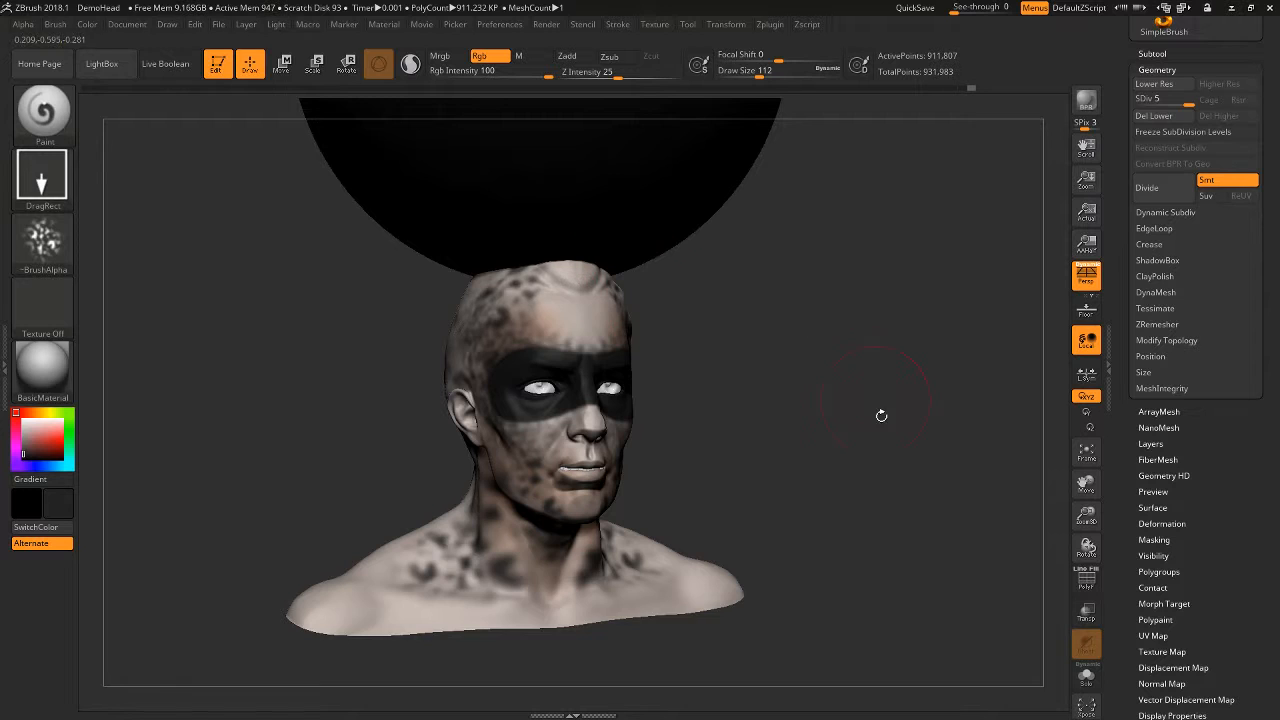
{"action": "left_click_drag", "start_coordinate": [883, 414], "coordinate": [781, 403]}
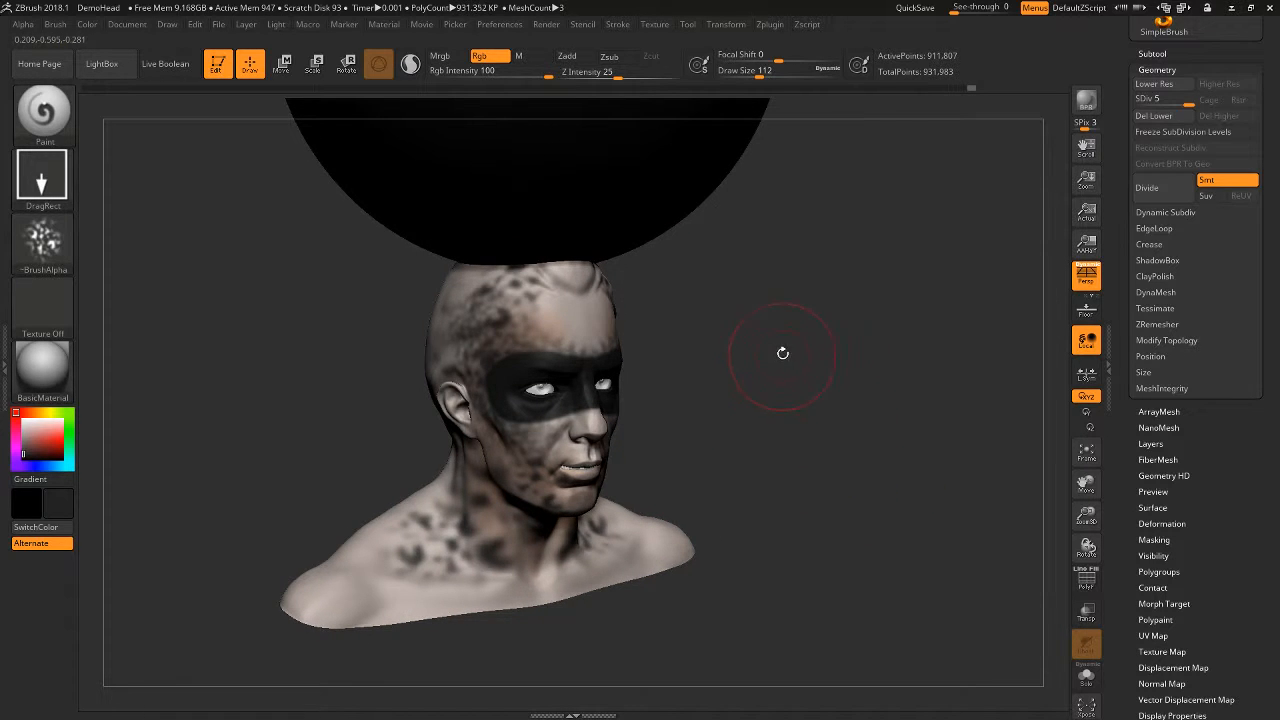
{"action": "left_click_drag", "start_coordinate": [796, 506], "coordinate": [869, 396], "text": "alt"}
{"action": "scroll", "coordinate": [1248, 463], "scroll_direction": "up", "scroll_amount": 2}
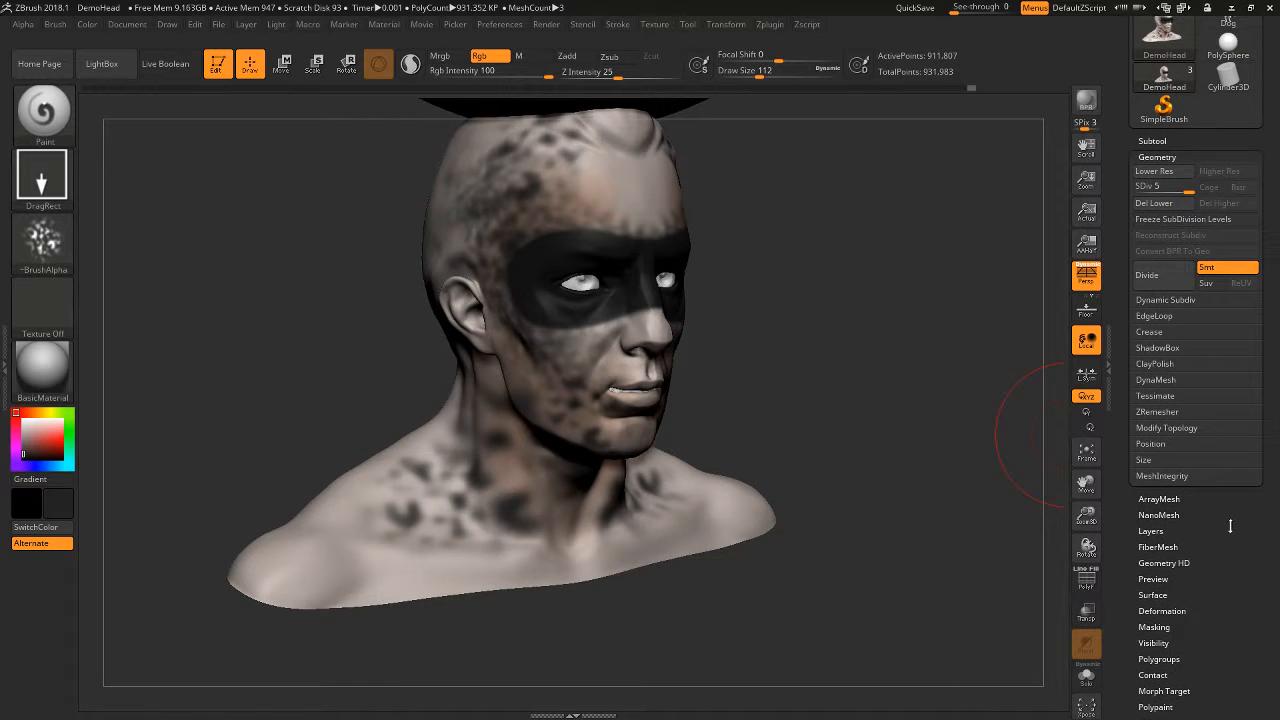
- Set the main colour to white and fill the whole DemoHead bust with it to cover the spotted paint
{"action": "left_click_drag", "start_coordinate": [791, 371], "coordinate": [857, 433]}
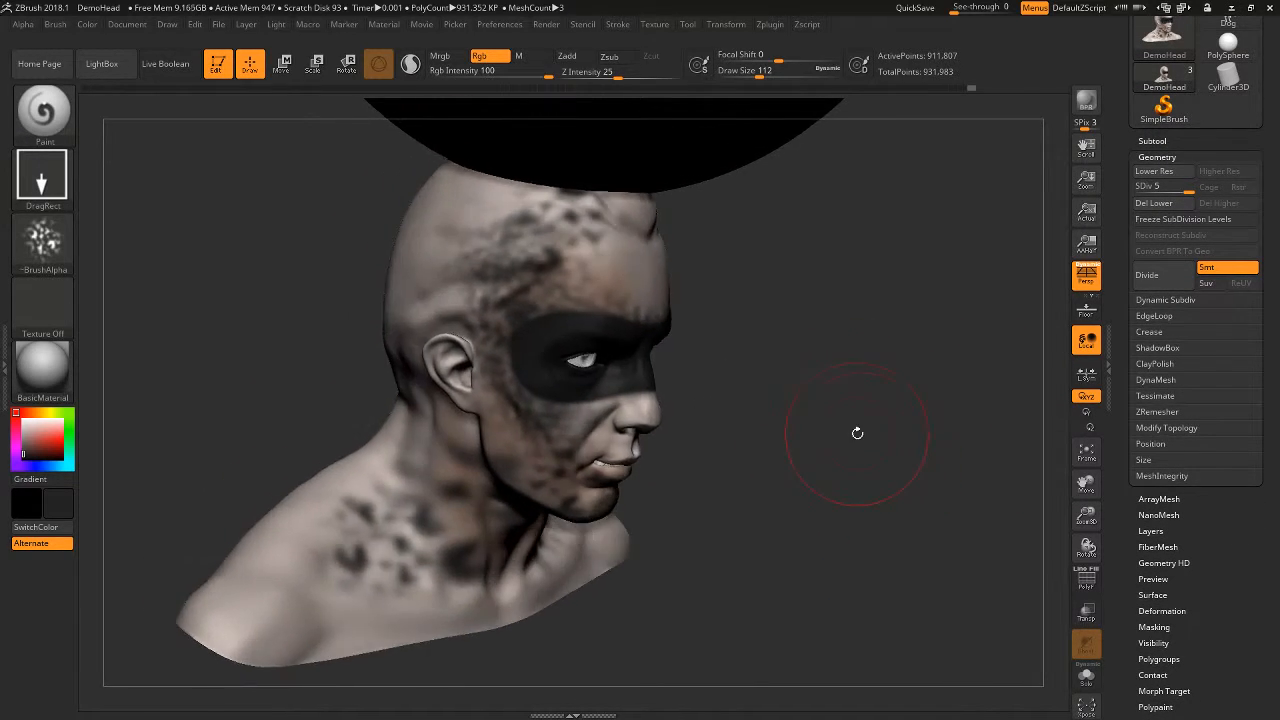
{"action": "left_click_drag", "start_coordinate": [864, 507], "coordinate": [858, 493]}
{"action": "left_click_drag", "start_coordinate": [954, 504], "coordinate": [947, 501]}
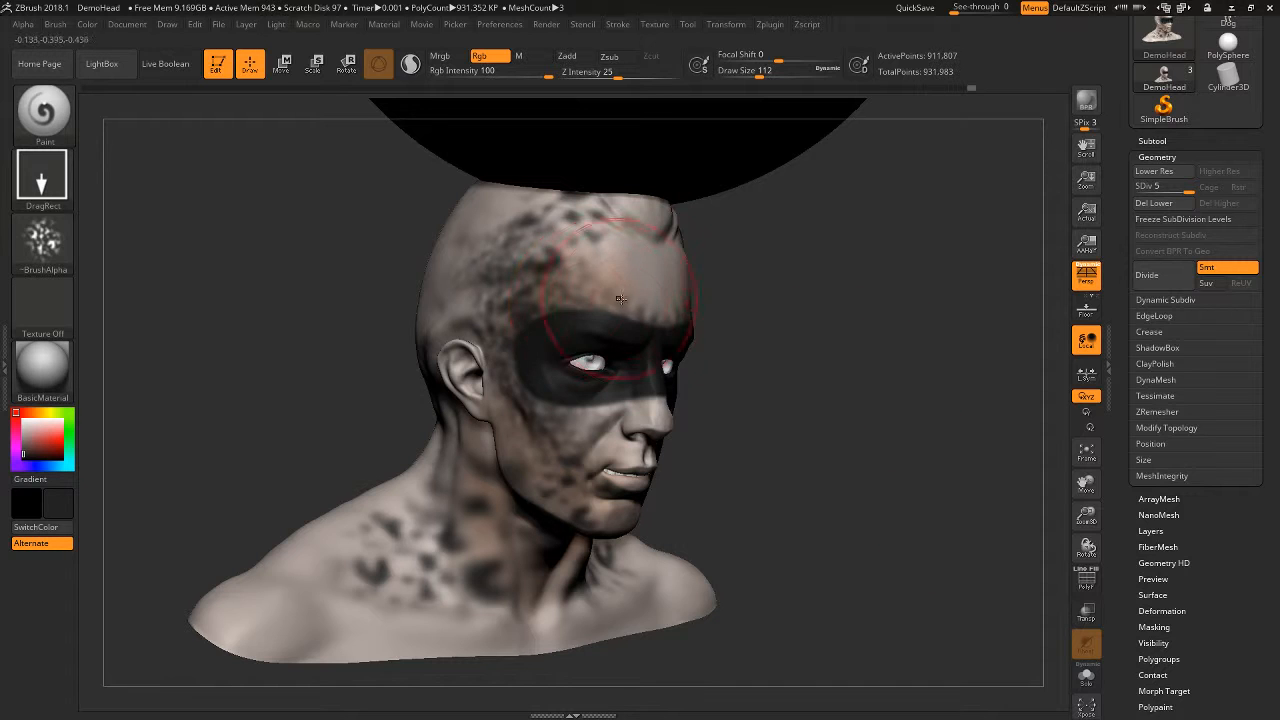
{"action": "left_click_drag", "start_coordinate": [46, 446], "coordinate": [20, 416]}
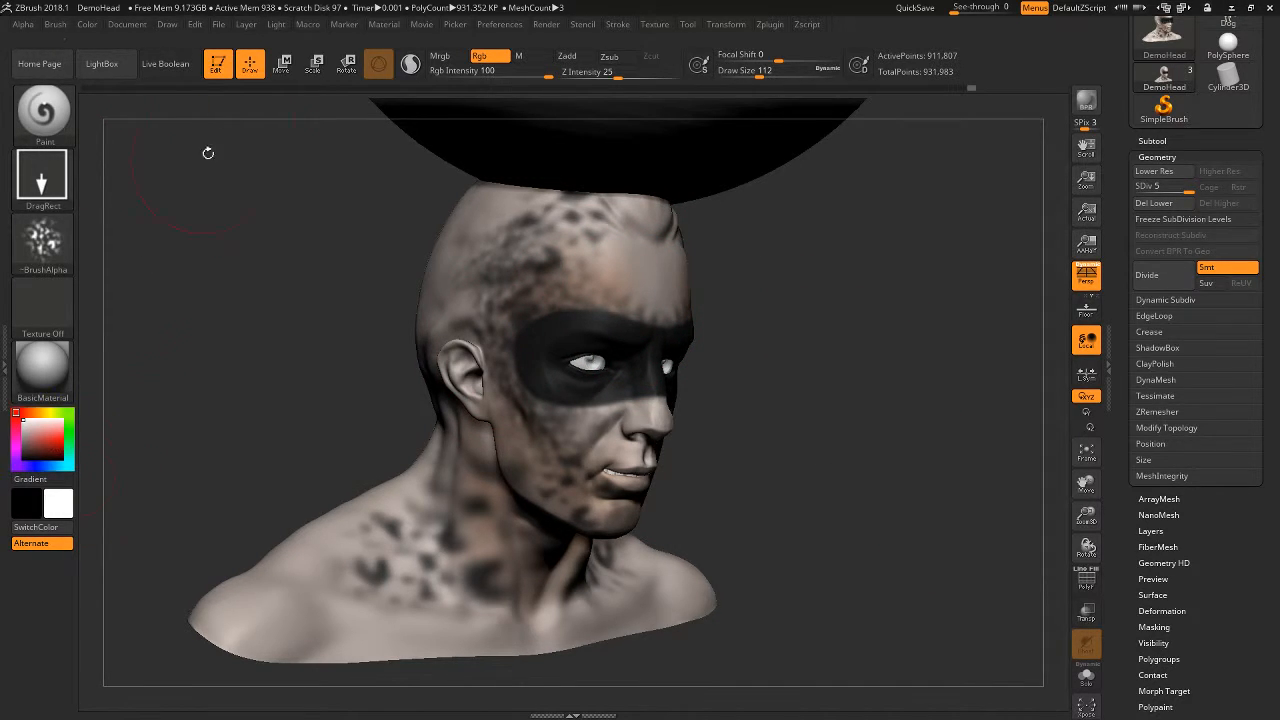
{"action": "left_click", "coordinate": [168, 25]}
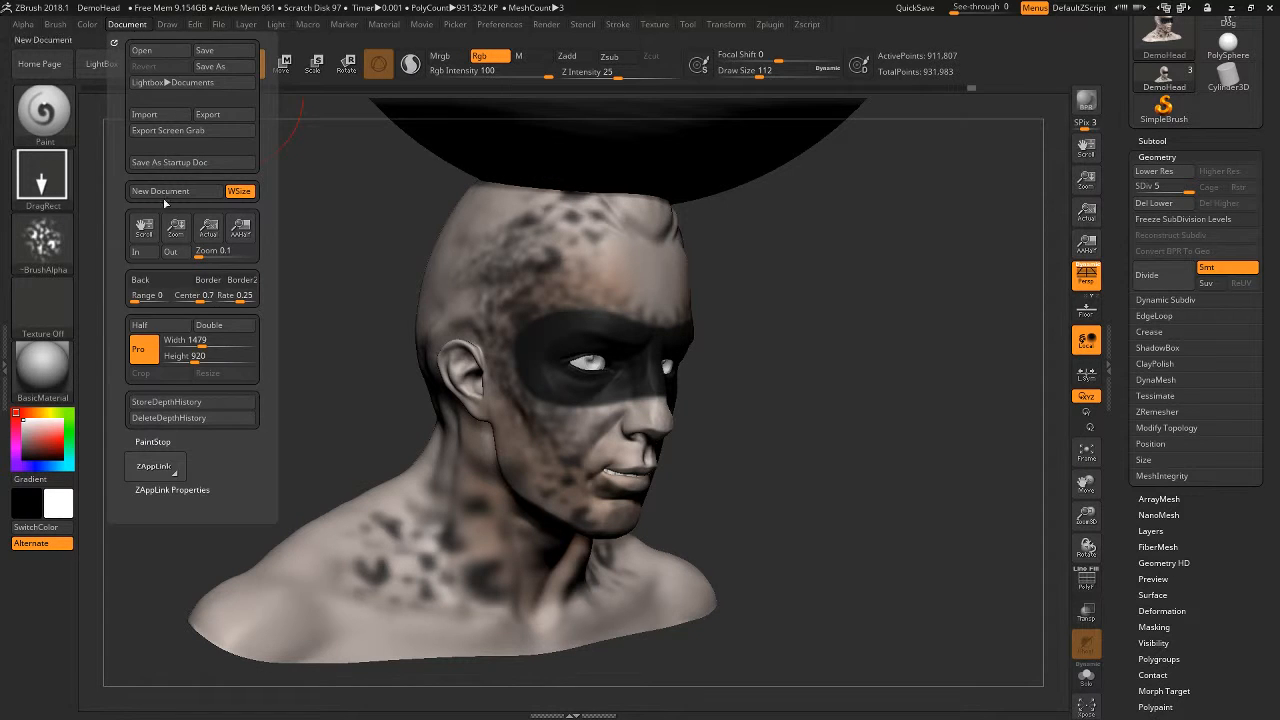
{"action": "left_click", "coordinate": [168, 27]}
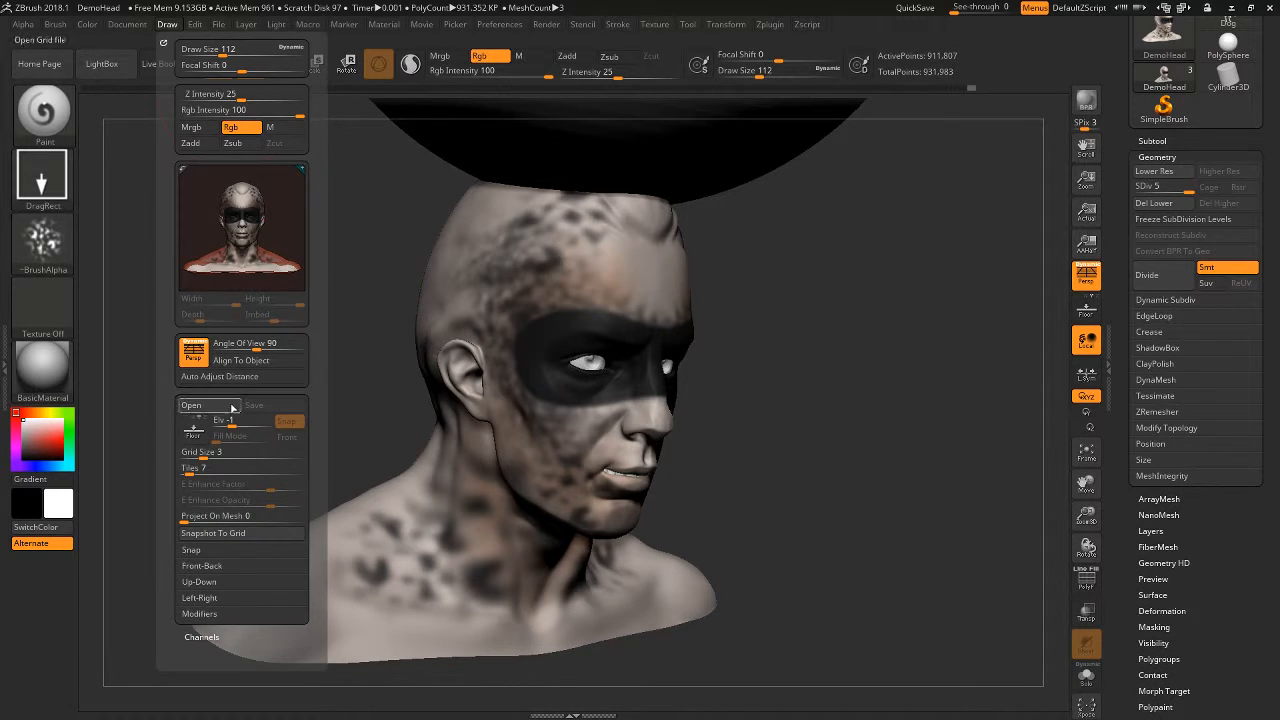
{"action": "left_click", "coordinate": [88, 25]}
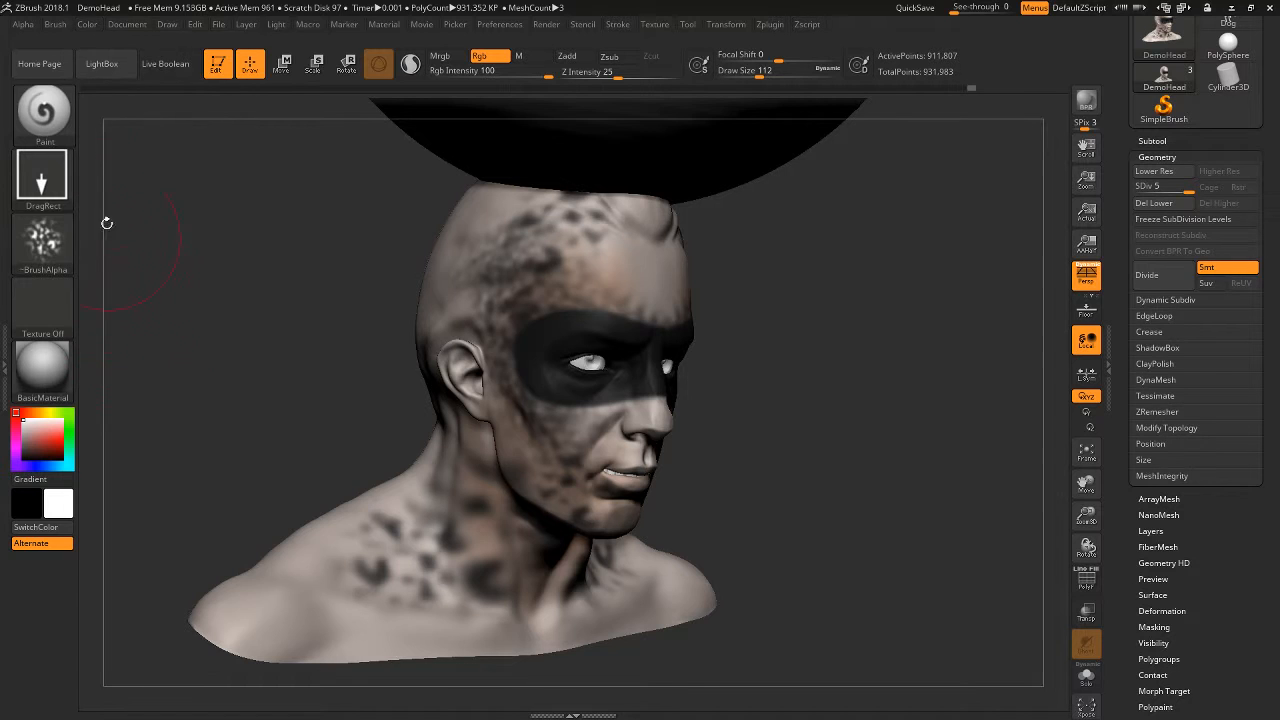
{"action": "left_click", "coordinate": [92, 27]}
{"action": "left_click", "coordinate": [128, 310]}
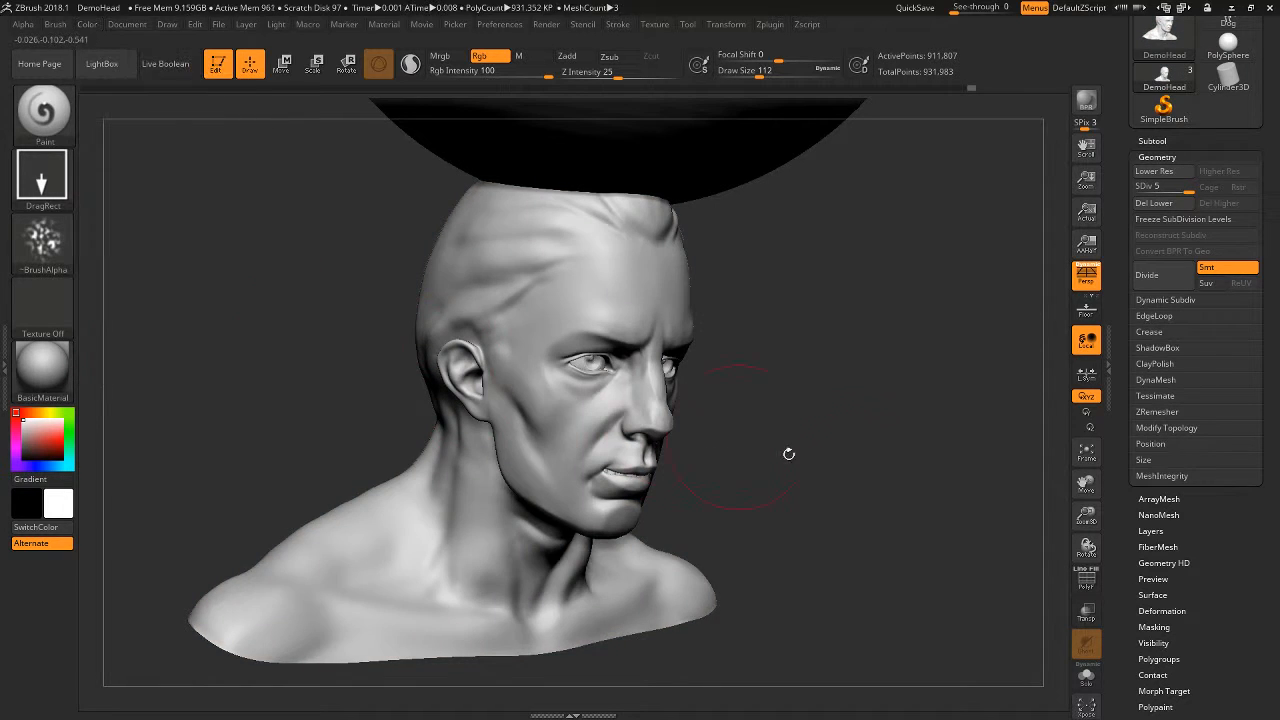
- Expand the Masking settings for the DemoHead tool
{"action": "mouse_move", "coordinate": [789, 453]}
{"action": "left_mouse_down"}
{"action": "mouse_move", "coordinate": [851, 492]}
{"action": "mouse_move", "coordinate": [923, 503]}
{"action": "left_mouse_up"}
{"action": "scroll", "coordinate": [1240, 60], "scroll_direction": "down", "scroll_amount": 1}
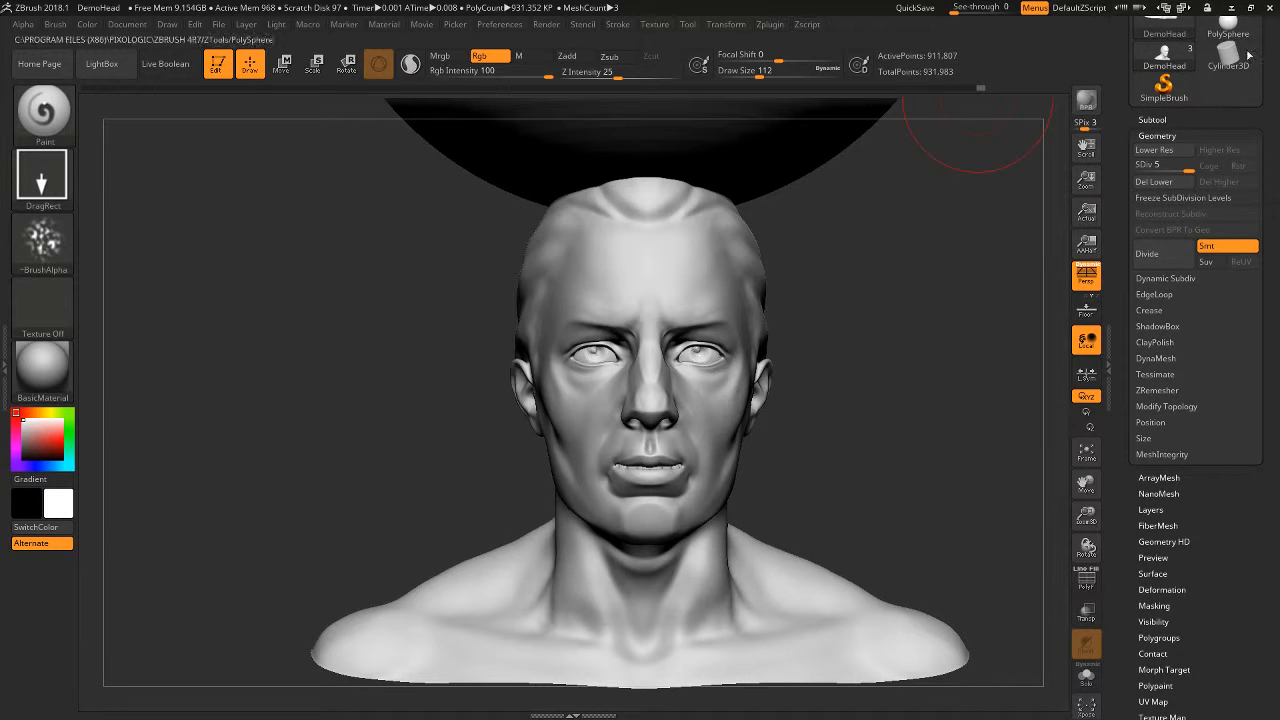
{"action": "scroll", "coordinate": [1176, 460], "scroll_direction": "down", "scroll_amount": 5}
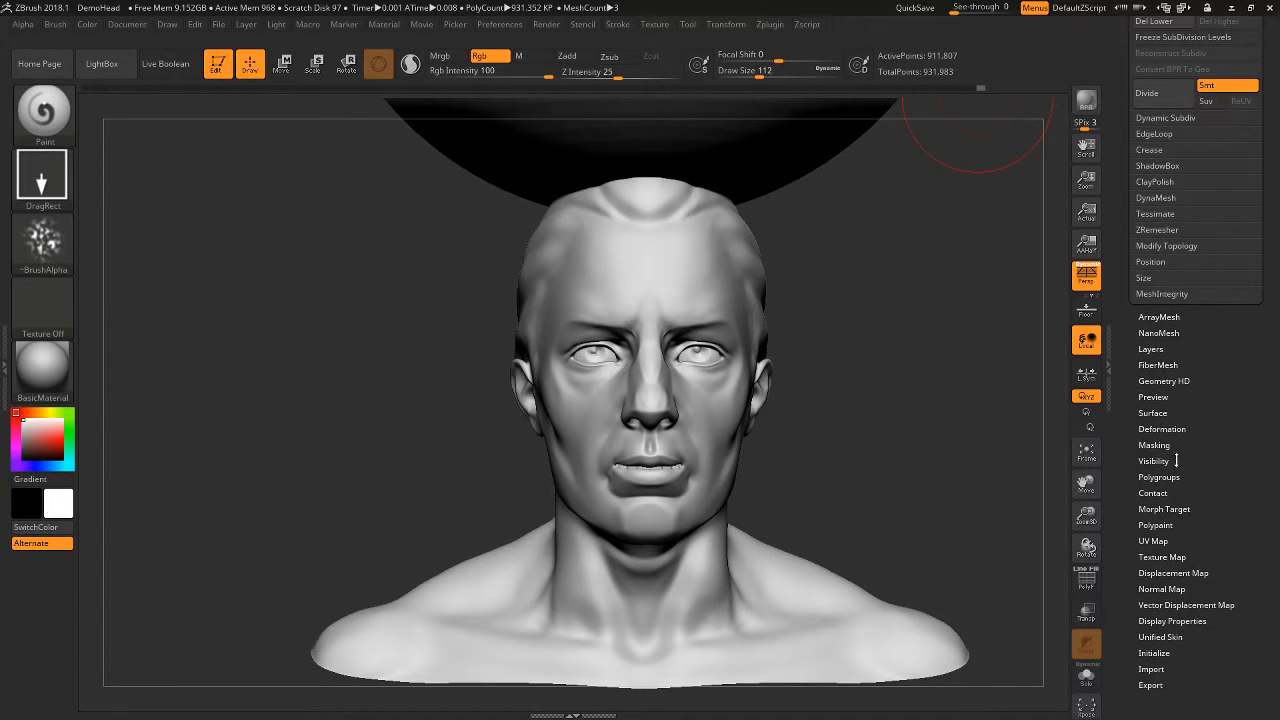
{"action": "left_click", "coordinate": [1162, 444]}
{"action": "left_click_drag", "start_coordinate": [872, 462], "coordinate": [940, 431]}
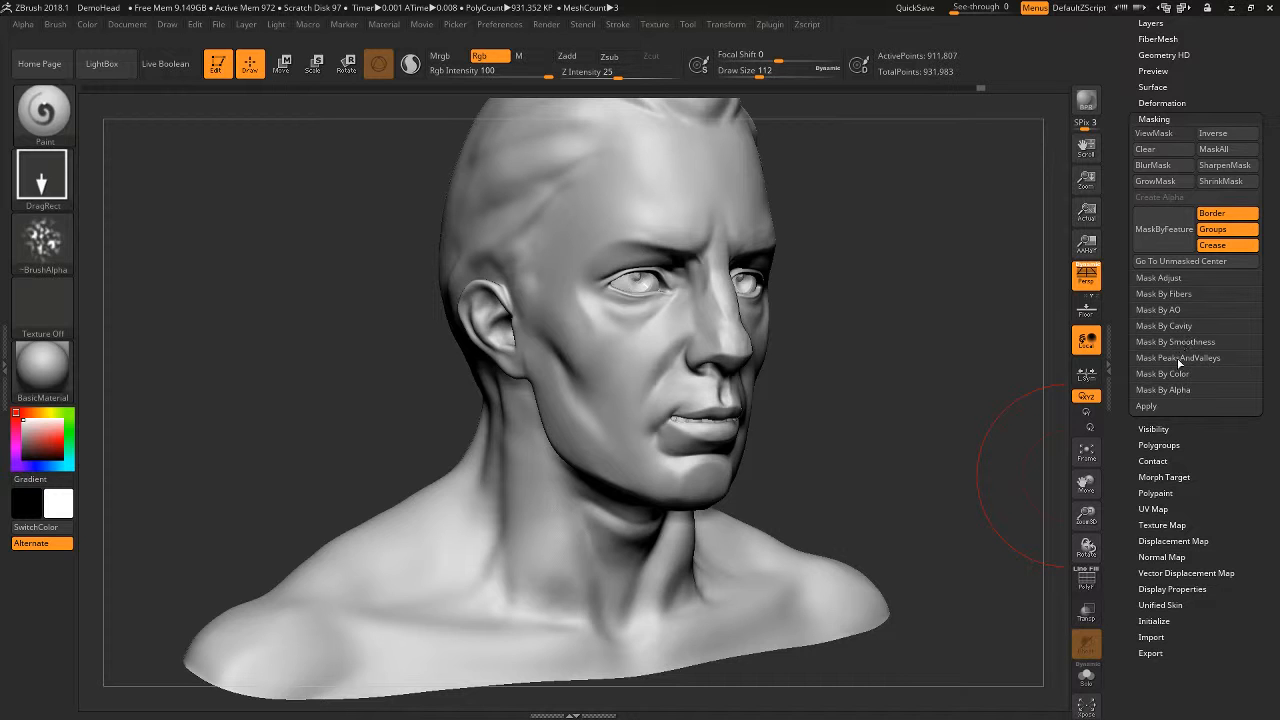
{"action": "mouse_move", "coordinate": [882, 497]}
{"action": "left_mouse_down"}
{"action": "mouse_move", "coordinate": [865, 461]}
{"action": "mouse_move", "coordinate": [934, 449]}
{"action": "mouse_move", "coordinate": [925, 459]}
{"action": "left_mouse_up"}
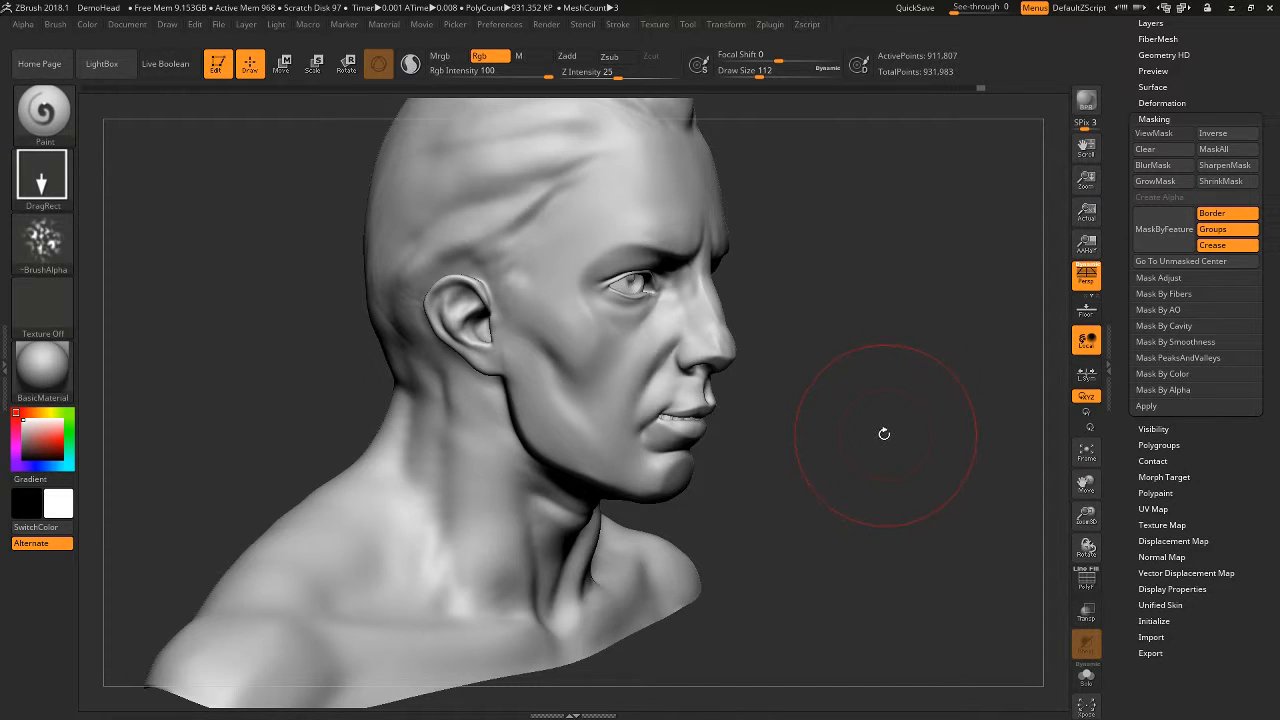
- Select the DamStandard brush, try a groove across the temple at Draw Size 25, and undo it
{"action": "key", "text": "b"}
{"action": "key", "text": "d"}
{"action": "key", "text": "s"}
{"action": "key", "text": "space"}
{"action": "mouse_move", "coordinate": [623, 220]}
{"action": "left_mouse_down"}
{"action": "mouse_move", "coordinate": [600, 219]}
{"action": "mouse_move", "coordinate": [669, 147]}
{"action": "left_mouse_up"}
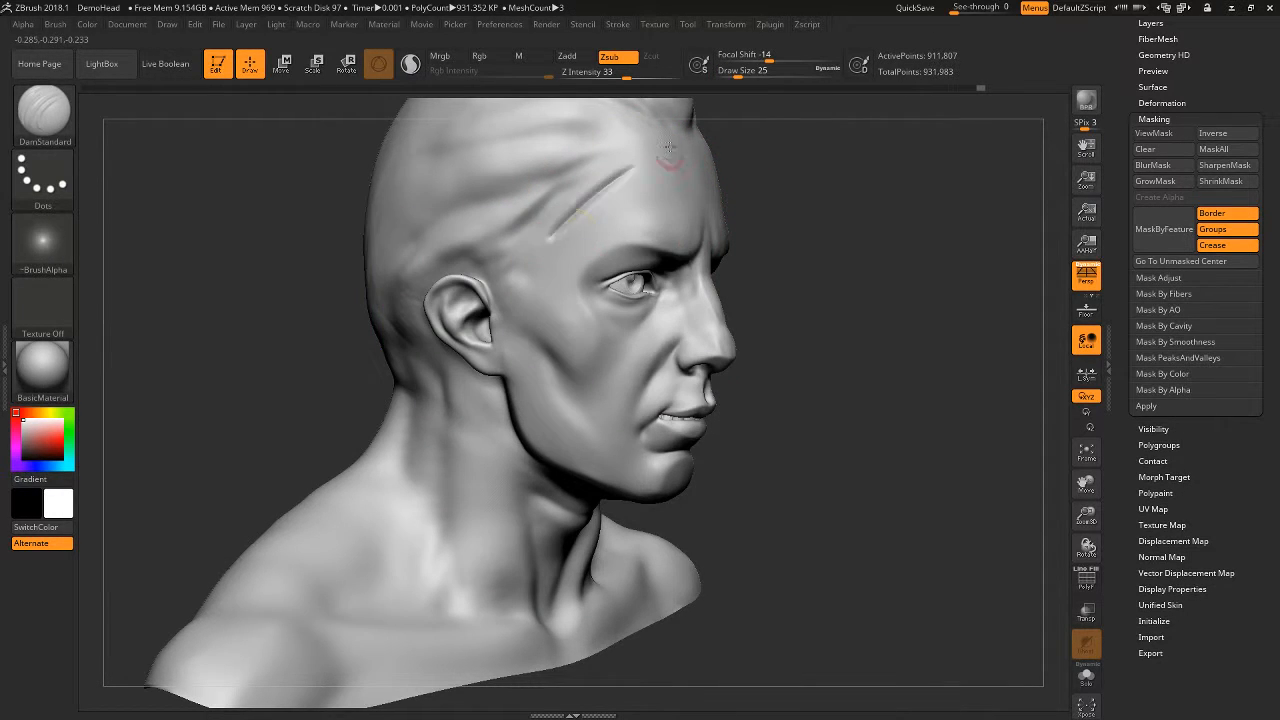
{"action": "key", "text": "ctrl+z"}
- Set Draw Size to 7 and carve fine parallel lines on the temple, in front of the ear and down the forehead
{"action": "key", "text": "space"}
{"action": "left_click_drag", "start_coordinate": [567, 220], "coordinate": [629, 191]}
{"action": "left_click_drag", "start_coordinate": [571, 354], "coordinate": [550, 276]}
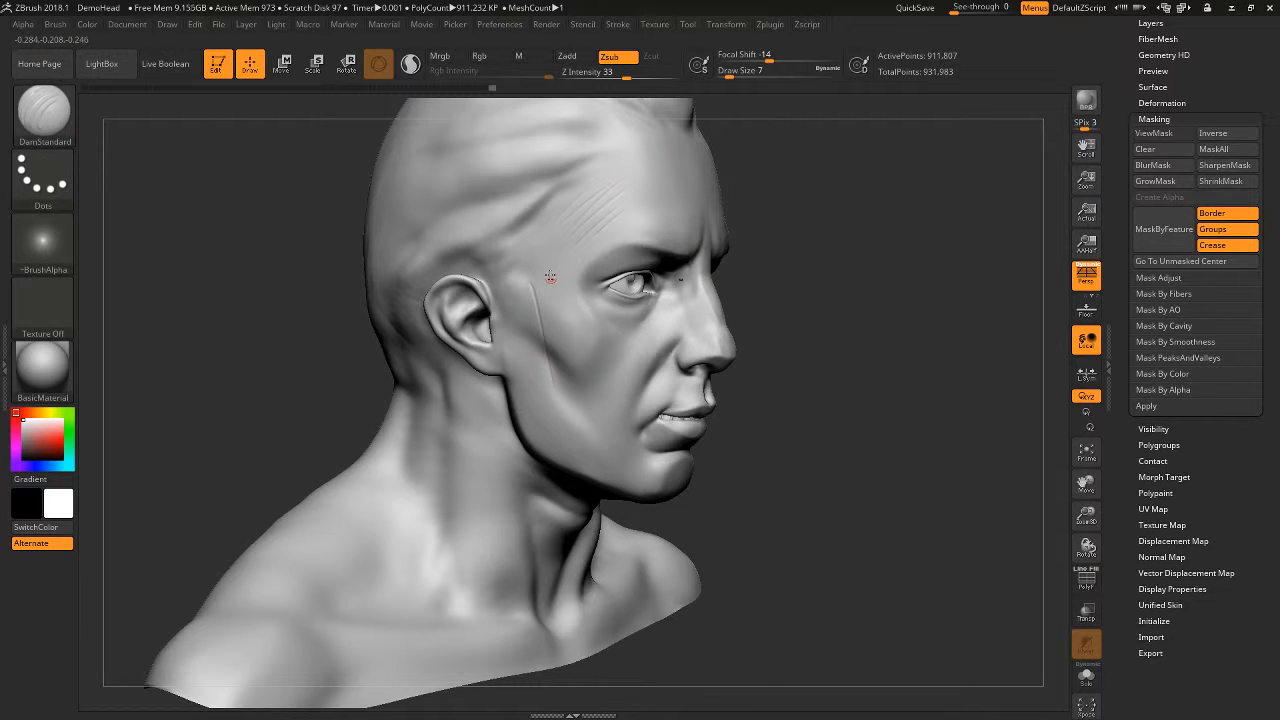
{"action": "mouse_move", "coordinate": [836, 290]}
{"action": "left_mouse_down", "text": "alt"}
{"action": "mouse_move", "coordinate": [837, 371]}
{"action": "mouse_move", "coordinate": [762, 362]}
{"action": "left_mouse_up", "text": "alt"}
{"action": "left_click_drag", "start_coordinate": [632, 236], "coordinate": [658, 284]}
{"action": "mouse_move", "coordinate": [650, 225]}
{"action": "left_mouse_down"}
{"action": "mouse_move", "coordinate": [663, 271]}
{"action": "mouse_move", "coordinate": [692, 300]}
{"action": "left_mouse_up"}
{"action": "left_click_drag", "start_coordinate": [692, 222], "coordinate": [712, 300]}
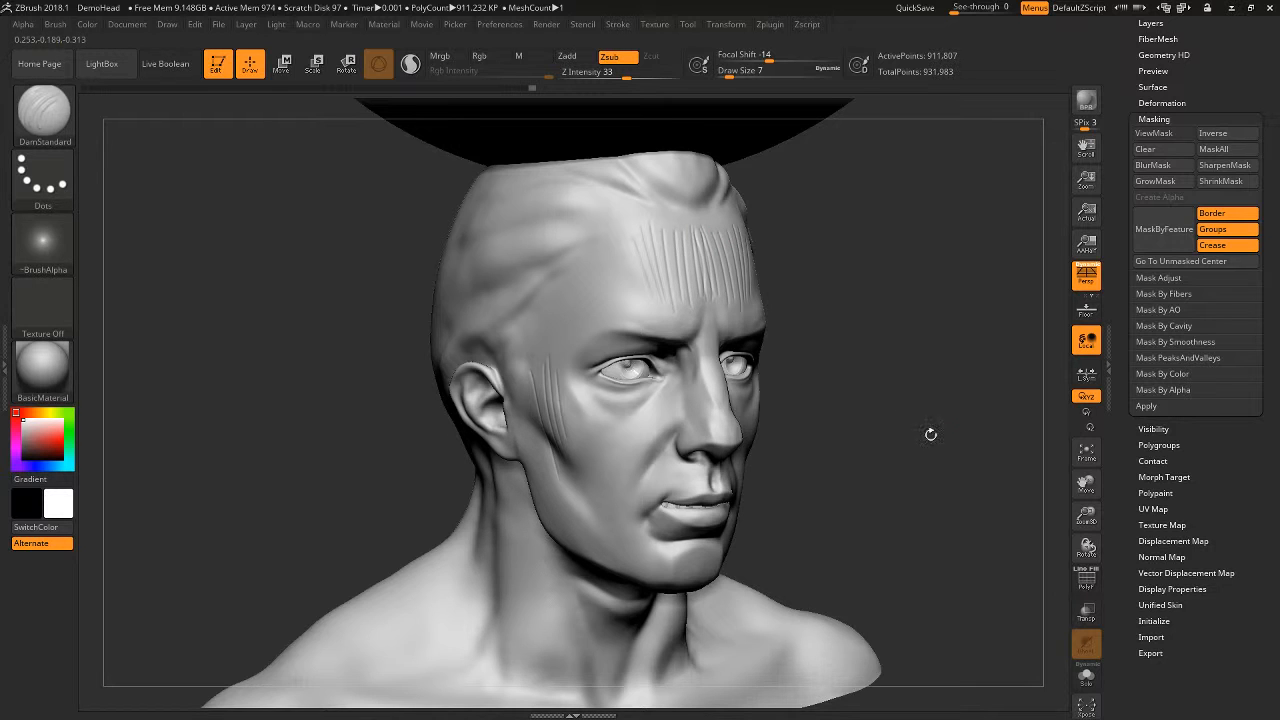
- Carve three parallel diagonal lines on the cheek below the eye with DamStandard
{"action": "left_click_drag", "start_coordinate": [929, 434], "coordinate": [960, 449]}
{"action": "left_click_drag", "start_coordinate": [552, 511], "coordinate": [634, 447]}
{"action": "left_click_drag", "start_coordinate": [566, 522], "coordinate": [622, 475]}
{"action": "left_click_drag", "start_coordinate": [565, 547], "coordinate": [635, 486]}
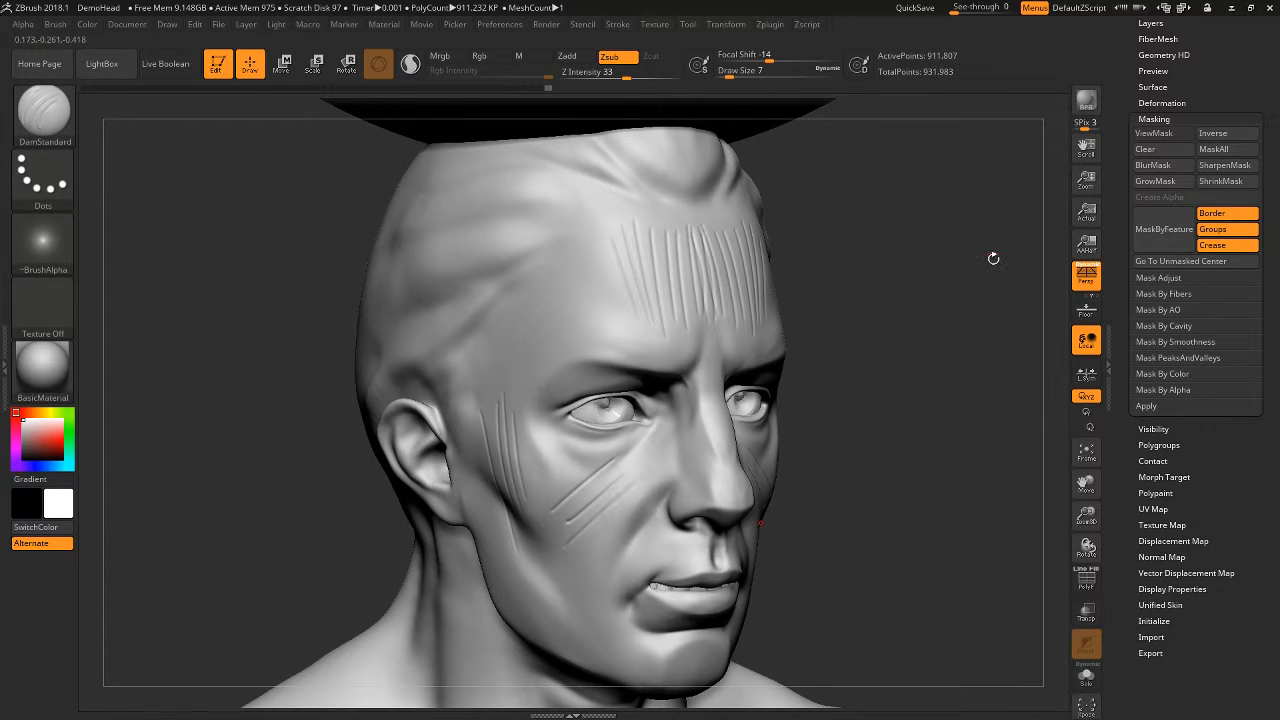
- Expand the Mask By Cavity options, apply the mask at Intensity 0 and Blur 2, and inspect the carved cheek lines
{"action": "left_click", "coordinate": [1183, 329]}
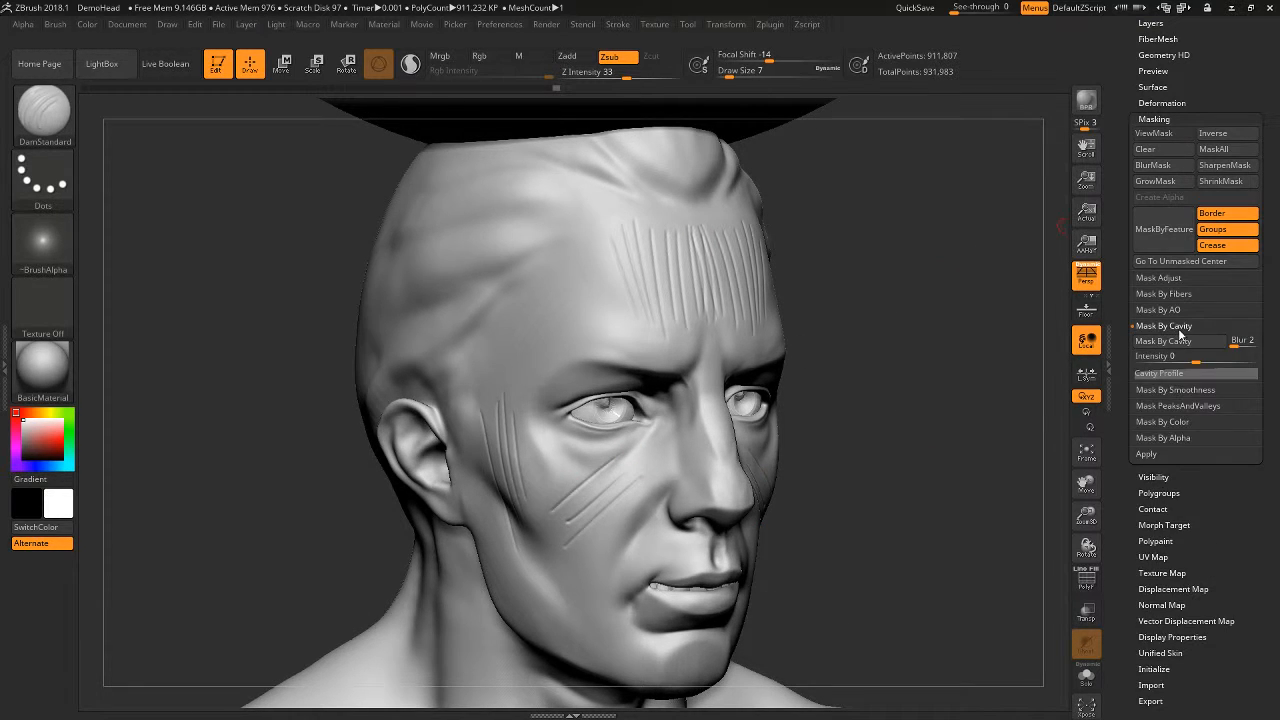
{"action": "left_click", "coordinate": [1183, 344]}
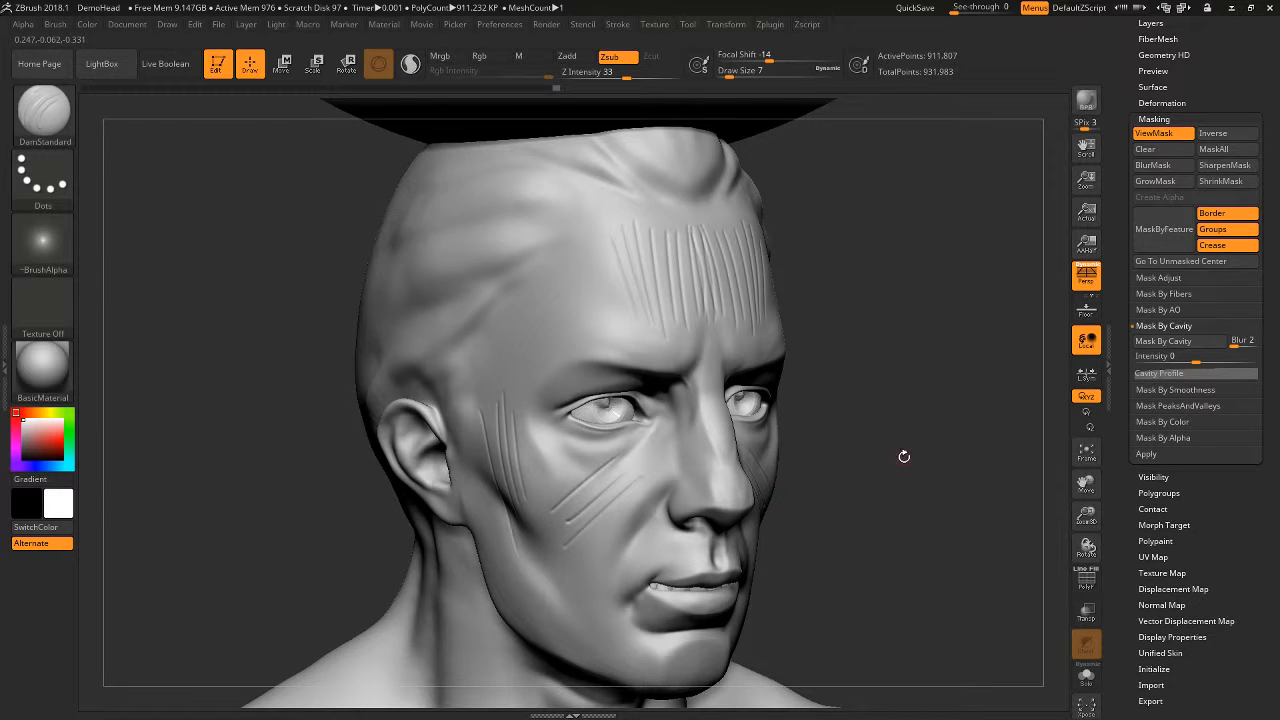
{"action": "left_click_drag", "start_coordinate": [904, 457], "coordinate": [1000, 463]}
{"action": "left_click_drag", "start_coordinate": [909, 430], "coordinate": [906, 460], "text": "alt"}
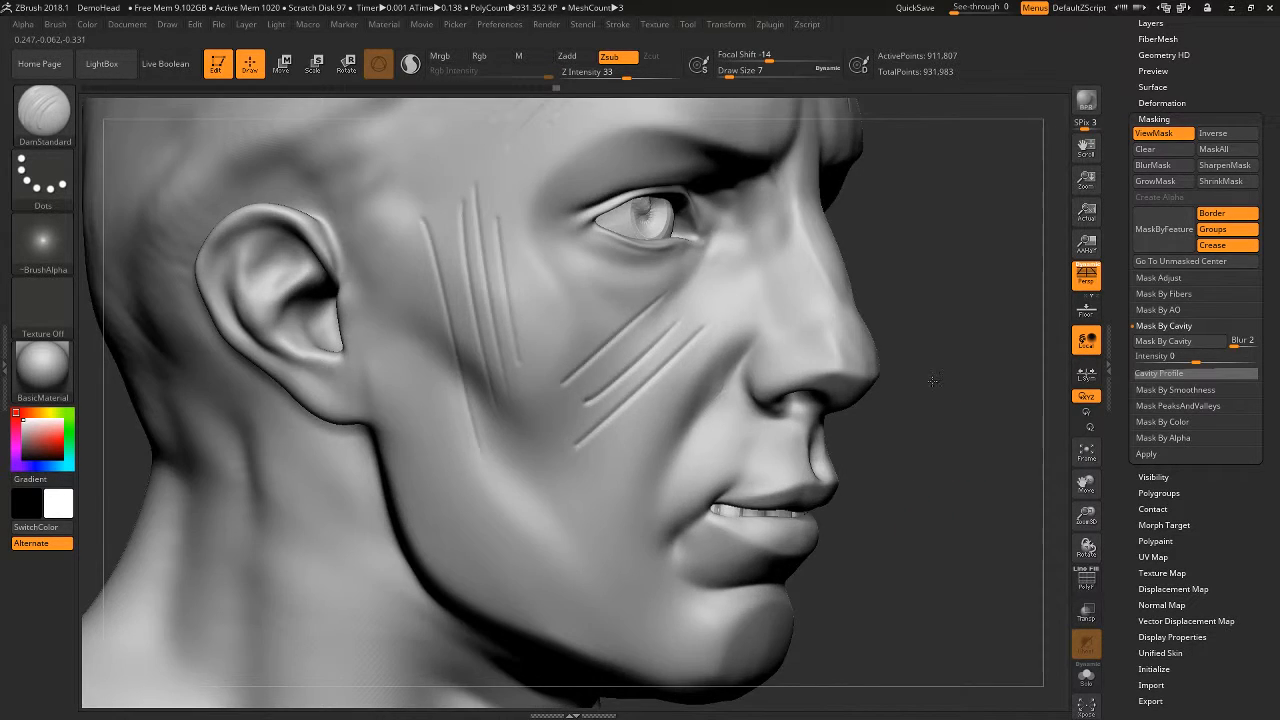
{"action": "mouse_move", "coordinate": [932, 380]}
{"action": "left_mouse_down", "text": "alt"}
{"action": "mouse_move", "coordinate": [934, 449]}
{"action": "mouse_move", "coordinate": [909, 453]}
{"action": "mouse_move", "coordinate": [966, 437]}
{"action": "mouse_move", "coordinate": [1015, 399]}
{"action": "left_mouse_up", "text": "alt"}
{"action": "left_click", "coordinate": [966, 437], "text": "ctrl"}
- Try Mask By Cavity with Intensity 1.48546 and inspect the mask in the carved lines on the face
{"action": "left_click_drag", "start_coordinate": [1195, 363], "coordinate": [1217, 363]}
{"action": "left_click", "coordinate": [1193, 343]}
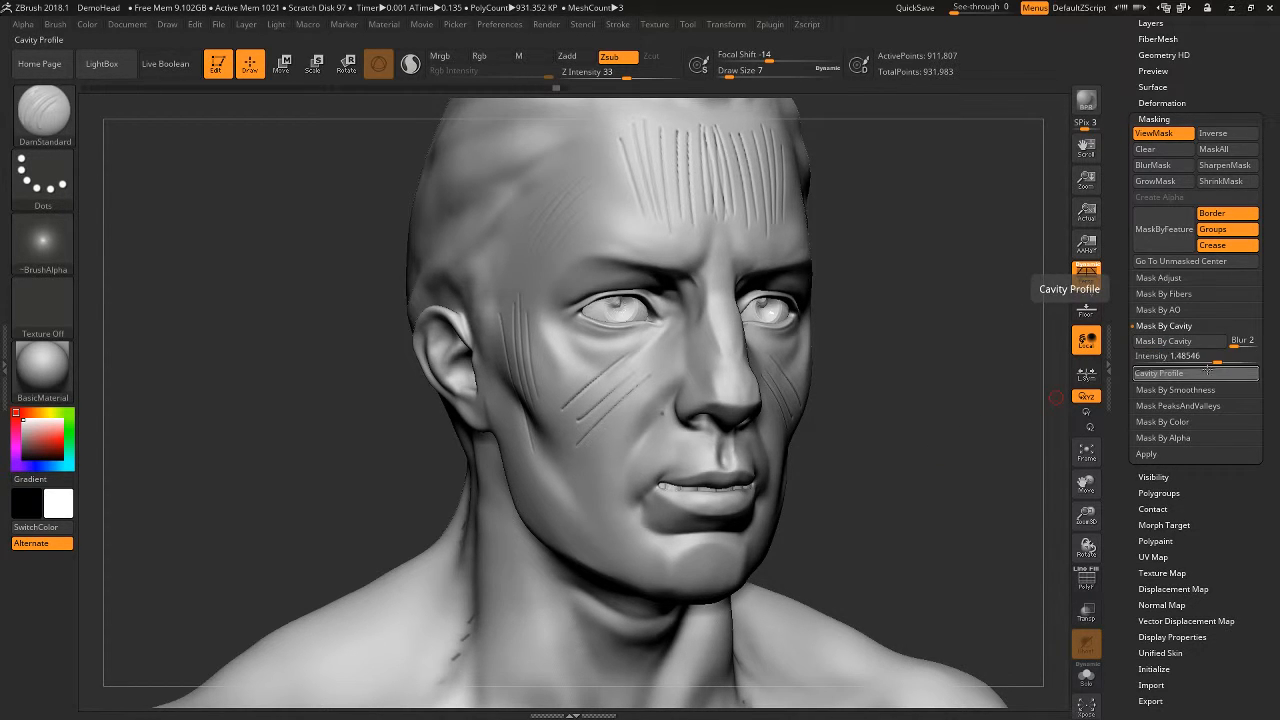
{"action": "mouse_move", "coordinate": [945, 476]}
{"action": "left_mouse_down"}
{"action": "mouse_move", "coordinate": [961, 490]}
{"action": "mouse_move", "coordinate": [906, 545]}
{"action": "left_mouse_up"}
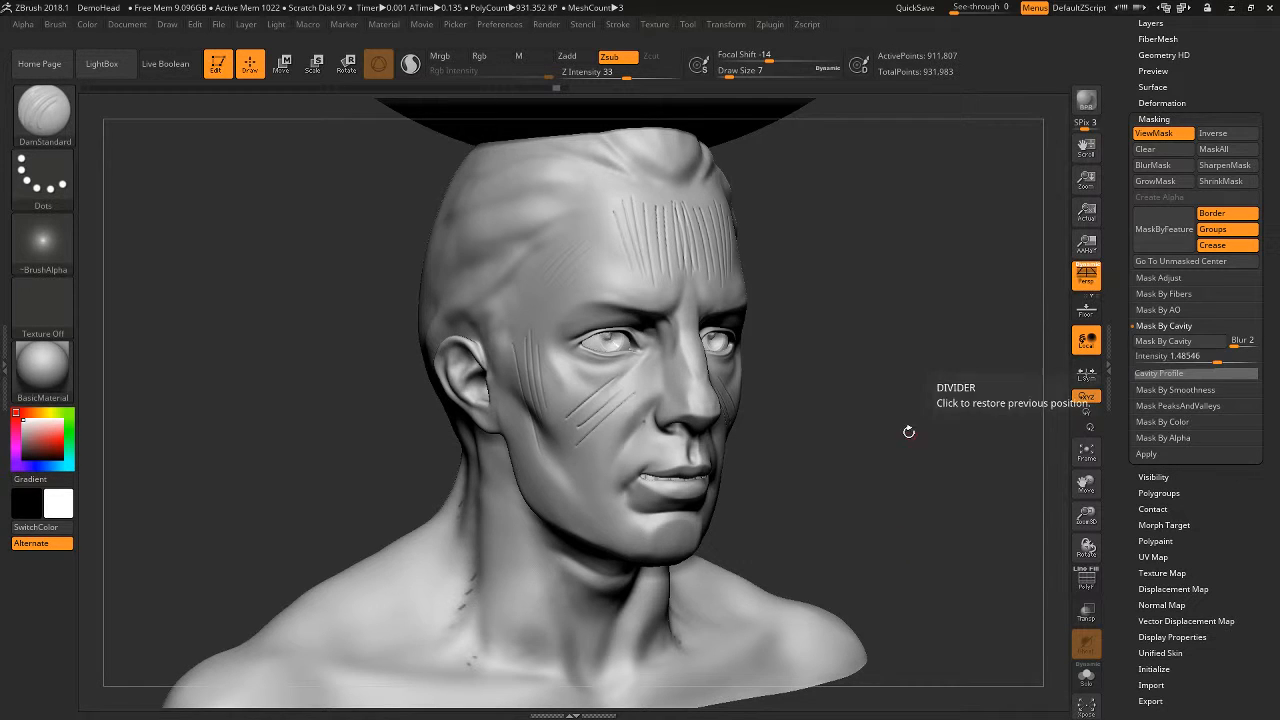
{"action": "left_click_drag", "start_coordinate": [909, 432], "coordinate": [880, 610], "text": "alt"}
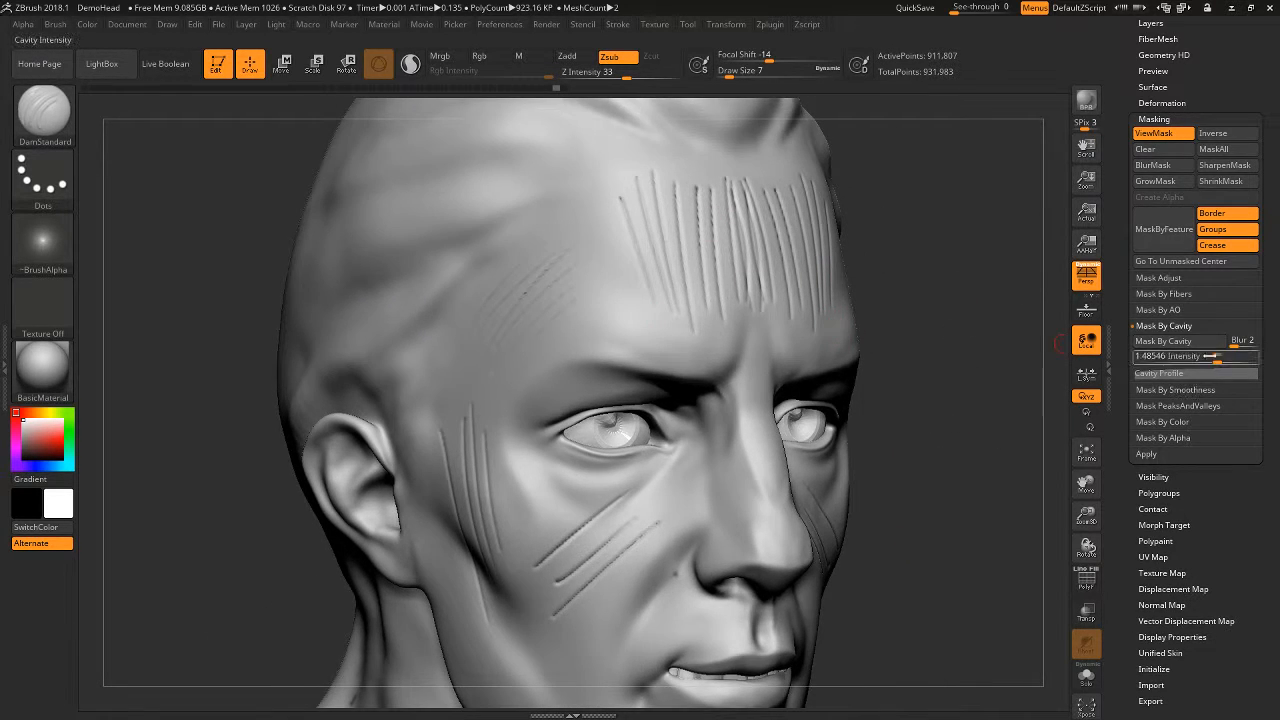
- Set the cavity mask Intensity to 12.7567 and reapply Mask By Cavity to the head
{"action": "left_click_drag", "start_coordinate": [1210, 356], "coordinate": [1224, 361]}
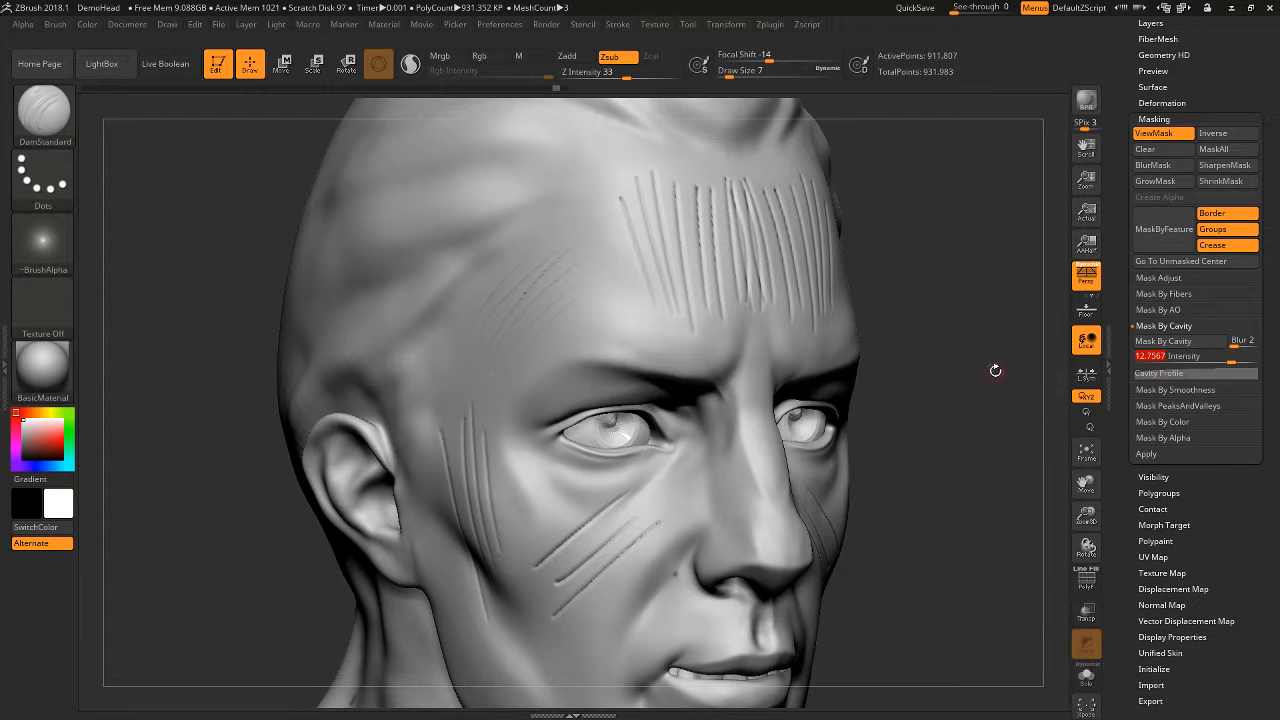
{"action": "left_click", "coordinate": [1163, 341]}
{"action": "left_click_drag", "start_coordinate": [930, 540], "coordinate": [928, 376], "text": "alt"}
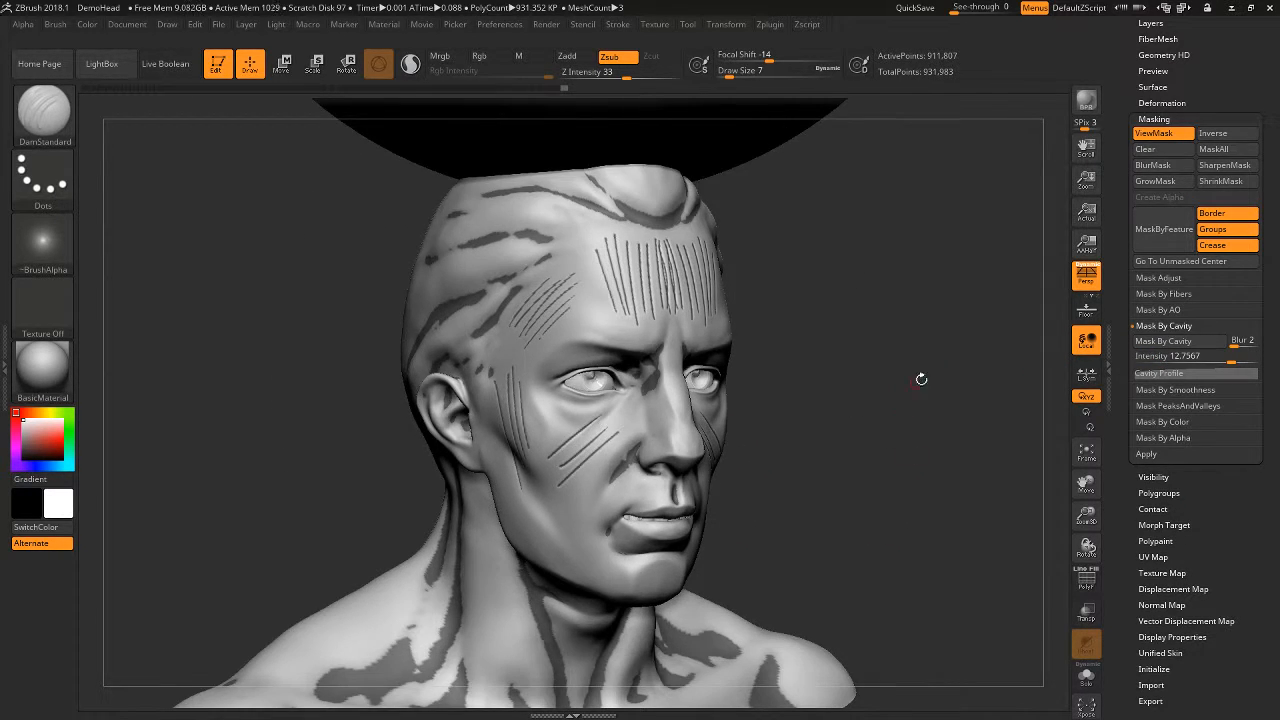
- Invert the cavity mask so that only the recessed areas of the bust stay paintable
{"action": "key", "text": "ctrl"}
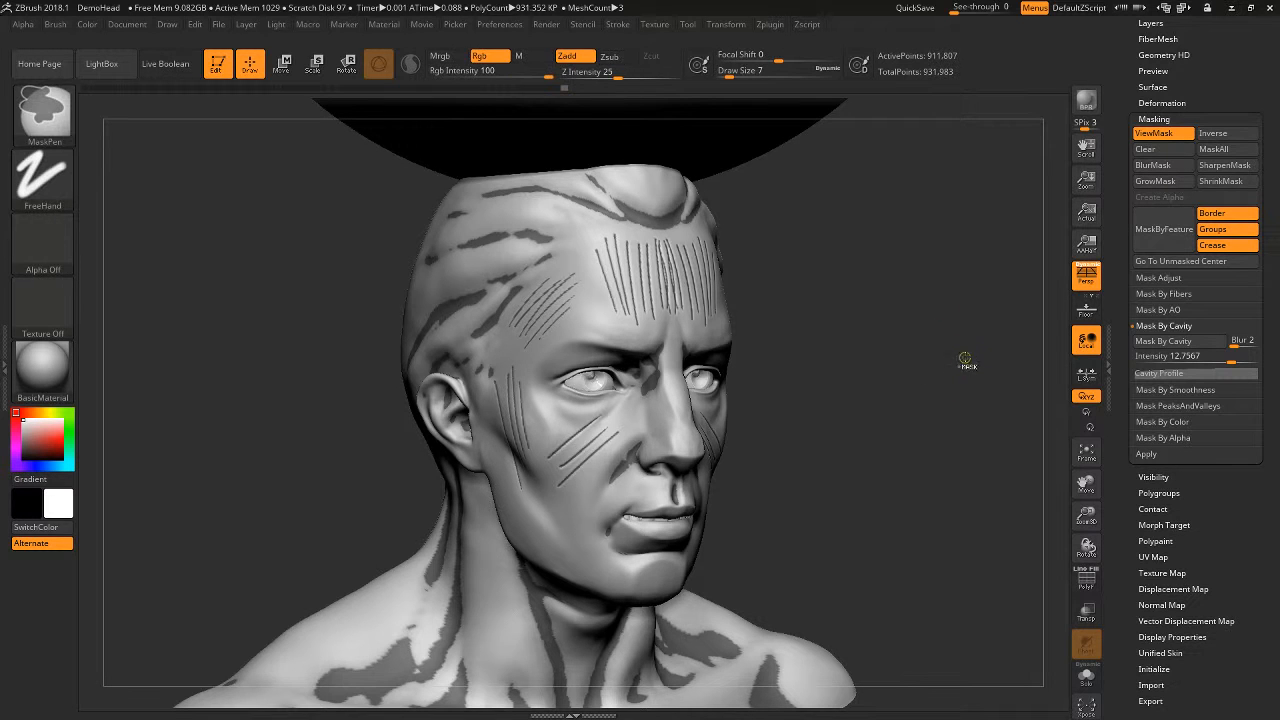
{"action": "left_click", "coordinate": [970, 305], "text": "ctrl"}
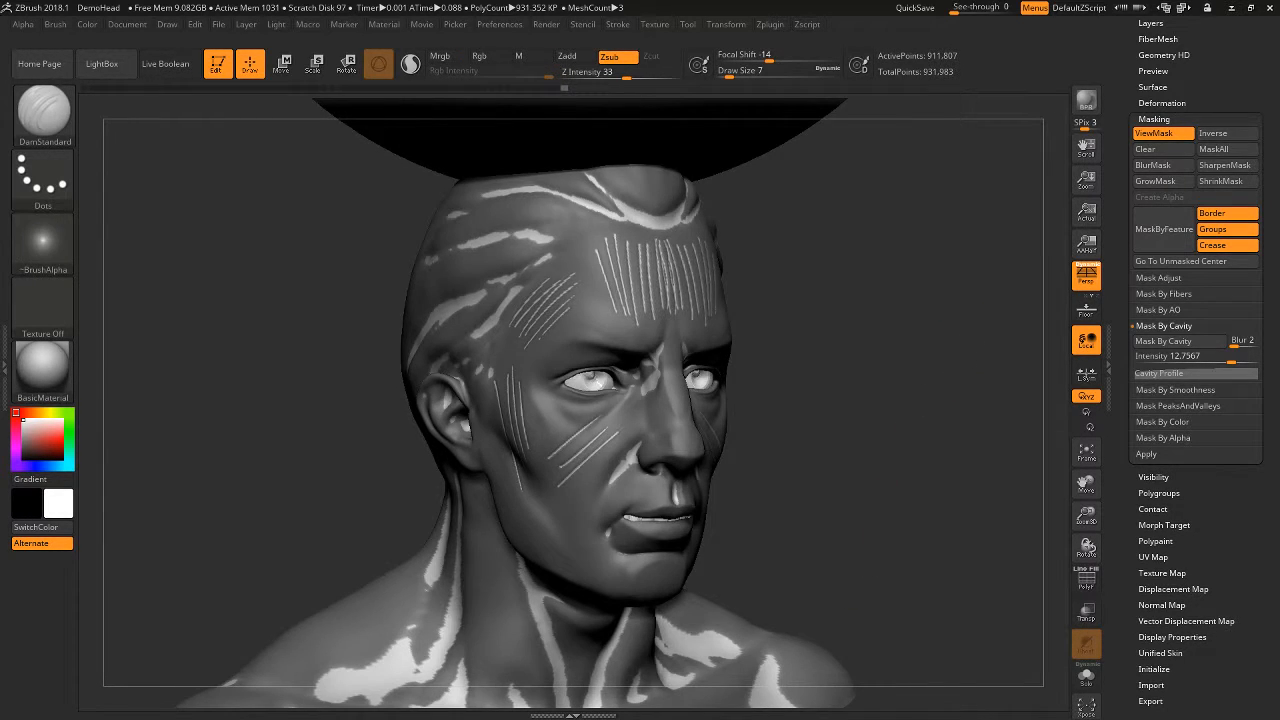
{"action": "left_click_drag", "start_coordinate": [168, 245], "coordinate": [168, 184], "text": "alt"}
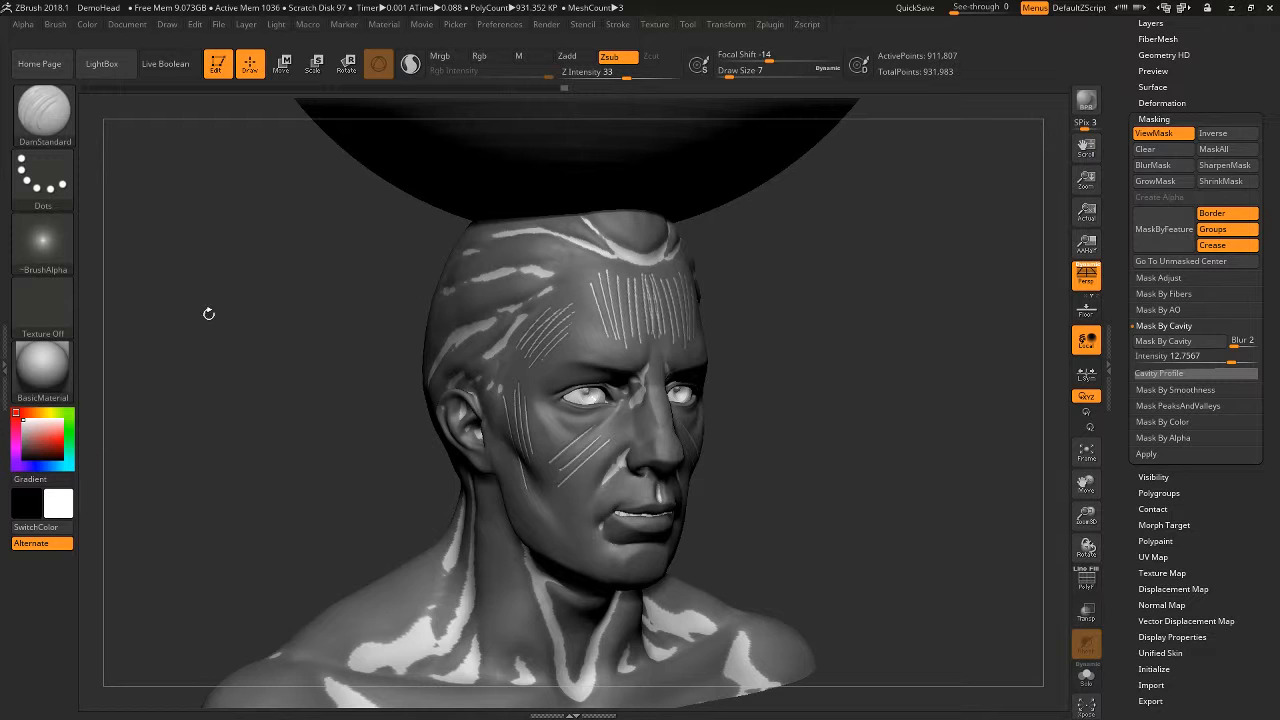
- Switch to the Paint brush, set Draw Size to 187, and undo a trial stamp on the forehead
{"action": "key", "text": "b"}
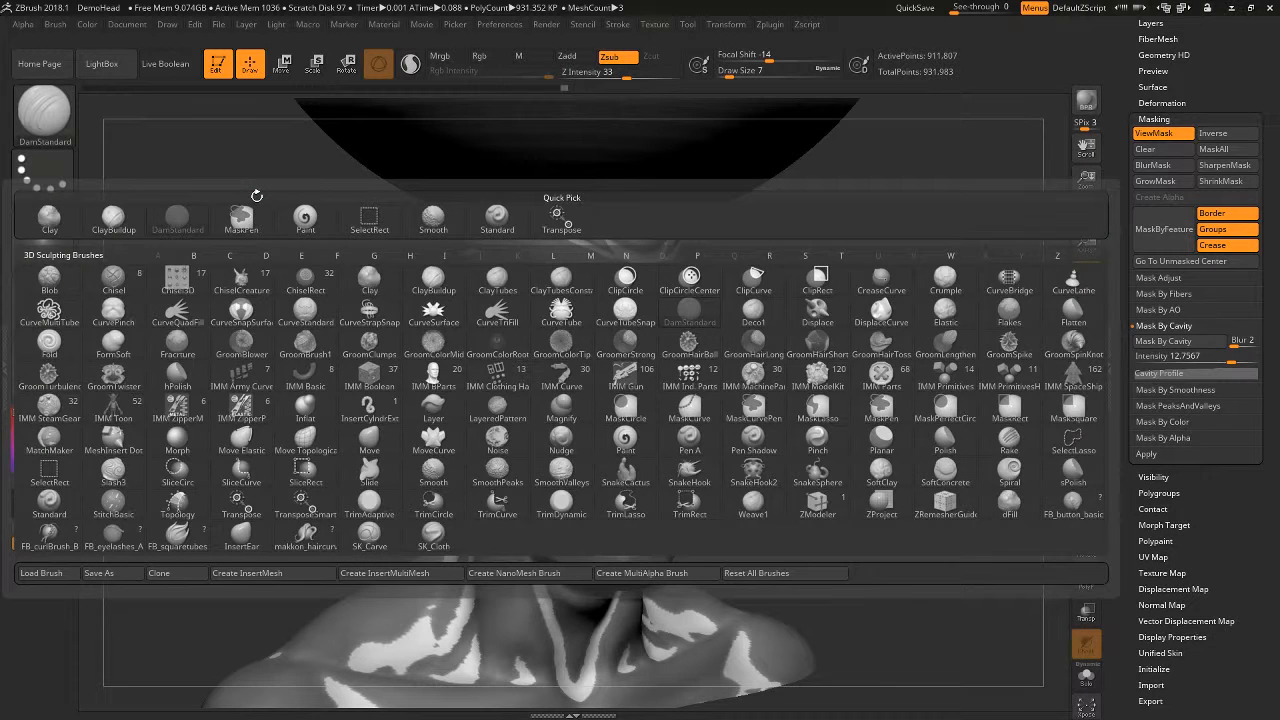
{"action": "key", "text": "p"}
{"action": "key", "text": "a"}
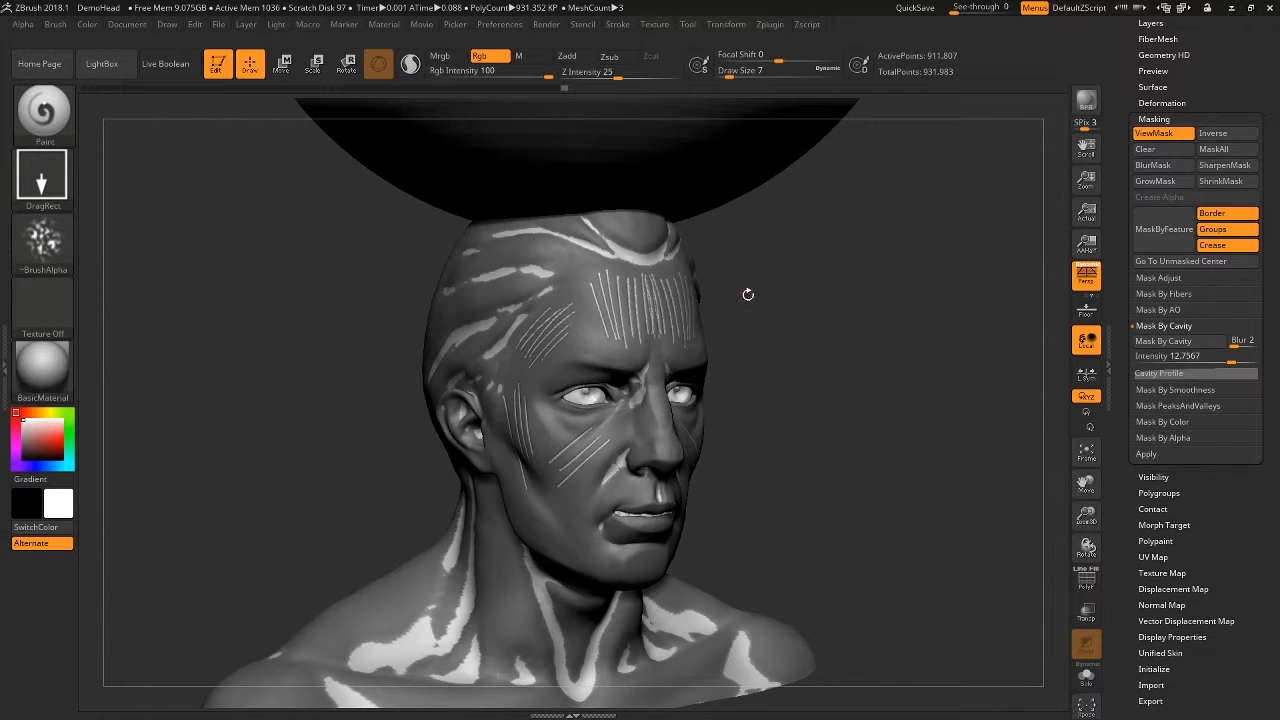
{"action": "key", "text": "space"}
{"action": "left_click_drag", "start_coordinate": [609, 310], "coordinate": [646, 311]}
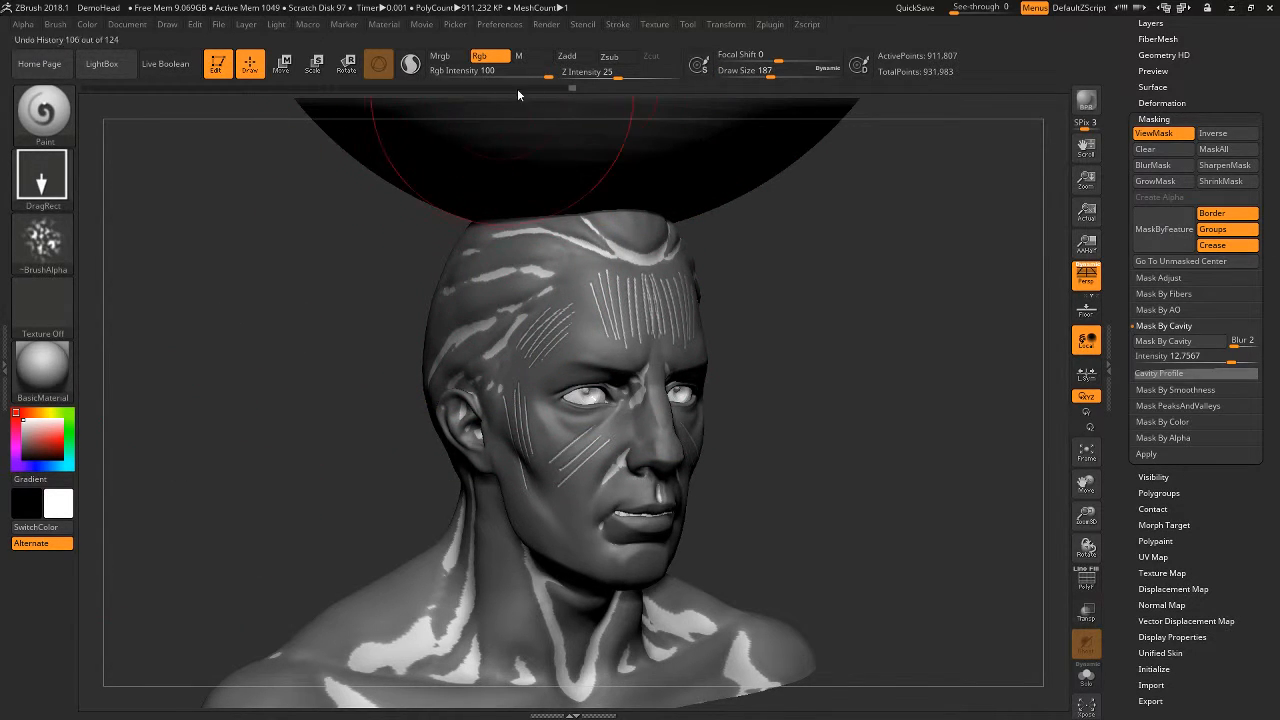
- Change the Paint brush's stroke from DragRect to Dots for painting over the masked head
{"action": "left_click_drag", "start_coordinate": [811, 395], "coordinate": [525, 427]}
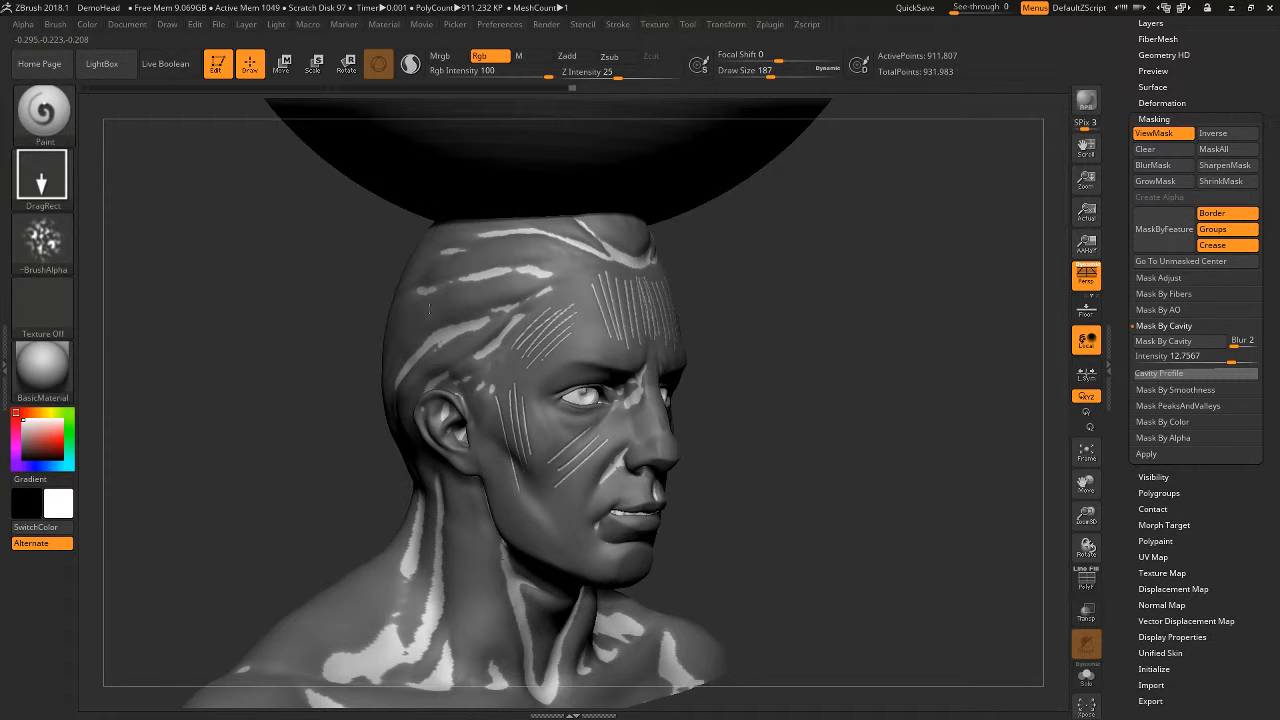
{"action": "left_click_drag", "start_coordinate": [428, 305], "coordinate": [869, 334]}
{"action": "left_click", "coordinate": [57, 182]}
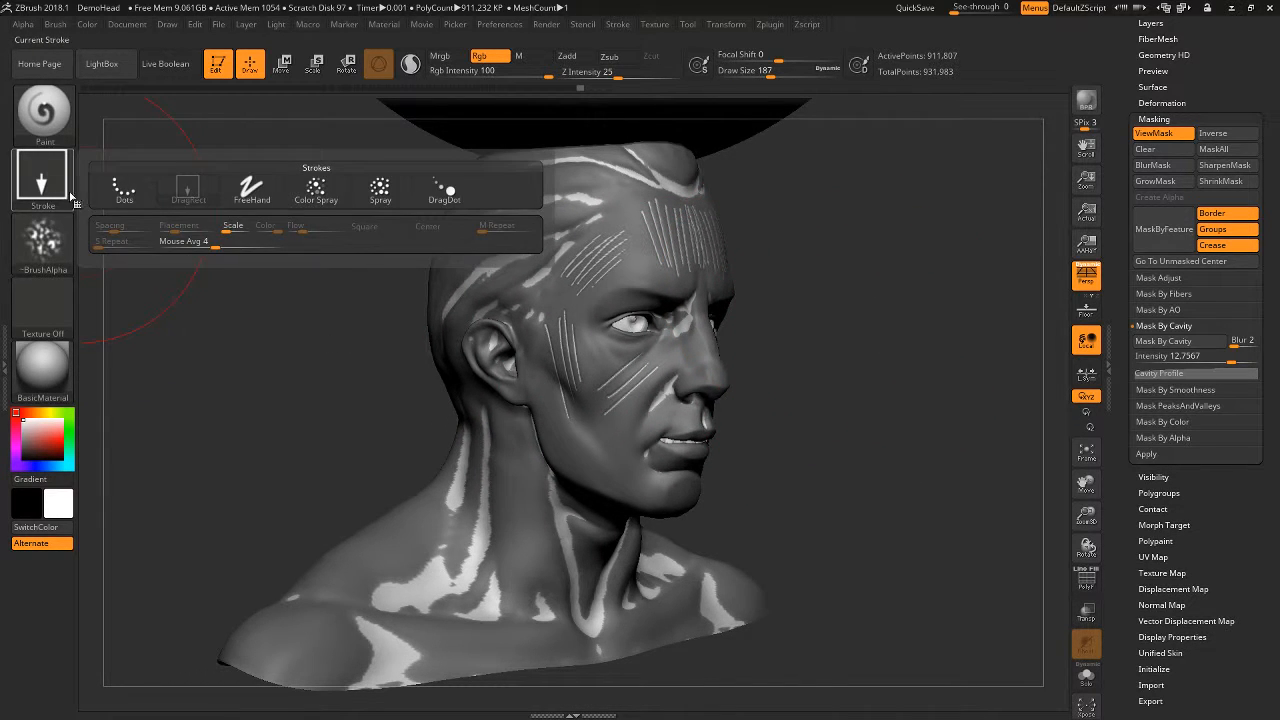
{"action": "left_click", "coordinate": [121, 190]}
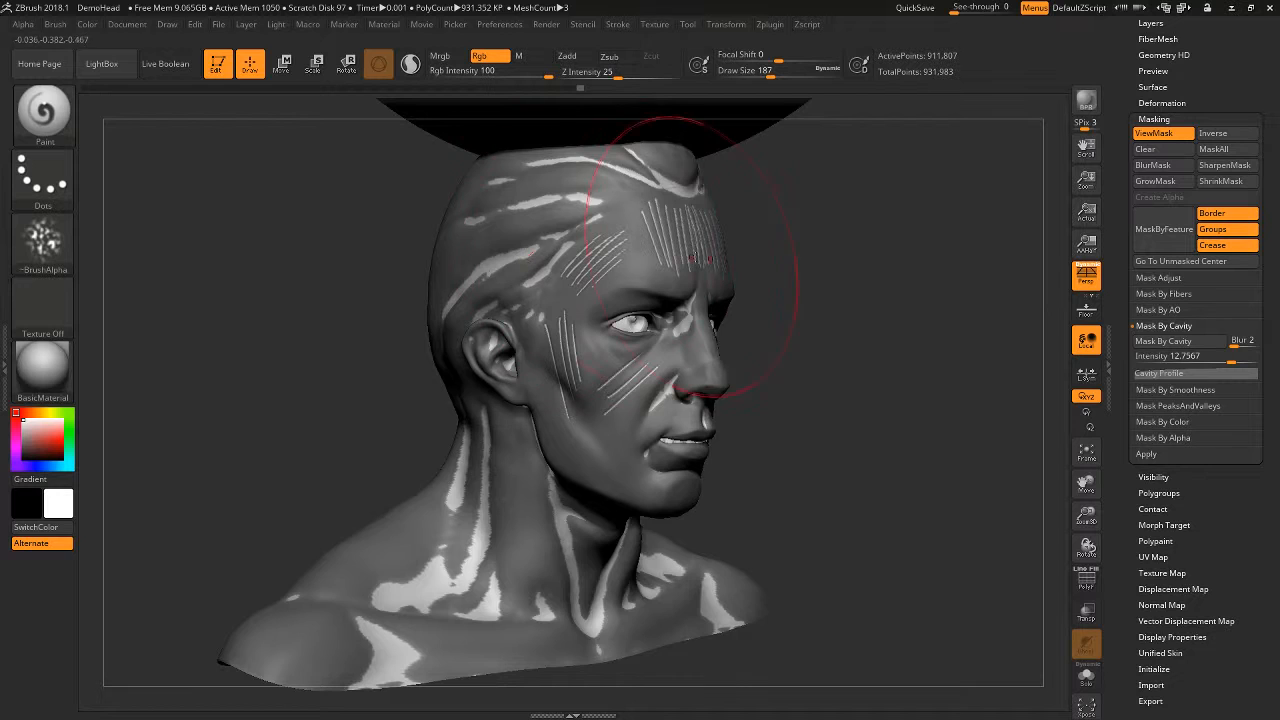
{"action": "mouse_move", "coordinate": [820, 240]}
{"action": "left_mouse_down", "text": "alt"}
{"action": "mouse_move", "coordinate": [832, 352]}
{"action": "mouse_move", "coordinate": [920, 306]}
{"action": "mouse_move", "coordinate": [799, 353]}
{"action": "left_mouse_up", "text": "alt"}
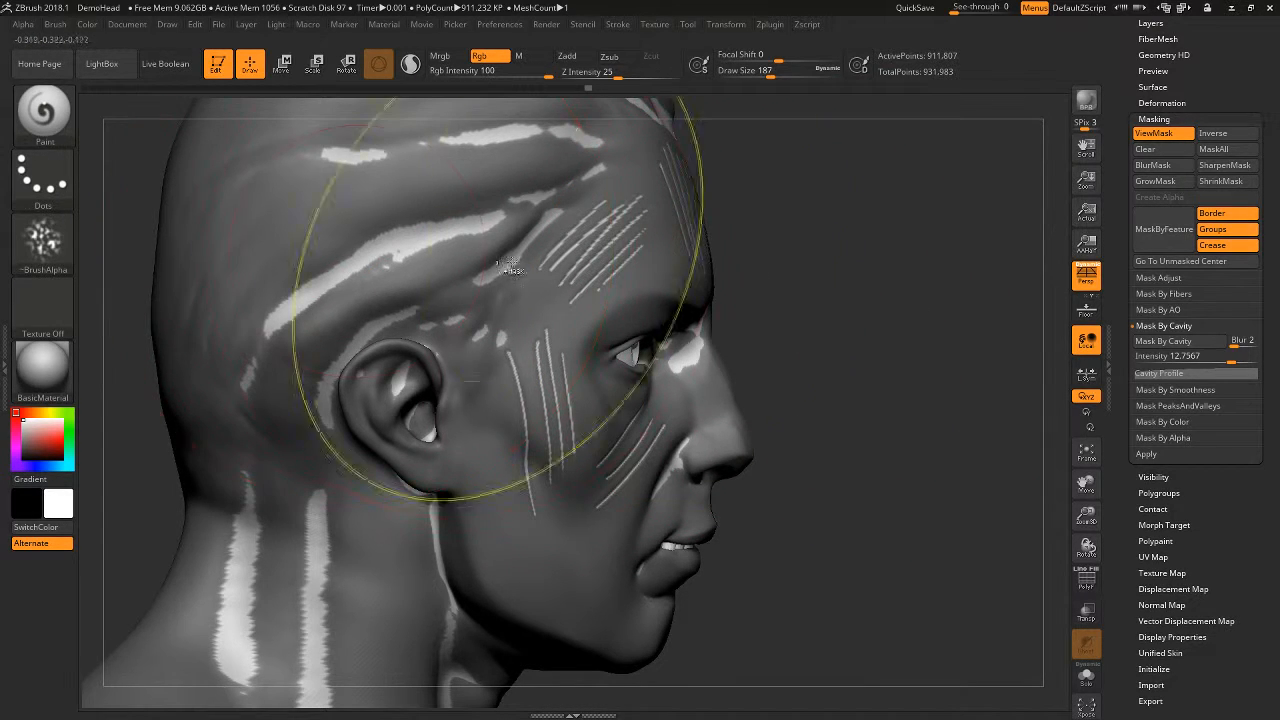
- Invert the mask again so that the cavities are protected and the raised skin is paintable
{"action": "key", "text": "ctrl+i"}
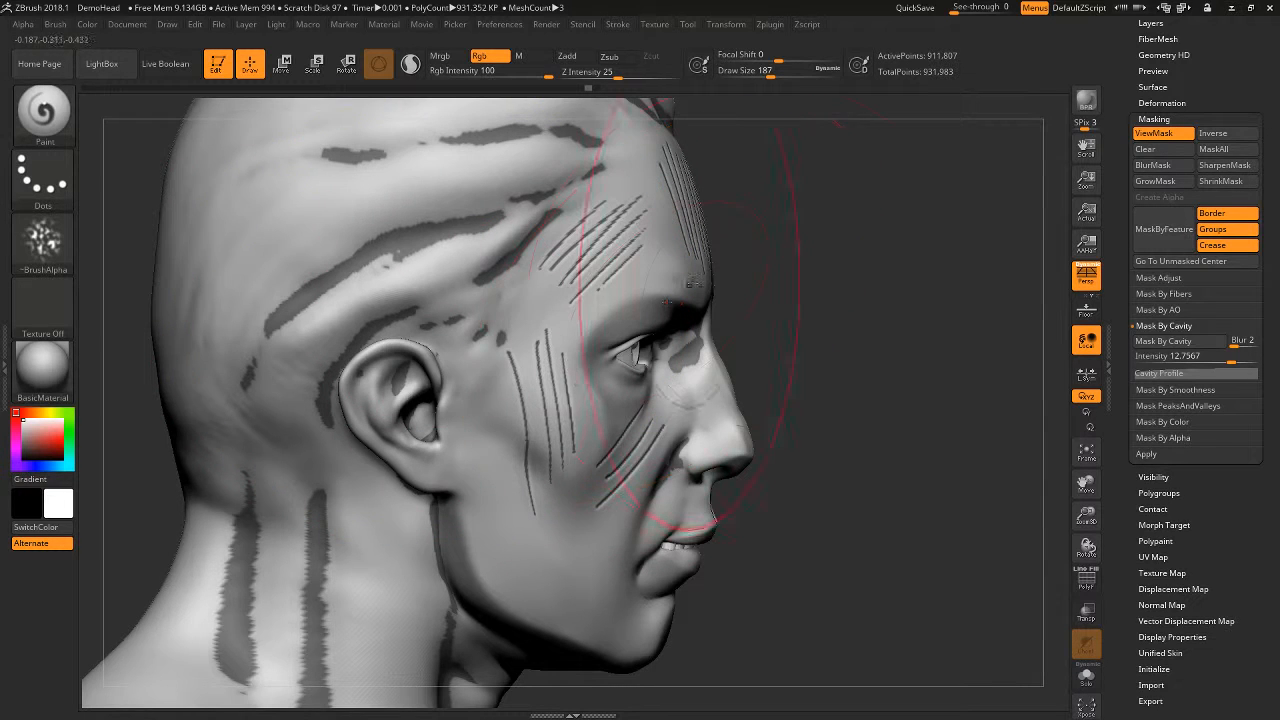
{"action": "left_click", "coordinate": [87, 24]}
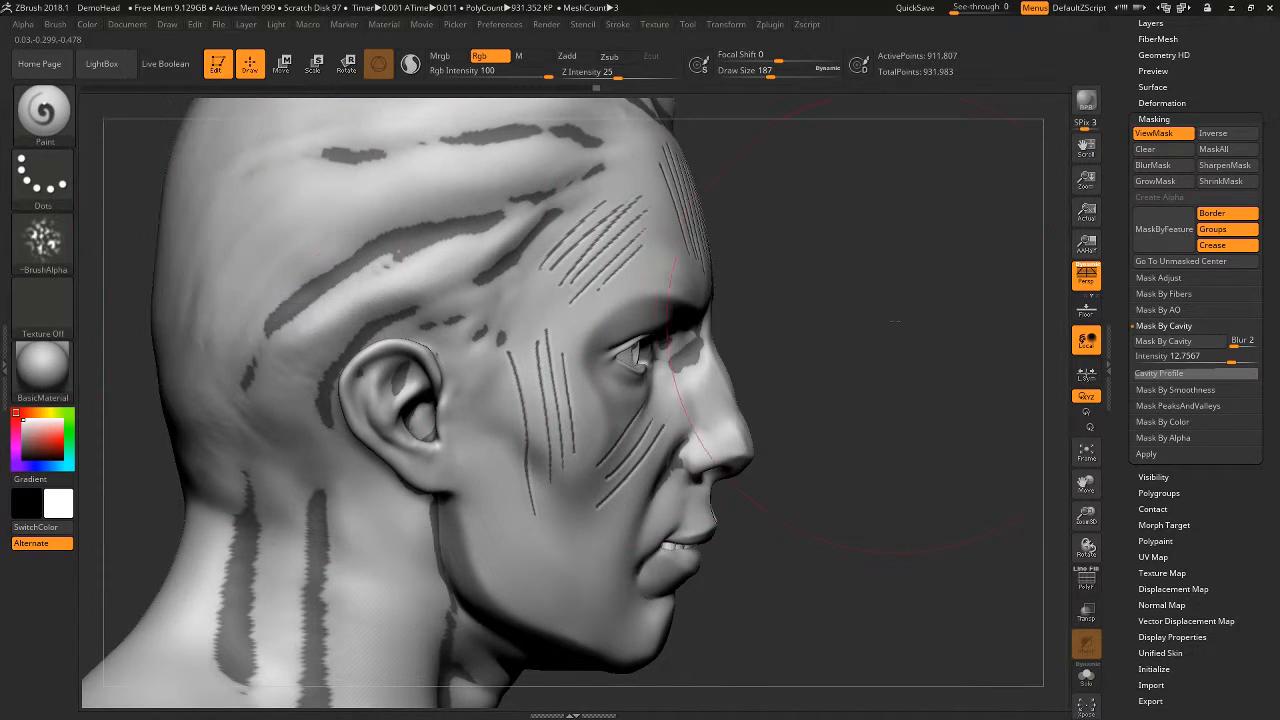
- Invert the mask so the cavities are exposed, then fill them with white and hide the mask display
{"action": "left_click_drag", "start_coordinate": [965, 295], "coordinate": [975, 209]}
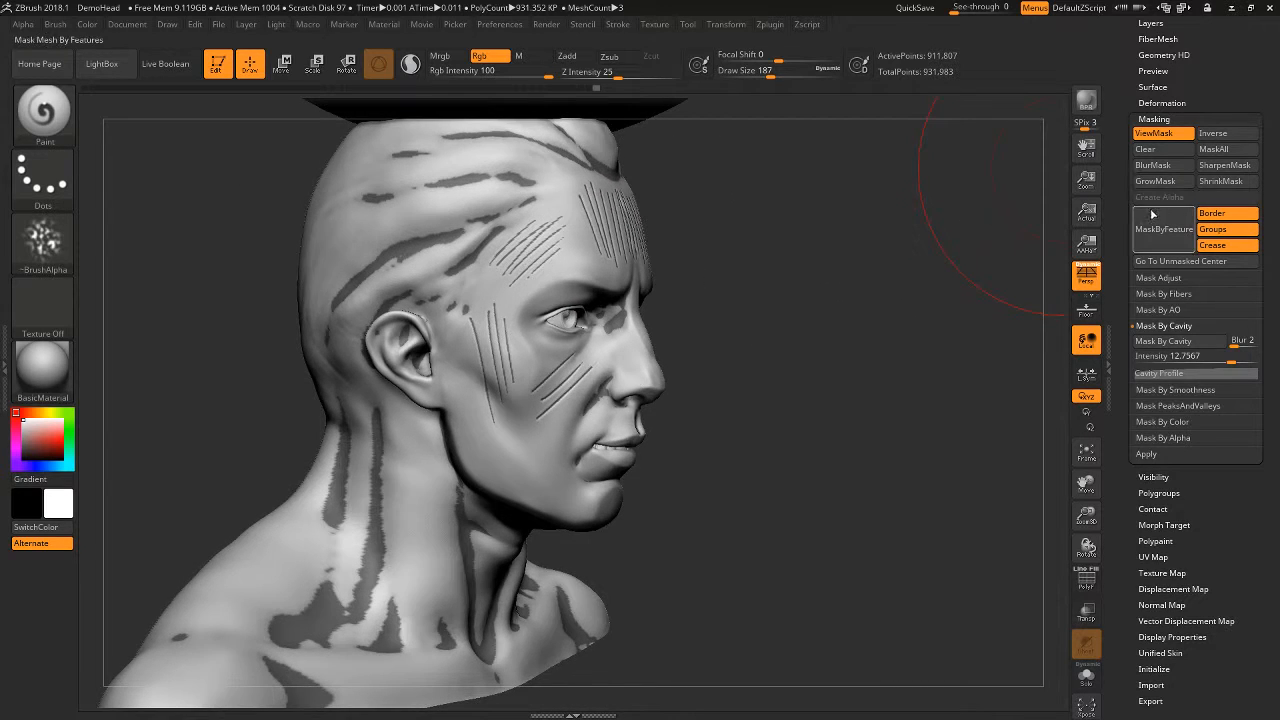
{"action": "left_click", "coordinate": [884, 349], "text": "ctrl"}
{"action": "left_click", "coordinate": [88, 25]}
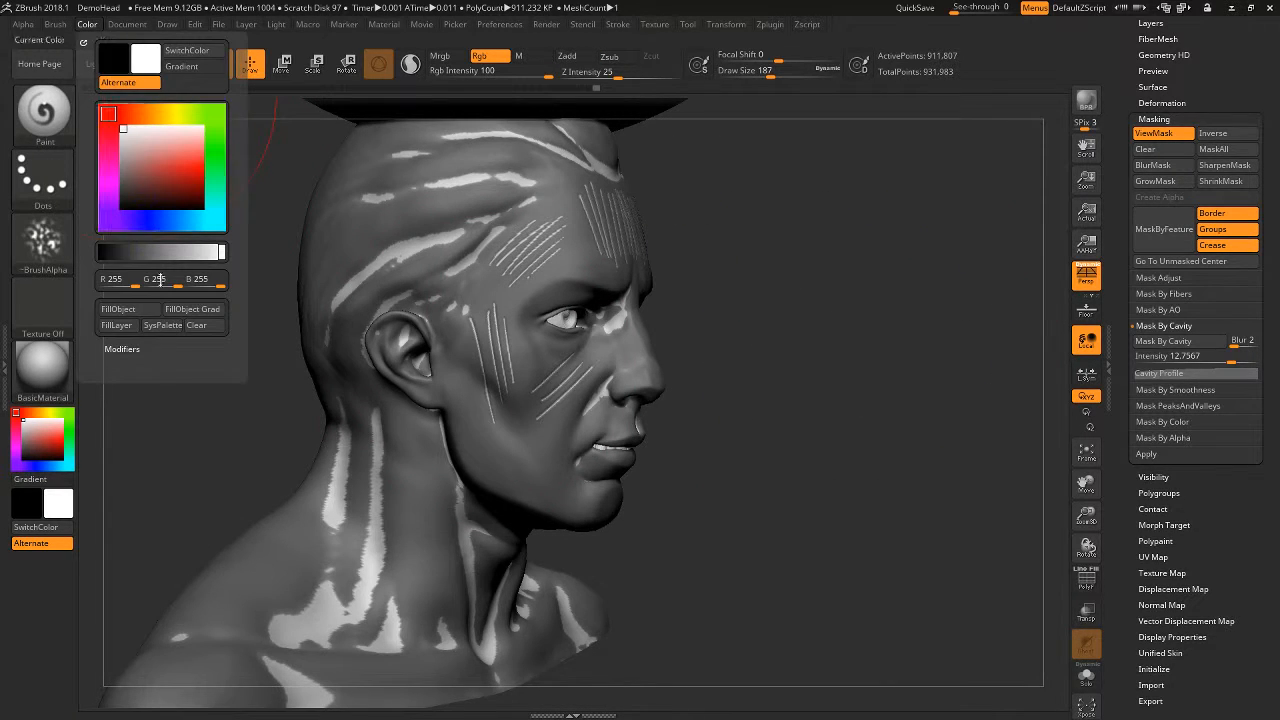
{"action": "left_click", "coordinate": [132, 311]}
{"action": "key", "text": "ctrl+h"}
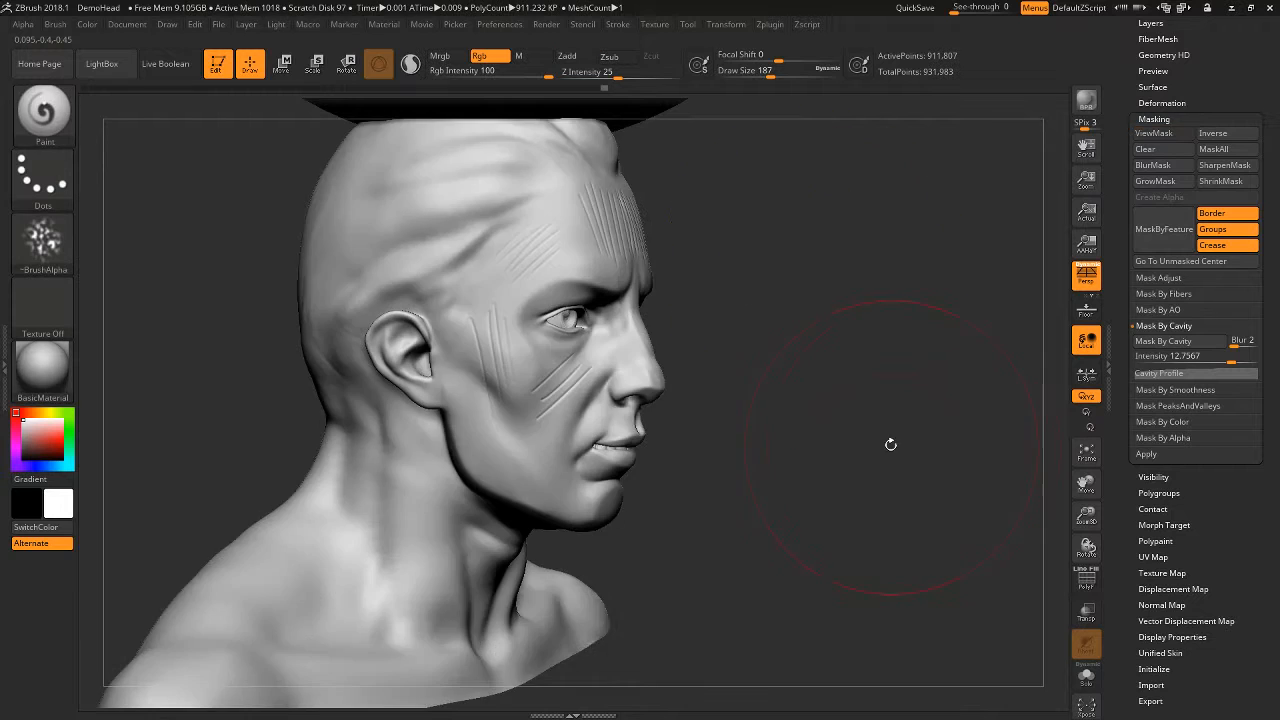
{"action": "left_click_drag", "start_coordinate": [891, 446], "coordinate": [754, 416]}
- Expand the tool's Subtool list and turn off the Paint brush's alpha
{"action": "left_click_drag", "start_coordinate": [1264, 88], "coordinate": [1243, 147]}
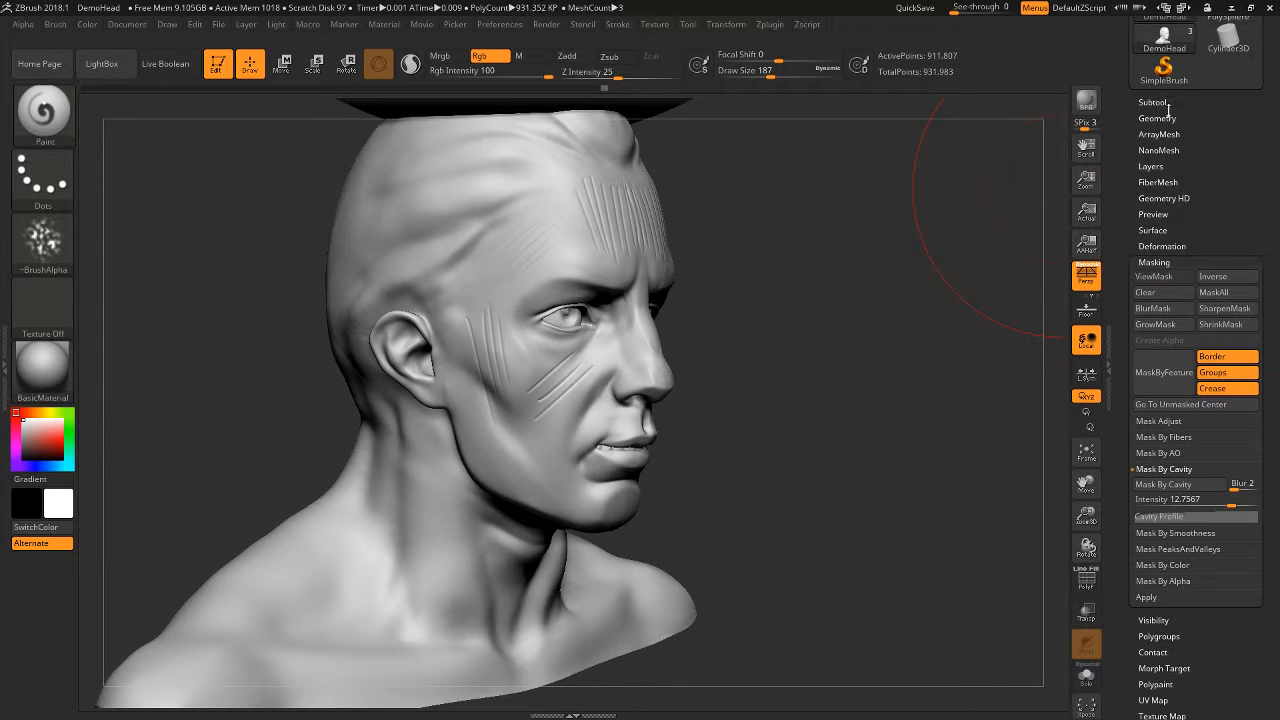
{"action": "left_click", "coordinate": [1166, 107]}
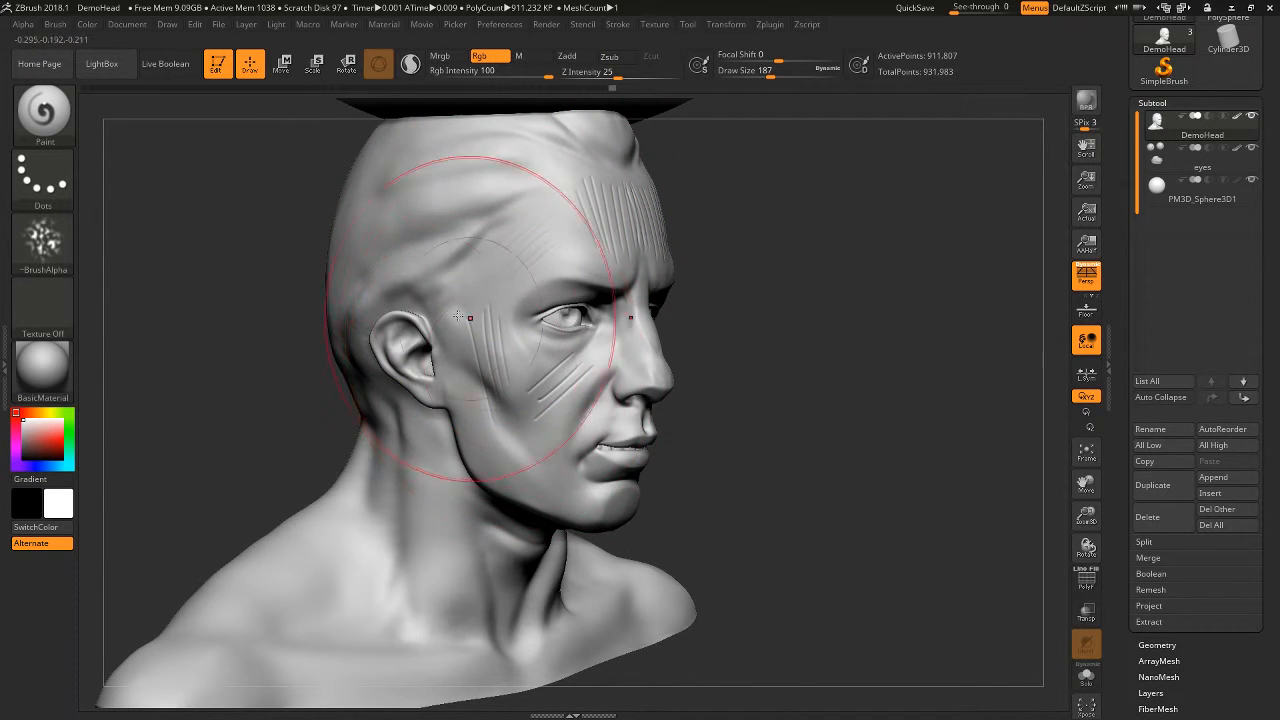
{"action": "left_click", "coordinate": [43, 240]}
{"action": "left_click", "coordinate": [122, 254]}
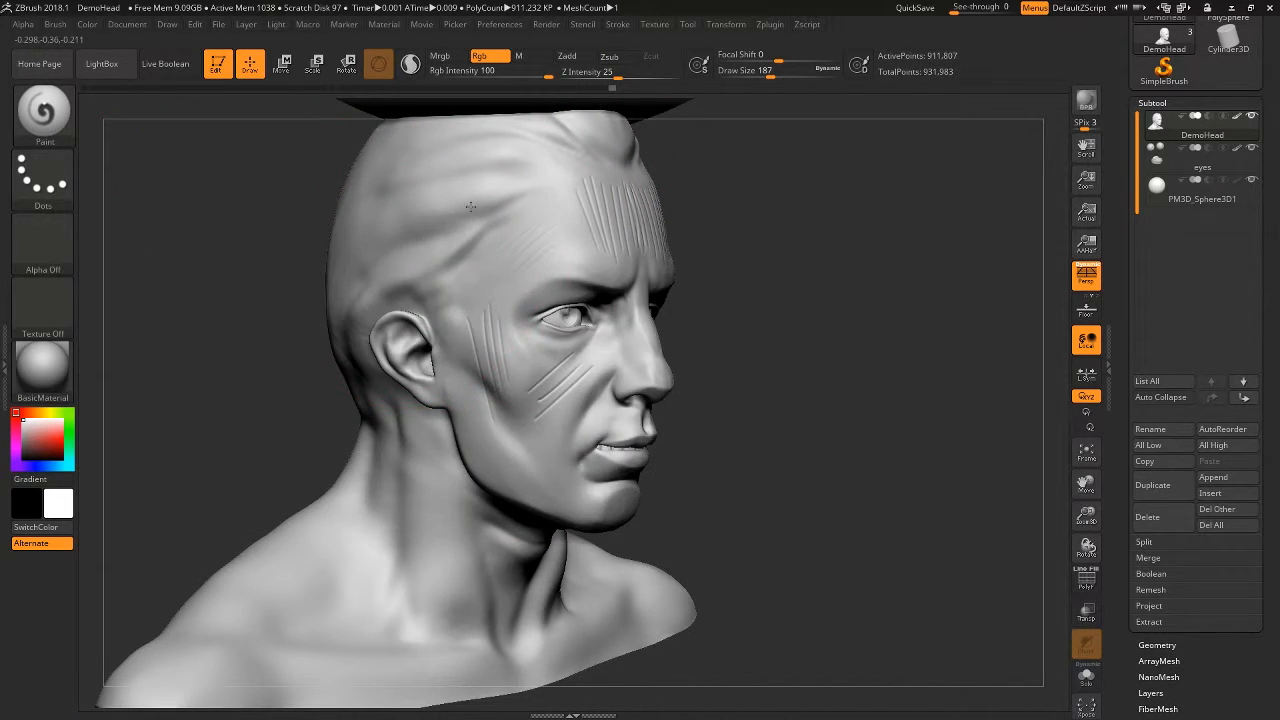
- Switch to the Standard brush, enable Rgb with Zadd off, and set Draw Size to 94
{"action": "left_click_drag", "start_coordinate": [777, 289], "coordinate": [785, 327], "text": "alt"}
{"action": "key", "text": "b"}
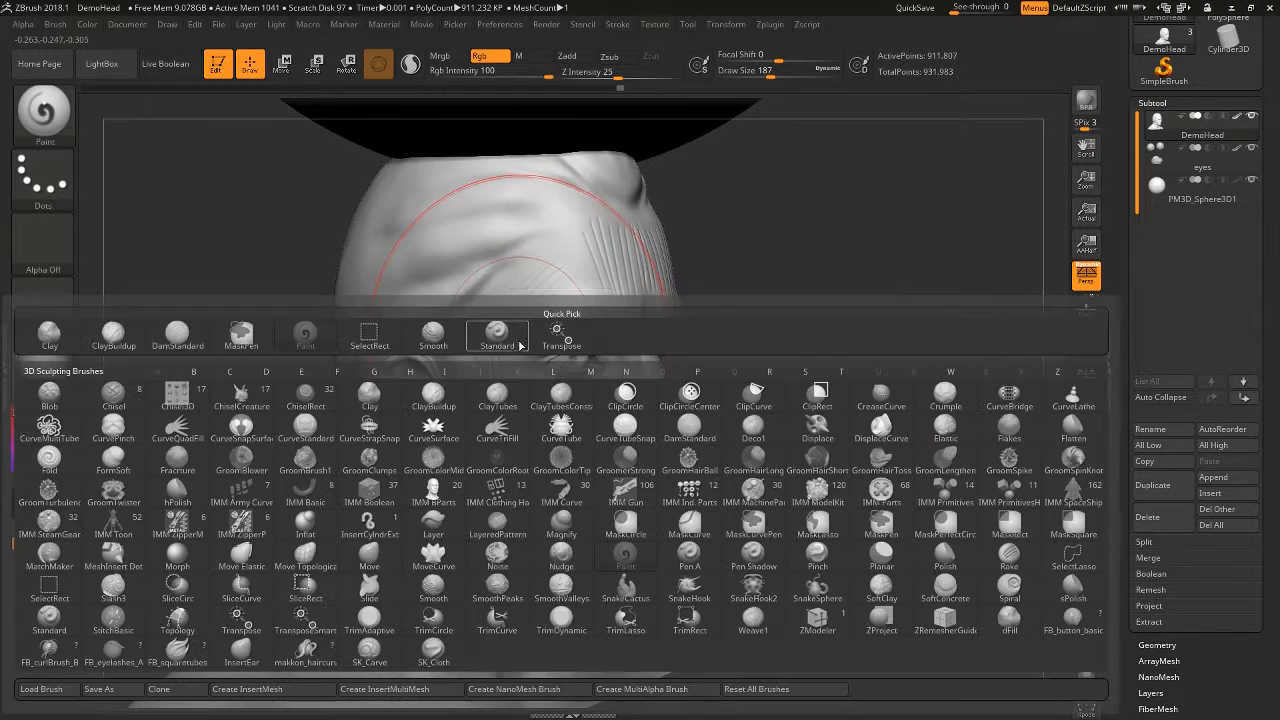
{"action": "left_click", "coordinate": [519, 345]}
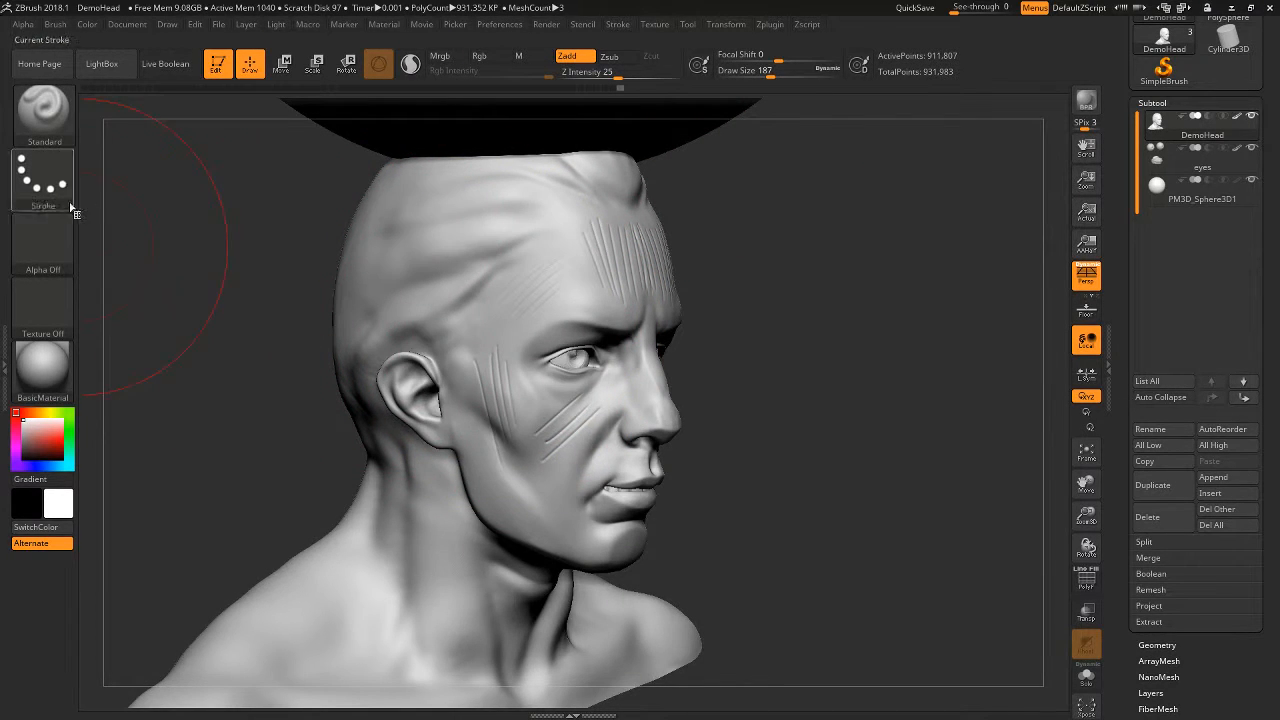
{"action": "left_click", "coordinate": [481, 57]}
{"action": "key", "text": "space"}
{"action": "mouse_move", "coordinate": [539, 310]}
{"action": "left_mouse_down"}
{"action": "mouse_move", "coordinate": [526, 309]}
{"action": "mouse_move", "coordinate": [520, 272]}
{"action": "left_mouse_up"}
{"action": "key", "text": "ctrl+z"}
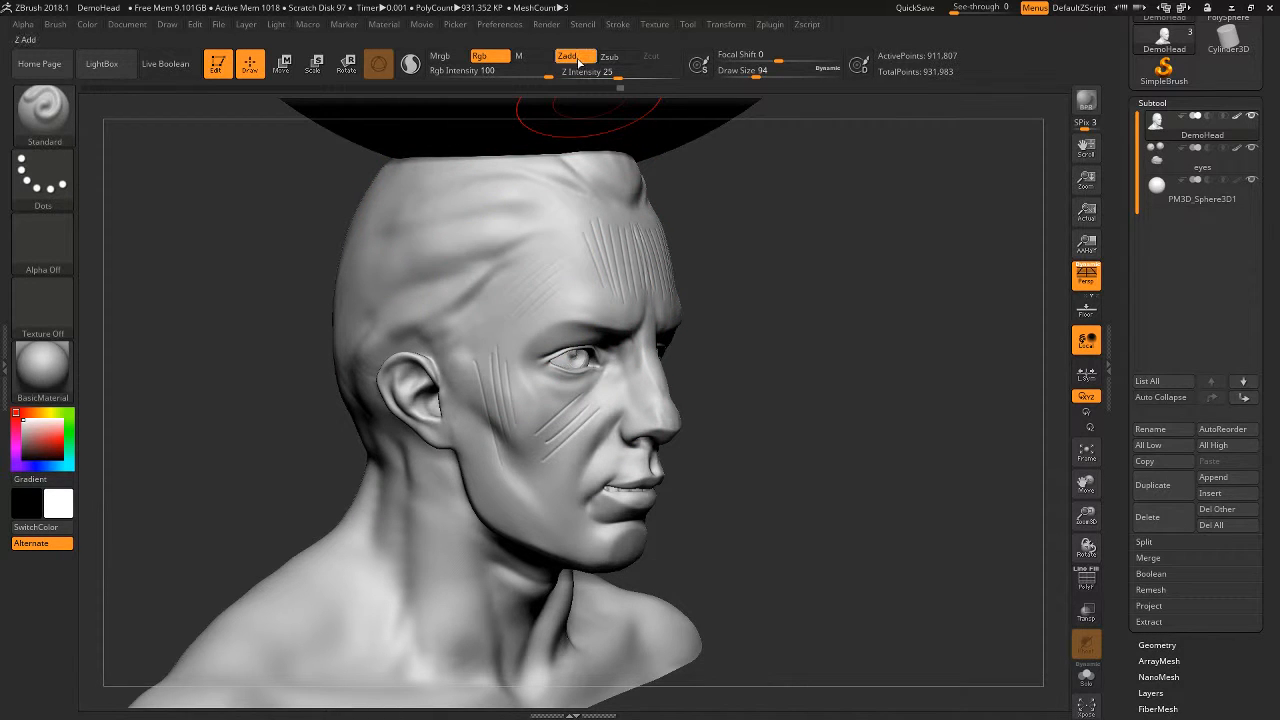
{"action": "left_click", "coordinate": [576, 58]}
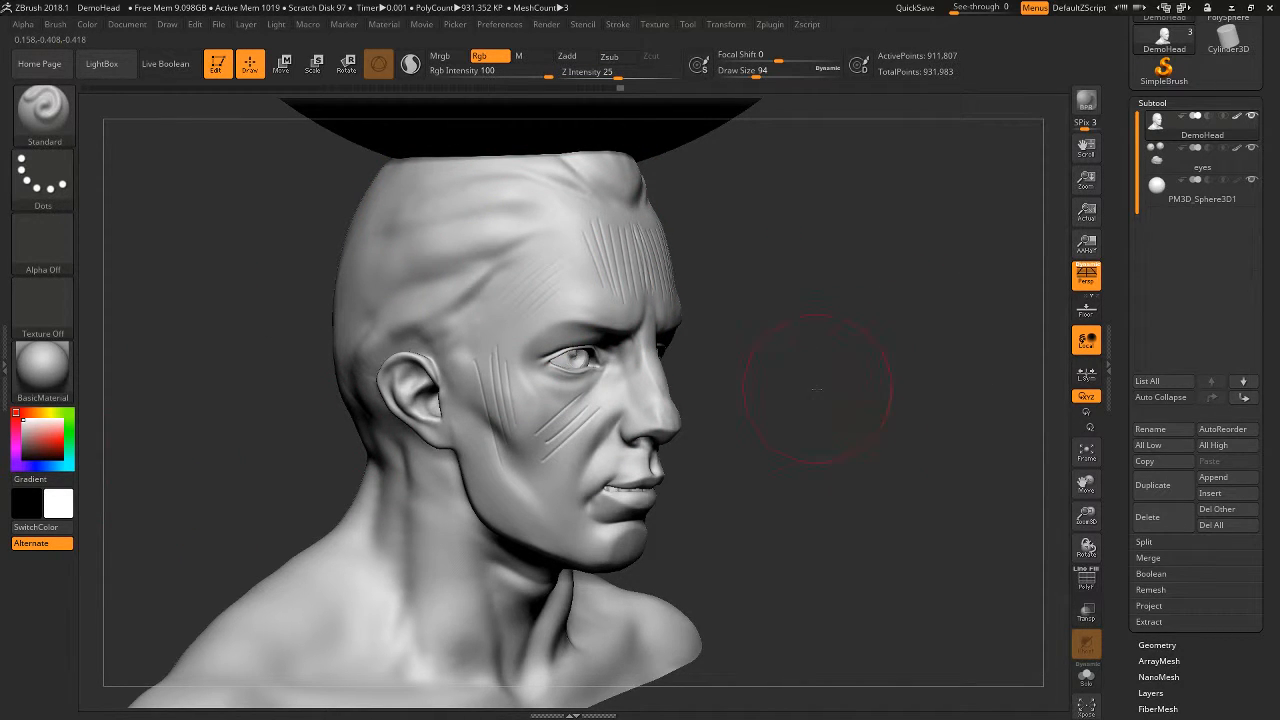
- Show the cavity mask again and swap the painting colour from white to black
{"action": "left_click_drag", "start_coordinate": [817, 389], "coordinate": [850, 425], "text": "alt"}
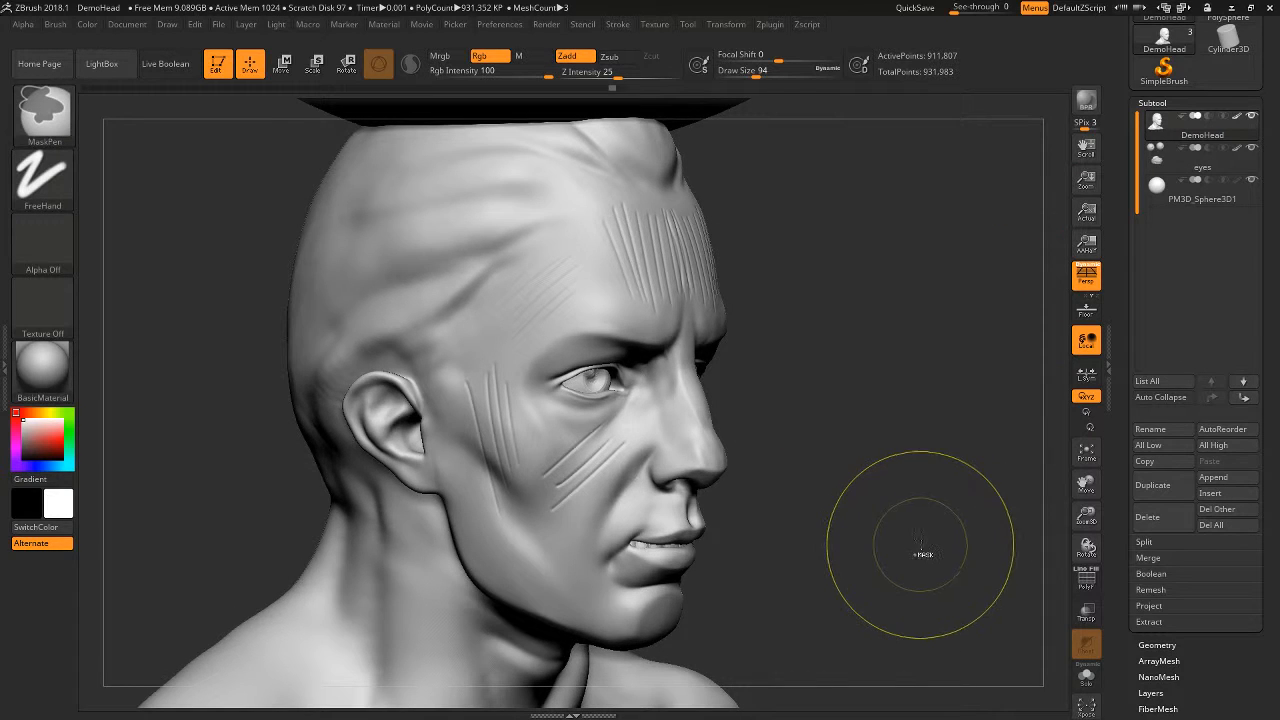
{"action": "left_click", "coordinate": [930, 540], "text": "ctrl"}
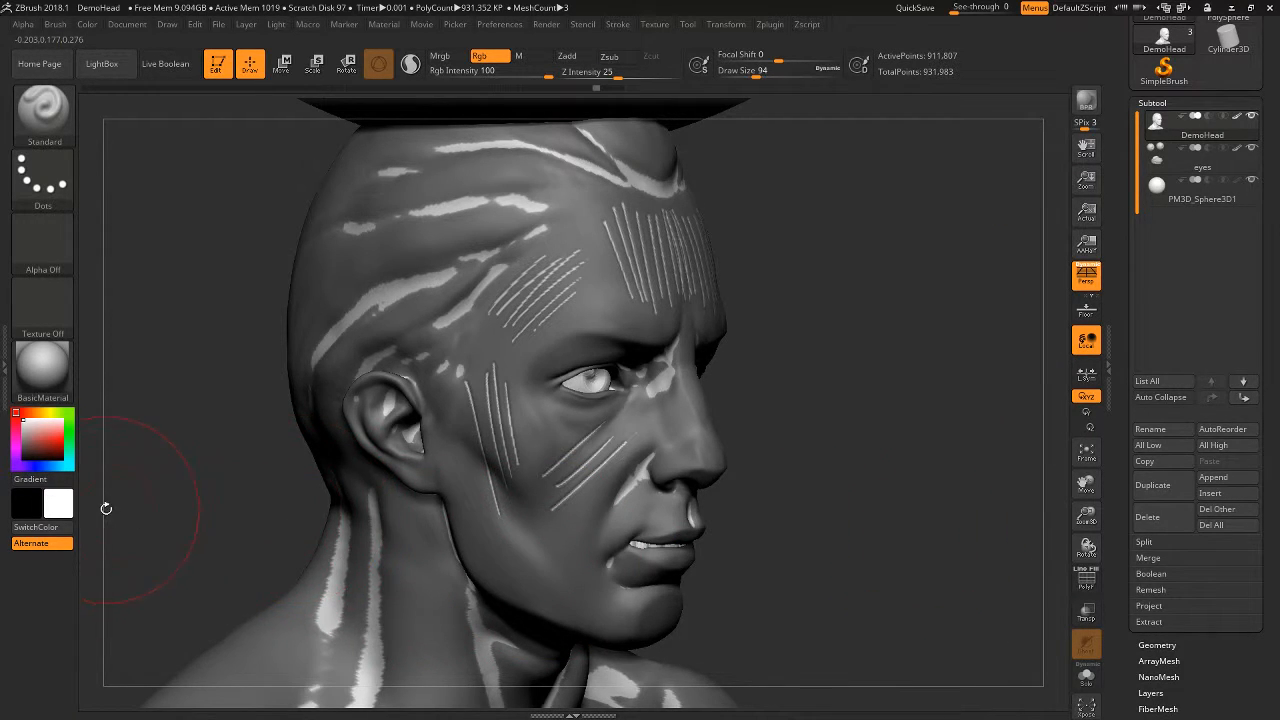
{"action": "key", "text": "v"}
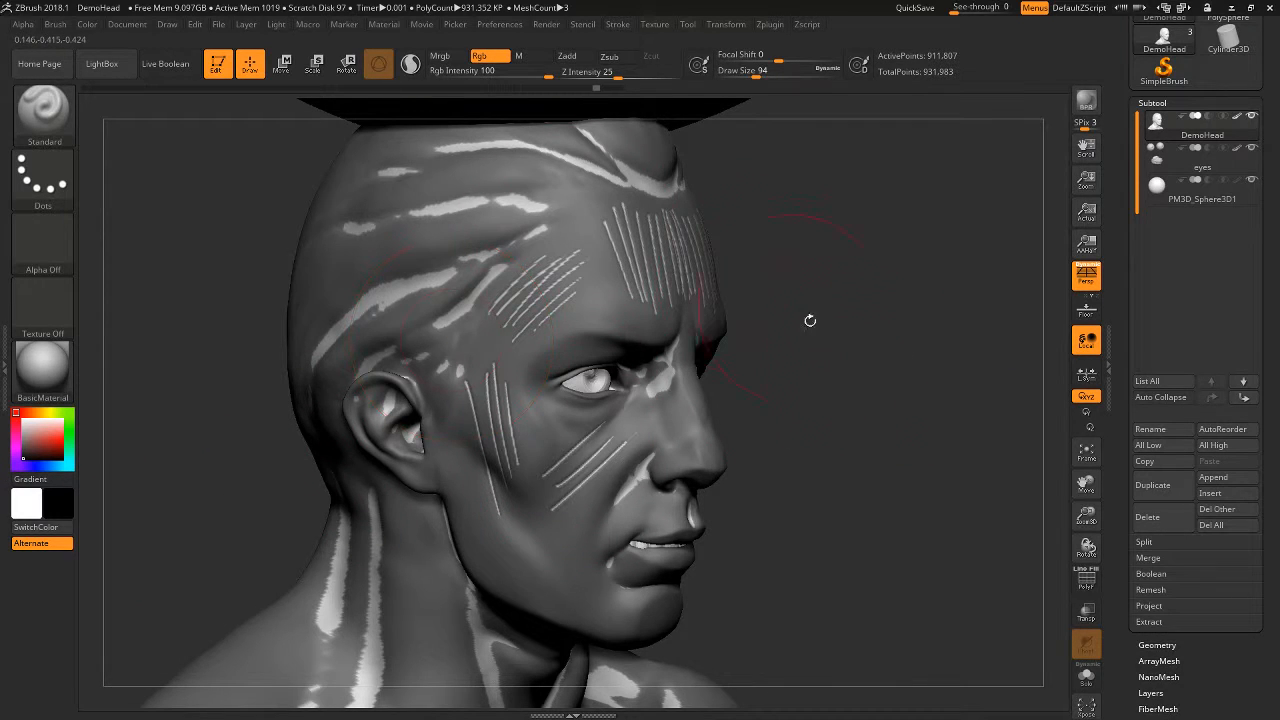
{"action": "left_click_drag", "start_coordinate": [810, 320], "coordinate": [865, 349], "text": "alt"}
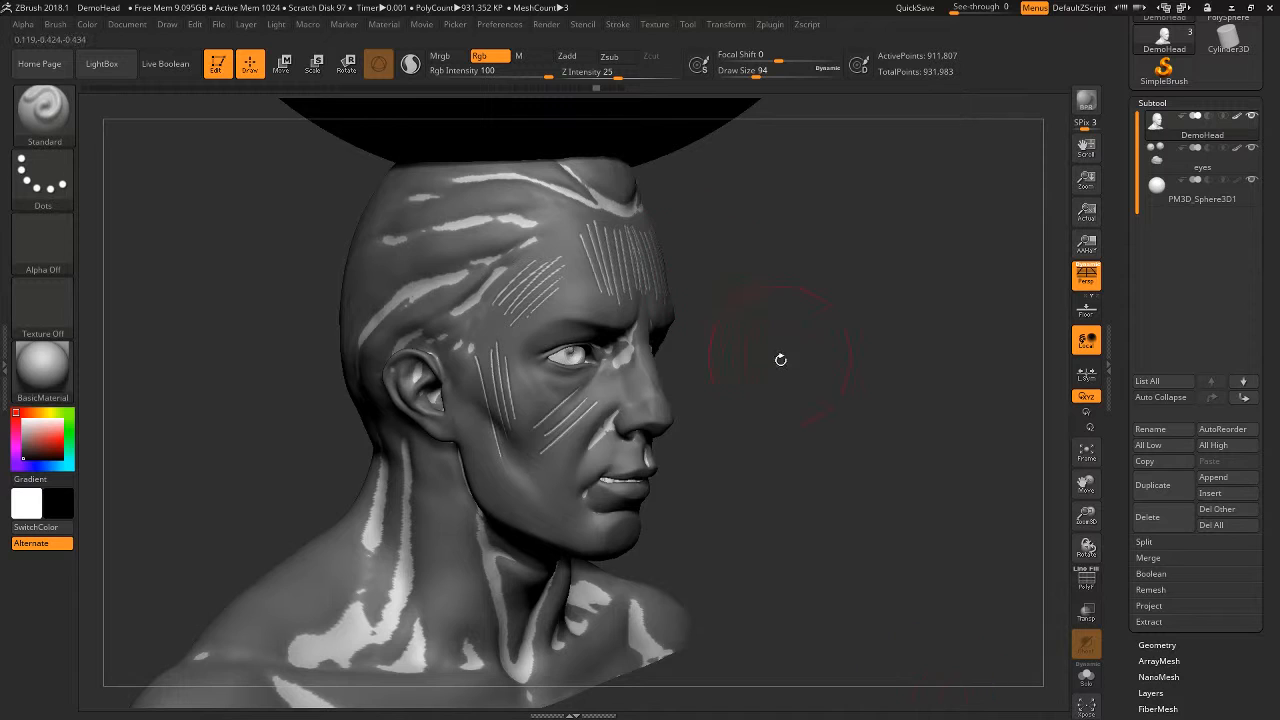
{"action": "left_click_drag", "start_coordinate": [783, 387], "coordinate": [734, 366]}
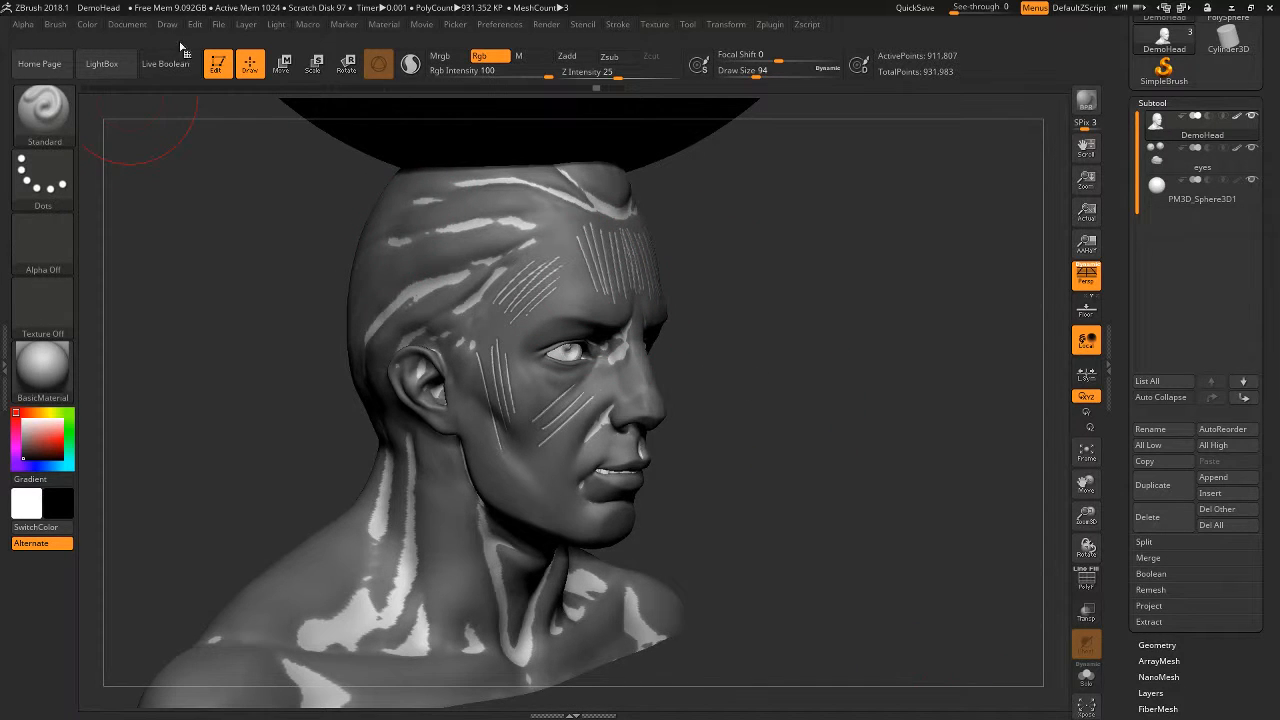
- Paint black through the mask into the hair and forehead cavities, and check the result with the mask hidden
{"action": "mouse_move", "coordinate": [500, 245]}
{"action": "left_mouse_down"}
{"action": "mouse_move", "coordinate": [474, 268]}
{"action": "mouse_move", "coordinate": [600, 222]}
{"action": "left_mouse_up"}
{"action": "key", "text": "ctrl+z"}
{"action": "mouse_move", "coordinate": [440, 282]}
{"action": "left_mouse_down"}
{"action": "mouse_move", "coordinate": [469, 258]}
{"action": "mouse_move", "coordinate": [571, 233]}
{"action": "left_mouse_up"}
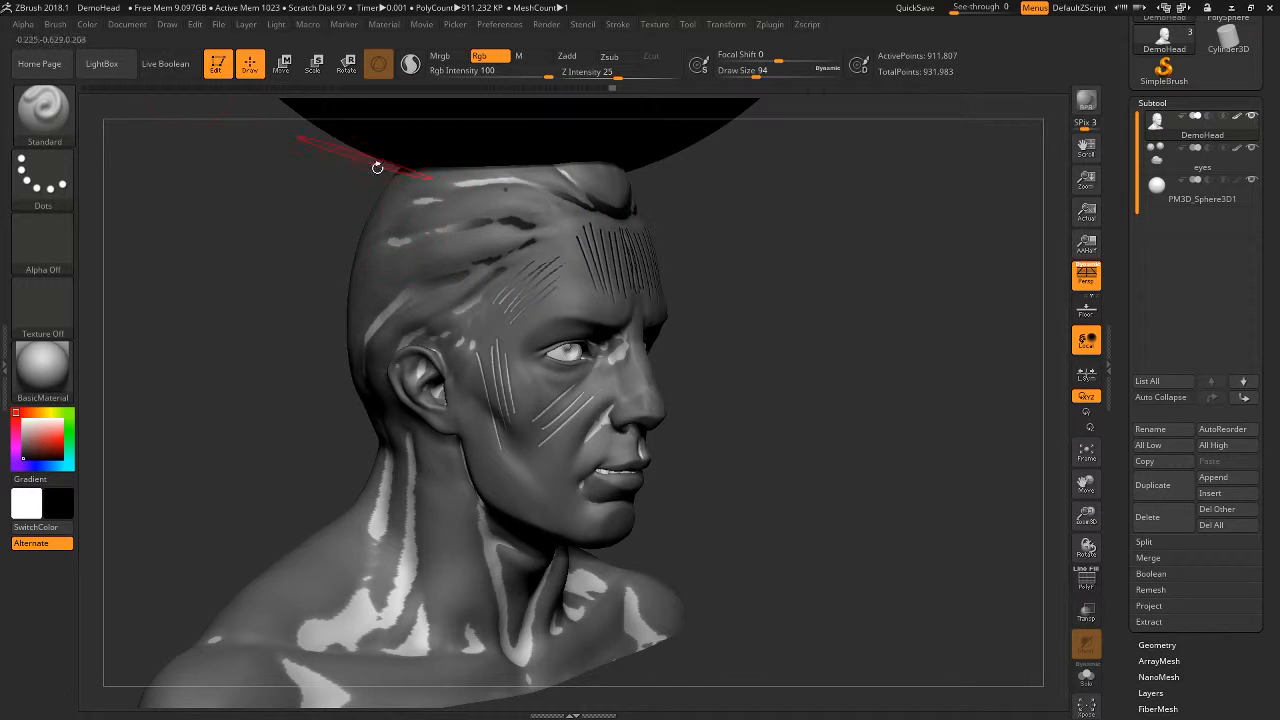
{"action": "left_click_drag", "start_coordinate": [786, 358], "coordinate": [850, 470], "text": "ctrl"}
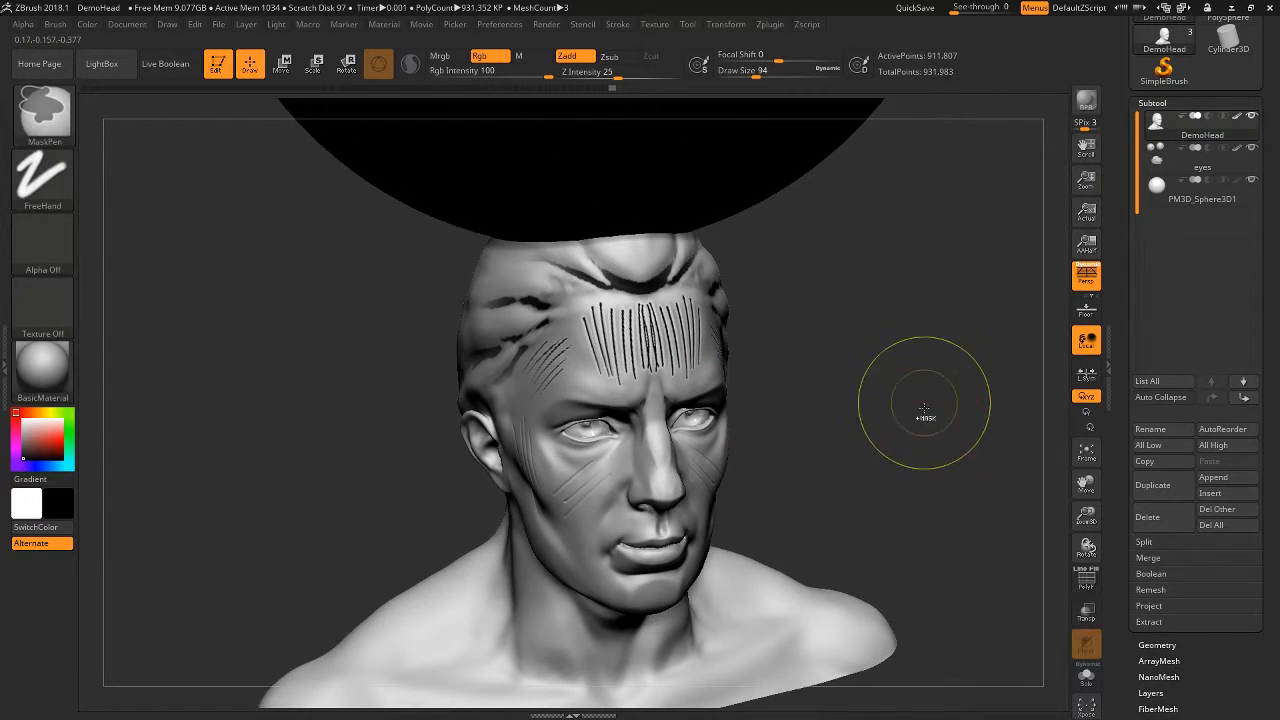
- Show the mask again, pick a grey painting colour, and undo the black paint in the hair and forehead cavities
{"action": "left_click_drag", "start_coordinate": [917, 400], "coordinate": [923, 477]}
{"action": "left_click", "coordinate": [800, 457], "text": "ctrl"}
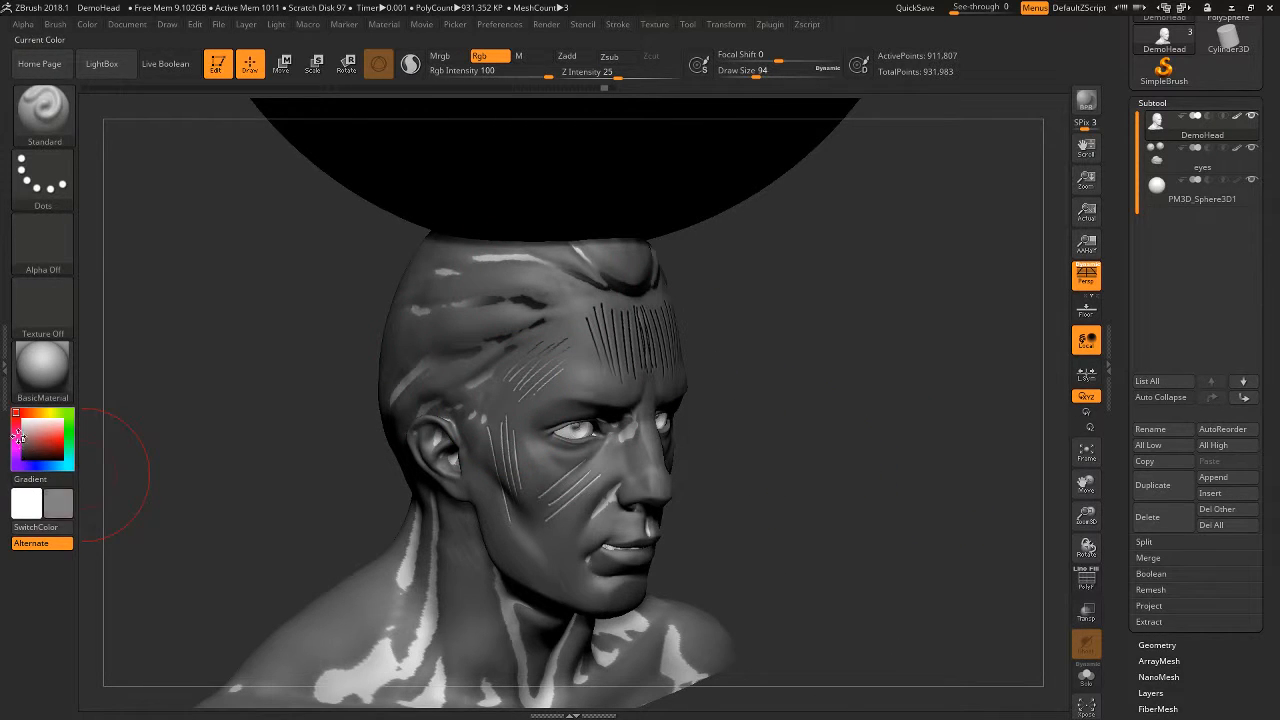
{"action": "left_click_drag", "start_coordinate": [800, 357], "coordinate": [809, 366]}
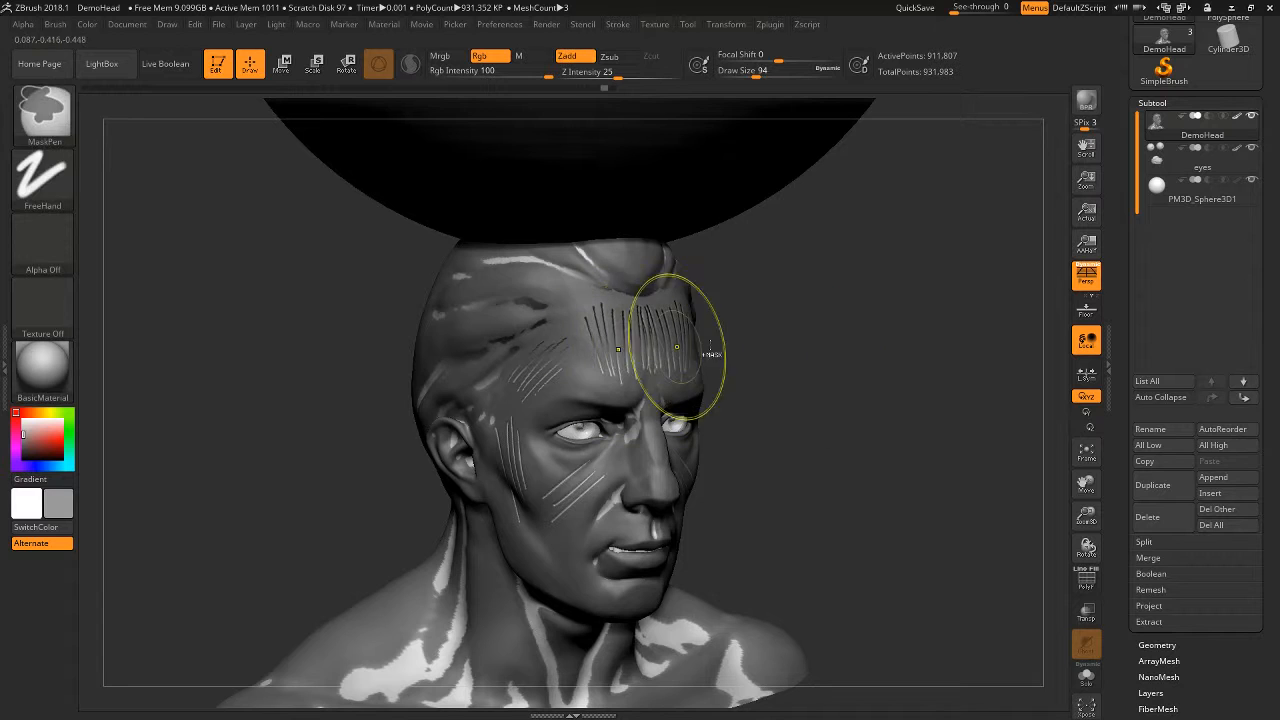
{"action": "key", "text": "ctrl+z"}
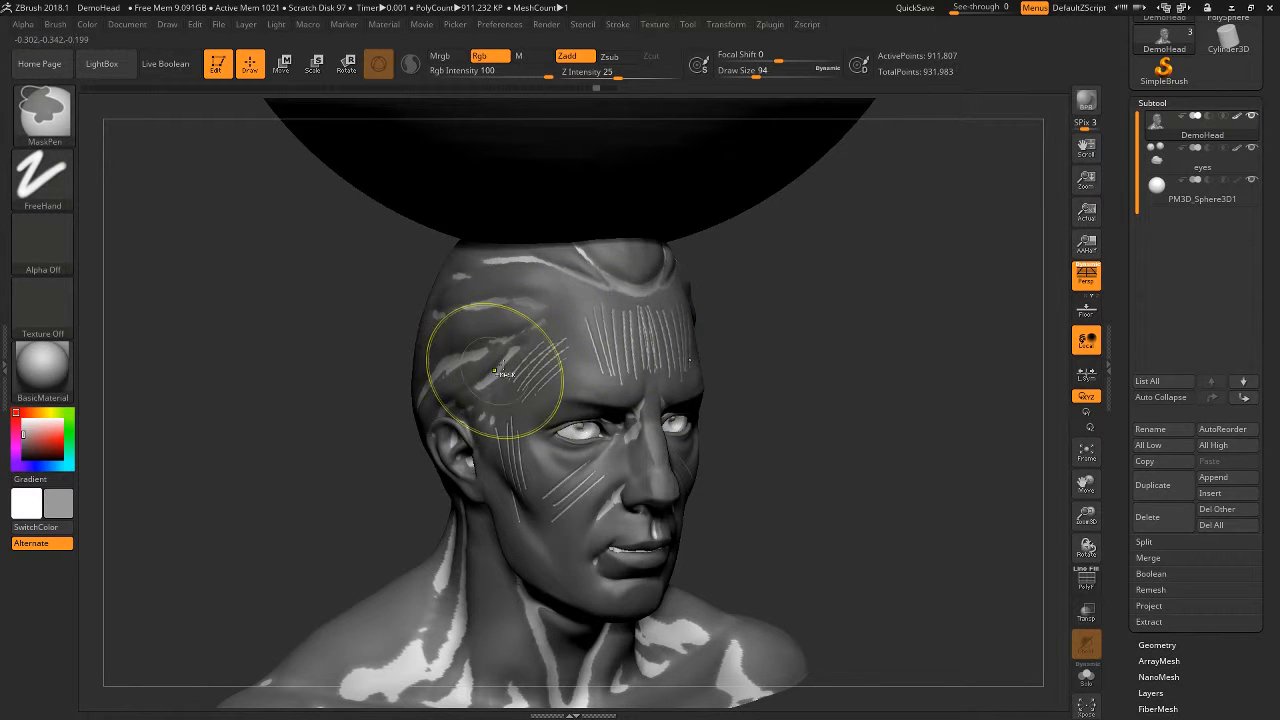
- Pick a muted reddish brown, paint it into the cheek grooves through the mask, and check it with the mask hidden
{"action": "left_click_drag", "start_coordinate": [845, 310], "coordinate": [952, 487], "text": "ctrl"}
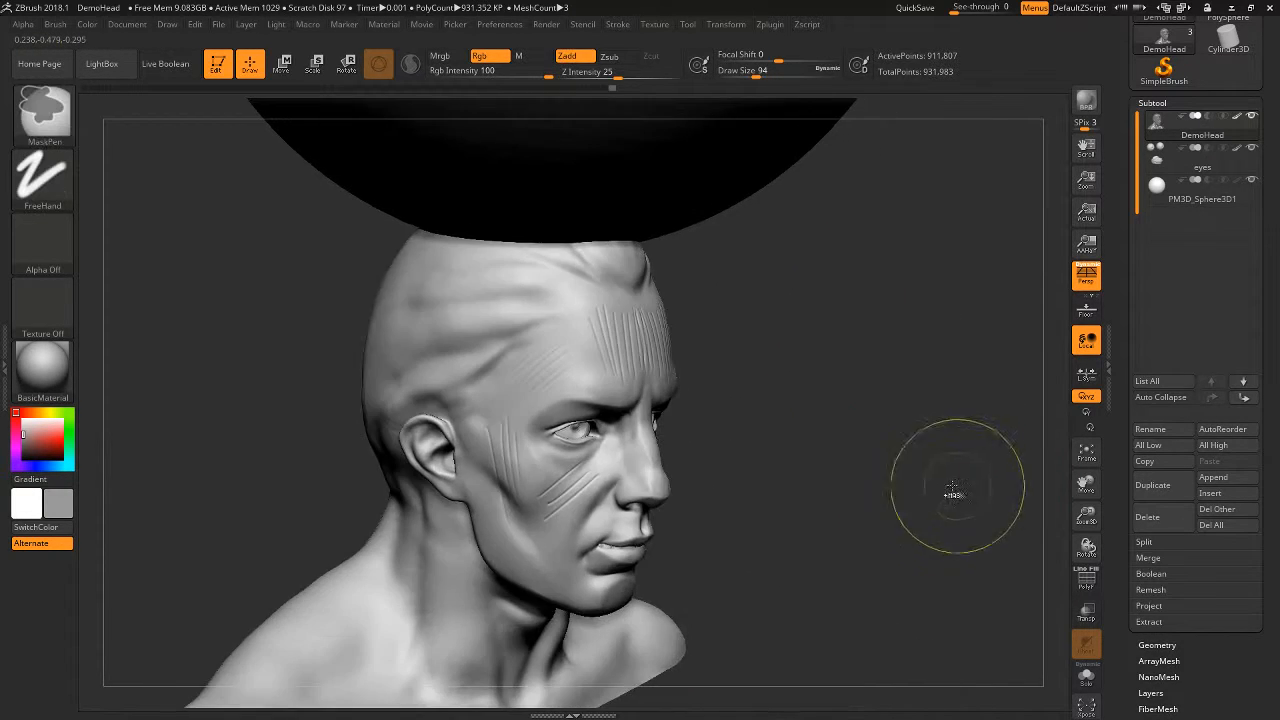
{"action": "key", "text": "ctrl+z"}
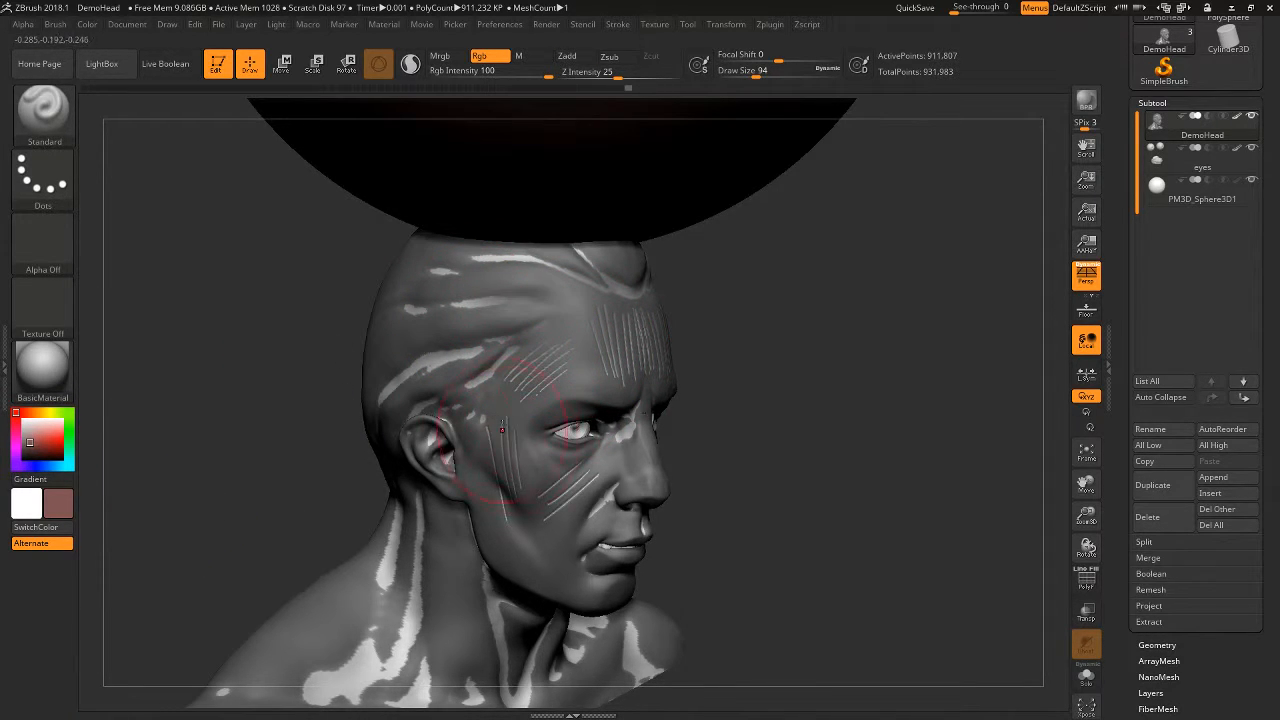
{"action": "left_click_drag", "start_coordinate": [841, 404], "coordinate": [884, 440], "text": "ctrl"}
{"action": "left_click_drag", "start_coordinate": [960, 440], "coordinate": [928, 448]}
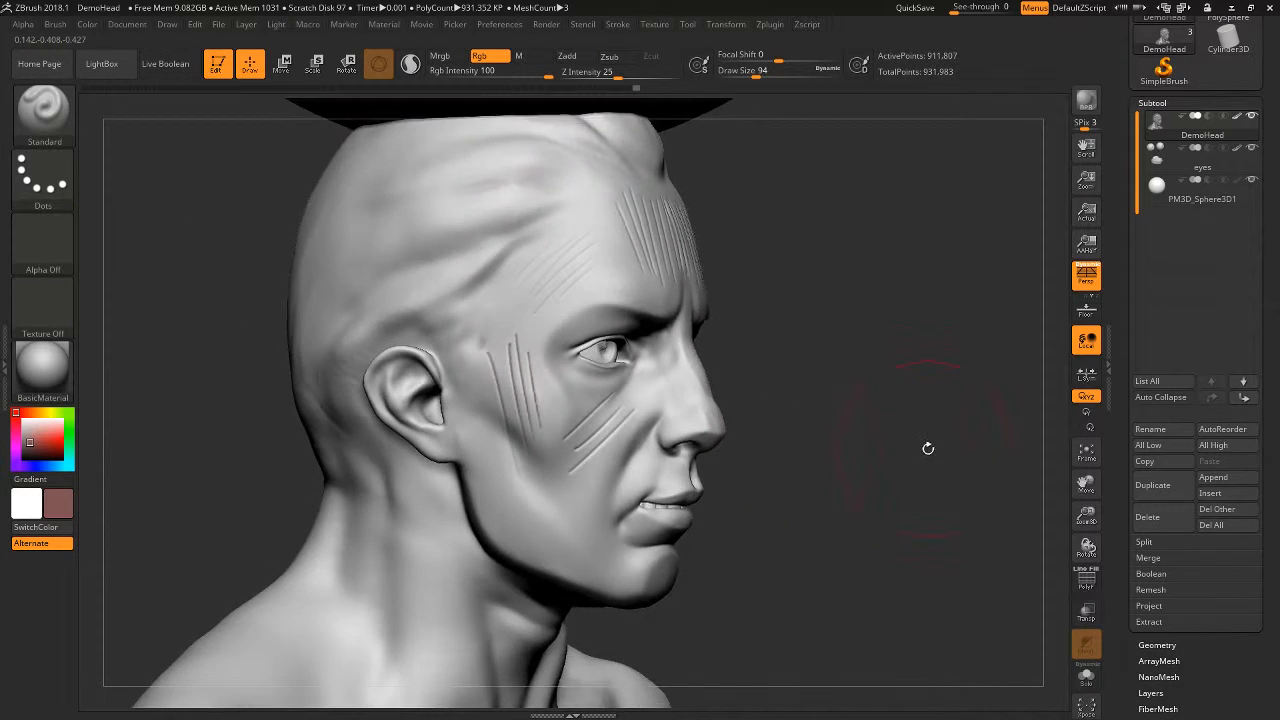
{"action": "key", "text": "ctrl+z"}
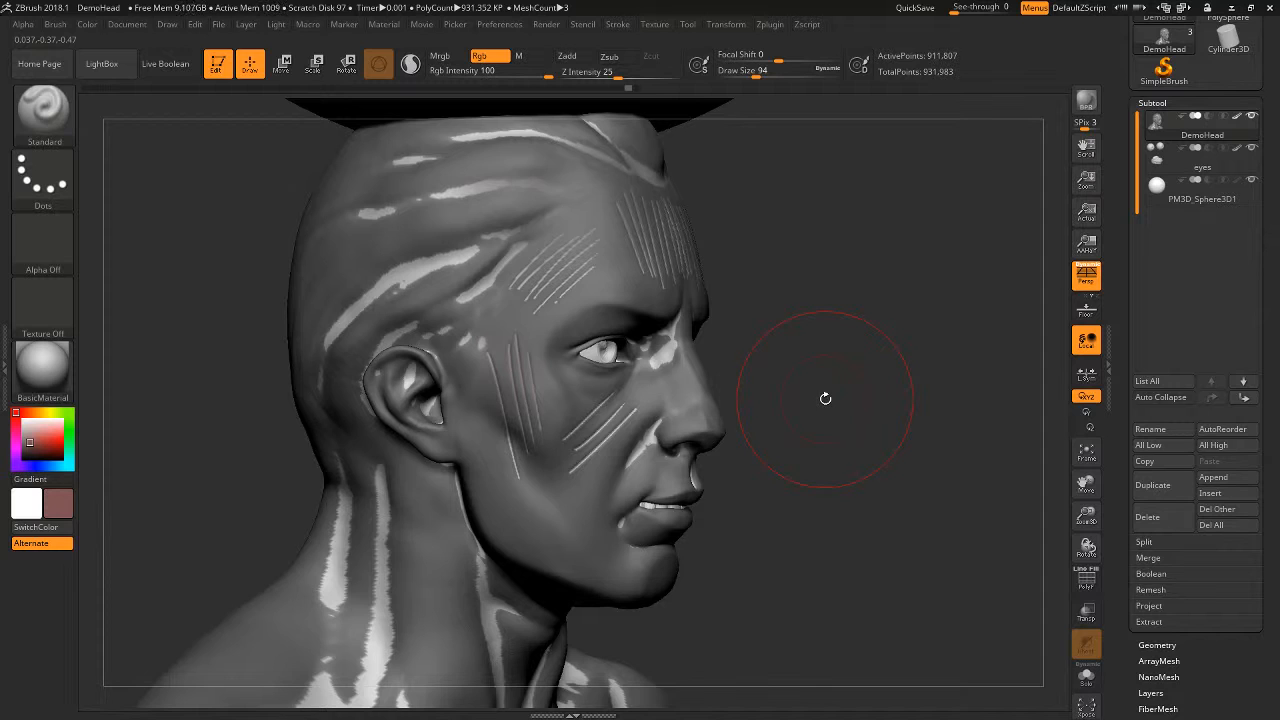
- Try blurring and then sharpening the cavity mask, and undo both changes
{"action": "key", "text": "ctrl"}
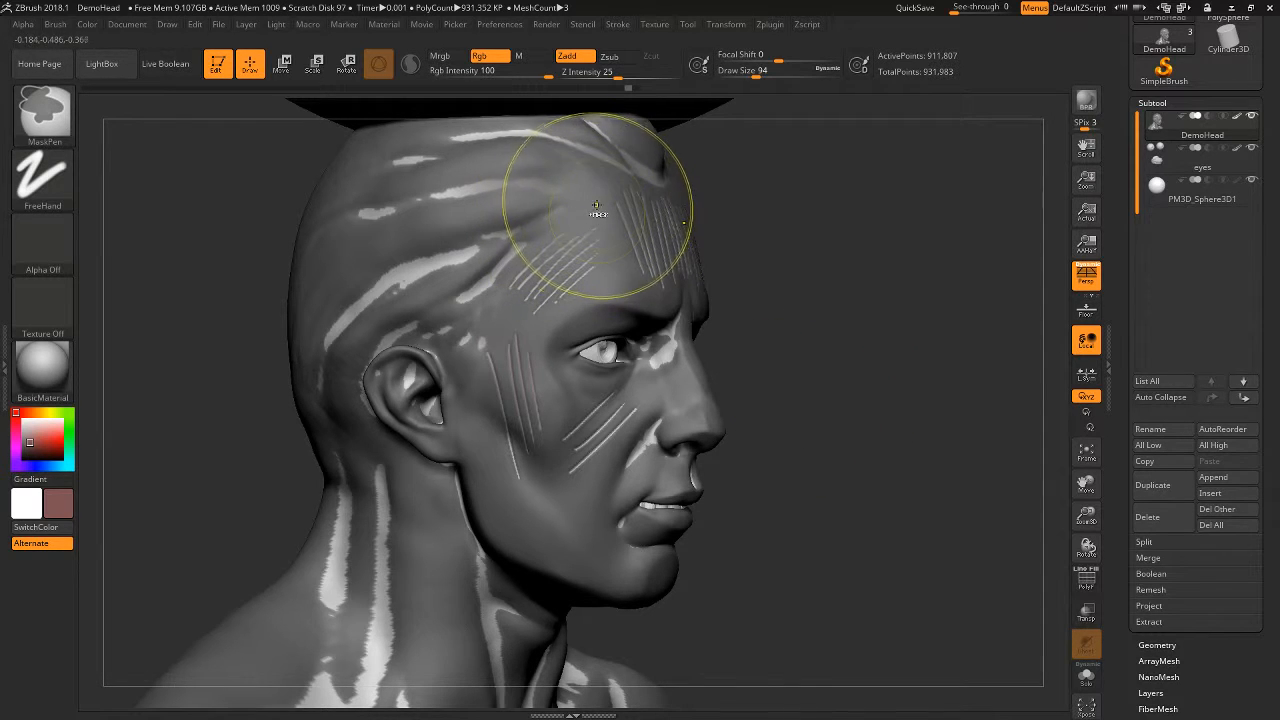
{"action": "left_click", "coordinate": [643, 266], "text": "ctrl"}
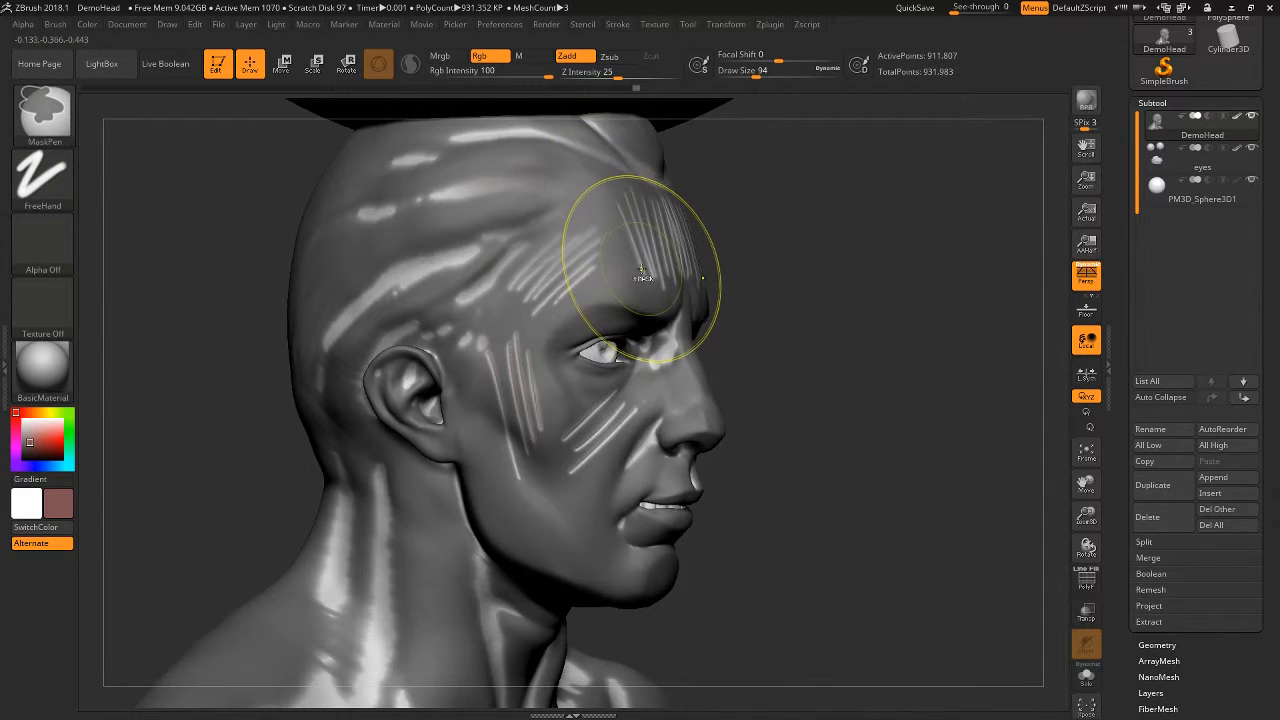
{"action": "key", "text": "ctrl+alt"}
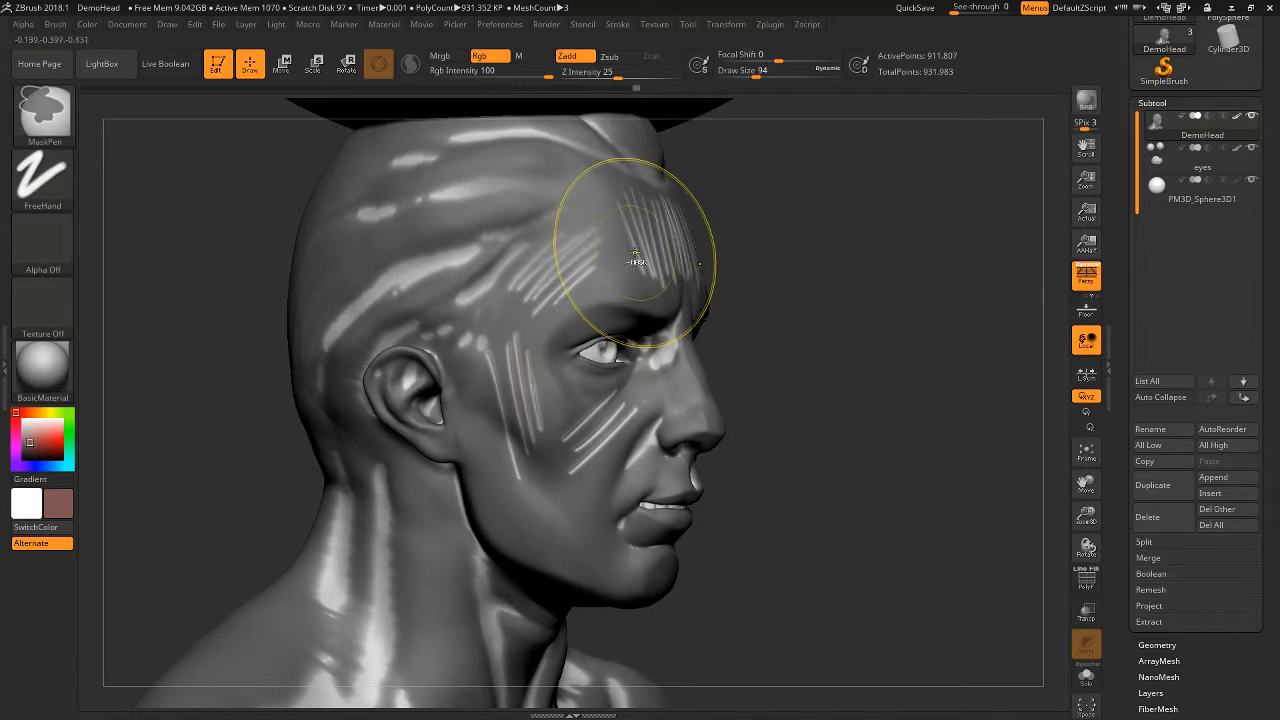
{"action": "left_click", "coordinate": [610, 258], "text": "ctrl+alt"}
{"action": "left_click", "coordinate": [588, 182], "text": "ctrl+alt"}
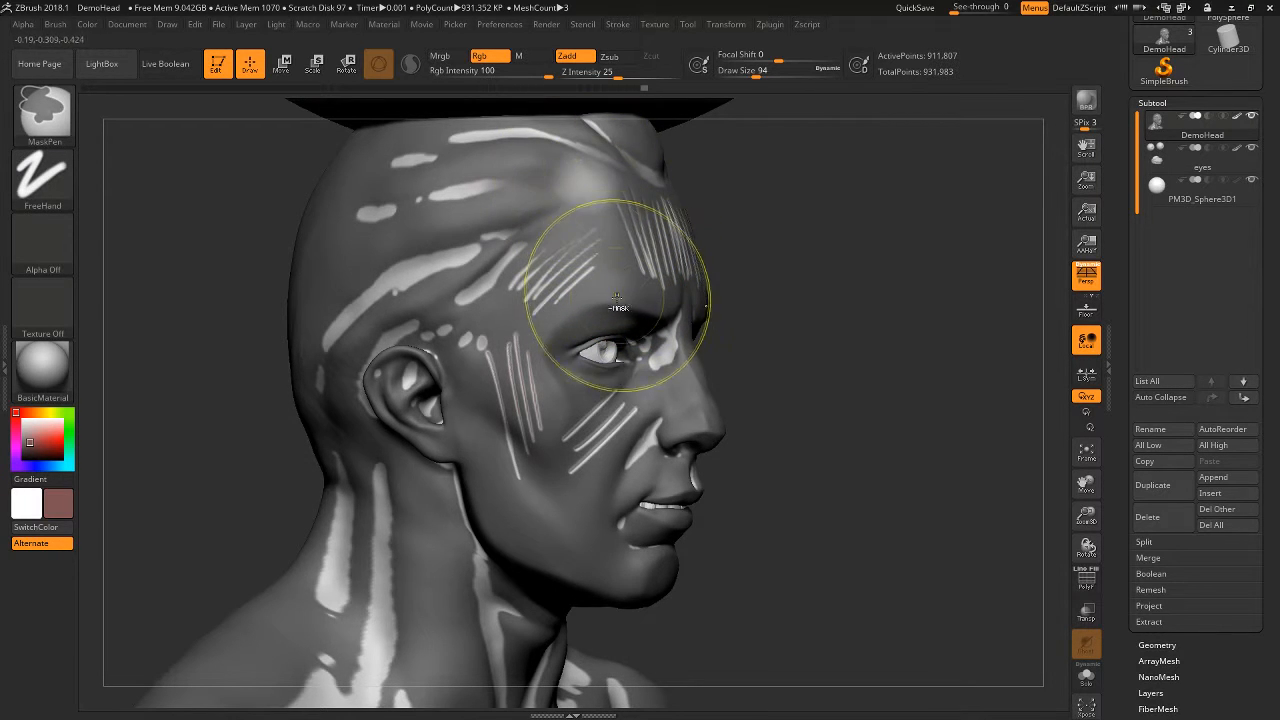
{"action": "key", "text": "ctrl+z"}
{"action": "key", "text": "ctrl+z"}
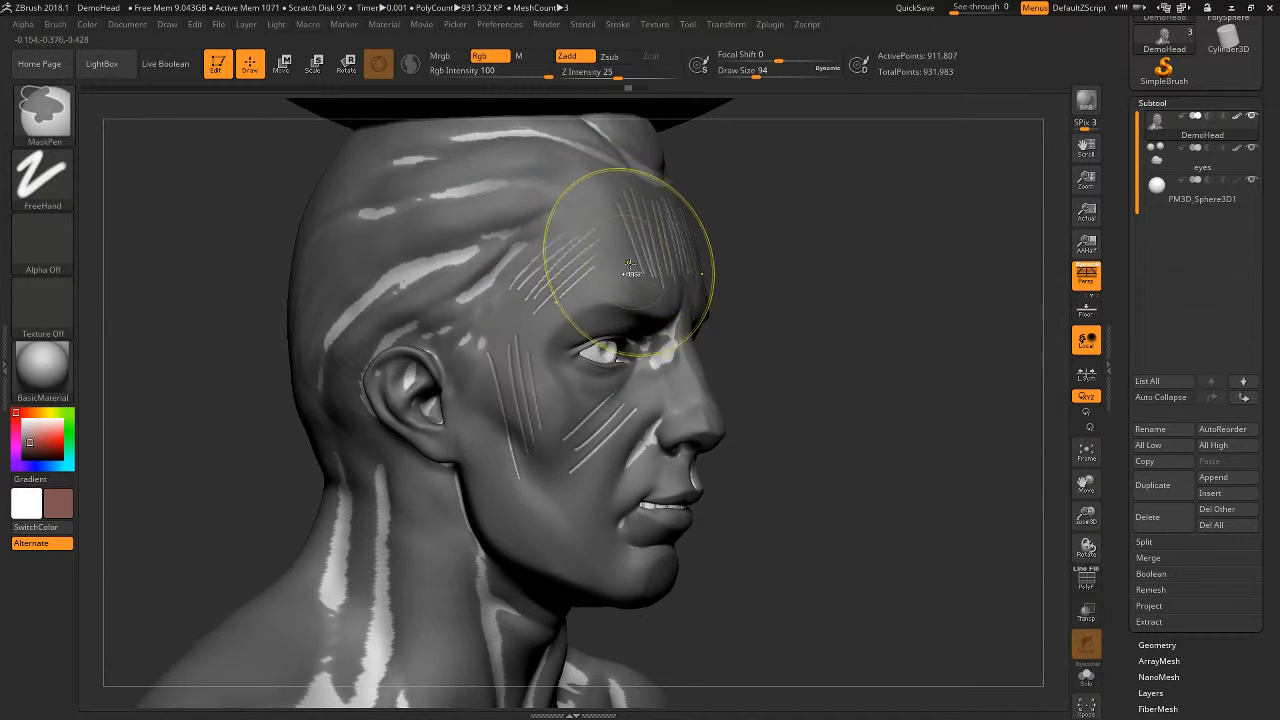
- Blur the cavity mask to soften its edges, and undo the trial change over the temple grooves
{"action": "left_click", "coordinate": [577, 272], "text": "ctrl"}
{"action": "left_click", "coordinate": [574, 274], "text": "ctrl"}
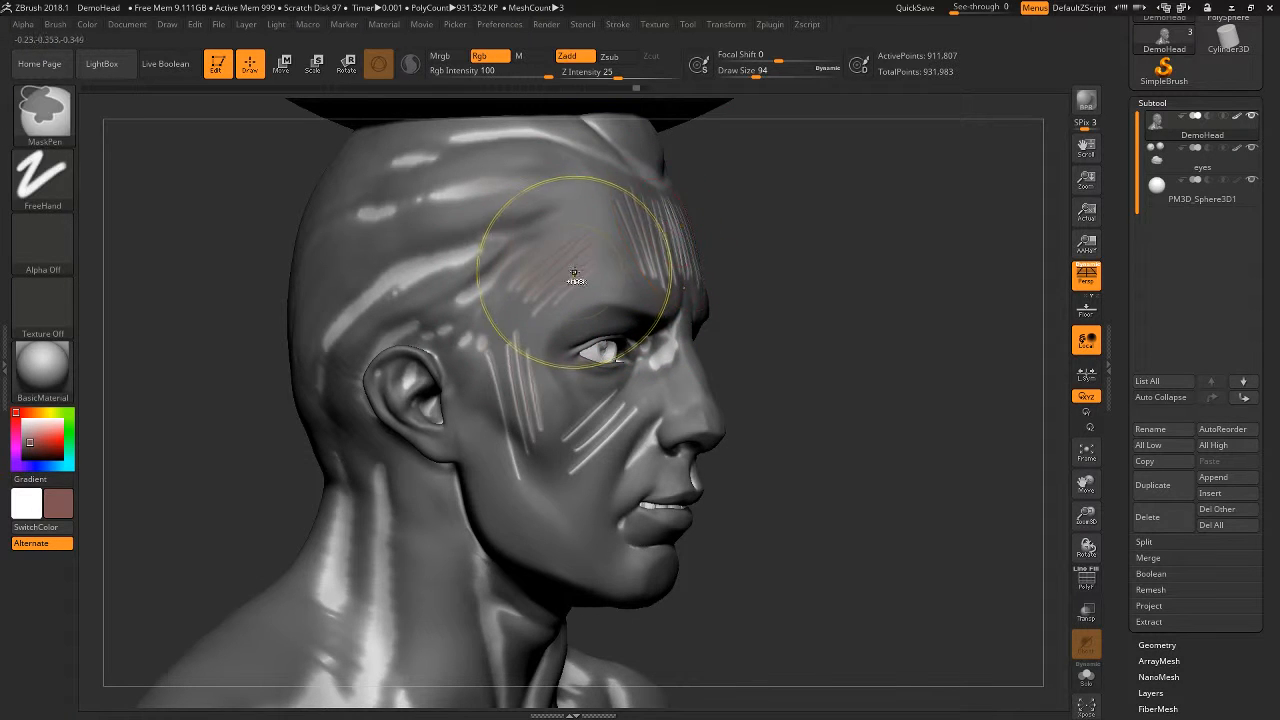
{"action": "key", "text": "ctrl+z"}
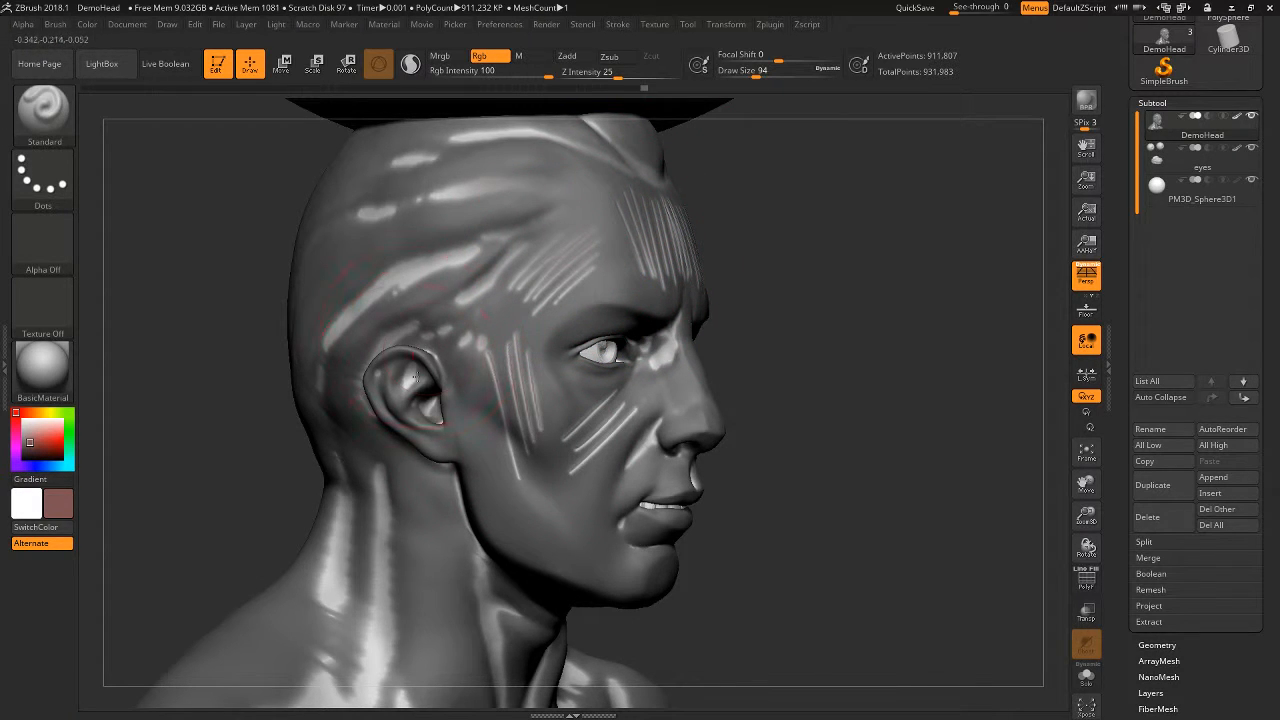
- Paint reddish brown into the neck, jaw and cheek cavities, raising Draw Size to 154, and check the bust with the mask hidden
{"action": "mouse_move", "coordinate": [408, 607]}
{"action": "left_mouse_down"}
{"action": "mouse_move", "coordinate": [391, 445]}
{"action": "mouse_move", "coordinate": [388, 510]}
{"action": "left_mouse_up"}
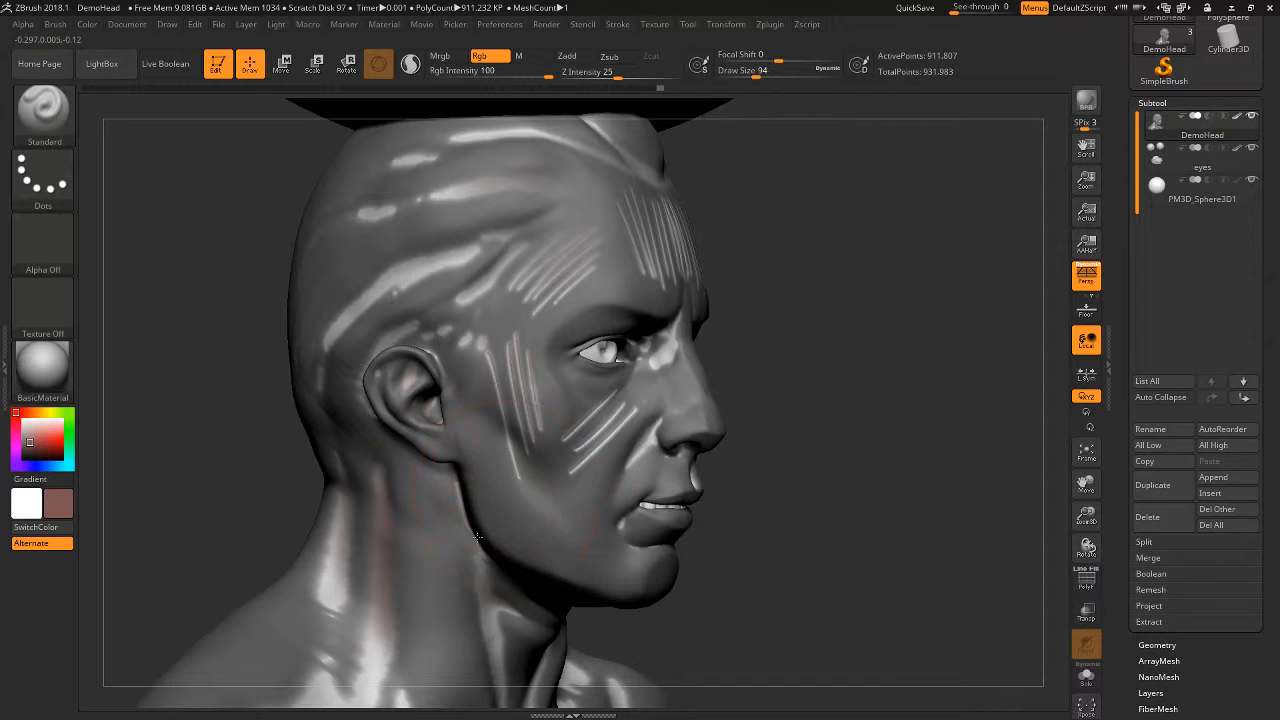
{"action": "left_click_drag", "start_coordinate": [477, 537], "coordinate": [478, 552]}
{"action": "key", "text": "space"}
{"action": "mouse_move", "coordinate": [616, 430]}
{"action": "left_mouse_down"}
{"action": "mouse_move", "coordinate": [634, 431]}
{"action": "mouse_move", "coordinate": [518, 490]}
{"action": "left_mouse_up"}
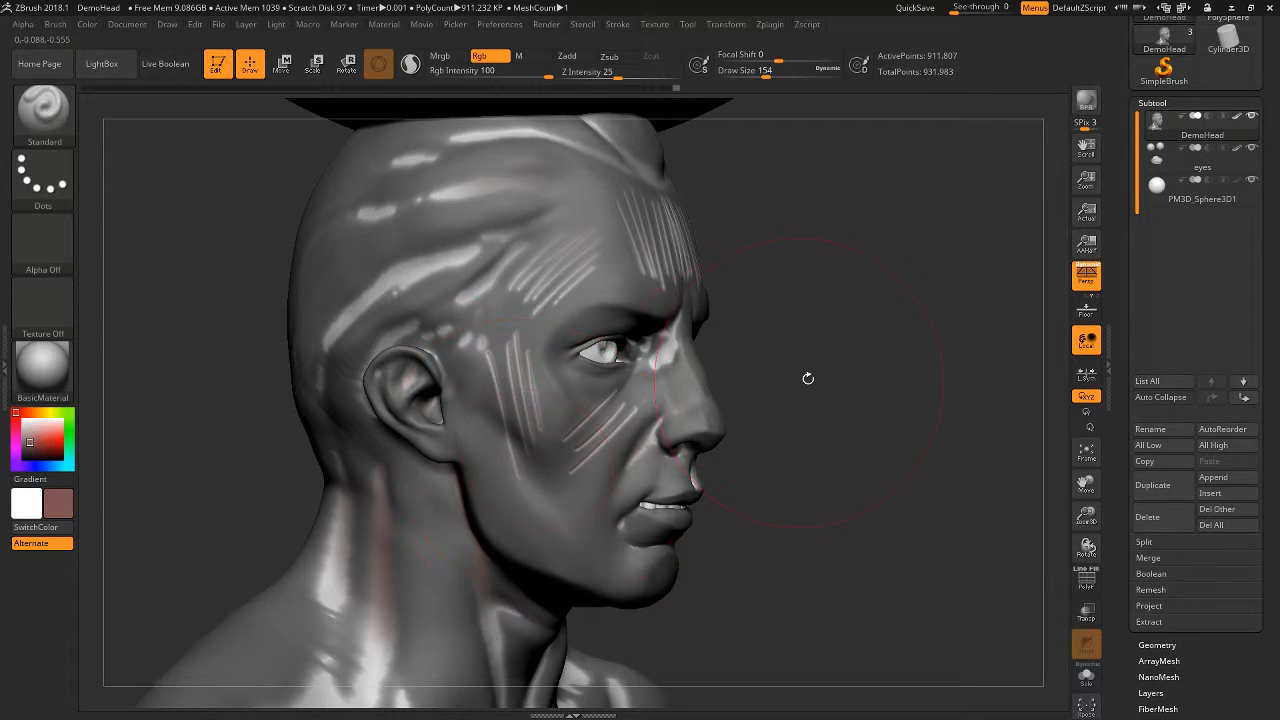
{"action": "left_click", "coordinate": [876, 425], "text": "ctrl"}
{"action": "mouse_move", "coordinate": [879, 427]}
{"action": "left_mouse_down", "text": "alt"}
{"action": "mouse_move", "coordinate": [777, 406]}
{"action": "mouse_move", "coordinate": [797, 377]}
{"action": "mouse_move", "coordinate": [880, 404]}
{"action": "left_mouse_up", "text": "alt"}
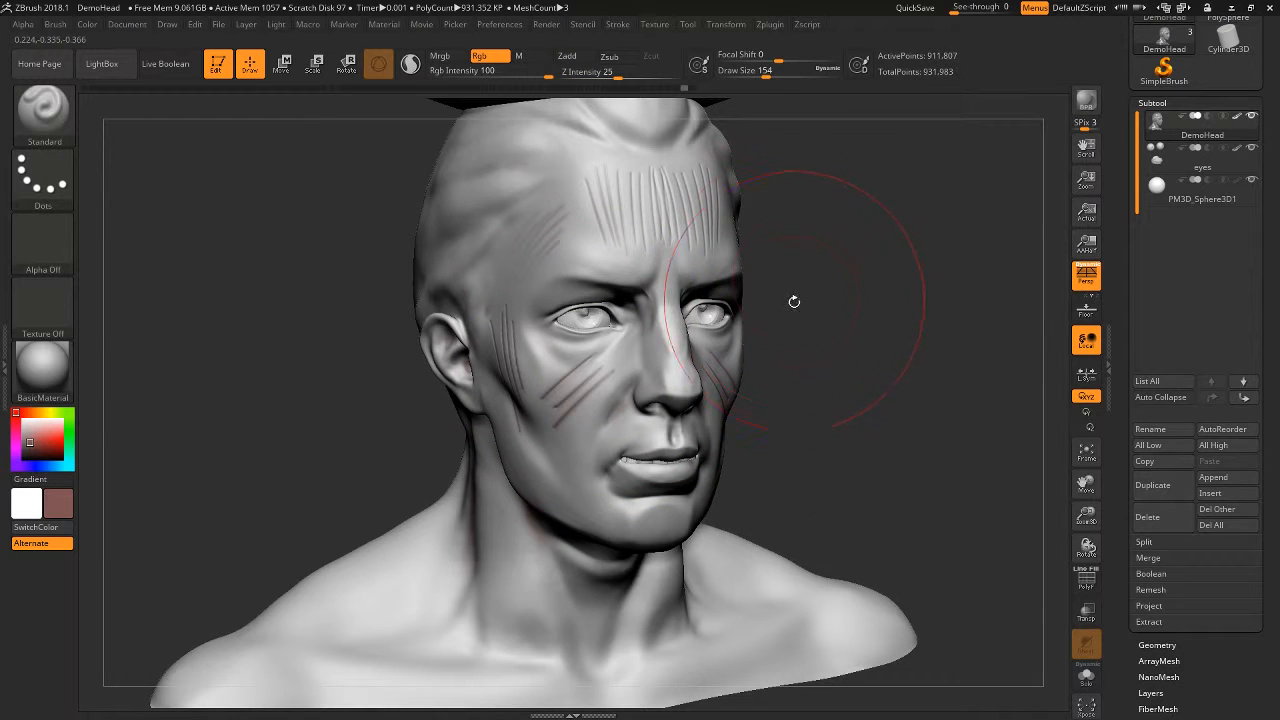
{"action": "key", "text": "shift"}
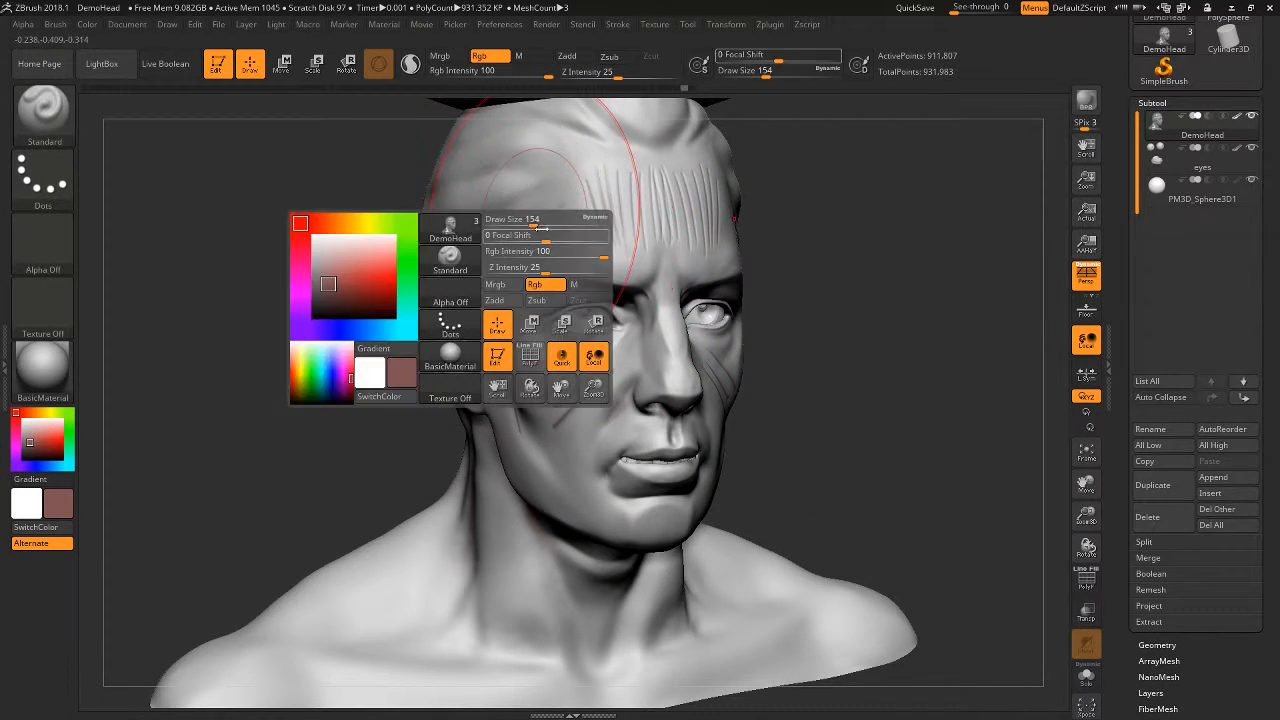
- Paint a reddish-brown patch over the temple at Draw Size 51 and turn off Zadd for the Smooth brush to soften only the colour
{"action": "key", "text": "space"}
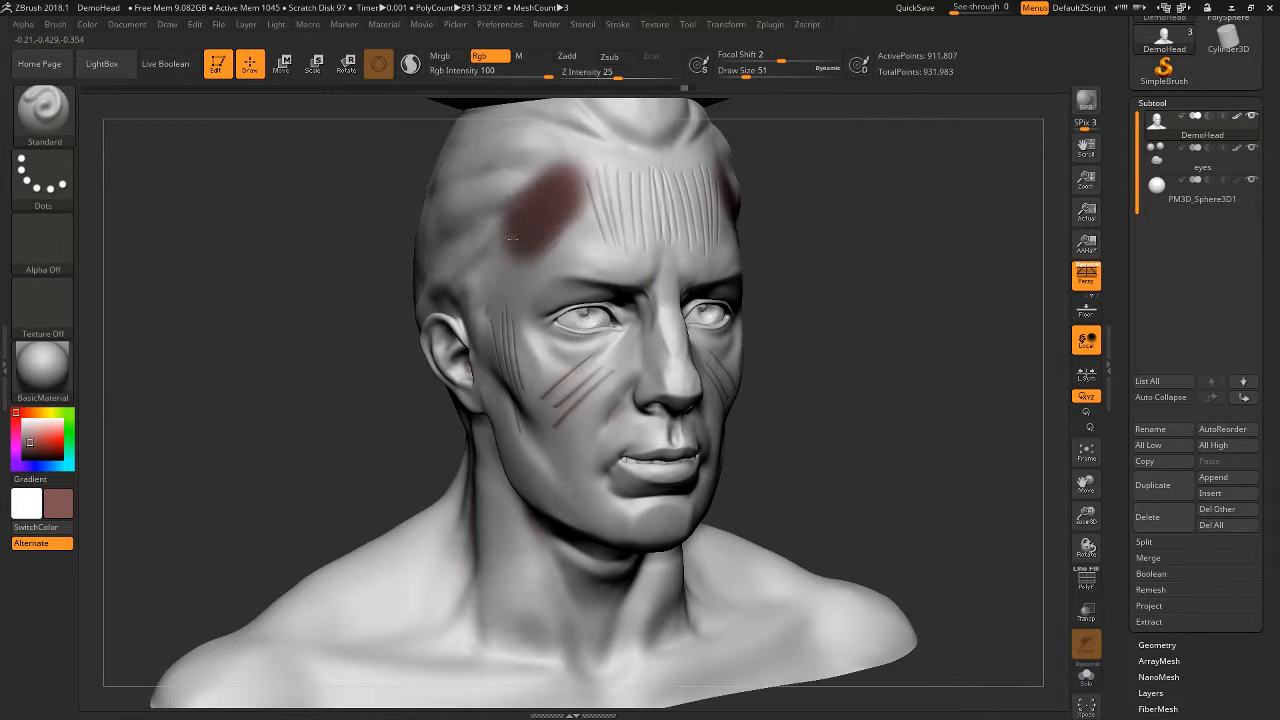
{"action": "mouse_move", "coordinate": [540, 185]}
{"action": "left_mouse_down"}
{"action": "mouse_move", "coordinate": [515, 235]}
{"action": "mouse_move", "coordinate": [613, 309]}
{"action": "left_mouse_up"}
{"action": "key", "text": "shift"}
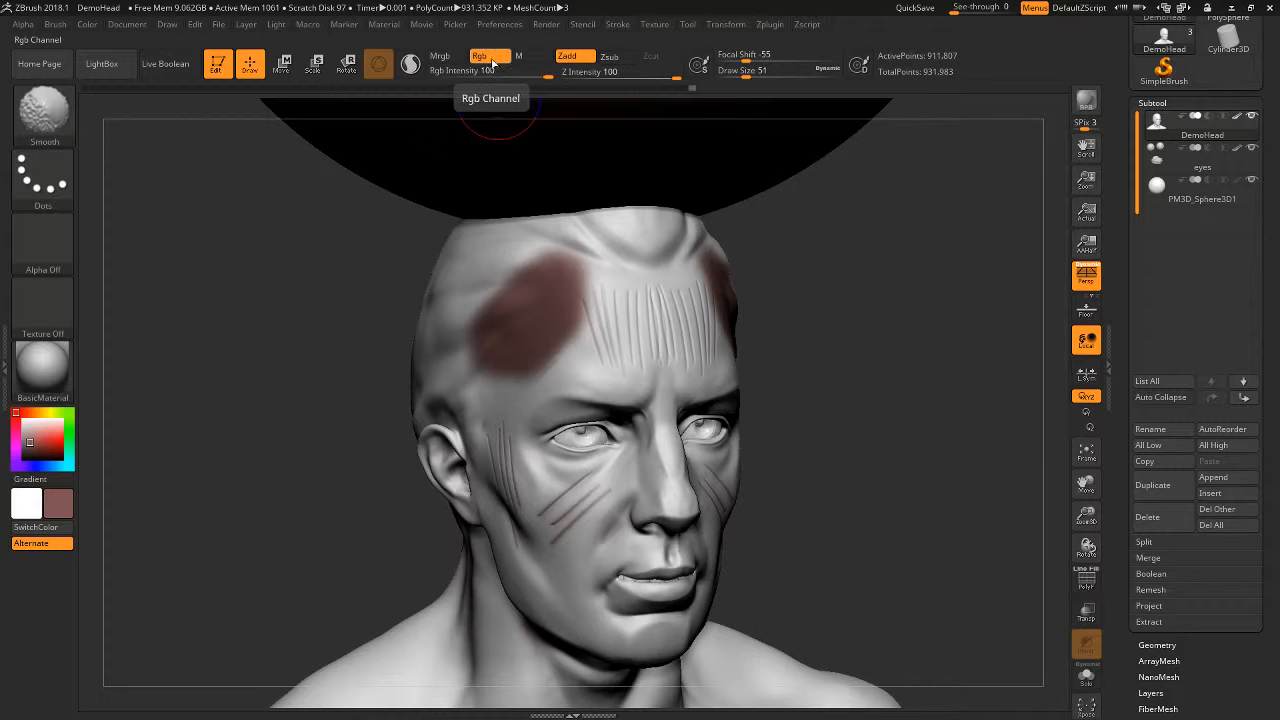
{"action": "left_click", "coordinate": [568, 57]}
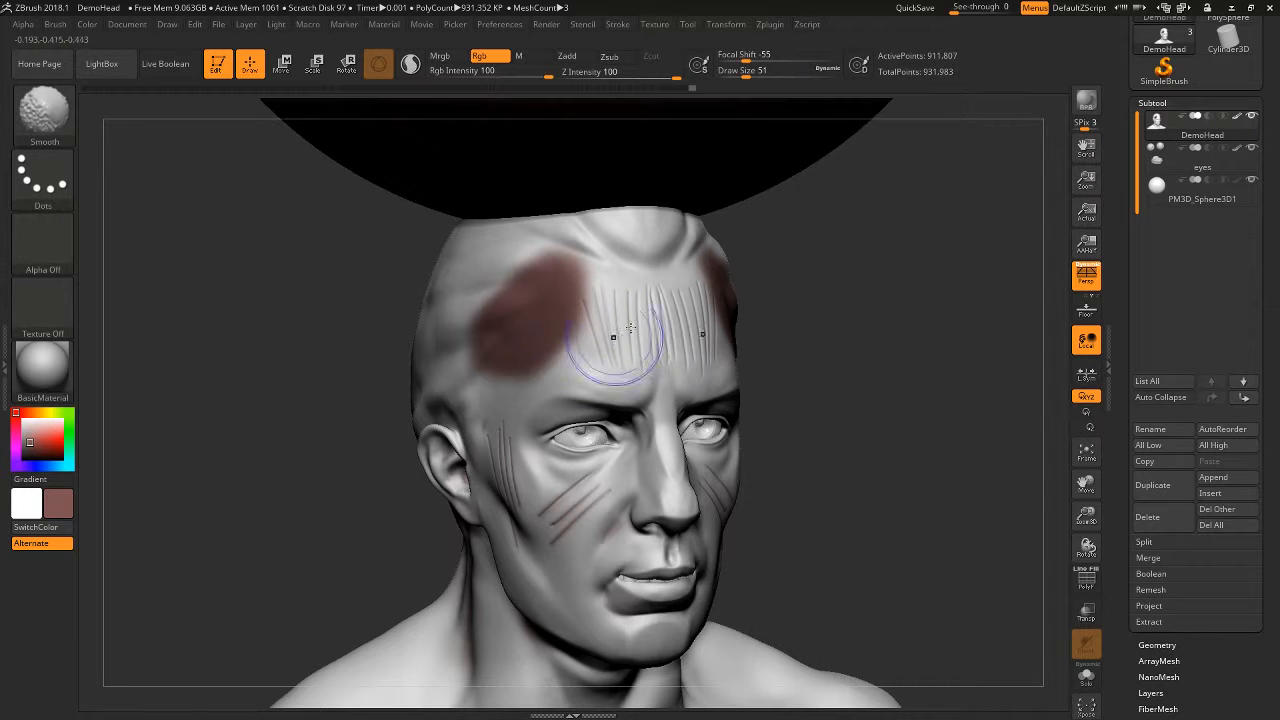
{"action": "left_click_drag", "start_coordinate": [820, 347], "coordinate": [876, 350]}
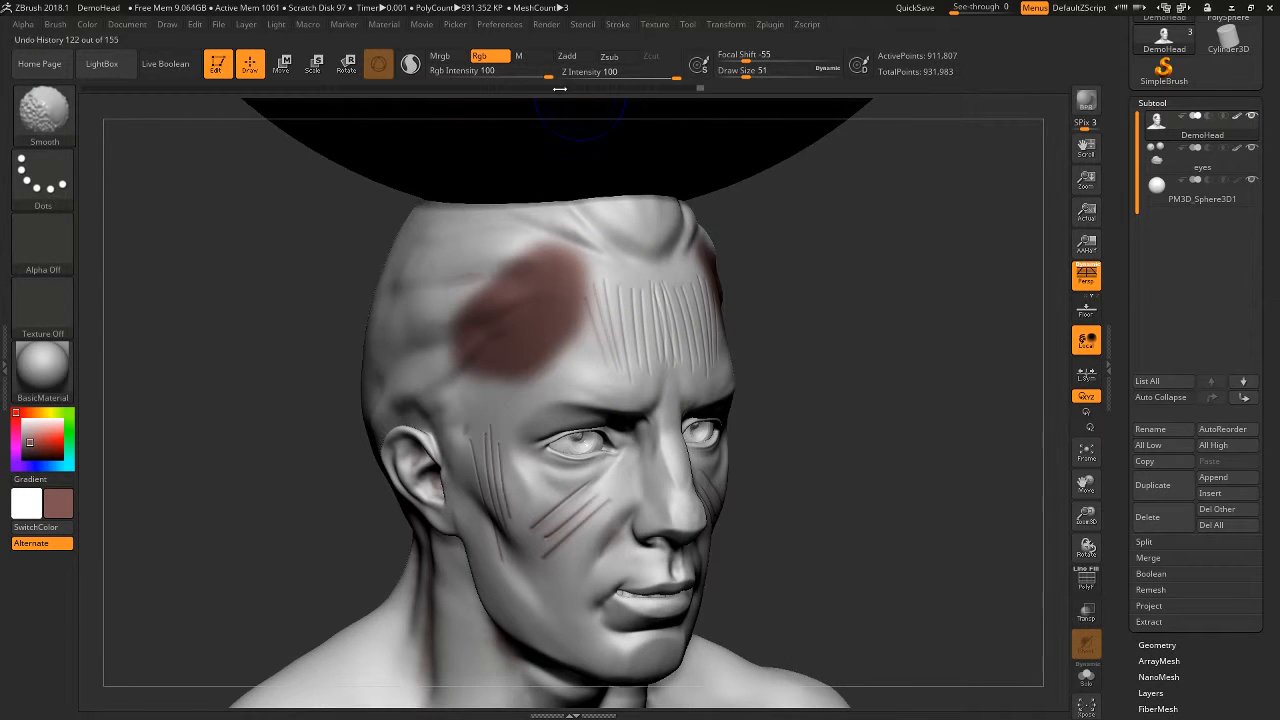
{"action": "left_click_drag", "start_coordinate": [823, 370], "coordinate": [820, 446], "text": "alt"}
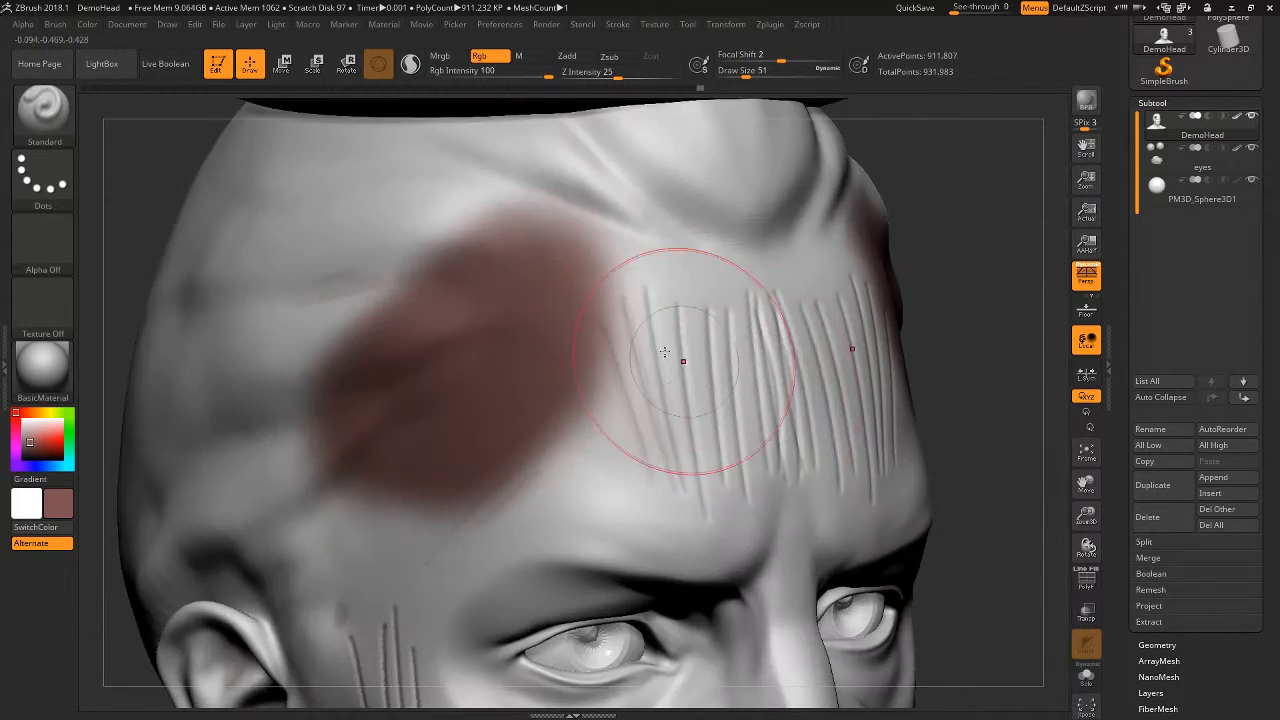
{"action": "left_click_drag", "start_coordinate": [602, 362], "coordinate": [552, 414], "text": "shift"}
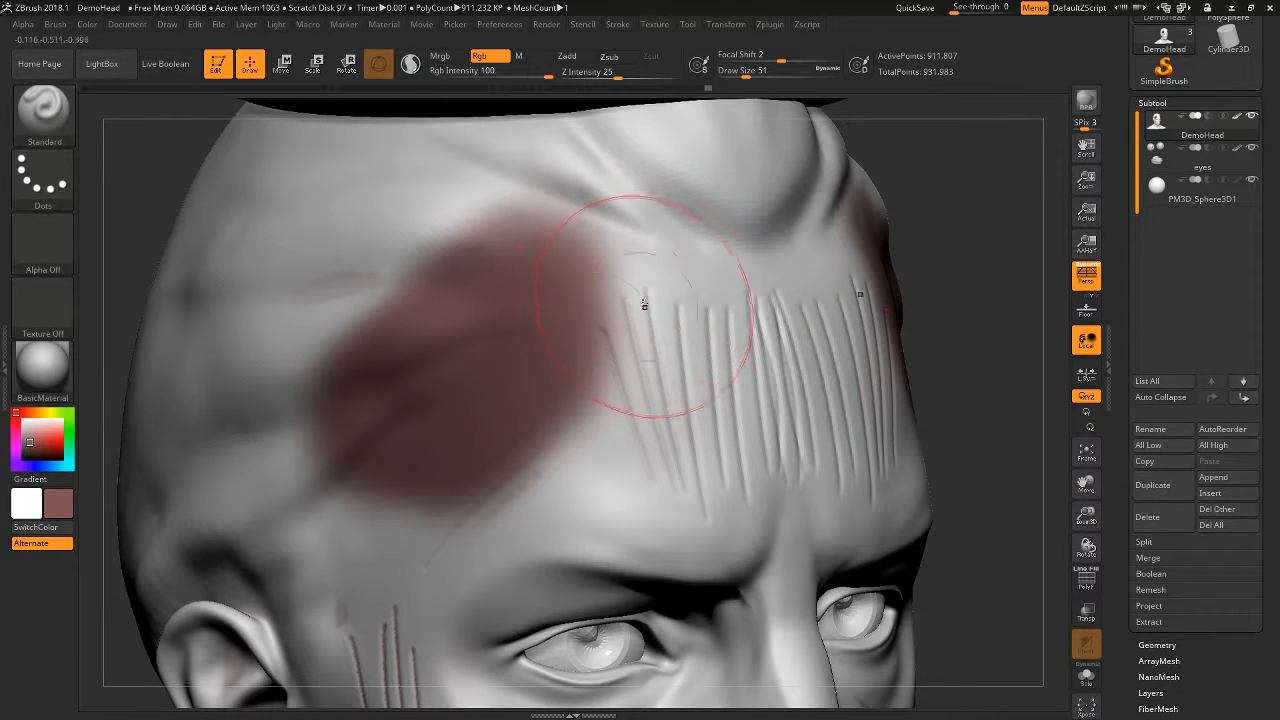
- Pick a dark olive colour and paint it over the forehead grooves beside the temple patch, undoing the trial strokes
{"action": "left_click", "coordinate": [47, 414]}
{"action": "mouse_move", "coordinate": [648, 292]}
{"action": "left_mouse_down"}
{"action": "mouse_move", "coordinate": [609, 343]}
{"action": "mouse_move", "coordinate": [618, 374]}
{"action": "left_mouse_up"}
{"action": "key", "text": "ctrl+z"}
{"action": "key", "text": "space"}
{"action": "mouse_move", "coordinate": [638, 318]}
{"action": "left_mouse_down"}
{"action": "mouse_move", "coordinate": [618, 316]}
{"action": "mouse_move", "coordinate": [642, 292]}
{"action": "mouse_move", "coordinate": [642, 348]}
{"action": "left_mouse_up"}
{"action": "key", "text": "space"}
{"action": "key", "text": "ctrl+z"}
{"action": "mouse_move", "coordinate": [638, 291]}
{"action": "left_mouse_down"}
{"action": "mouse_move", "coordinate": [636, 337]}
{"action": "mouse_move", "coordinate": [618, 313]}
{"action": "left_mouse_up"}
- Undo the extra wide stroke, set Draw Size to 7, and paint a narrow olive stripe between the reddish-brown and olive patches
{"action": "key", "text": "space"}
{"action": "mouse_move", "coordinate": [597, 294]}
{"action": "left_mouse_down"}
{"action": "mouse_move", "coordinate": [575, 408]}
{"action": "mouse_move", "coordinate": [600, 306]}
{"action": "mouse_move", "coordinate": [572, 286]}
{"action": "left_mouse_up"}
{"action": "key", "text": "ctrl+z"}
{"action": "key", "text": "space"}
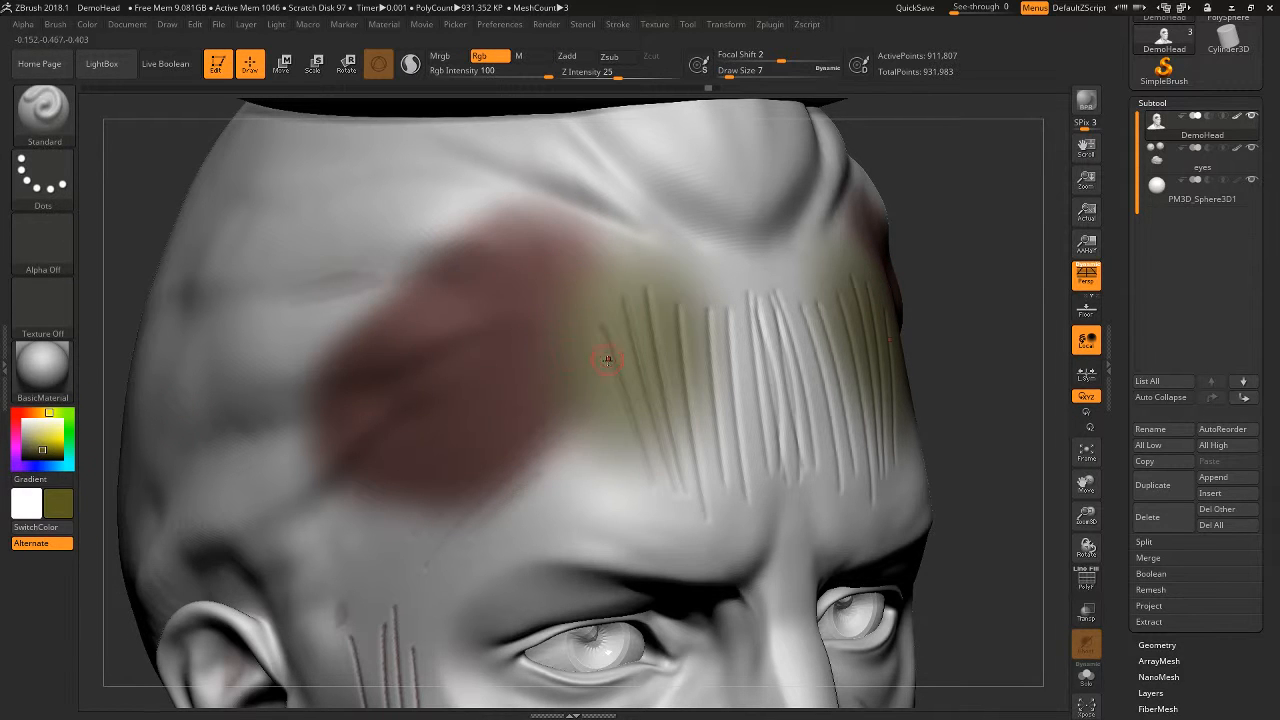
{"action": "left_click_drag", "start_coordinate": [547, 408], "coordinate": [545, 428]}
{"action": "left_click_drag", "start_coordinate": [565, 281], "coordinate": [576, 205]}
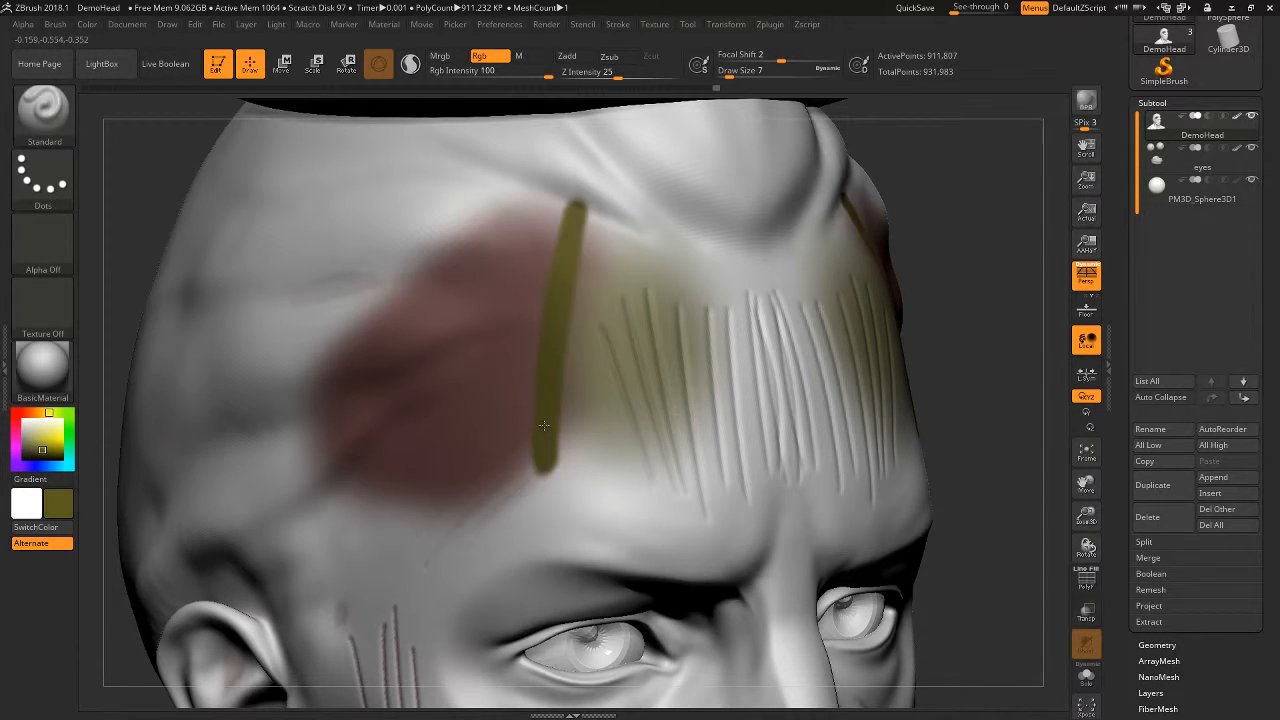
- Blend the narrow olive stripe's edges with the colour-only Smooth brush at Draw Size 18
{"action": "key", "text": "shift"}
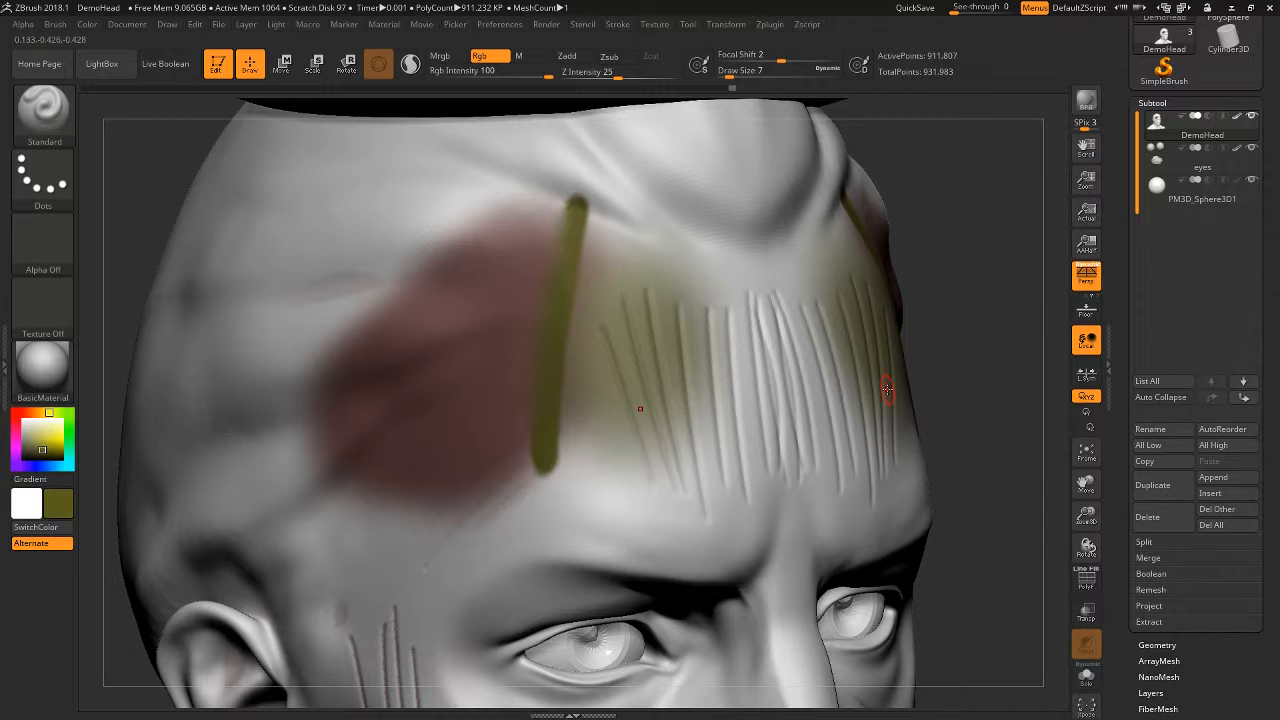
{"action": "left_click_drag", "start_coordinate": [1044, 347], "coordinate": [1040, 415], "text": "alt"}
{"action": "key", "text": "shift"}
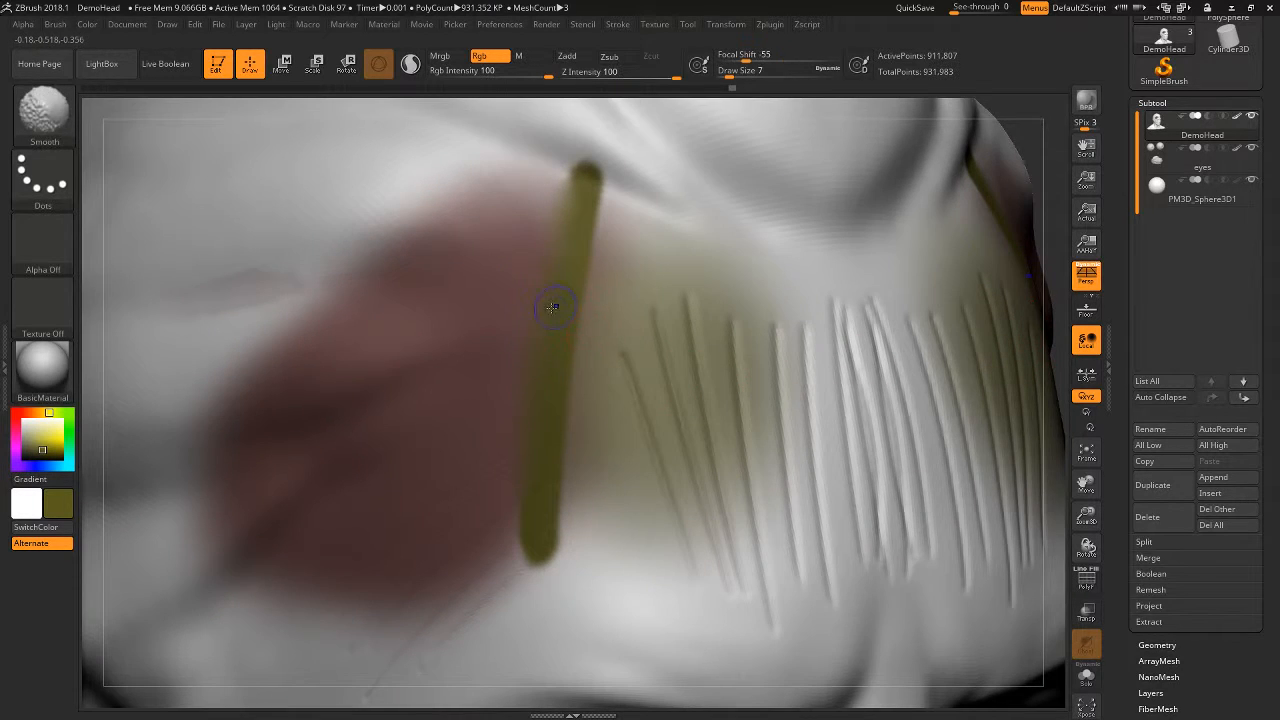
{"action": "key", "text": "space"}
{"action": "left_click_drag", "start_coordinate": [546, 311], "coordinate": [553, 311]}
{"action": "left_click_drag", "start_coordinate": [590, 195], "coordinate": [582, 153], "text": "shift"}
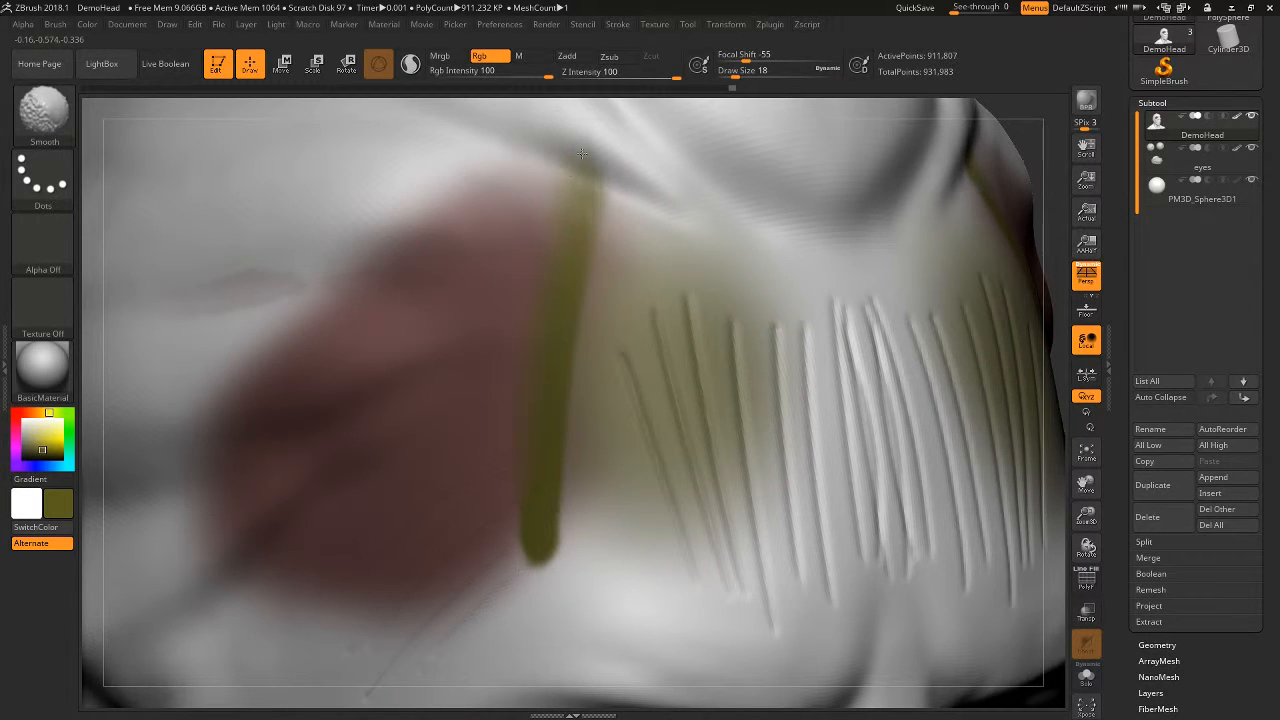
{"action": "mouse_move", "coordinate": [538, 306]}
{"action": "left_mouse_down", "text": "shift"}
{"action": "mouse_move", "coordinate": [540, 545]}
{"action": "mouse_move", "coordinate": [545, 515]}
{"action": "left_mouse_up", "text": "shift"}
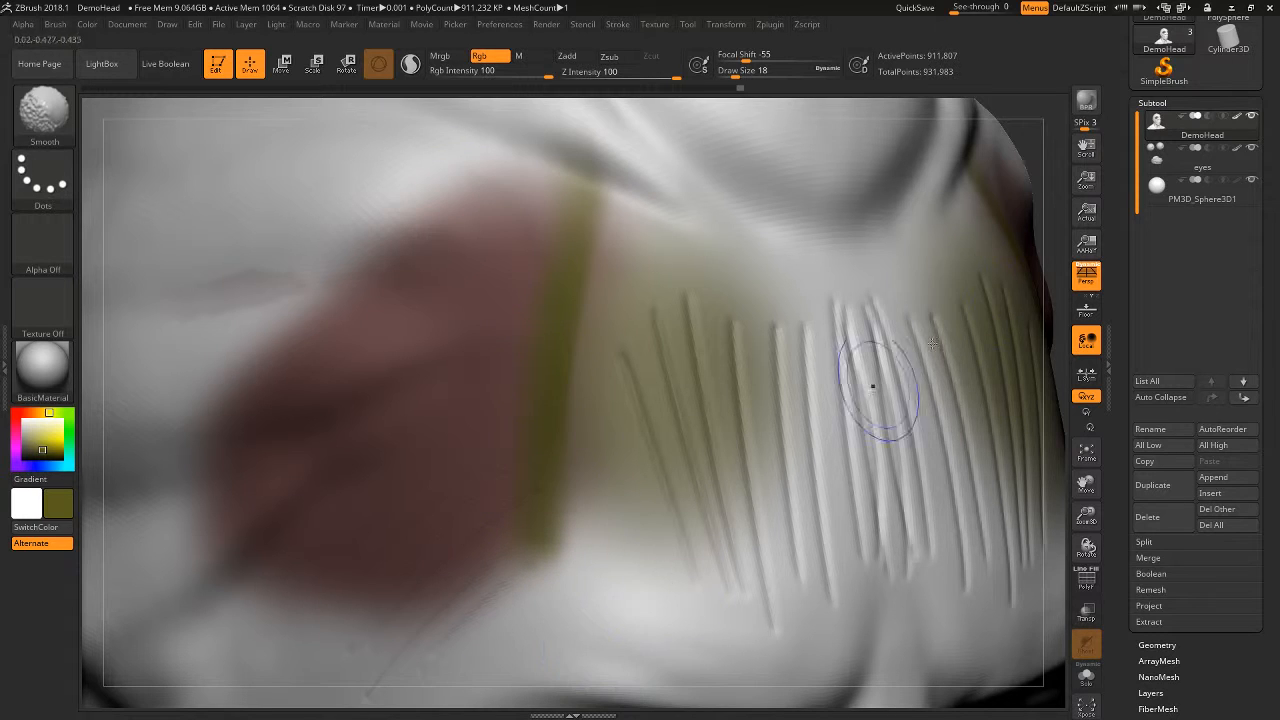
- Enable Zadd for the Smooth brush, smooth the stripe and forehead grooves with Draw Size raised to 46, and undo the last smoothing
{"action": "left_click_drag", "start_coordinate": [1051, 169], "coordinate": [936, 142], "text": "alt"}
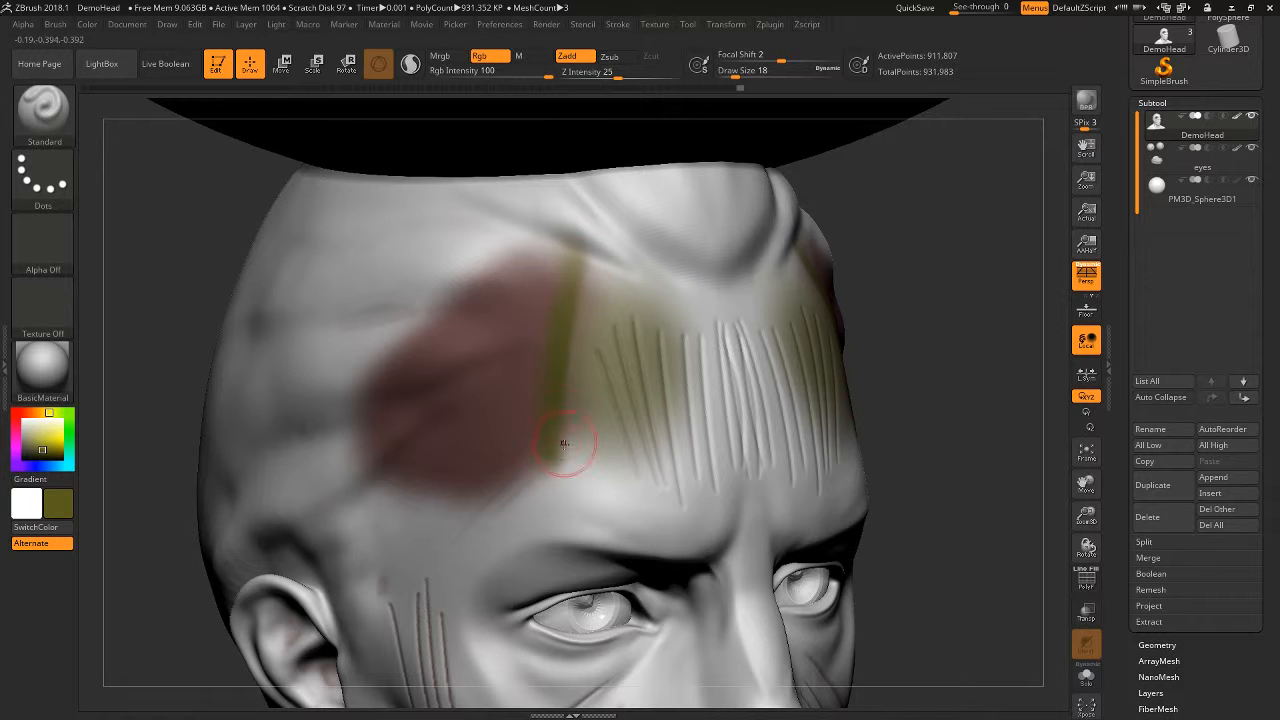
{"action": "left_click_drag", "start_coordinate": [565, 443], "coordinate": [563, 392], "text": "shift"}
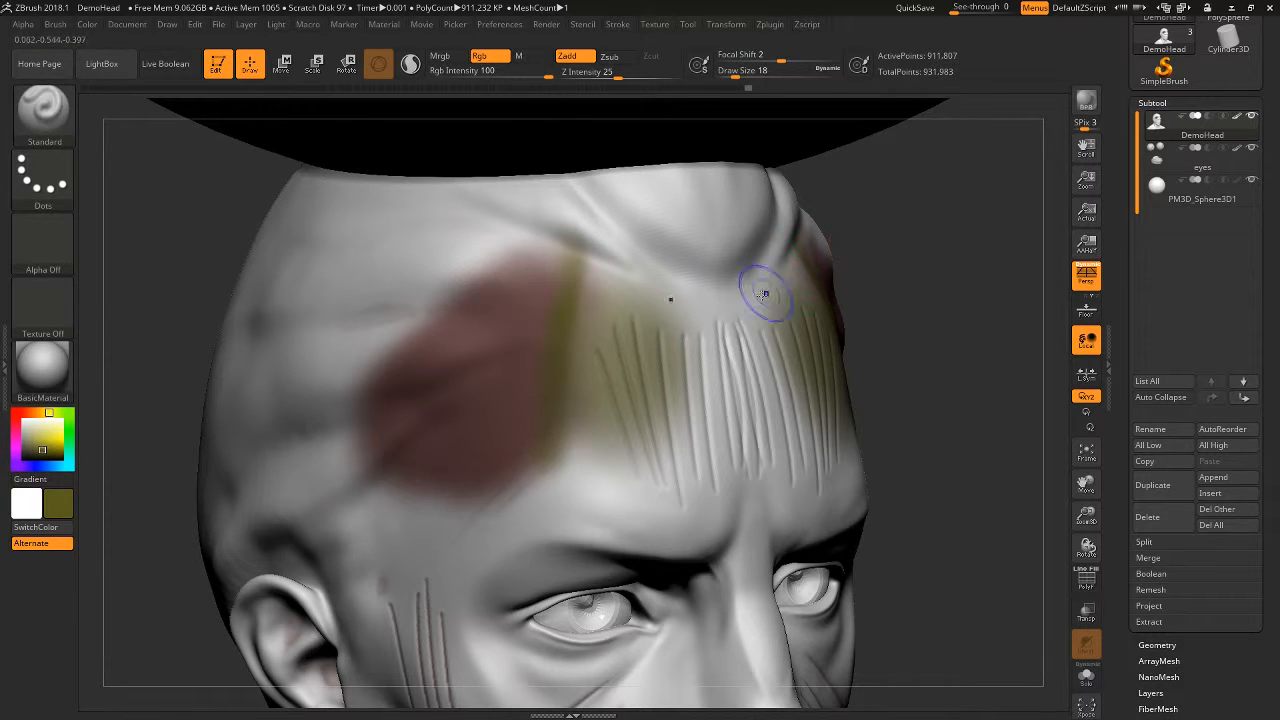
{"action": "left_click", "coordinate": [574, 57], "text": "shift"}
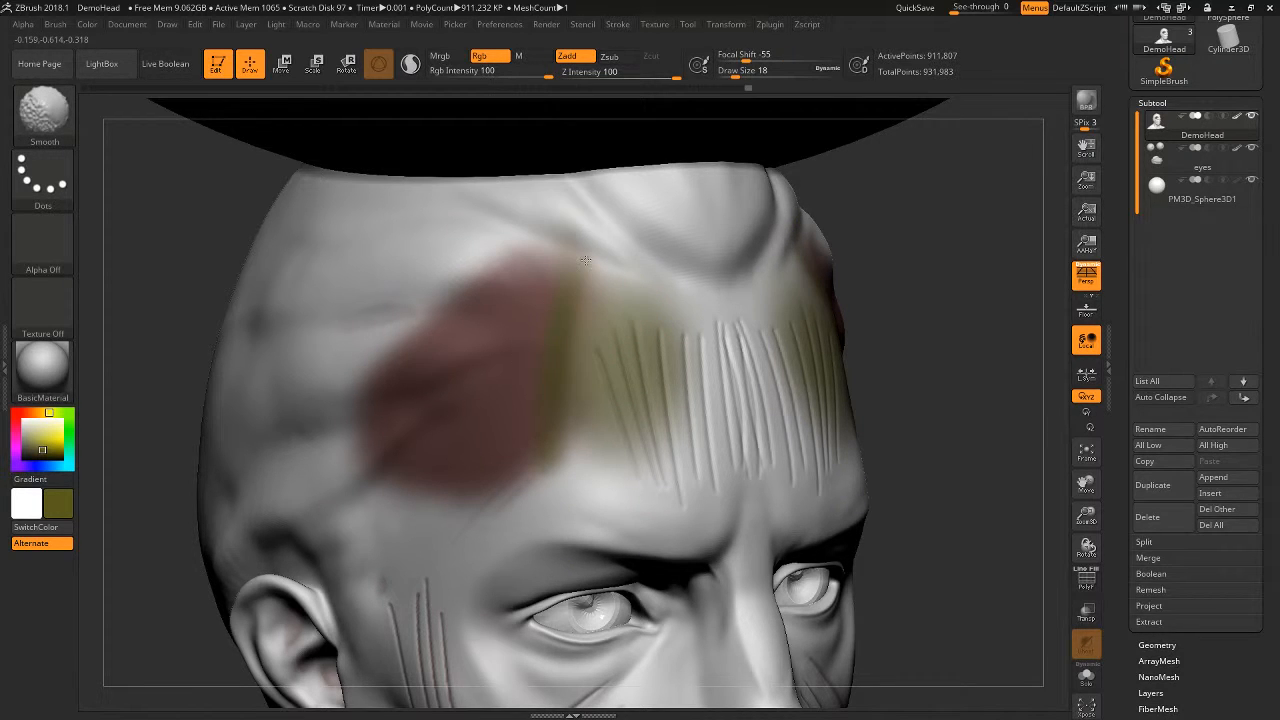
{"action": "key", "text": "space"}
{"action": "mouse_move", "coordinate": [618, 412]}
{"action": "left_mouse_down"}
{"action": "mouse_move", "coordinate": [634, 414]}
{"action": "mouse_move", "coordinate": [648, 477]}
{"action": "mouse_move", "coordinate": [711, 520]}
{"action": "left_mouse_up"}
{"action": "key", "text": "ctrl+z"}
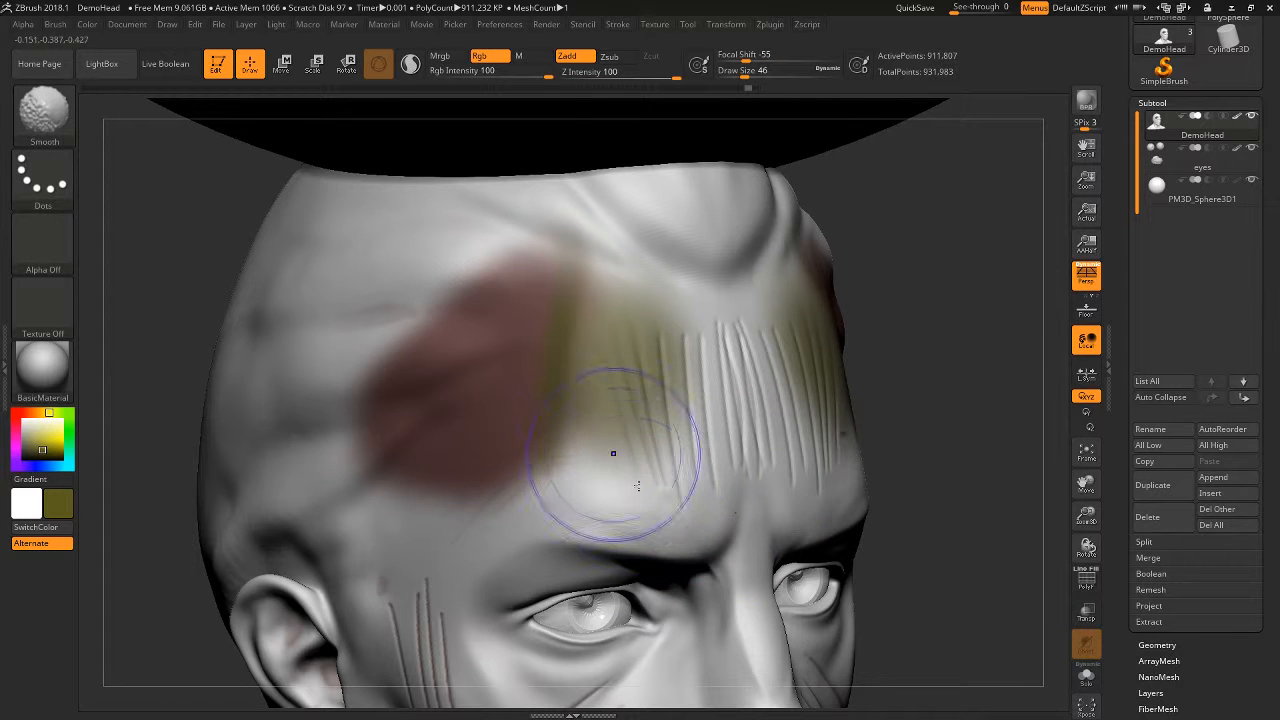
- Turn off Rgb for the Smooth brush and smooth the cheek grooves to affect only the sculpted form
{"action": "mouse_move", "coordinate": [949, 409]}
{"action": "left_mouse_down", "text": "alt"}
{"action": "mouse_move", "coordinate": [946, 319]}
{"action": "mouse_move", "coordinate": [801, 311]}
{"action": "mouse_move", "coordinate": [957, 373]}
{"action": "mouse_move", "coordinate": [802, 372]}
{"action": "left_mouse_up", "text": "alt"}
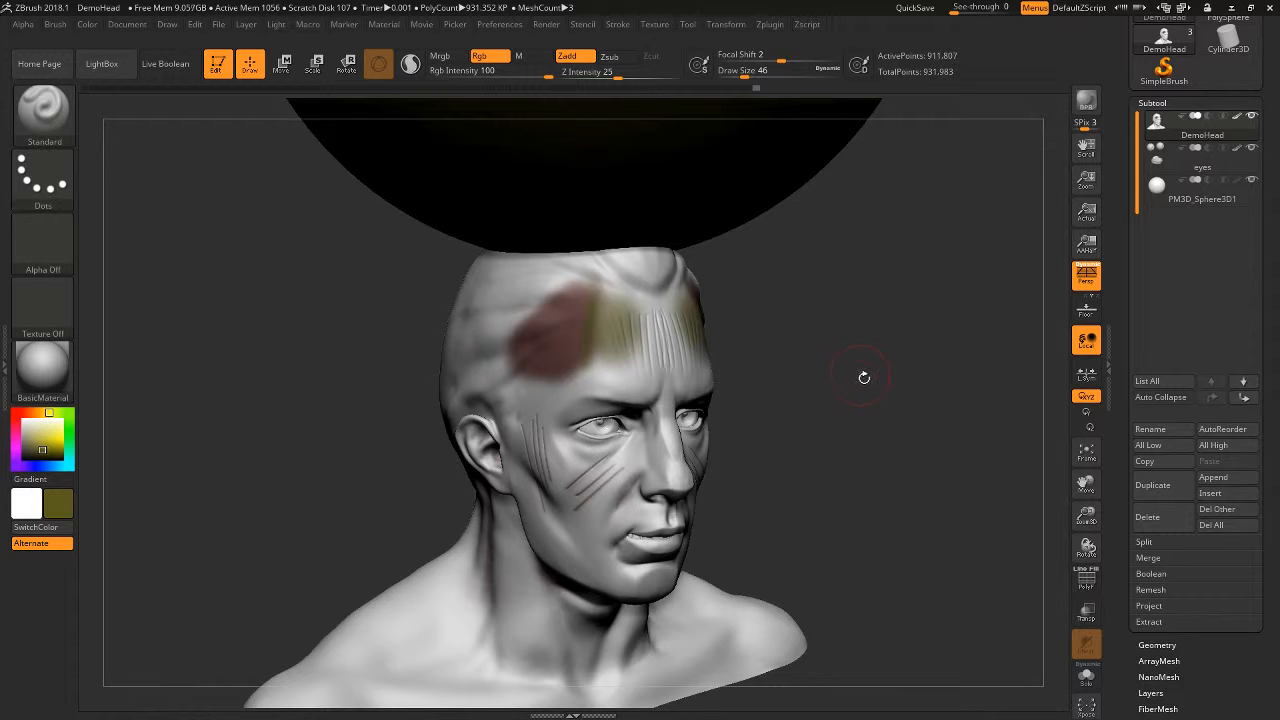
{"action": "mouse_move", "coordinate": [864, 377]}
{"action": "left_mouse_down", "text": "alt"}
{"action": "mouse_move", "coordinate": [866, 335]}
{"action": "mouse_move", "coordinate": [874, 363]}
{"action": "mouse_move", "coordinate": [792, 398]}
{"action": "mouse_move", "coordinate": [937, 409]}
{"action": "mouse_move", "coordinate": [903, 380]}
{"action": "mouse_move", "coordinate": [931, 383]}
{"action": "mouse_move", "coordinate": [863, 329]}
{"action": "mouse_move", "coordinate": [869, 388]}
{"action": "left_mouse_up", "text": "alt"}
{"action": "left_click_drag", "start_coordinate": [683, 300], "coordinate": [663, 286], "text": "shift"}
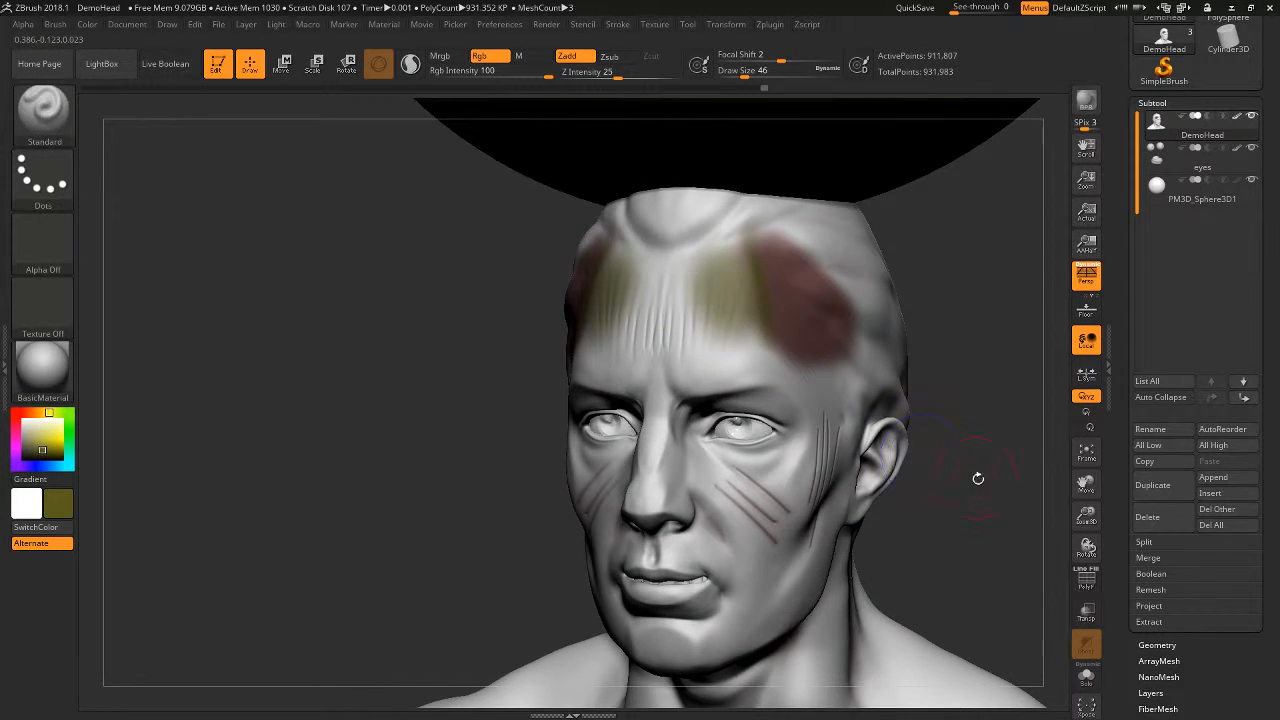
{"action": "left_click_drag", "start_coordinate": [978, 478], "coordinate": [857, 486]}
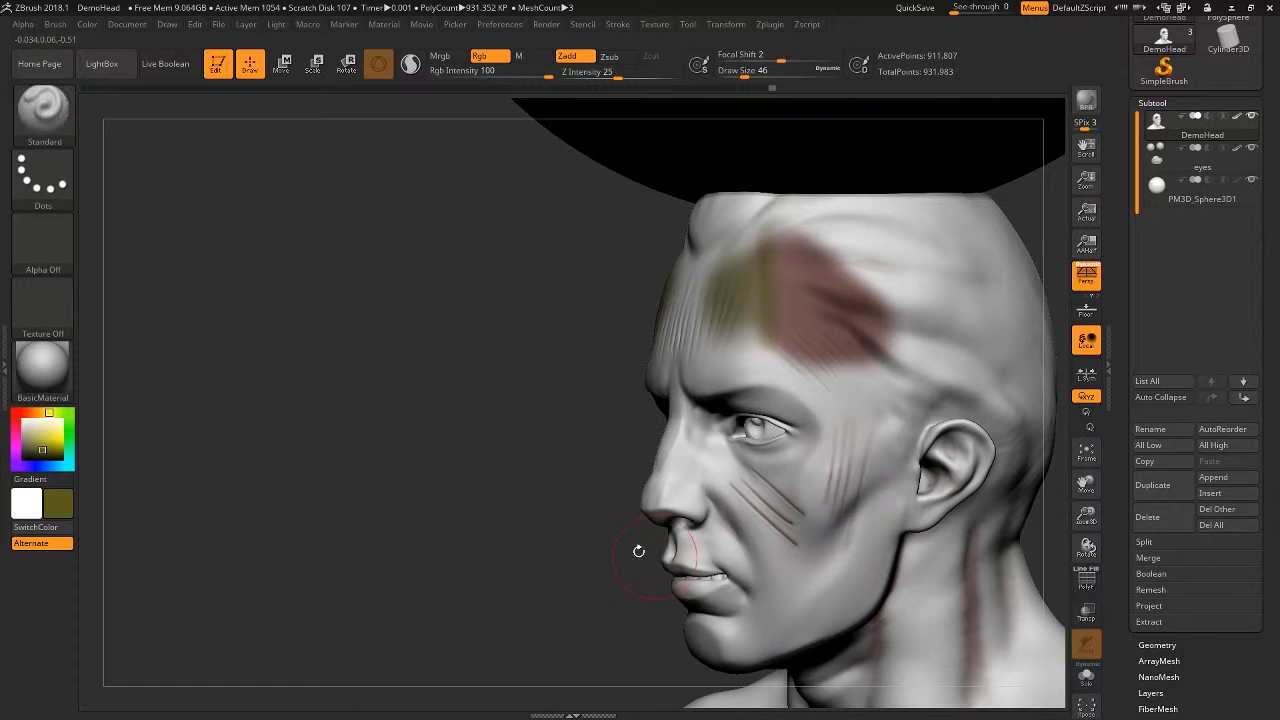
{"action": "left_click_drag", "start_coordinate": [639, 551], "coordinate": [584, 459], "text": "alt"}
{"action": "left_click", "coordinate": [494, 61], "text": "shift"}
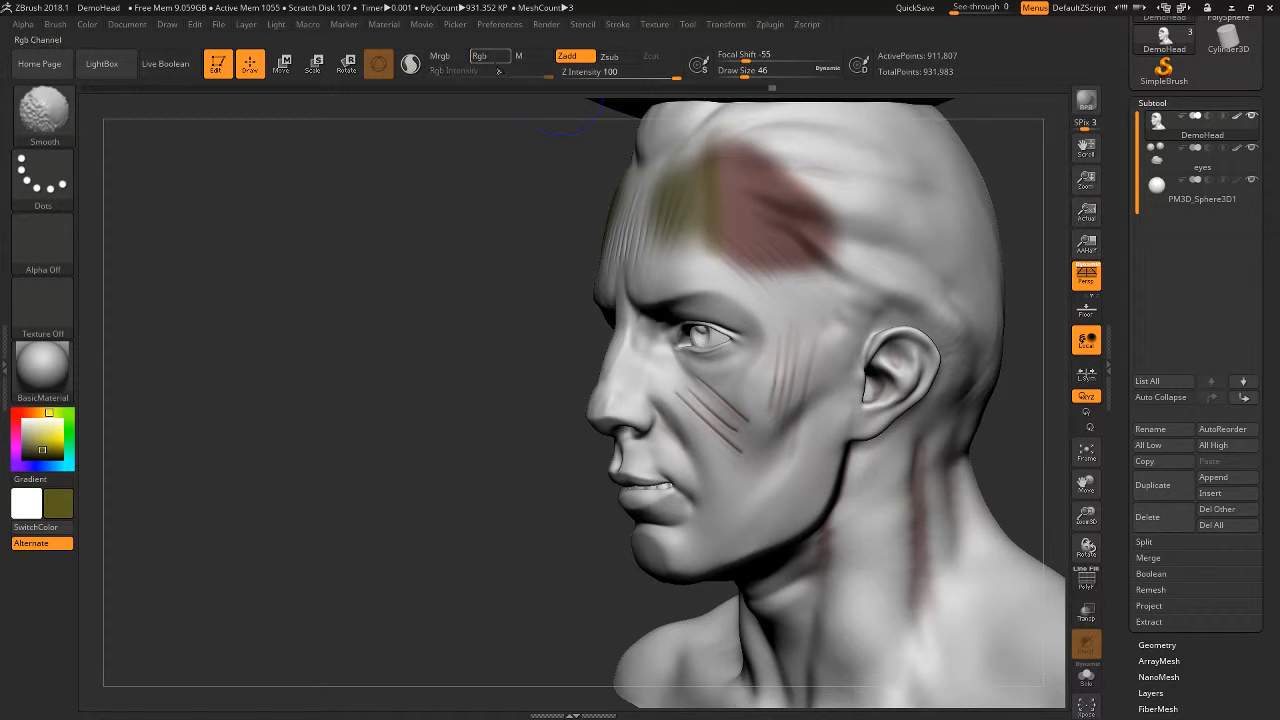
{"action": "left_click_drag", "start_coordinate": [757, 449], "coordinate": [750, 438], "text": "shift"}
{"action": "mouse_move", "coordinate": [480, 540]}
{"action": "left_mouse_down", "text": "alt"}
{"action": "mouse_move", "coordinate": [460, 486]}
{"action": "mouse_move", "coordinate": [419, 448]}
{"action": "left_mouse_up", "text": "alt"}
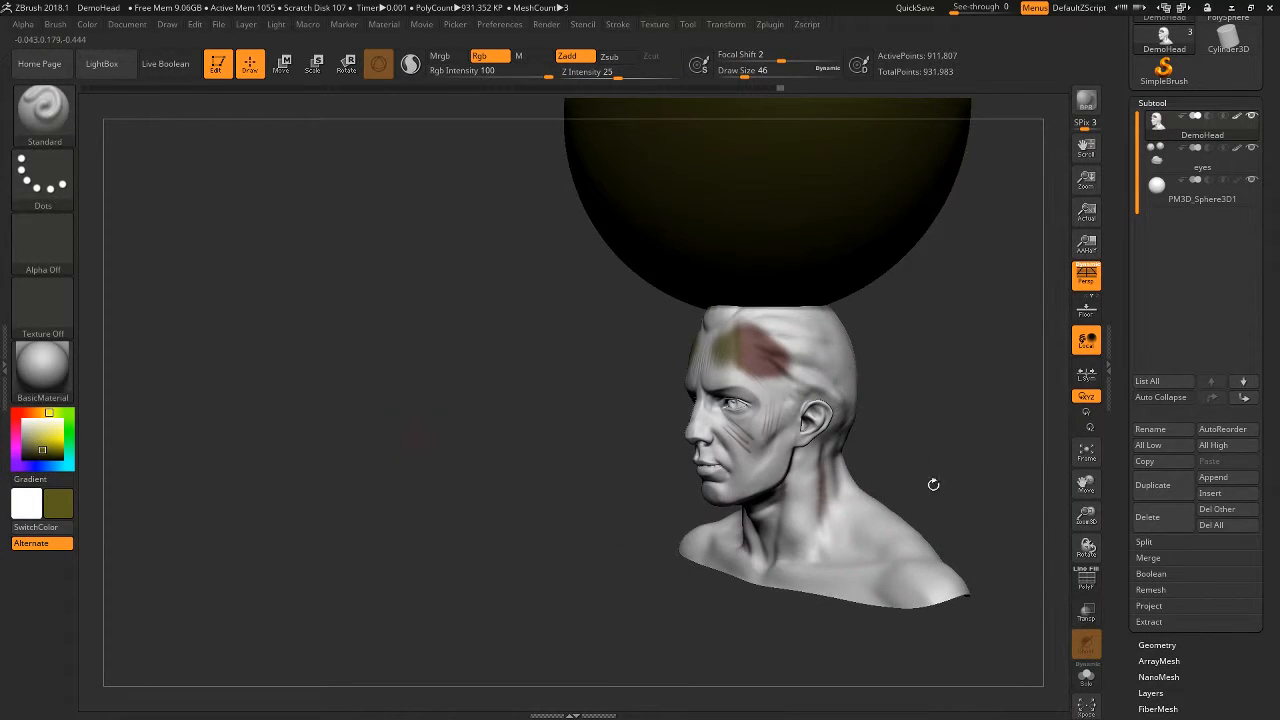
- Enable Mrgb, pick white, fill the head with it, and turn off polypaint on the subtools
{"action": "left_click_drag", "start_coordinate": [929, 426], "coordinate": [646, 386]}
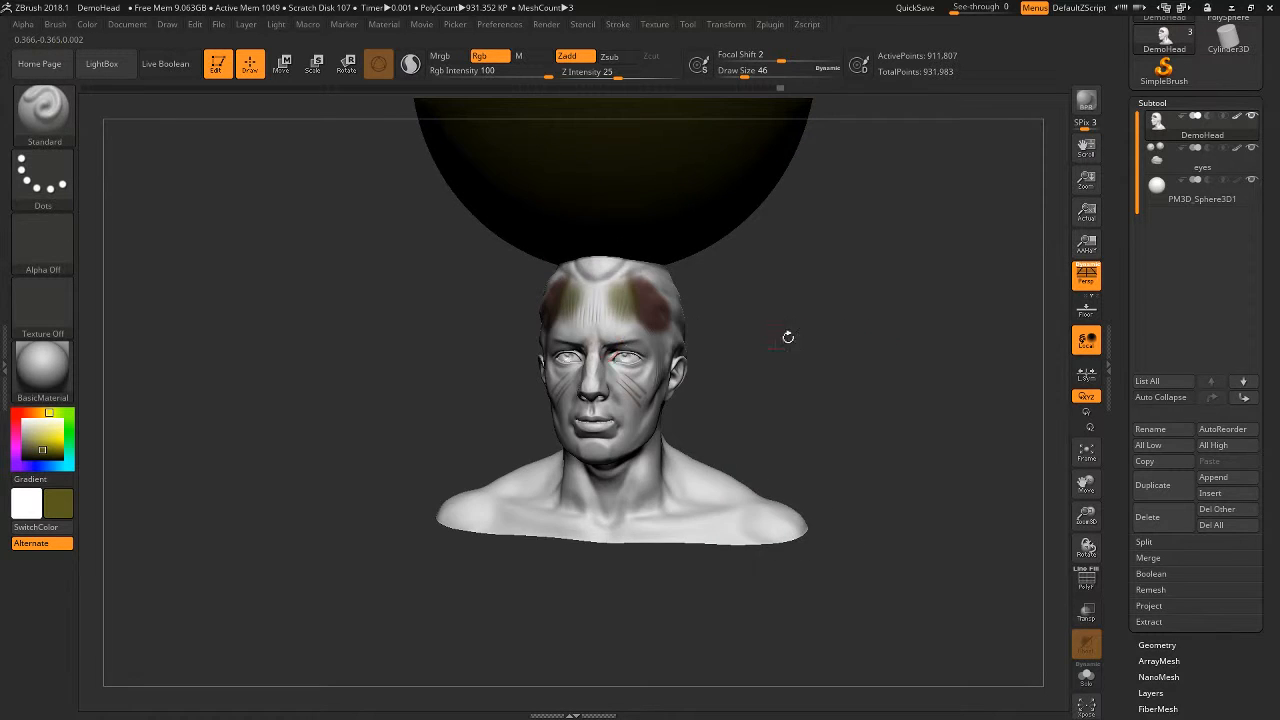
{"action": "left_click_drag", "start_coordinate": [788, 337], "coordinate": [824, 377]}
{"action": "left_click_drag", "start_coordinate": [726, 351], "coordinate": [847, 361], "text": "alt"}
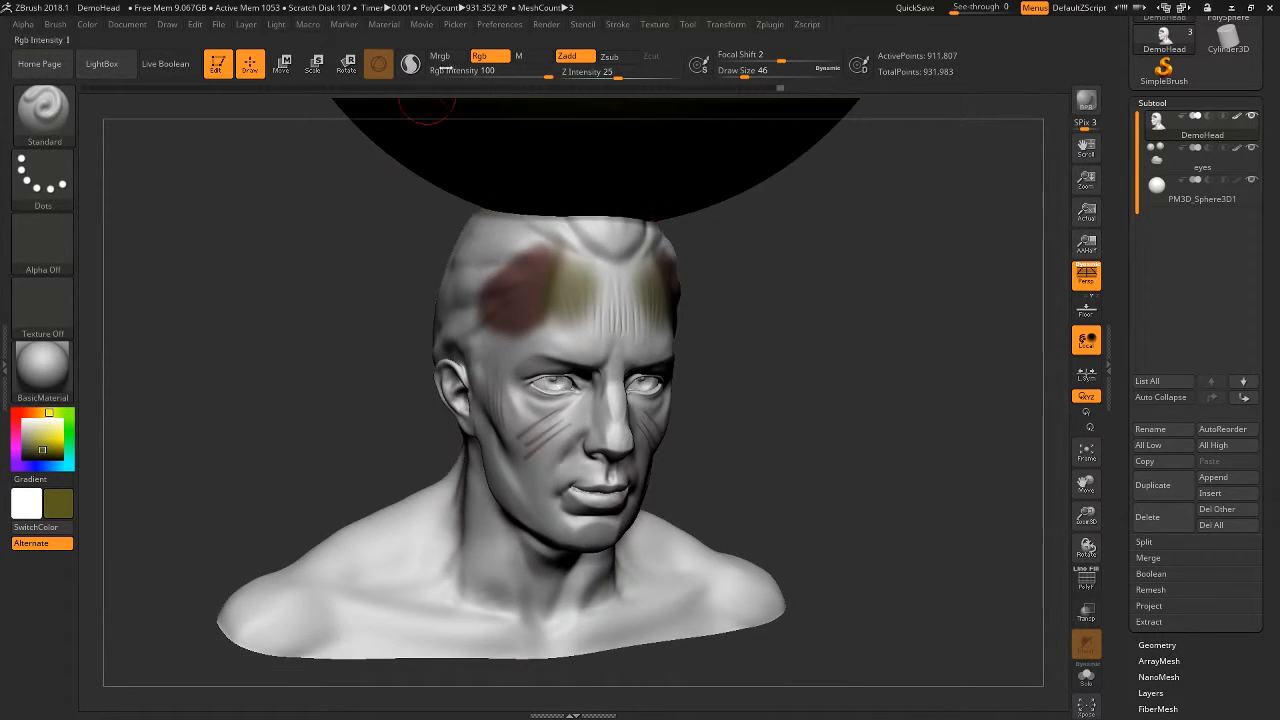
{"action": "left_click", "coordinate": [449, 57]}
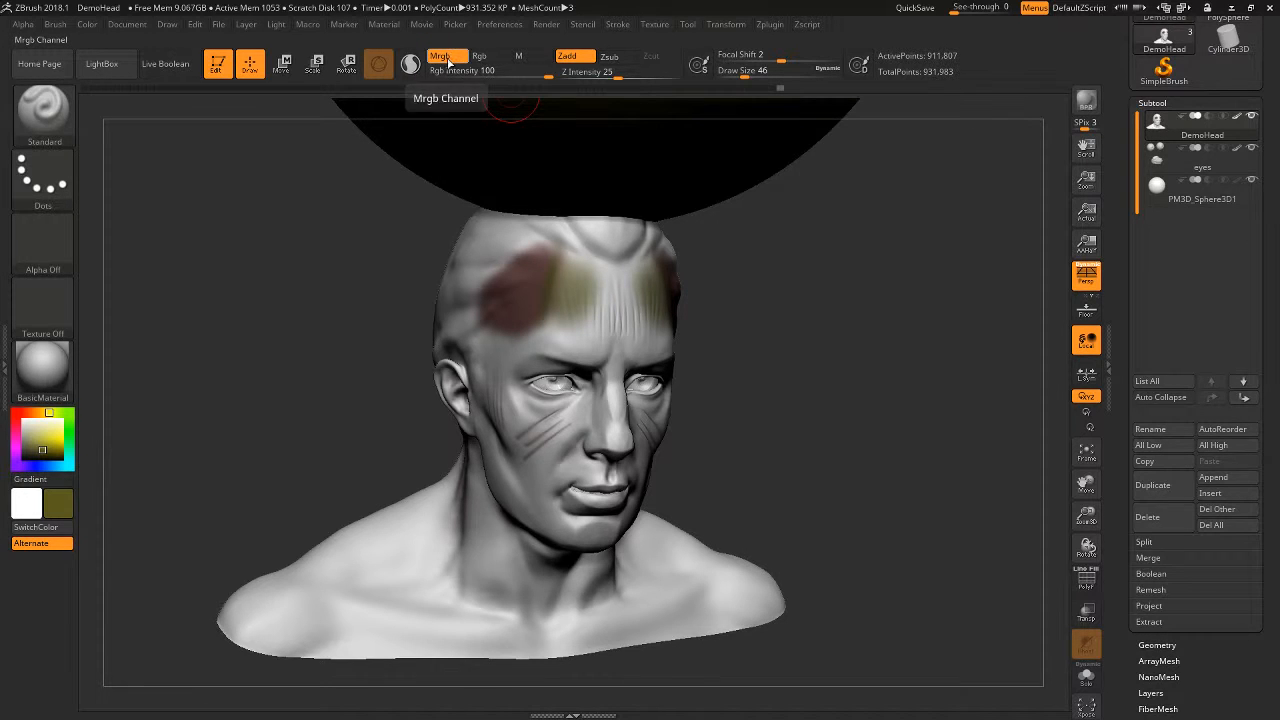
{"action": "left_click_drag", "start_coordinate": [720, 274], "coordinate": [771, 371], "text": "alt"}
{"action": "mouse_move", "coordinate": [67, 437]}
{"action": "left_mouse_down"}
{"action": "mouse_move", "coordinate": [36, 440]}
{"action": "mouse_move", "coordinate": [20, 414]}
{"action": "left_mouse_up"}
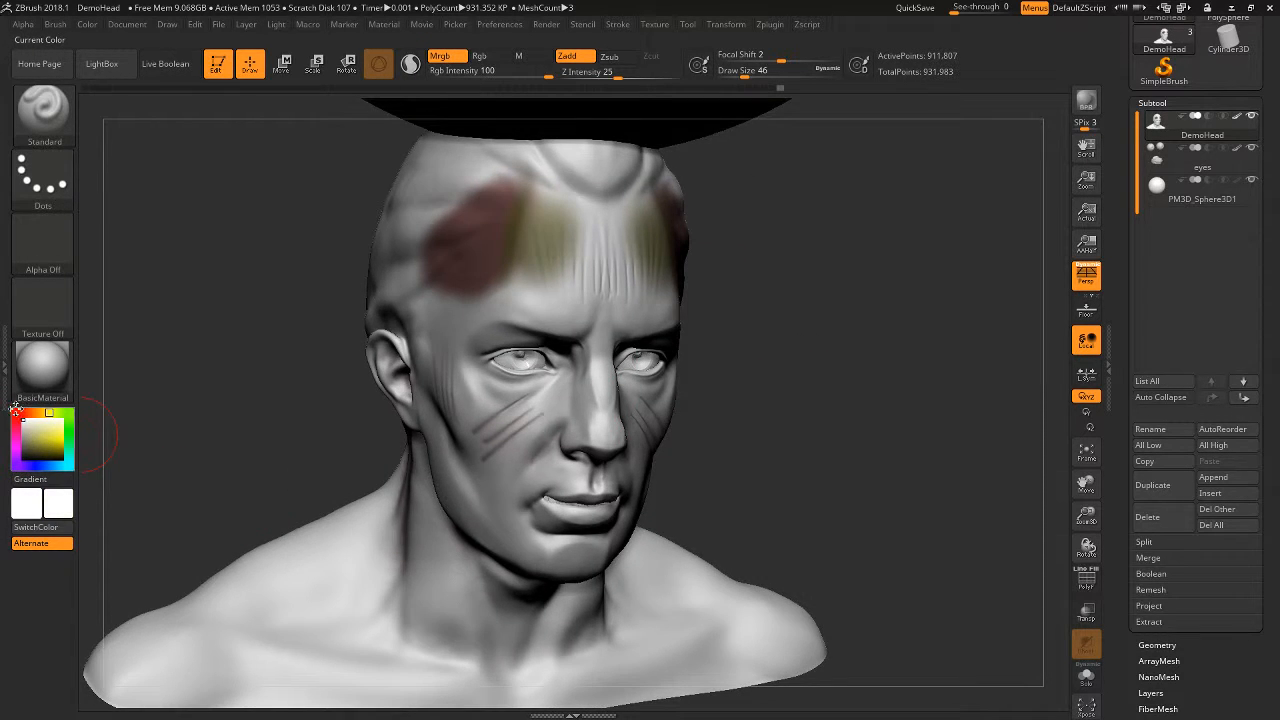
{"action": "left_click", "coordinate": [88, 25]}
{"action": "left_click", "coordinate": [134, 312]}
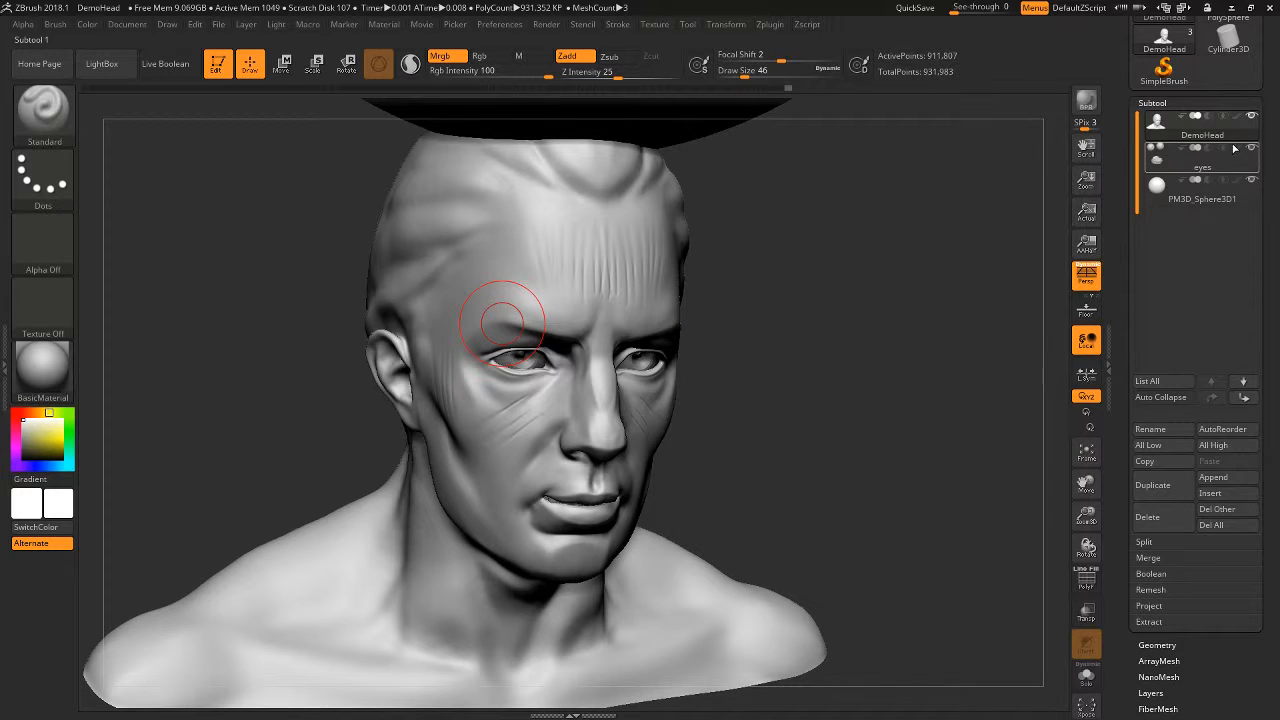
- Preview the Chrome material on the bust and switch to SketchShaded3
{"action": "left_click", "coordinate": [42, 366]}
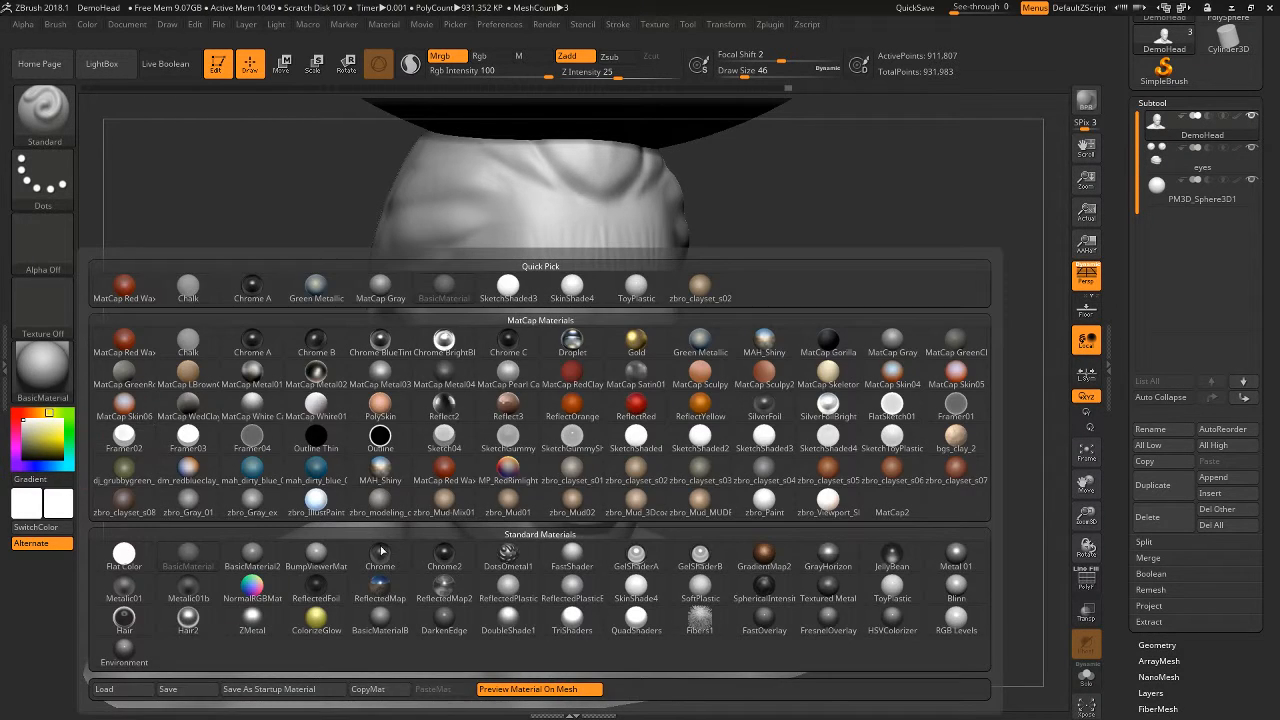
{"action": "left_click", "coordinate": [380, 551]}
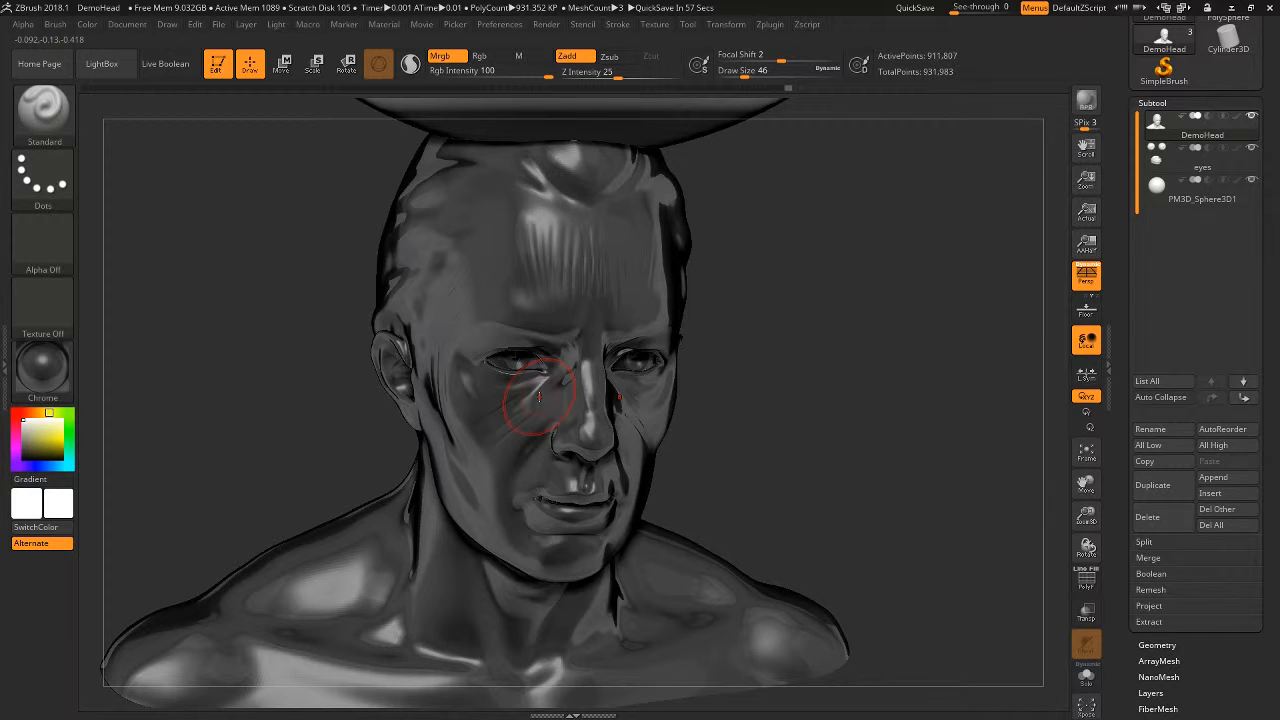
{"action": "left_click", "coordinate": [42, 366]}
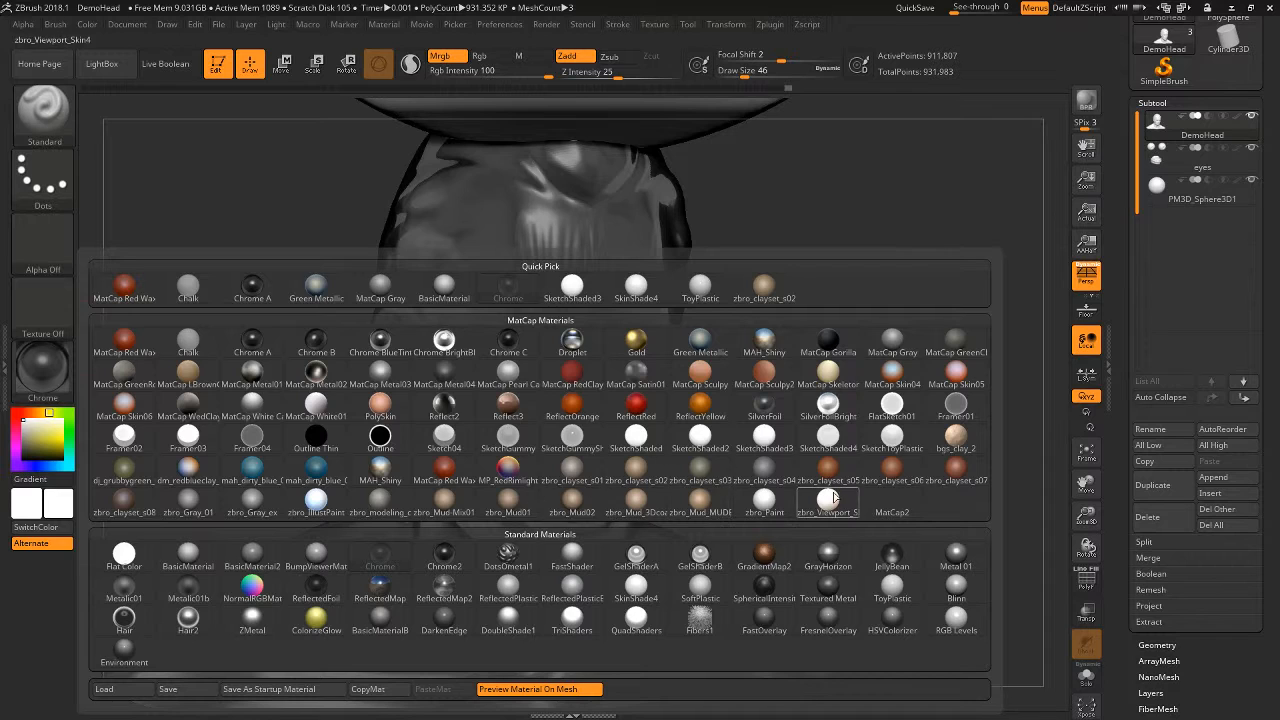
{"action": "left_click", "coordinate": [764, 440]}
{"action": "left_click", "coordinate": [44, 378]}
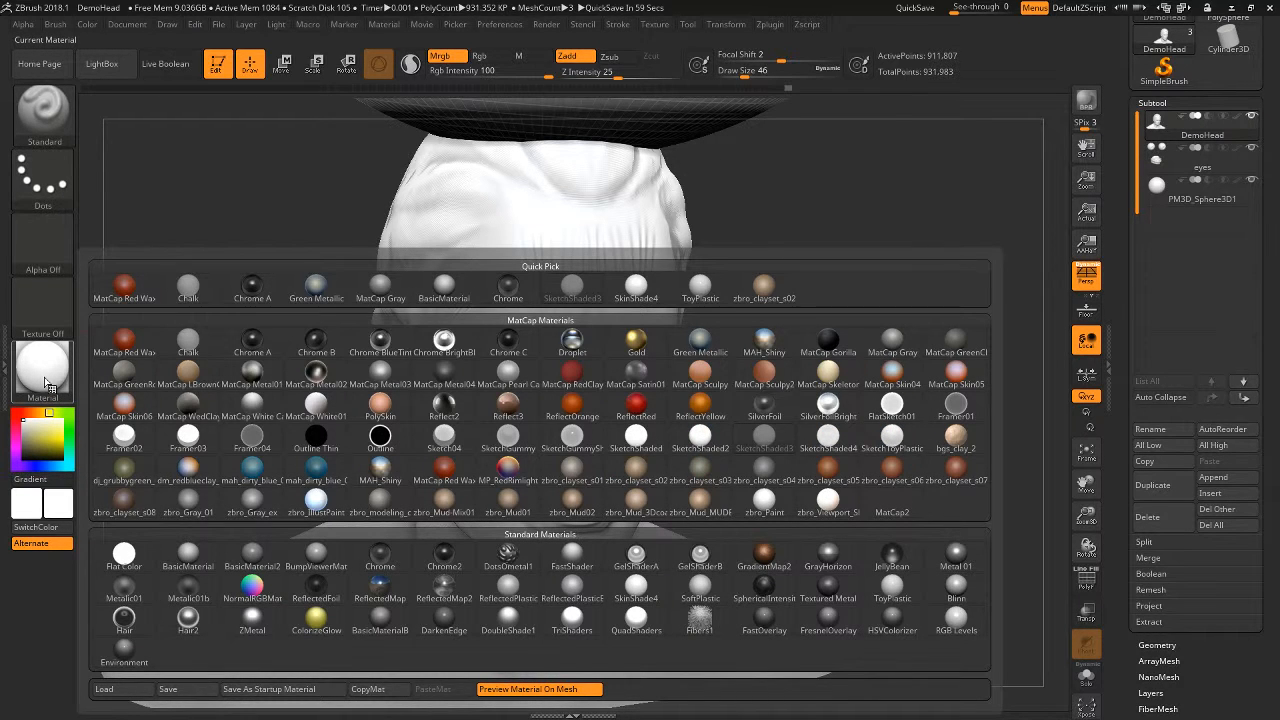
{"action": "left_click", "coordinate": [128, 121]}
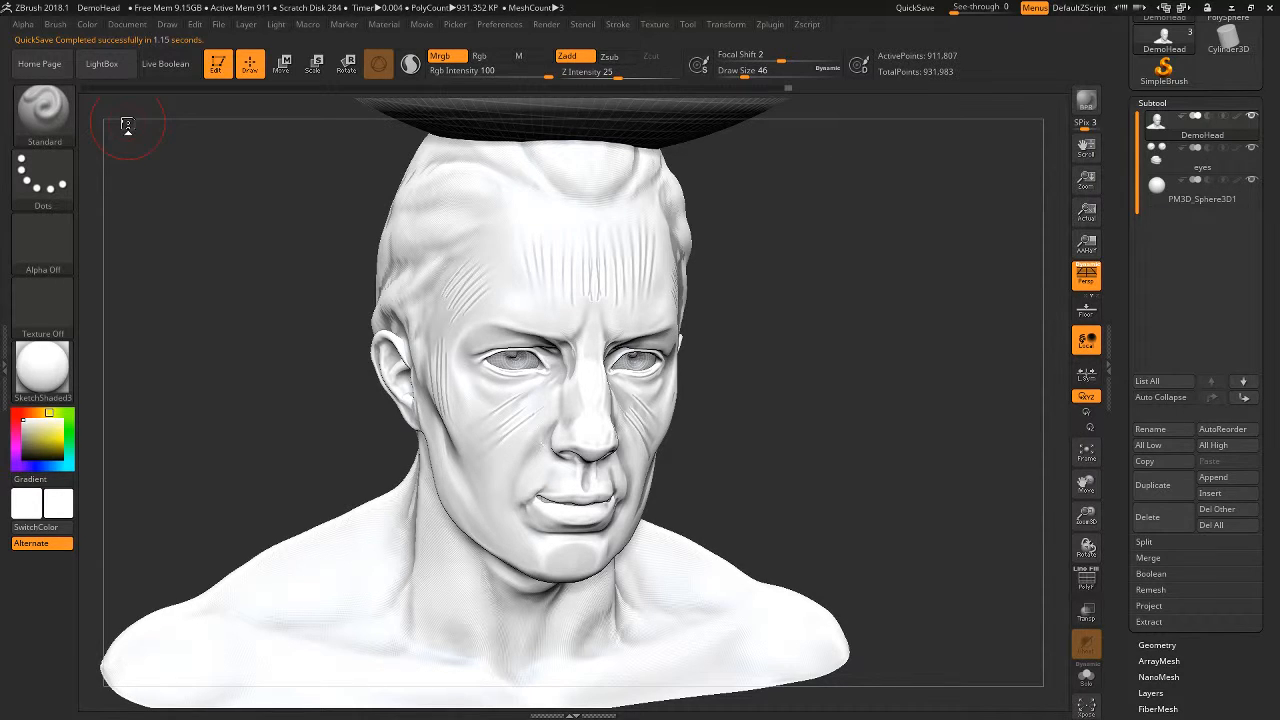
- Try bright red as the active colour on the bust and return it to white
{"action": "left_click_drag", "start_coordinate": [834, 420], "coordinate": [825, 446], "text": "alt"}
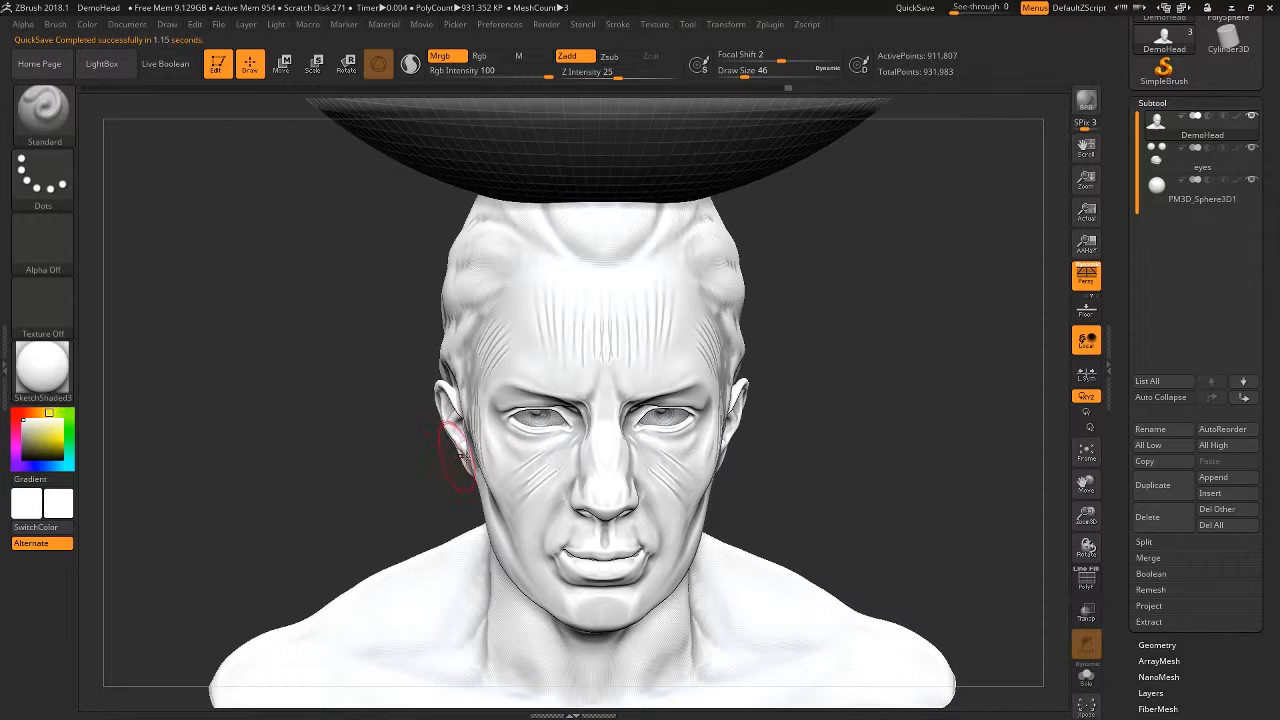
{"action": "left_click_drag", "start_coordinate": [775, 463], "coordinate": [808, 462]}
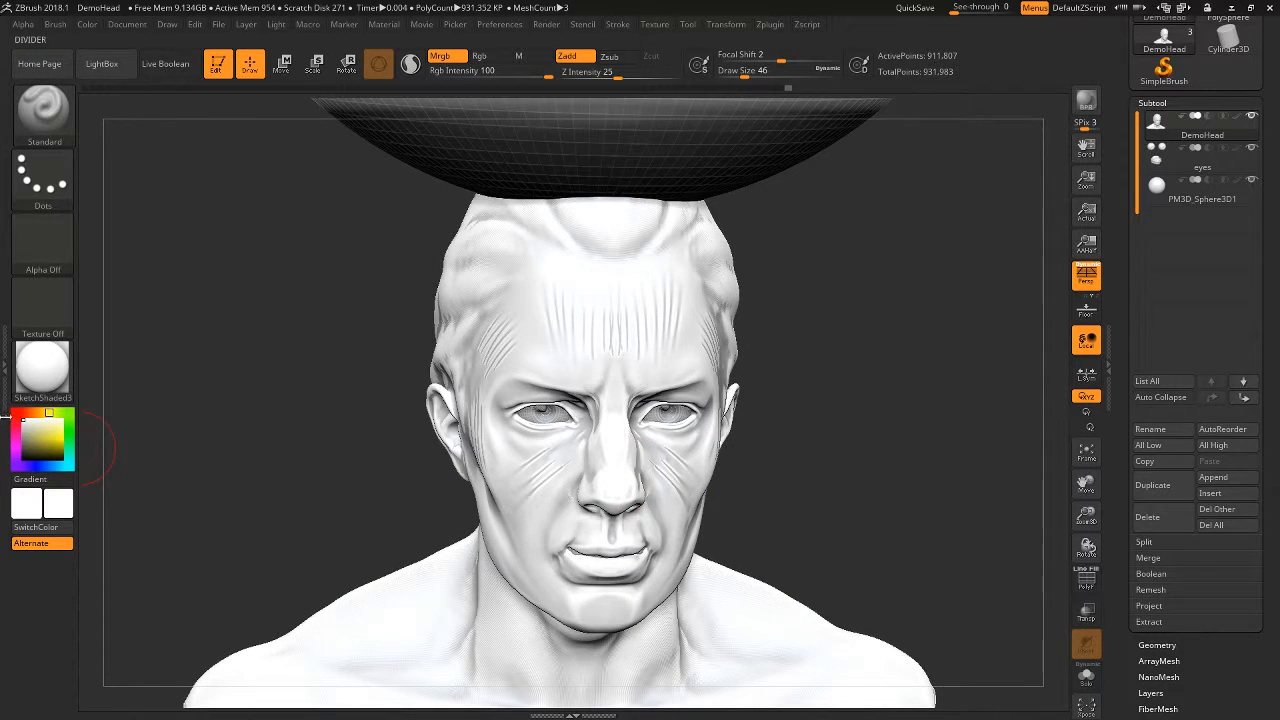
{"action": "left_click", "coordinate": [15, 415]}
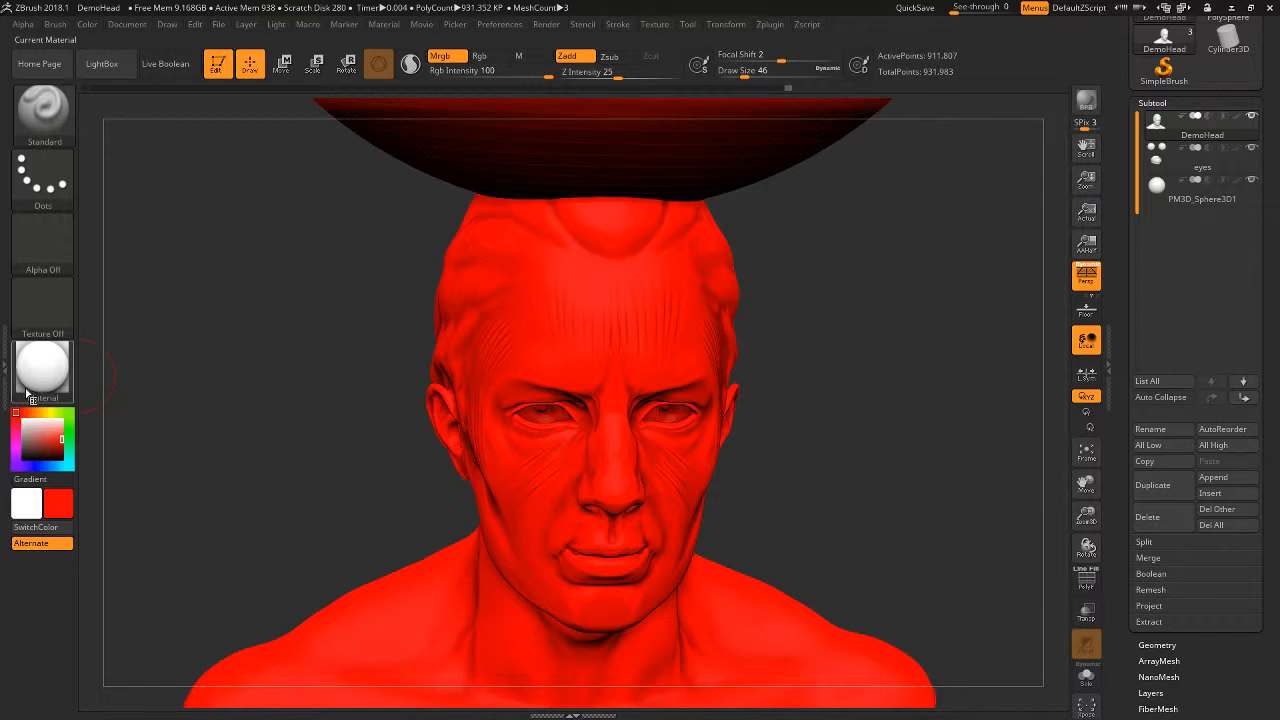
{"action": "left_click", "coordinate": [30, 428]}
{"action": "left_click_drag", "start_coordinate": [30, 428], "coordinate": [19, 412]}
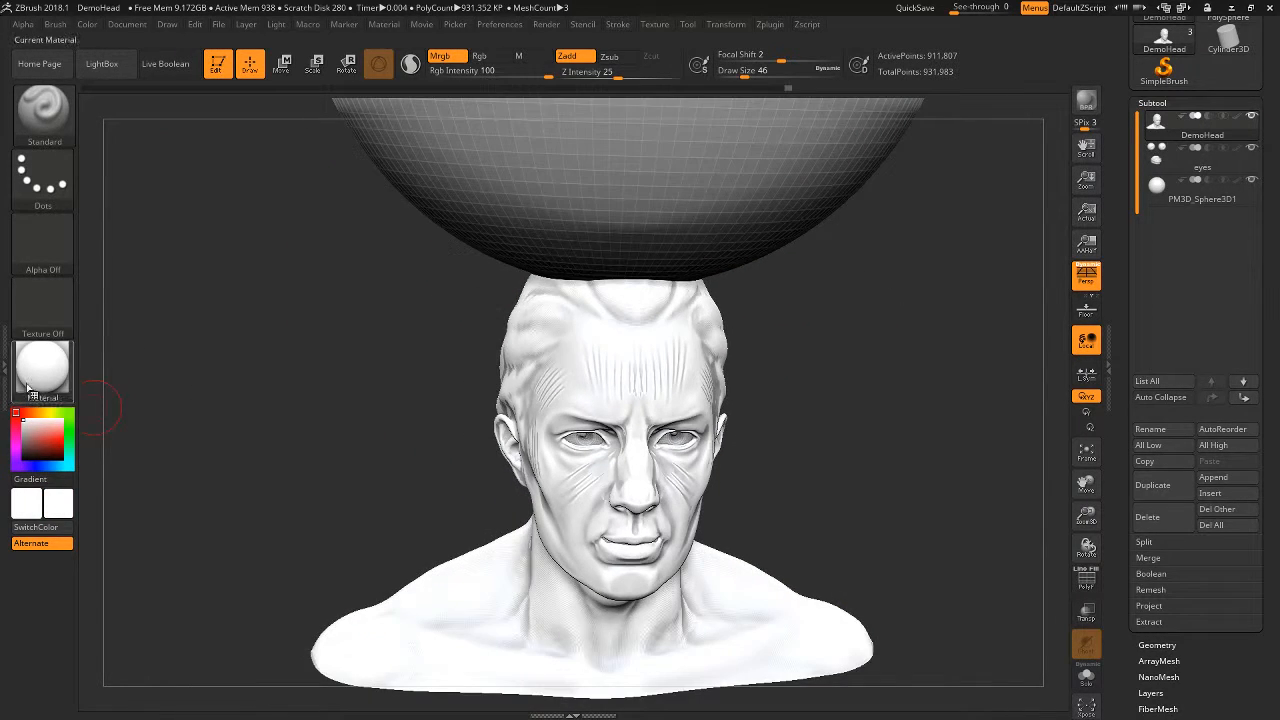
- Apply BasicMaterial to the bust and view it from the side
{"action": "left_click", "coordinate": [42, 370]}
{"action": "left_click", "coordinate": [188, 553]}
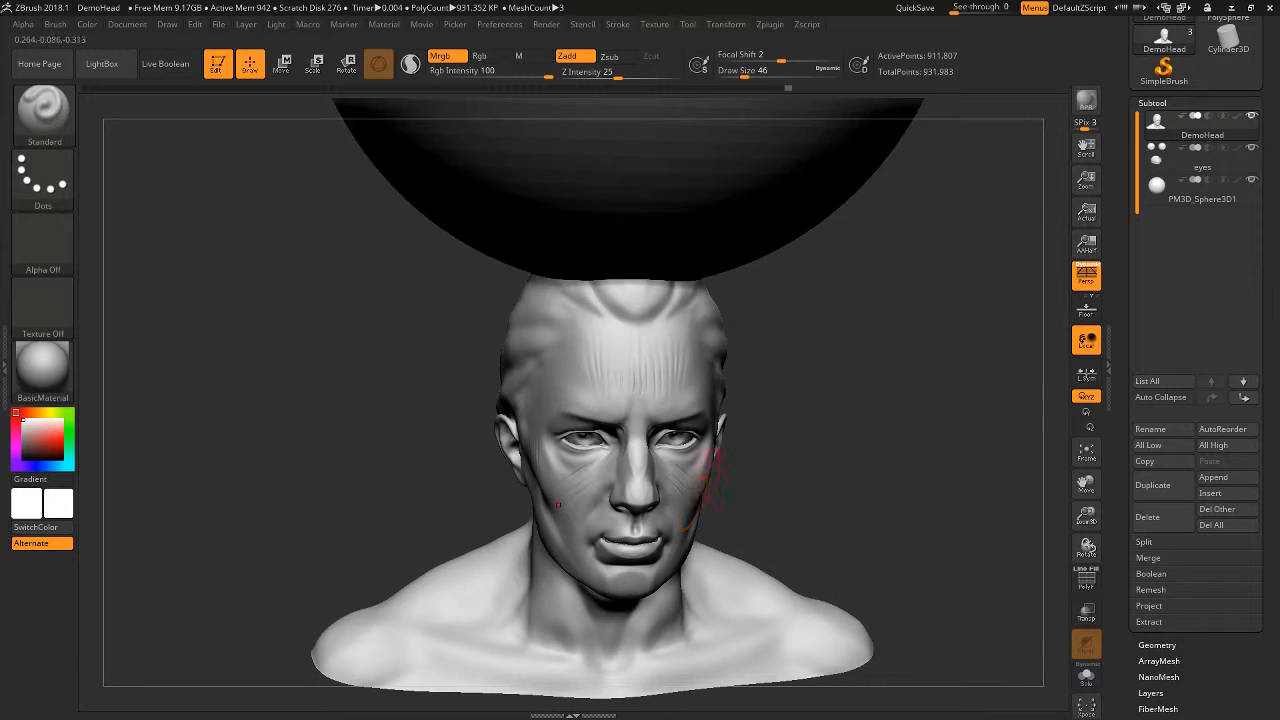
{"action": "mouse_move", "coordinate": [860, 423]}
{"action": "left_mouse_down"}
{"action": "mouse_move", "coordinate": [823, 417]}
{"action": "mouse_move", "coordinate": [834, 437]}
{"action": "mouse_move", "coordinate": [891, 440]}
{"action": "left_mouse_up"}
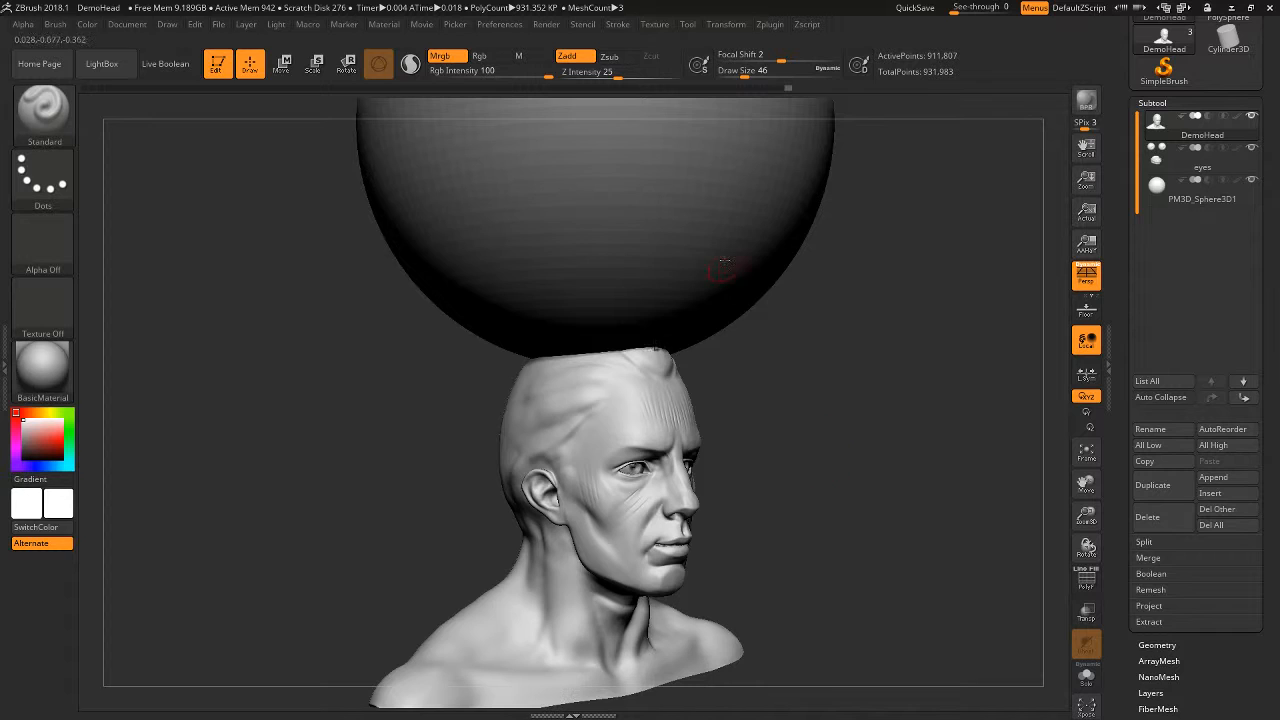
{"action": "key", "text": "alt+Tab"}
{"action": "left_click", "coordinate": [603, 382]}
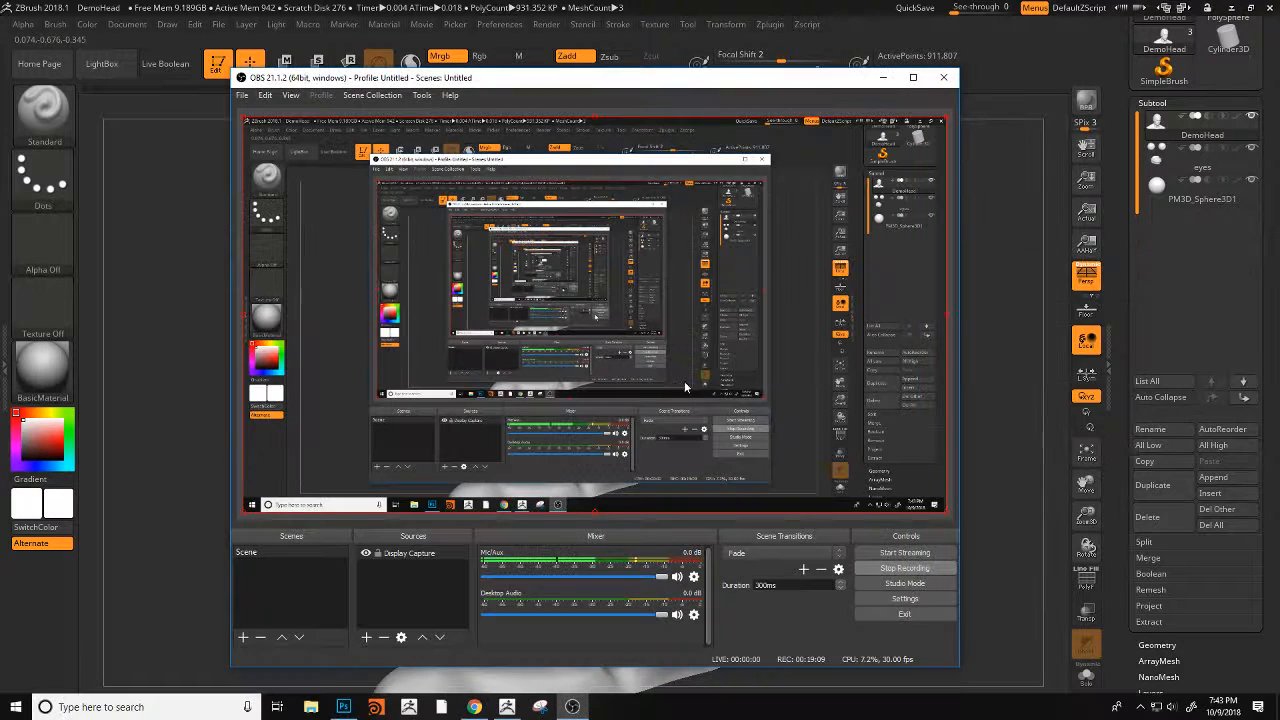